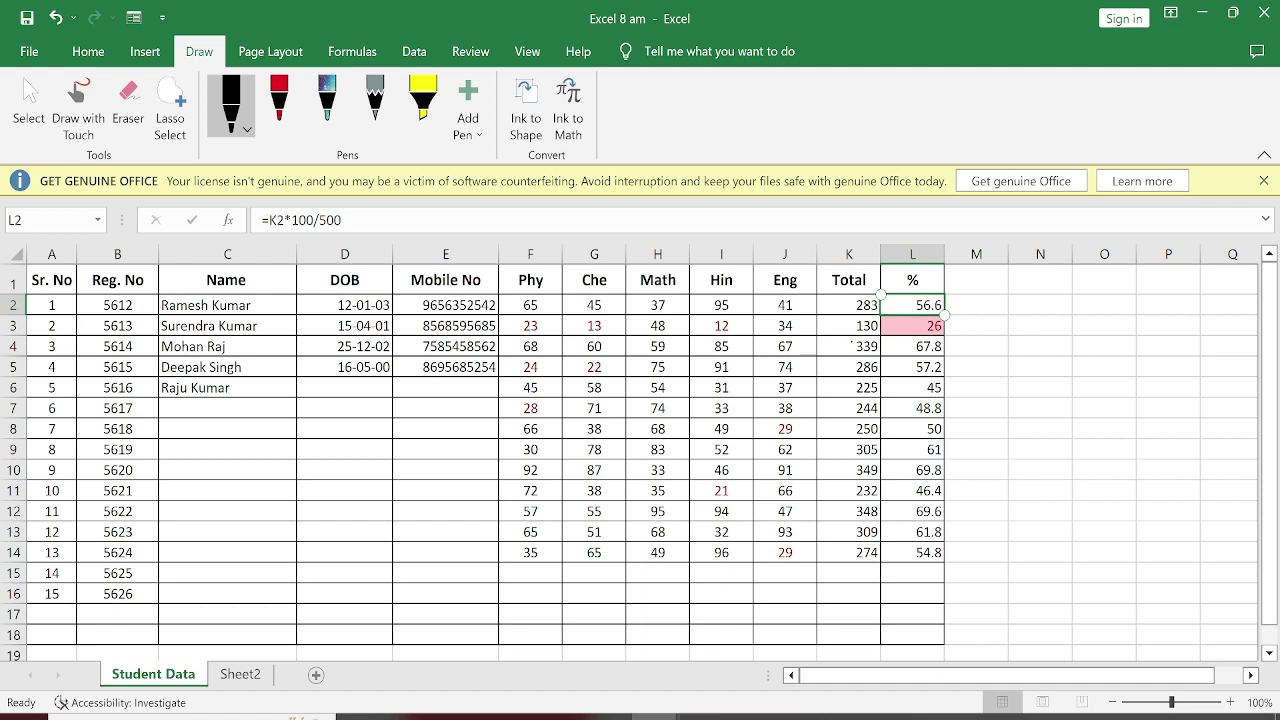
Step: Clear the existing contents of the Total and % columns in K2:L15
{"action": "left_click", "coordinate": [88, 51]}
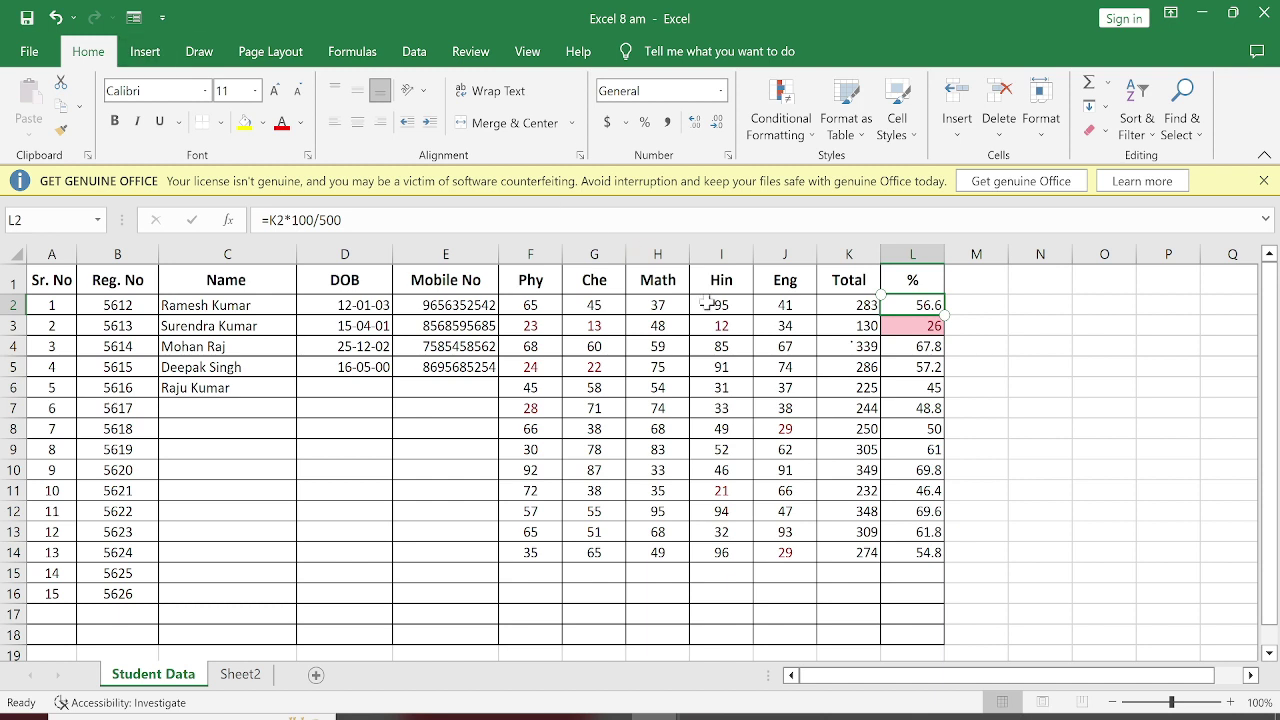
{"action": "left_click_drag", "start_coordinate": [826, 298], "coordinate": [910, 567]}
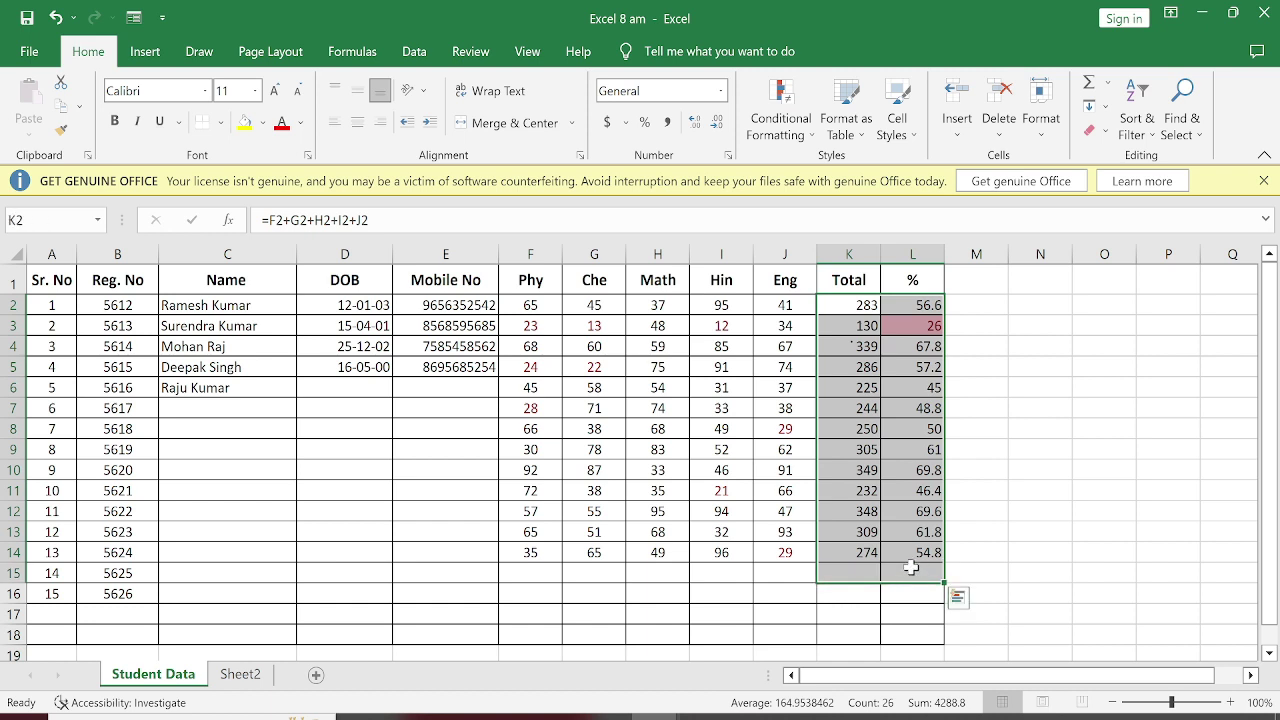
{"action": "key", "text": "Delete"}
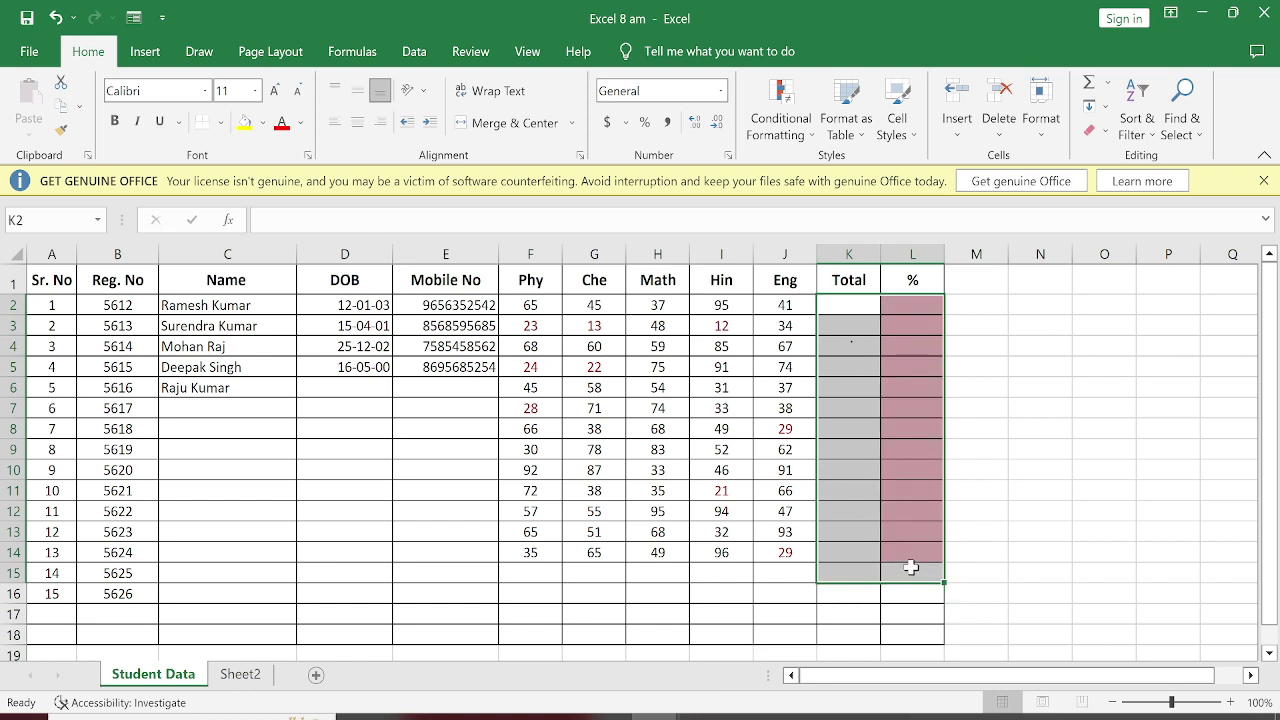
{"action": "left_click", "coordinate": [685, 414]}
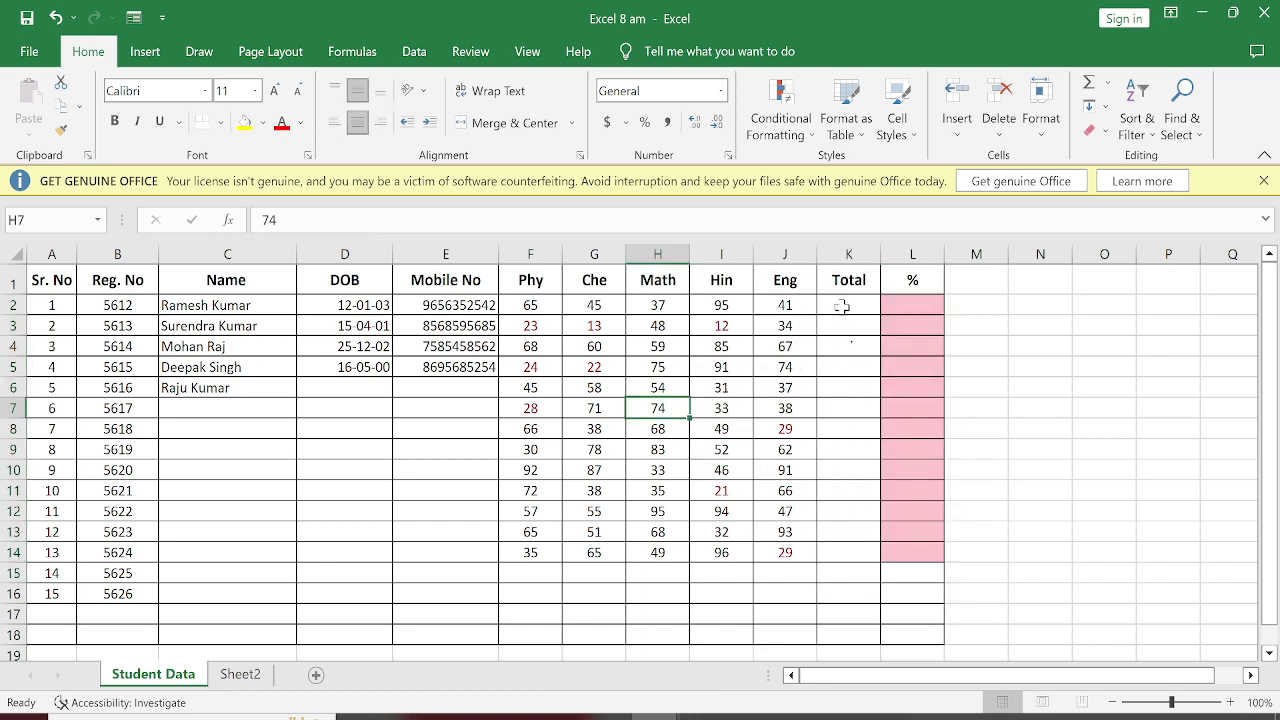
Step: Enter a SUM formula in K2 that adds the five subject marks as separate arguments F2, G2, H2, I2 and J2
{"action": "left_click", "coordinate": [842, 307]}
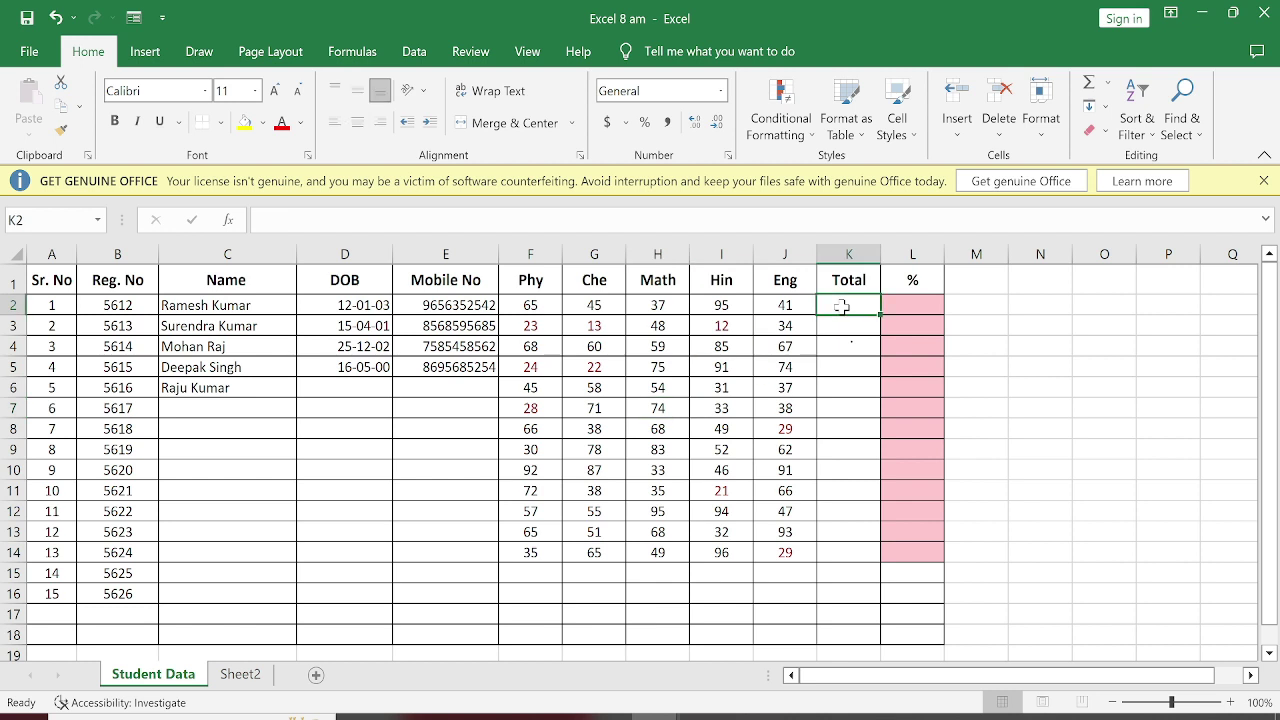
{"action": "type", "text": "=sum"}
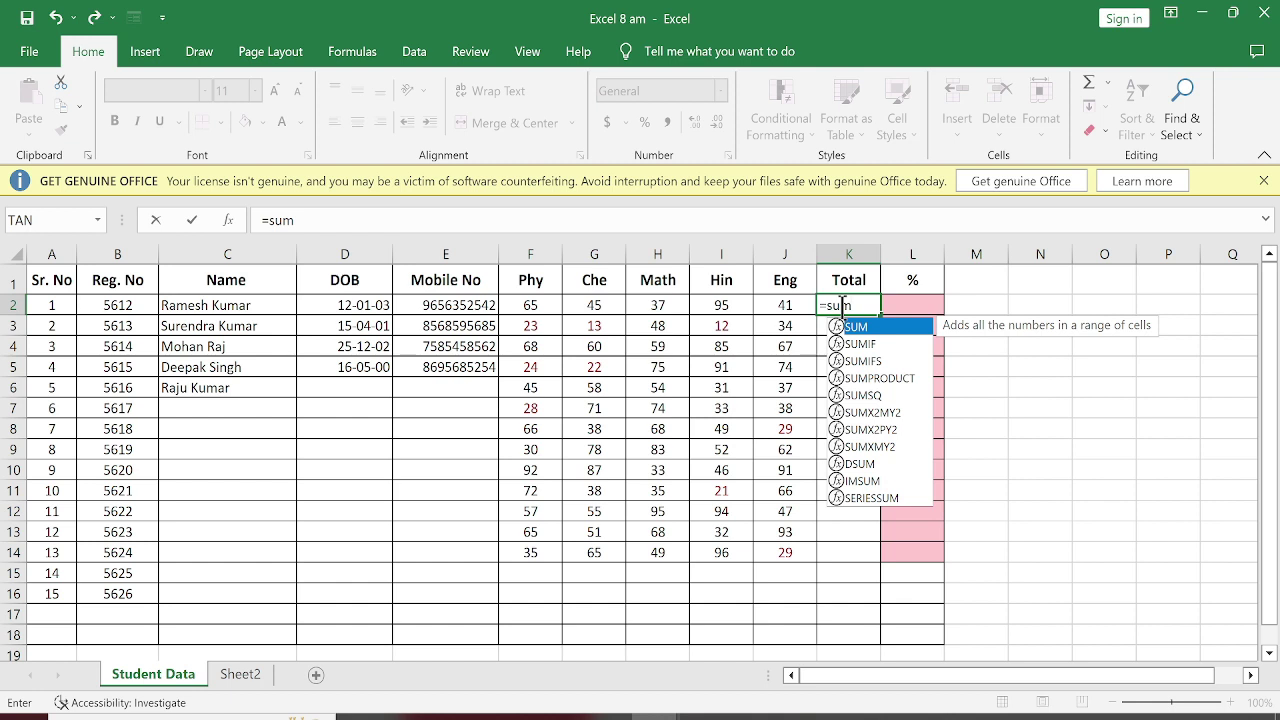
{"action": "type", "text": "("}
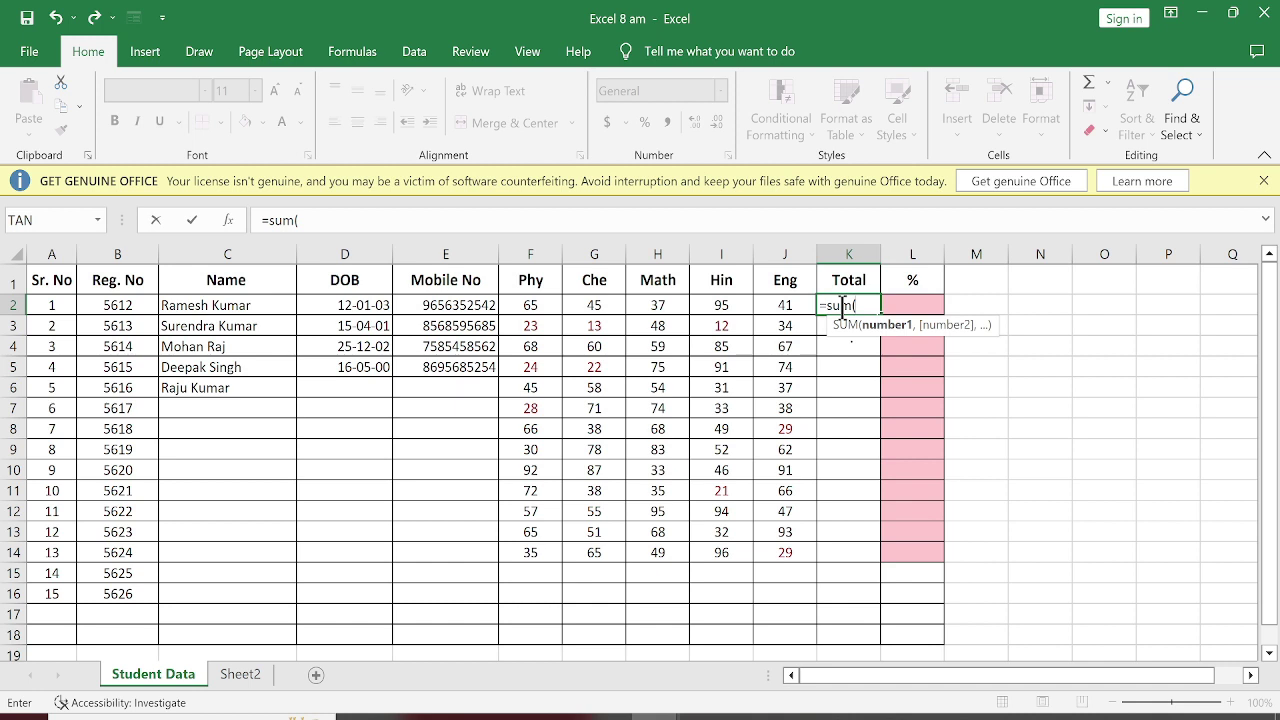
{"action": "left_click", "coordinate": [538, 305]}
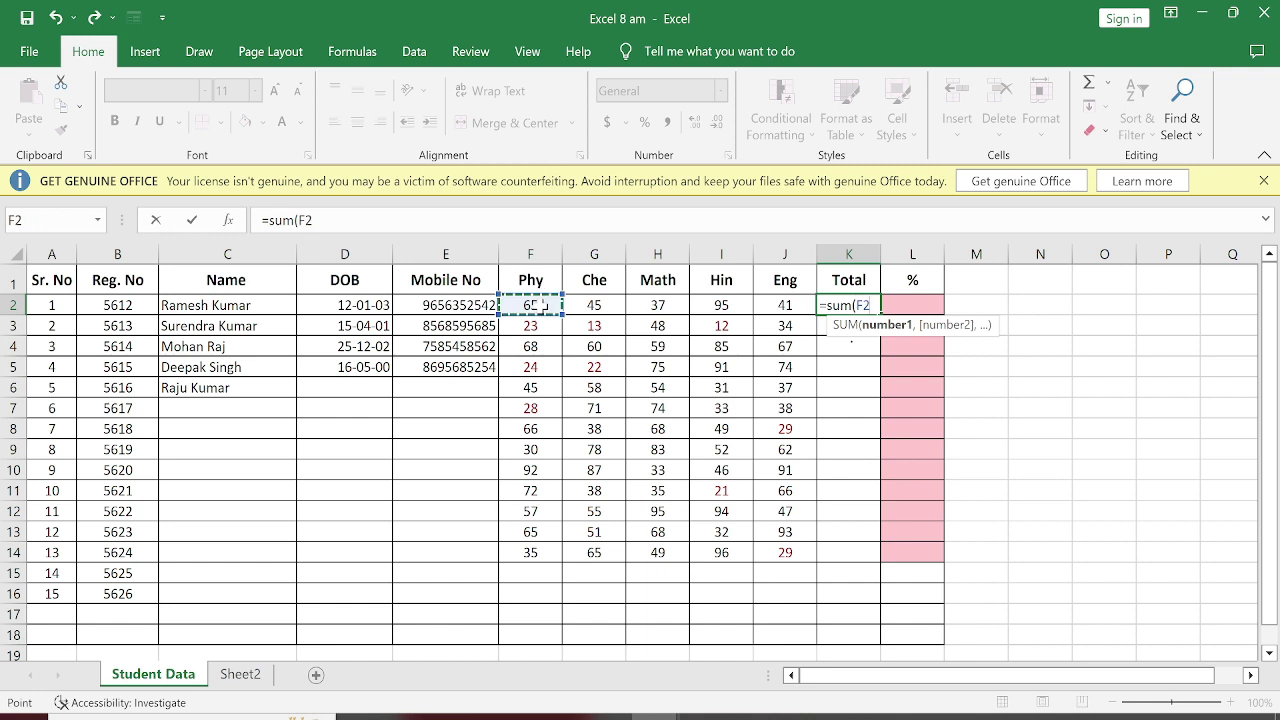
{"action": "type", "text": ","}
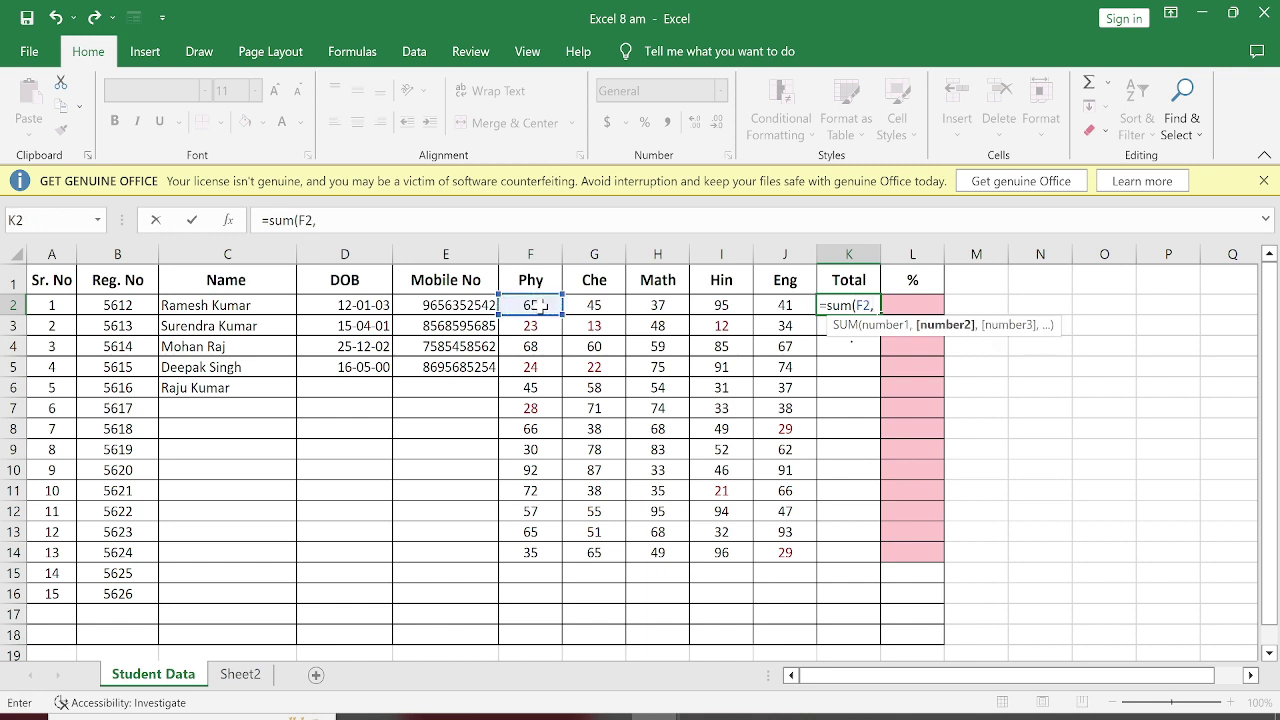
{"action": "left_click", "coordinate": [589, 306]}
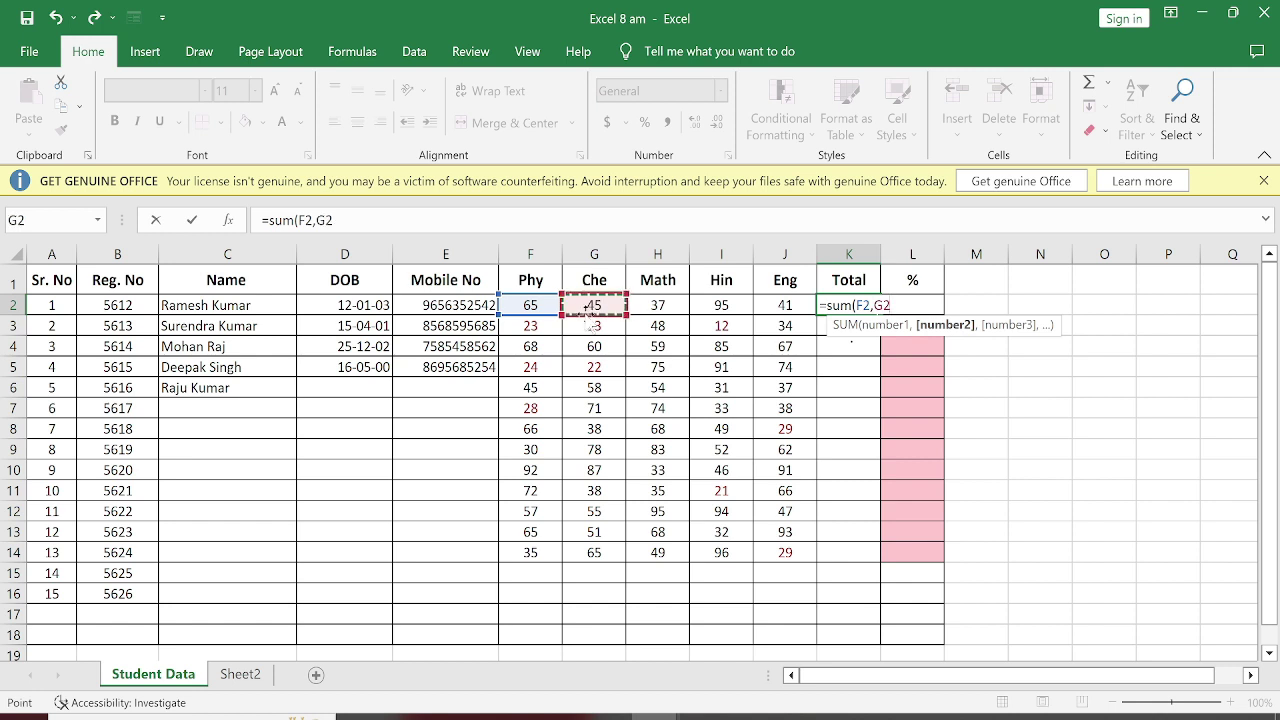
{"action": "type", "text": ","}
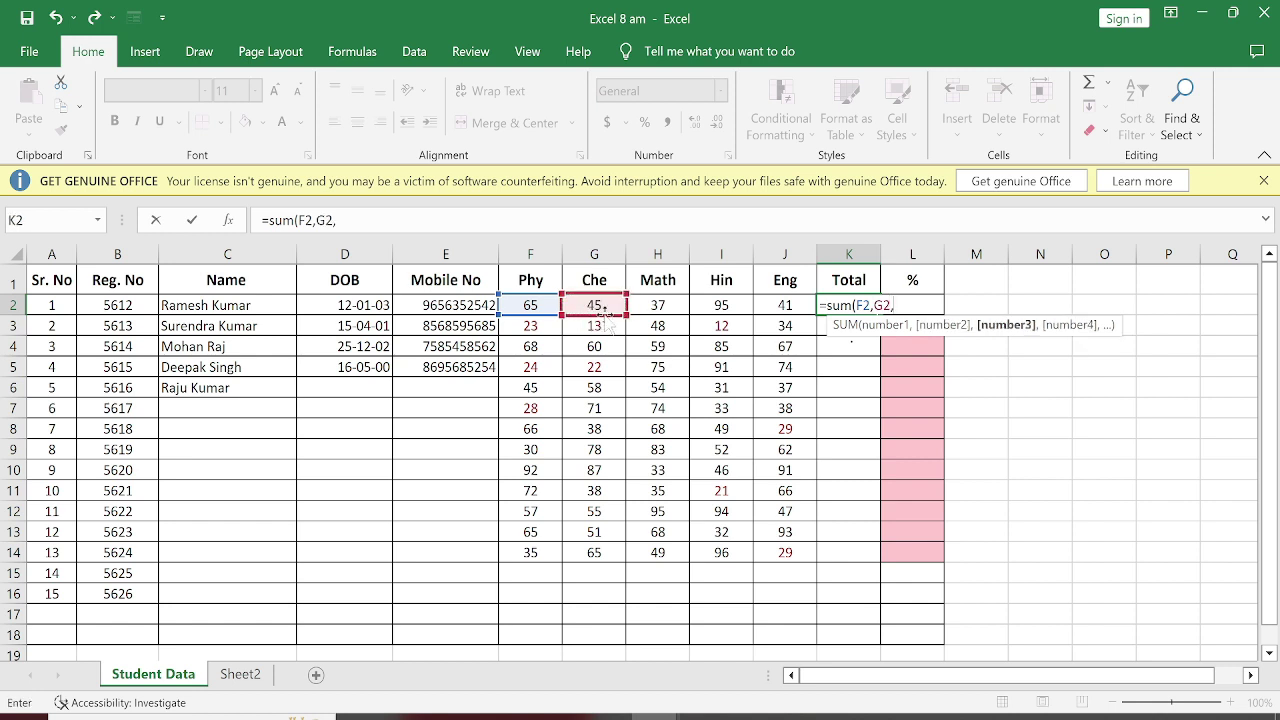
{"action": "left_click", "coordinate": [661, 303]}
{"action": "type", "text": ","}
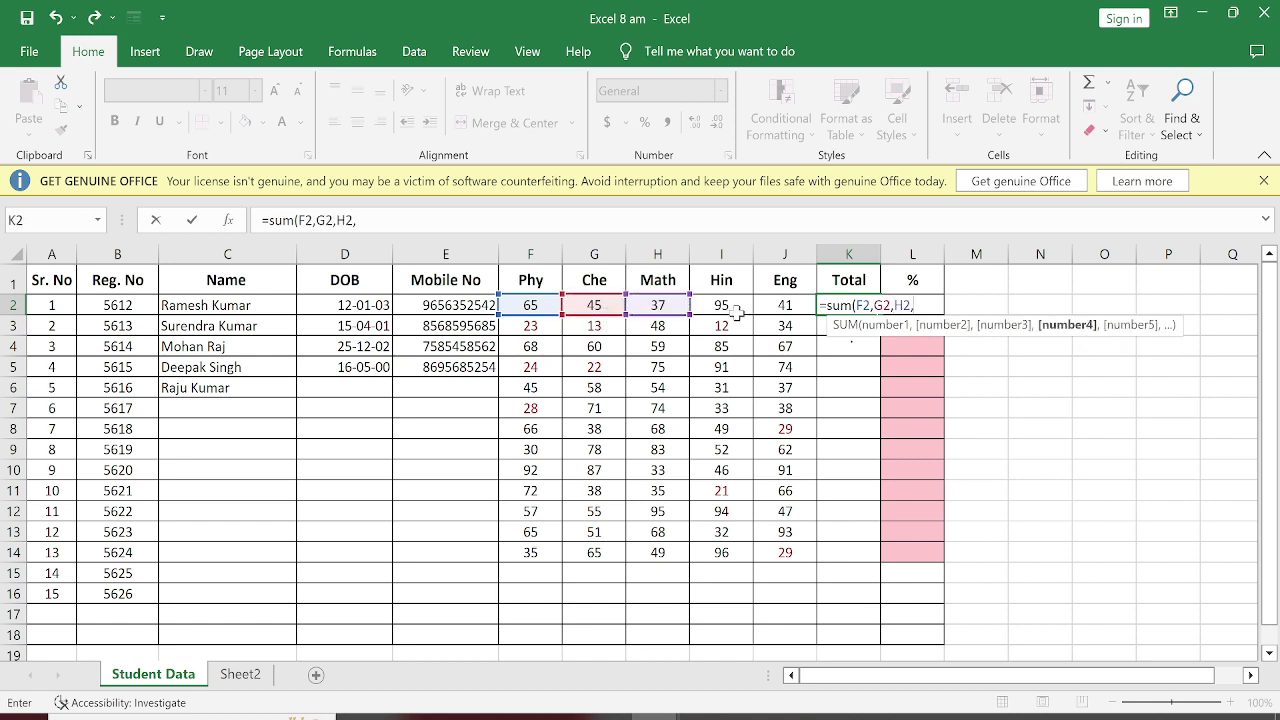
{"action": "left_click", "coordinate": [735, 306]}
{"action": "type", "text": ","}
{"action": "left_click", "coordinate": [788, 302]}
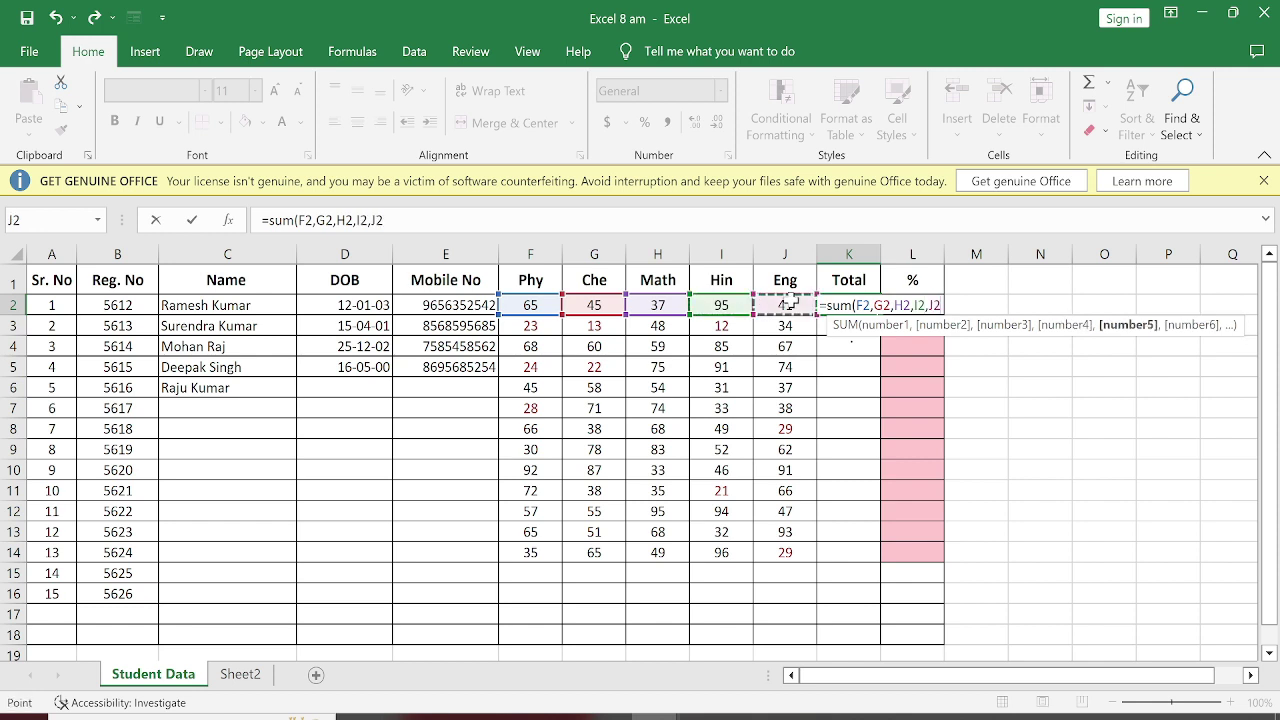
{"action": "key", "text": "Return"}
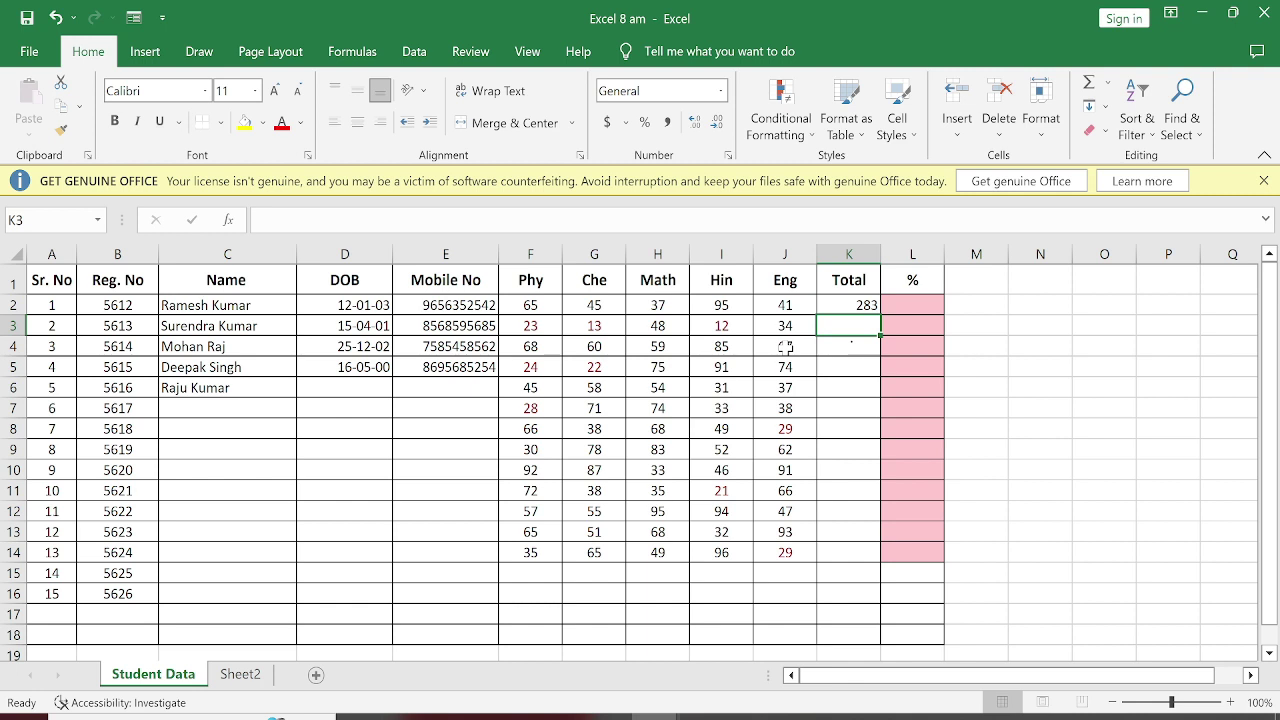
Step: Try a SUM of the scattered cells F3, H7, J4 and I12 in N5, and clear that cell again
{"action": "left_click", "coordinate": [1043, 362]}
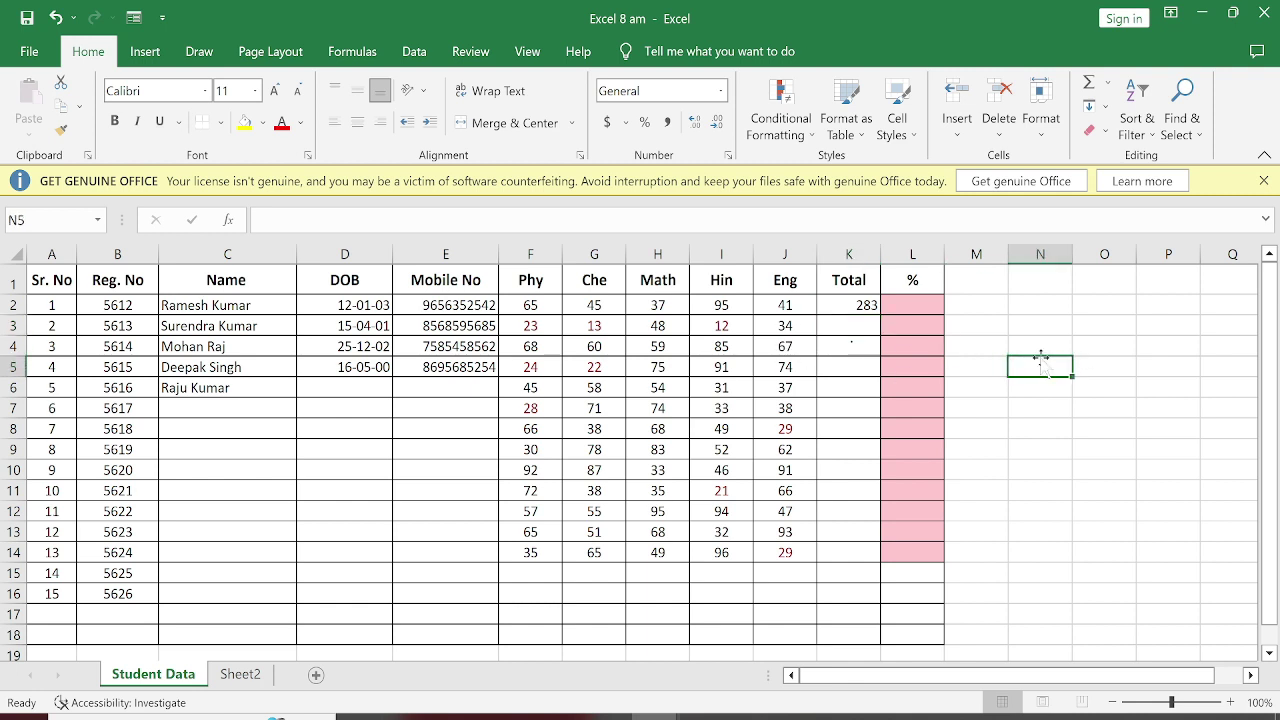
{"action": "type", "text": "=su"}
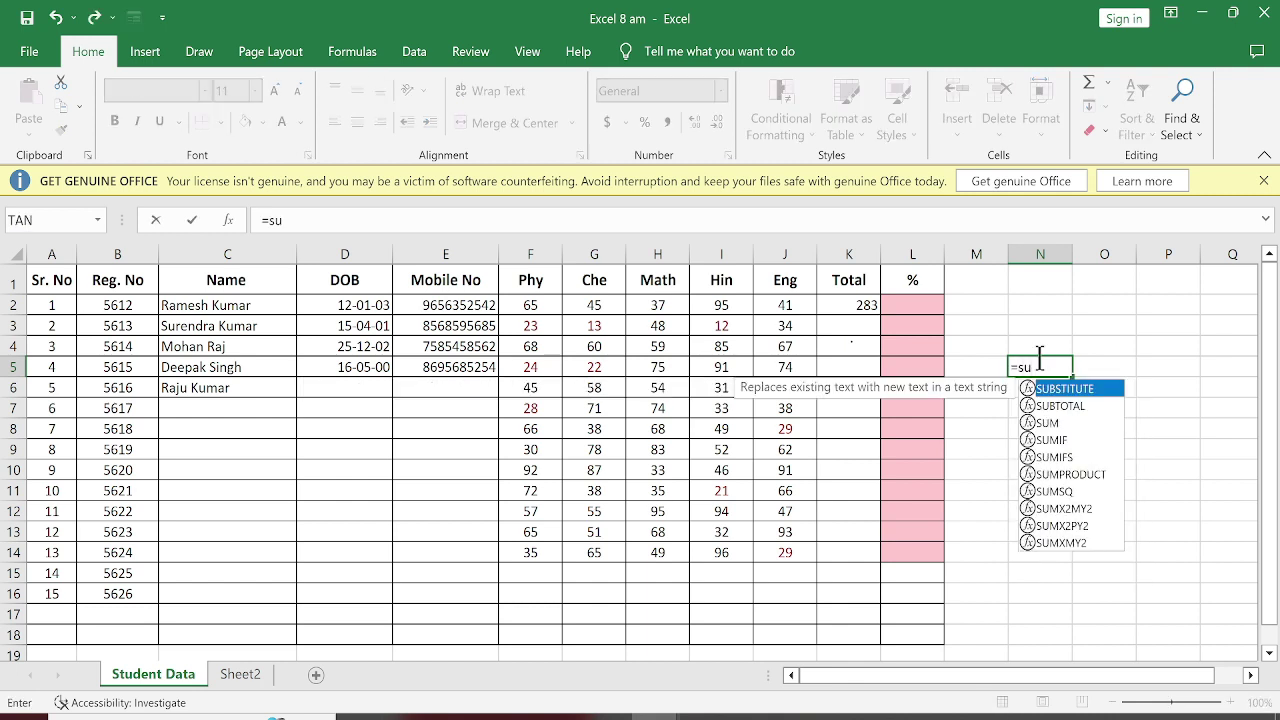
{"action": "type", "text": "m"}
{"action": "key", "text": "Tab"}
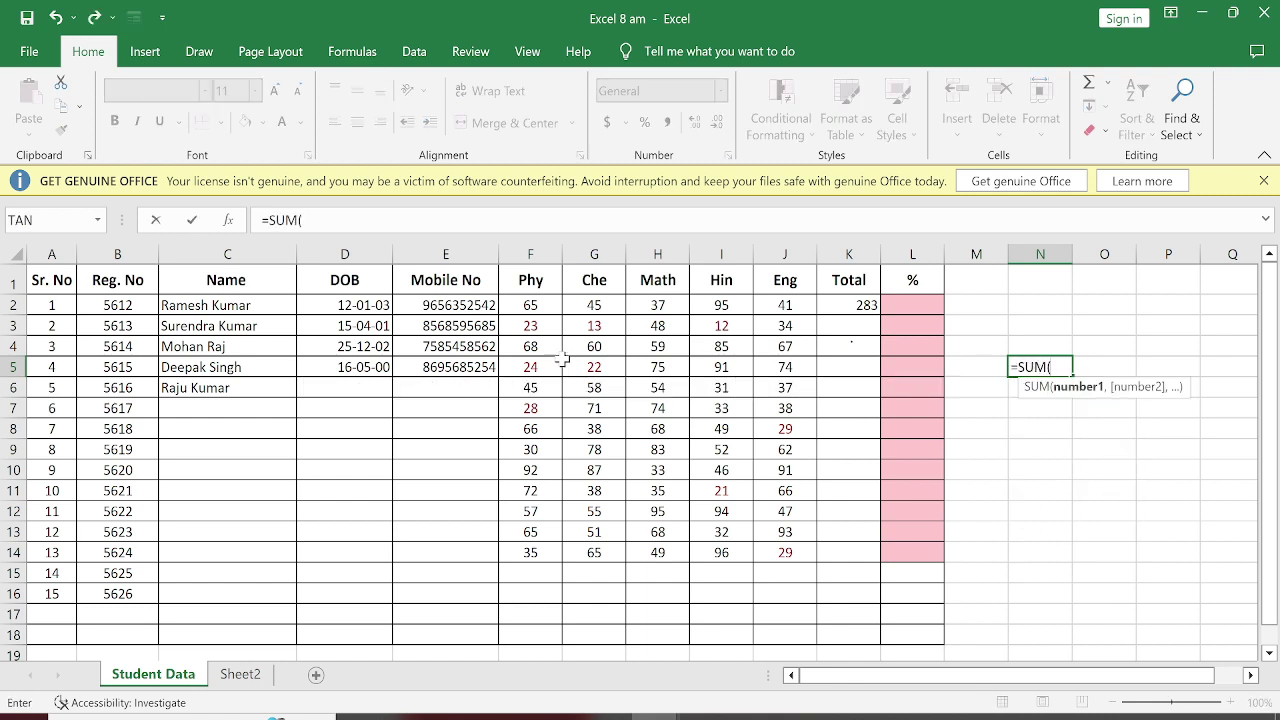
{"action": "left_click", "coordinate": [547, 330]}
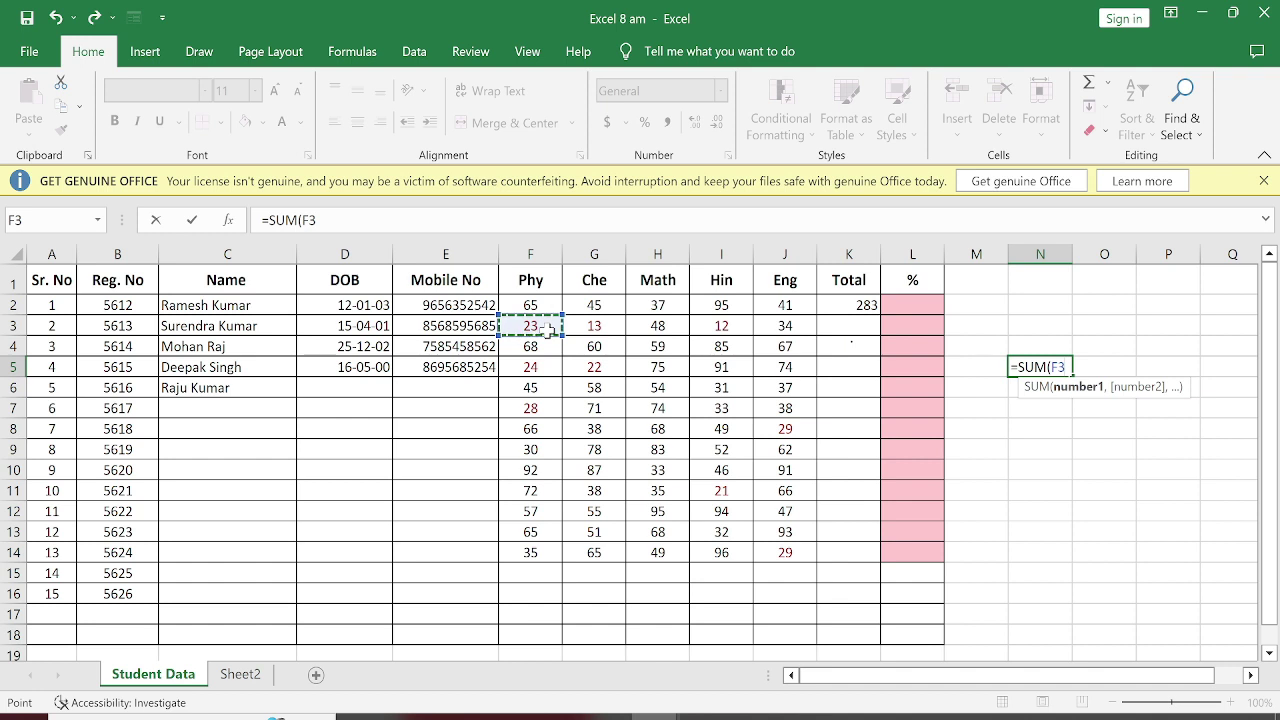
{"action": "type", "text": ","}
{"action": "left_click", "coordinate": [678, 409]}
{"action": "type", "text": ","}
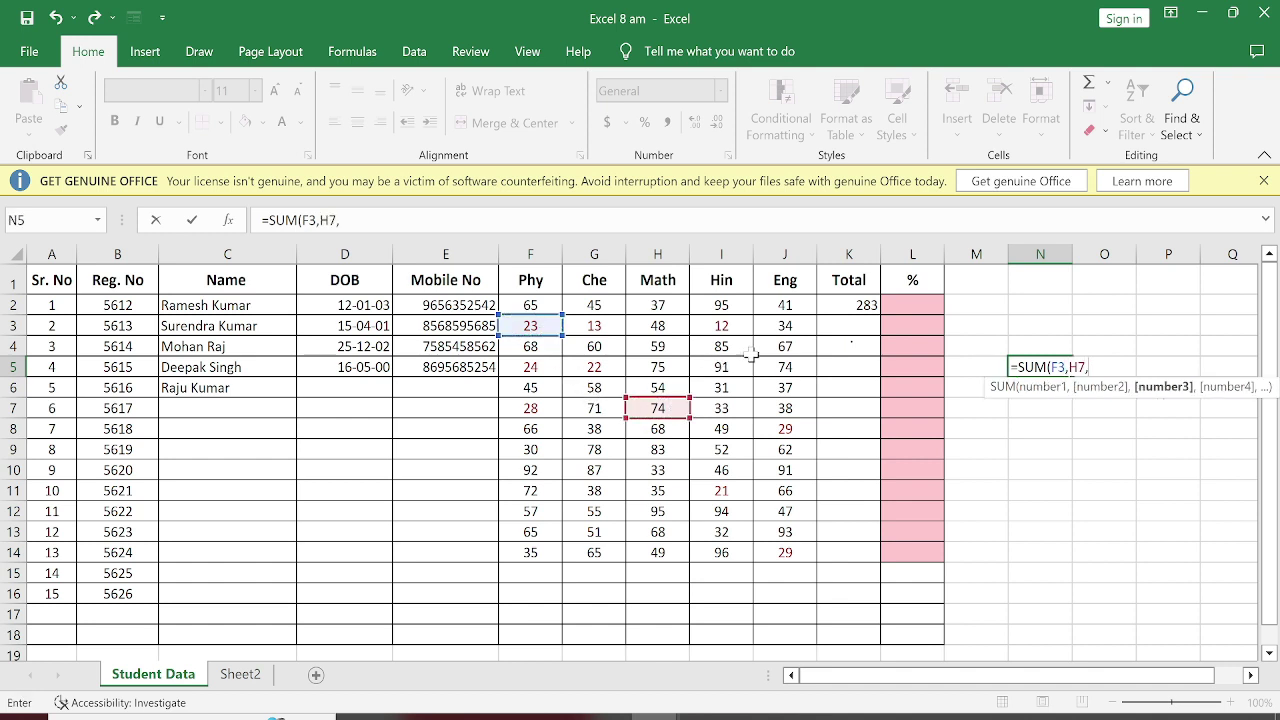
{"action": "left_click", "coordinate": [788, 345]}
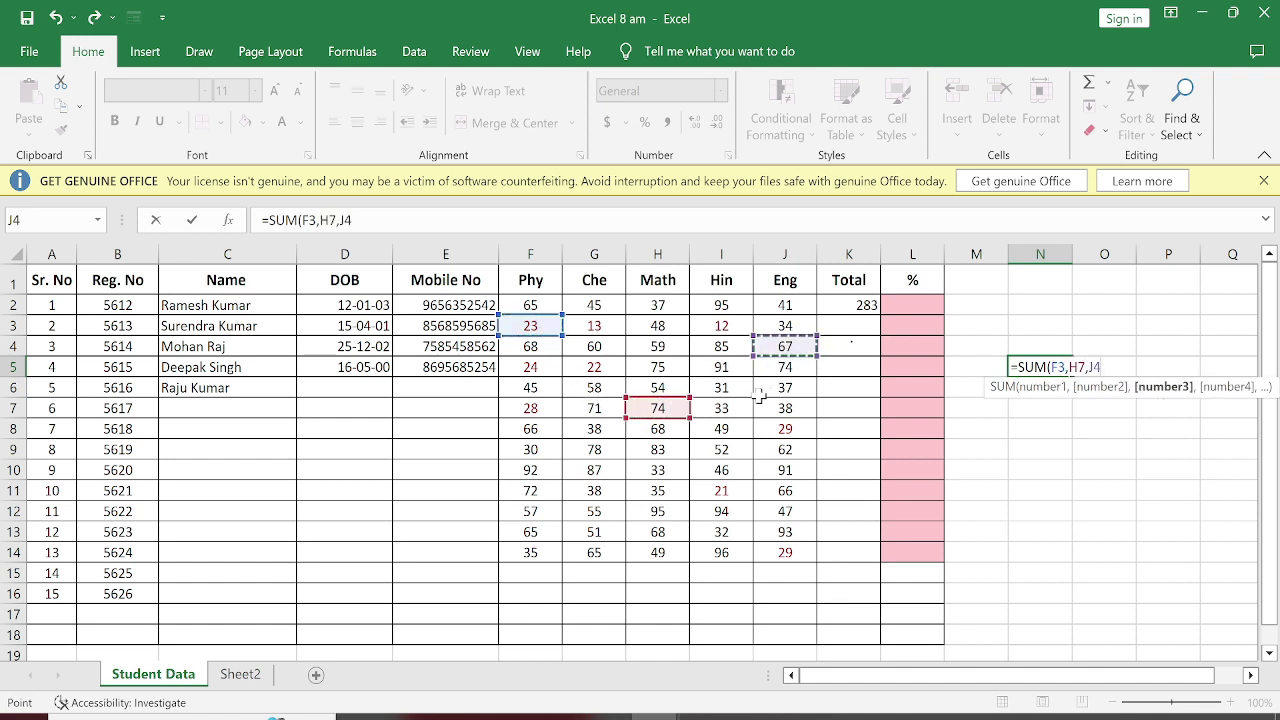
{"action": "type", "text": ","}
{"action": "left_click", "coordinate": [720, 510]}
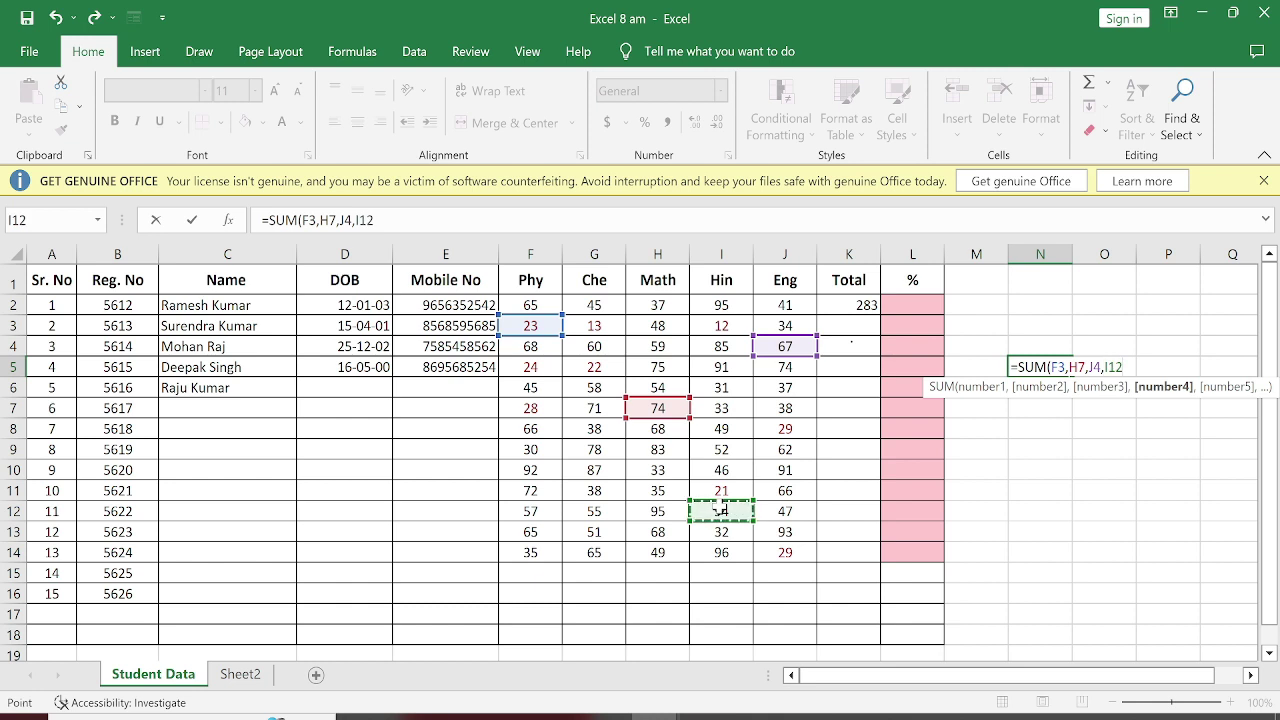
{"action": "type", "text": ")"}
{"action": "key", "text": "Return"}
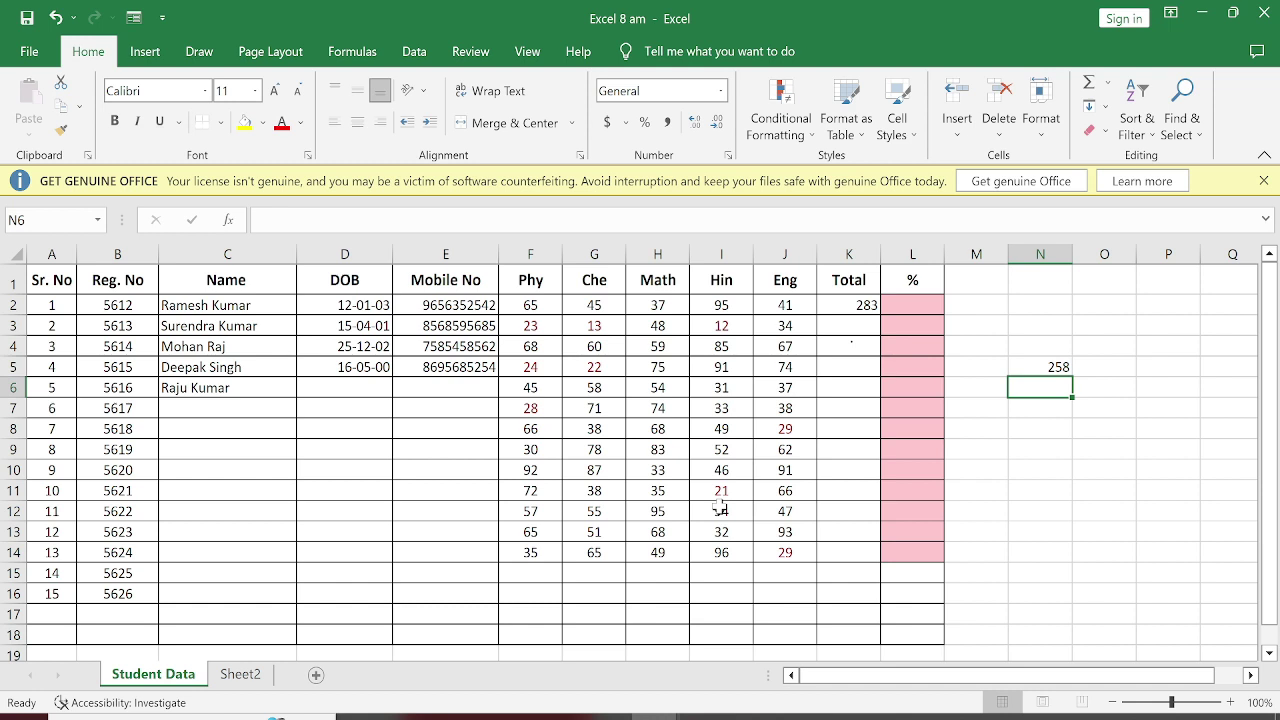
{"action": "left_click", "coordinate": [1050, 366]}
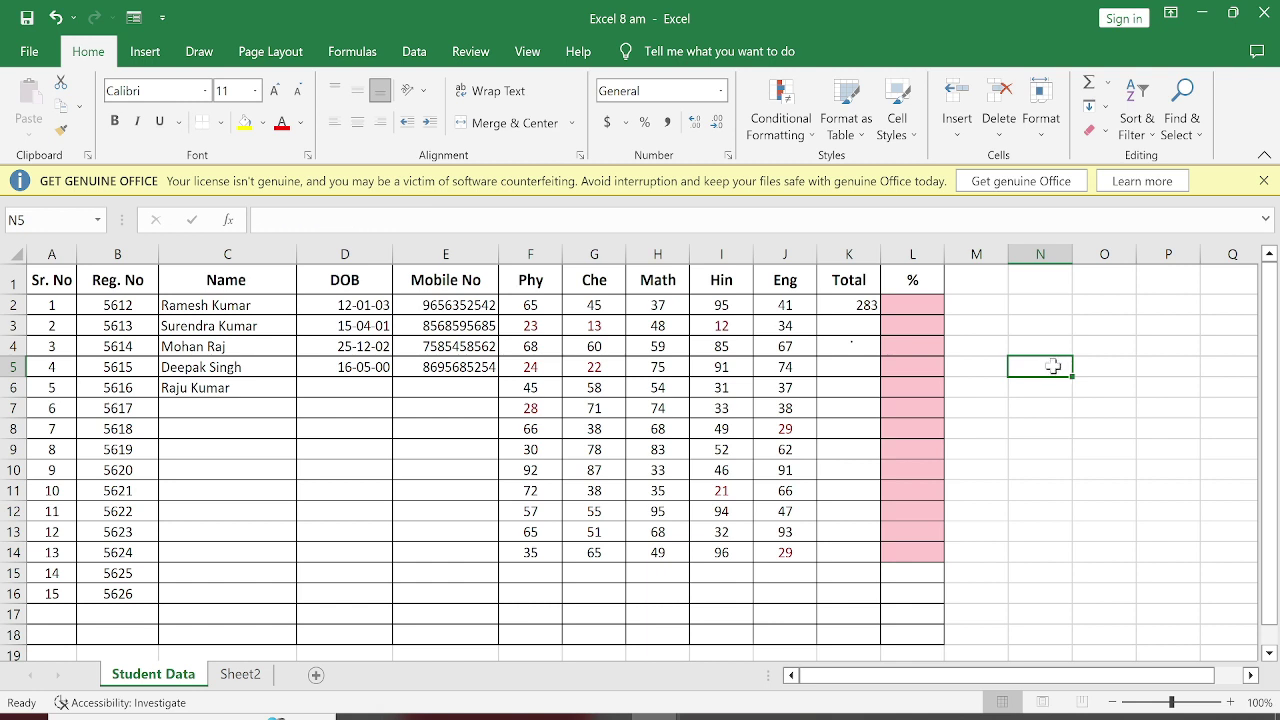
Step: Total the second student's marks in K3 with the range formula =SUM(F3:J3)
{"action": "left_click", "coordinate": [863, 325]}
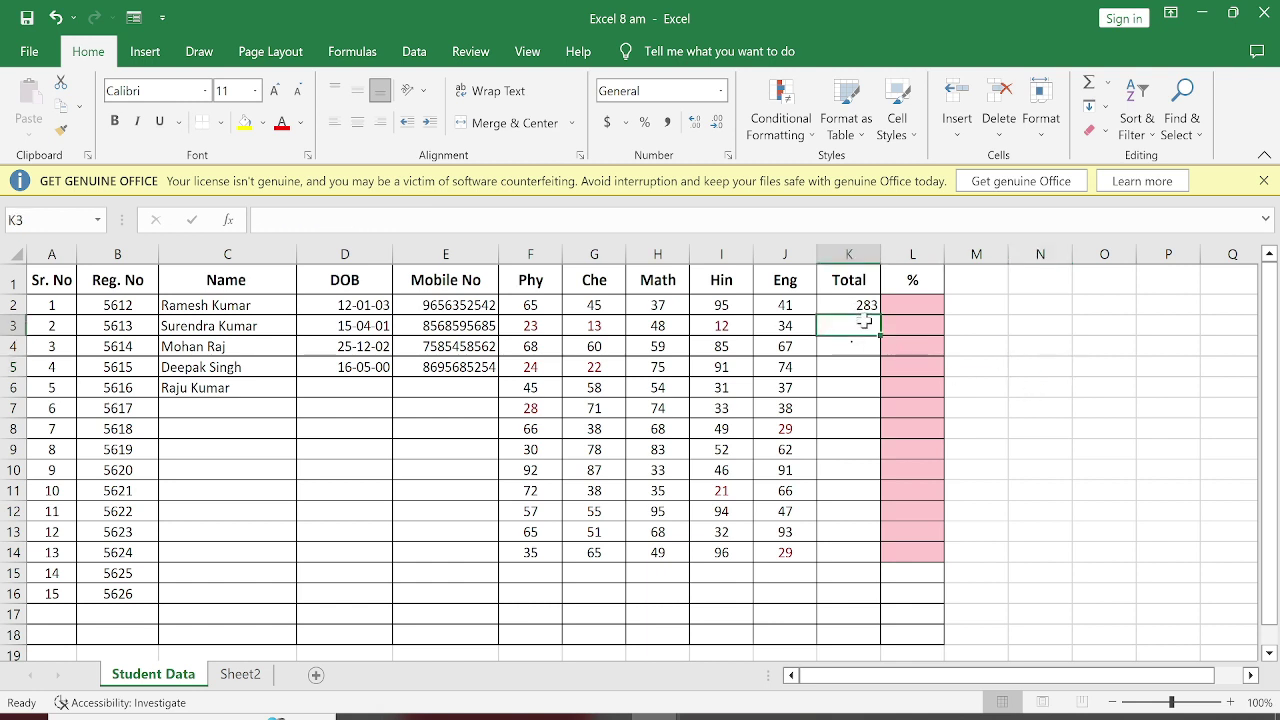
{"action": "type", "text": "=sum"}
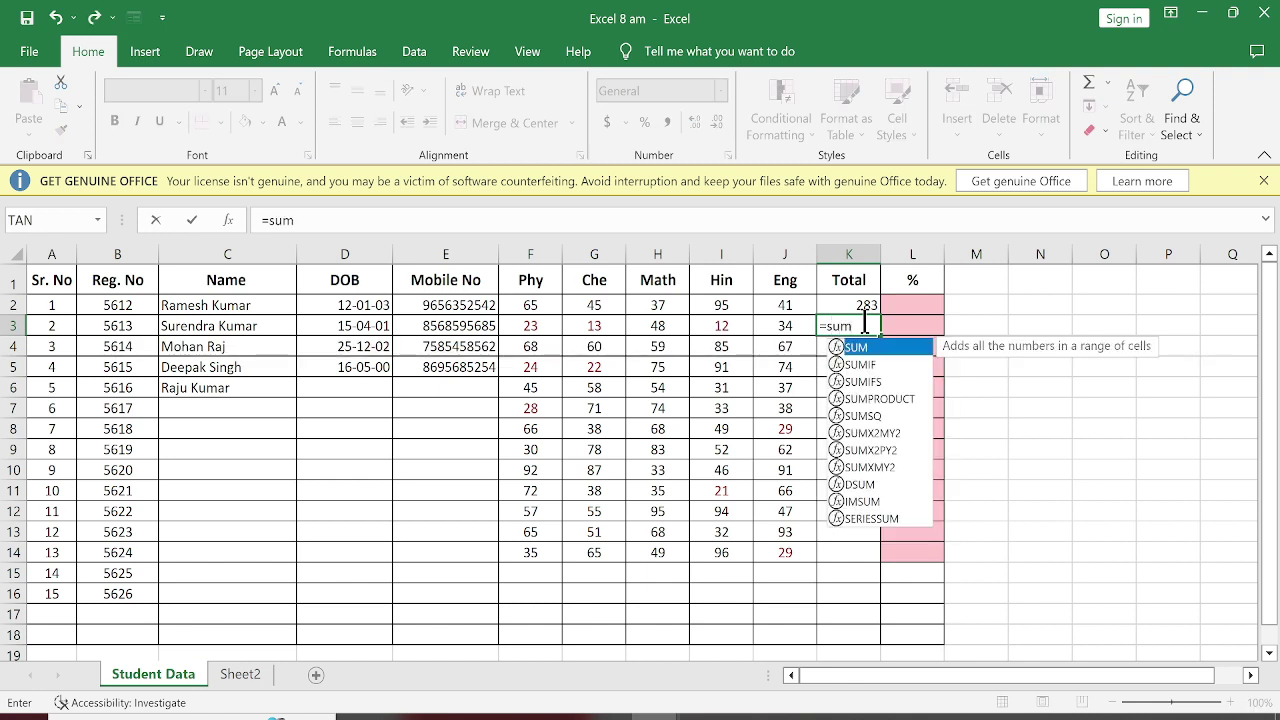
{"action": "key", "text": "Tab"}
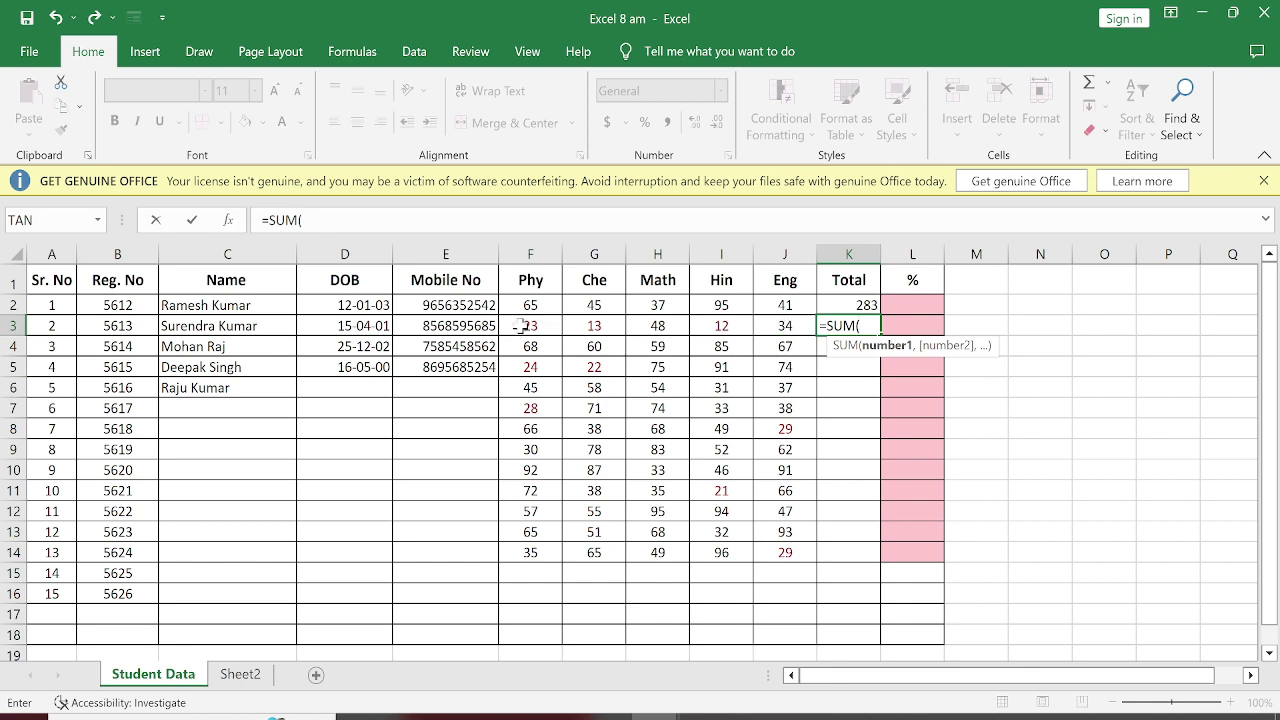
{"action": "left_click_drag", "start_coordinate": [522, 326], "coordinate": [762, 328]}
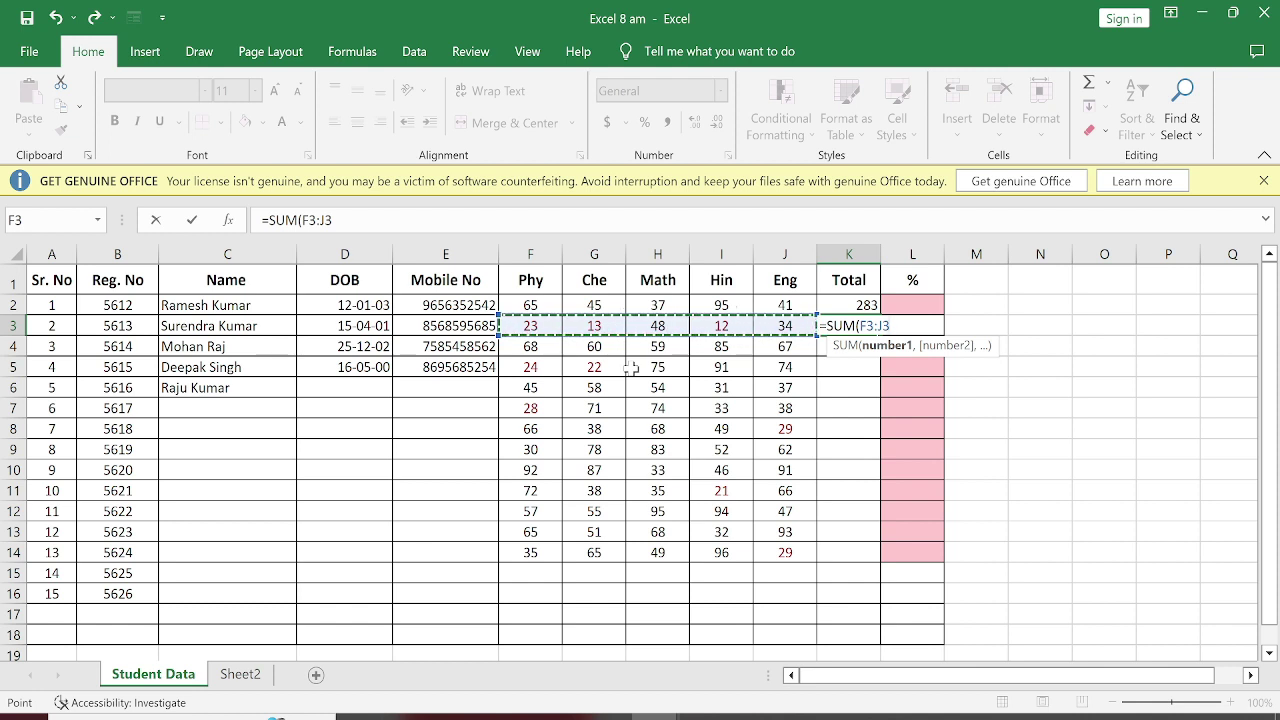
{"action": "type", "text": ")"}
{"action": "key", "text": "Return"}
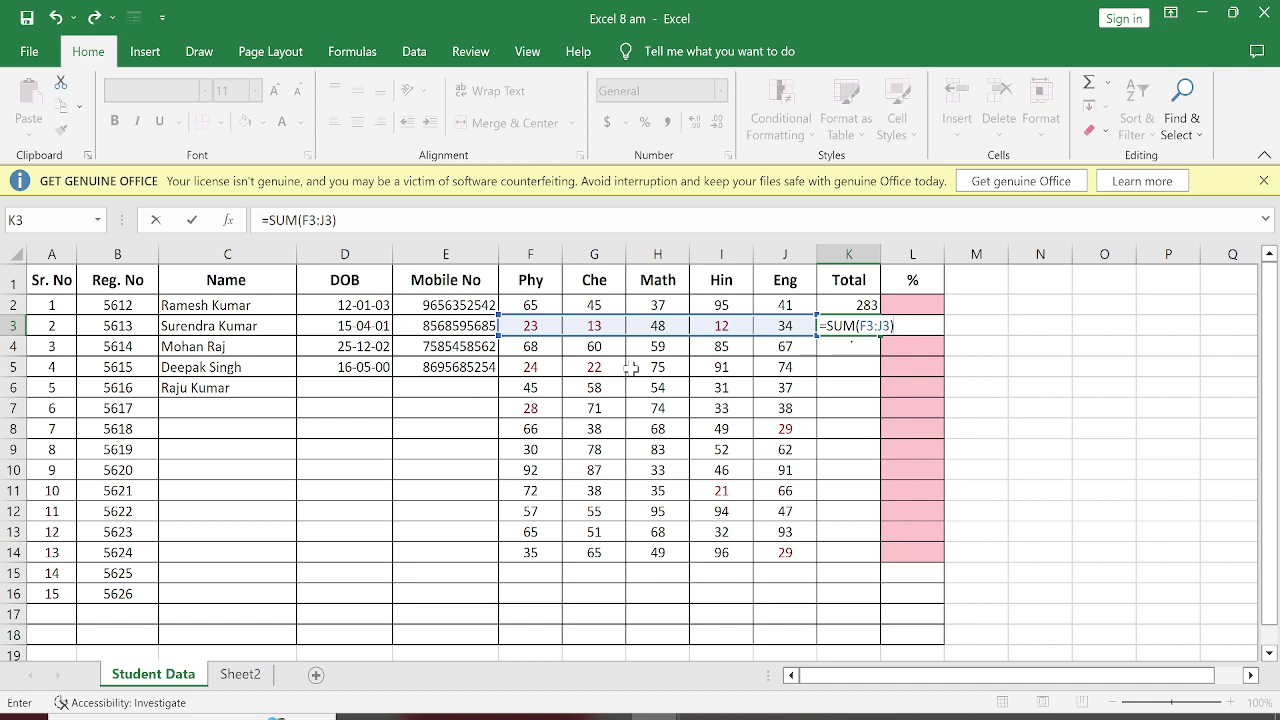
{"action": "key", "text": "Return"}
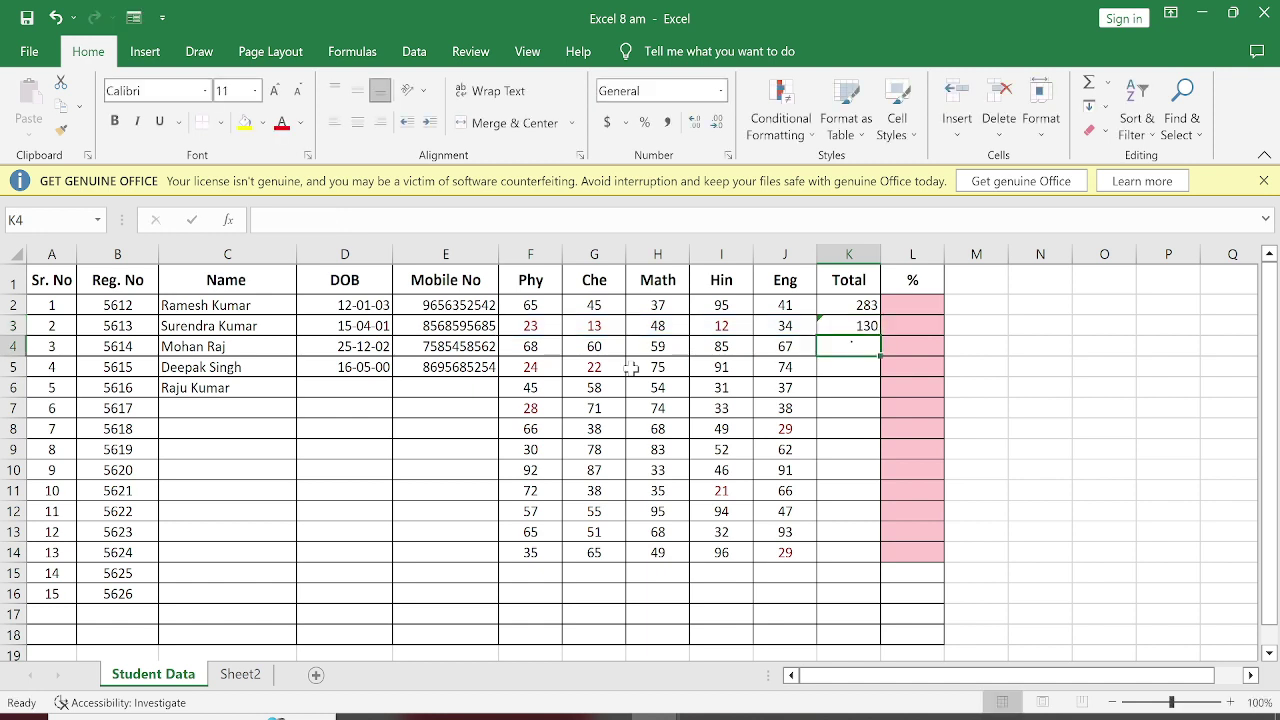
Step: Total the third student's marks in K4 with the range formula =SUM(F4:J4)
{"action": "type", "text": "="}
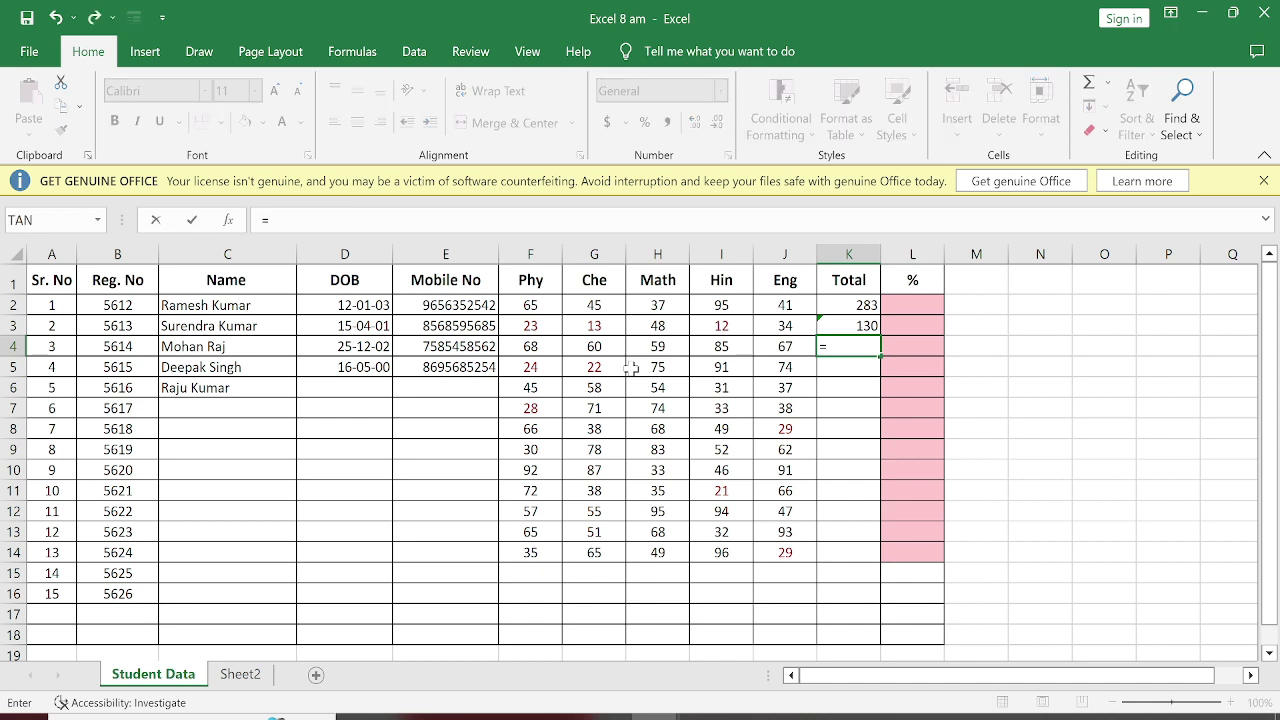
{"action": "type", "text": "sum"}
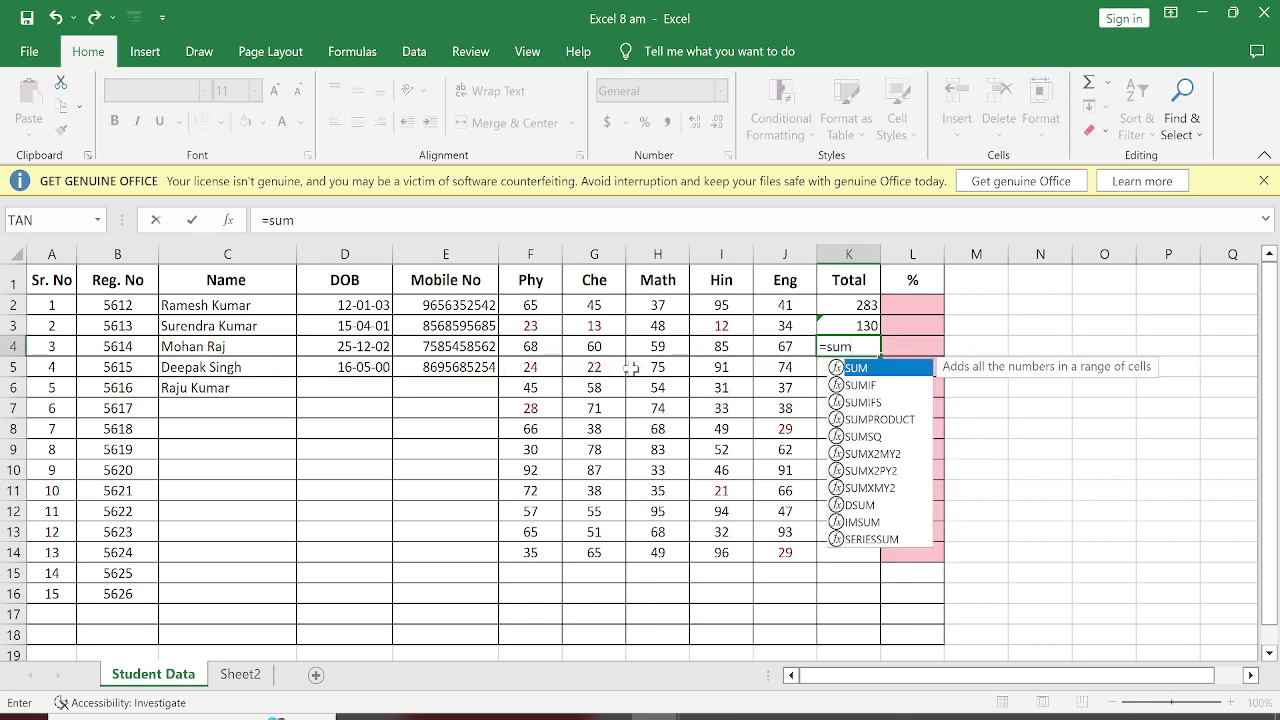
{"action": "key", "text": "Tab"}
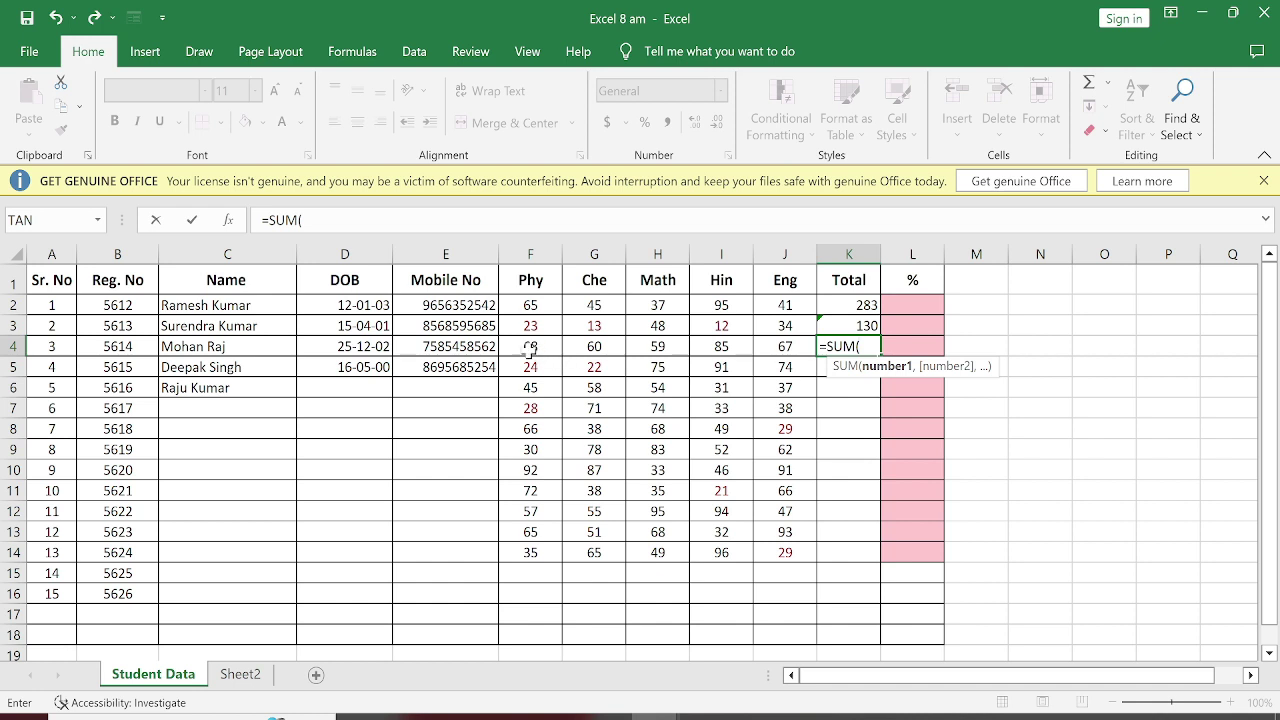
{"action": "left_click_drag", "start_coordinate": [530, 346], "coordinate": [785, 345]}
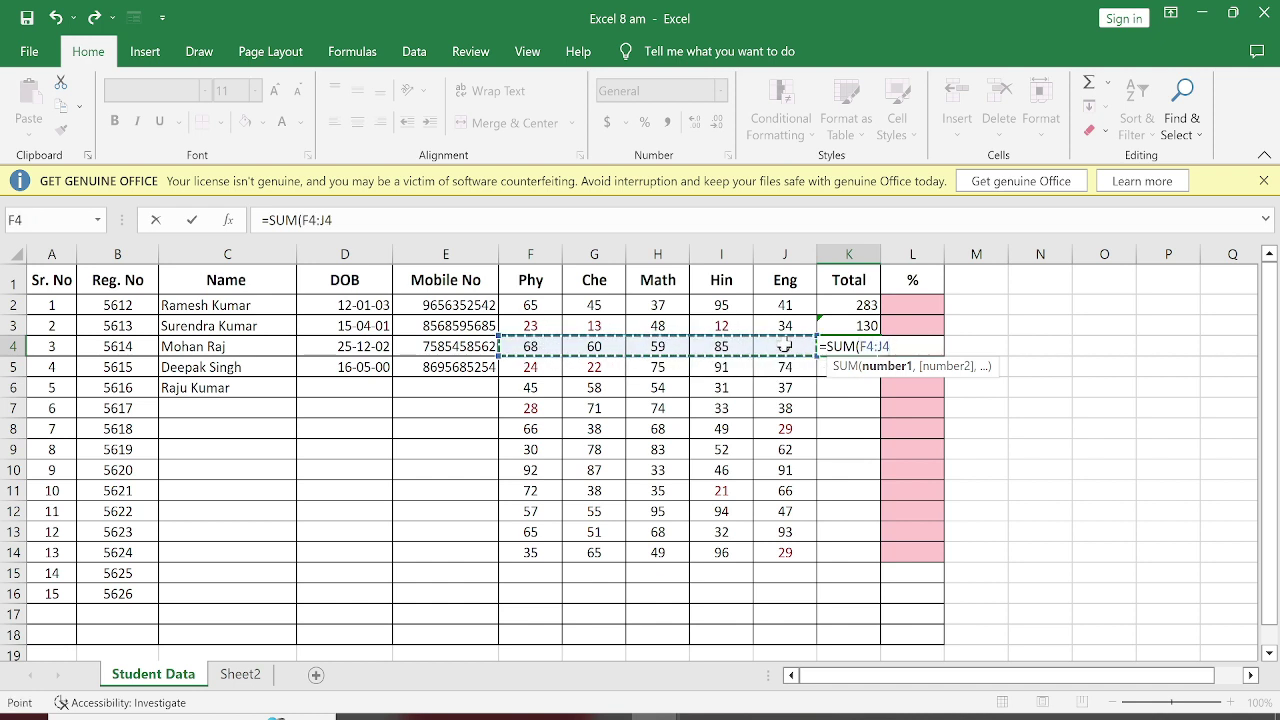
{"action": "key", "text": "Return"}
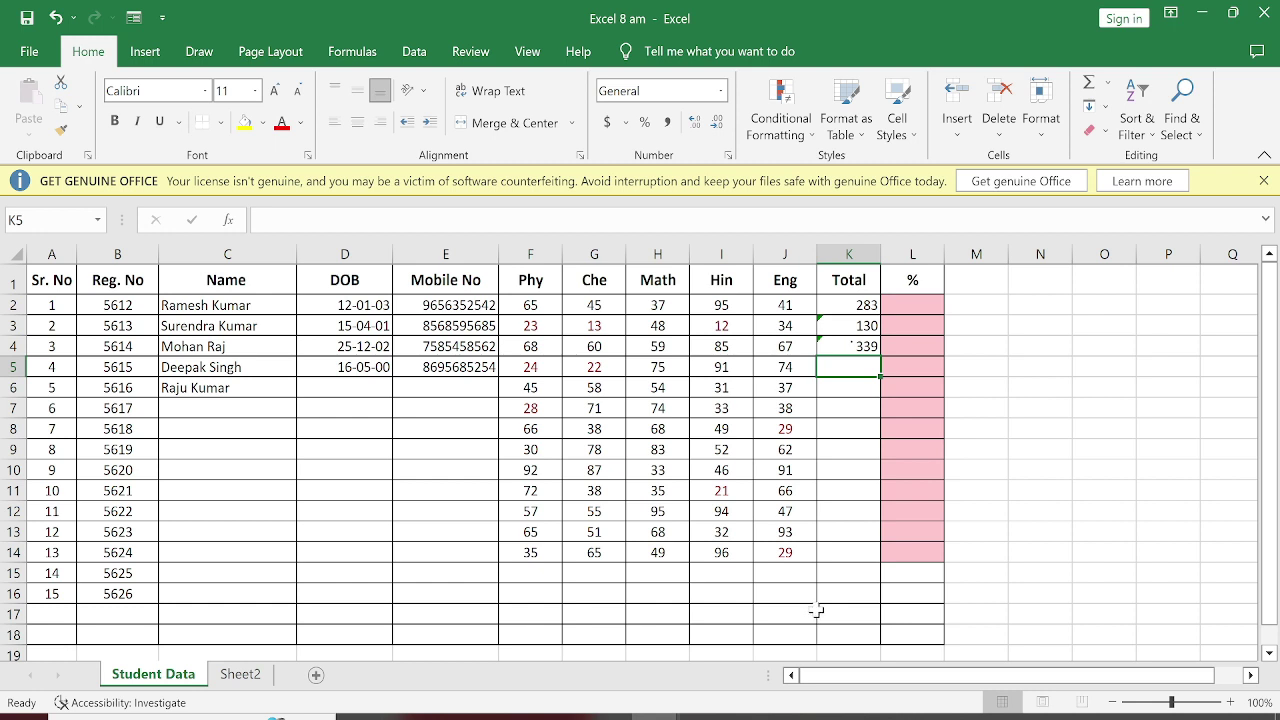
Step: Fill the range SUM formula in K4 down the Total column through K14
{"action": "left_click", "coordinate": [845, 346]}
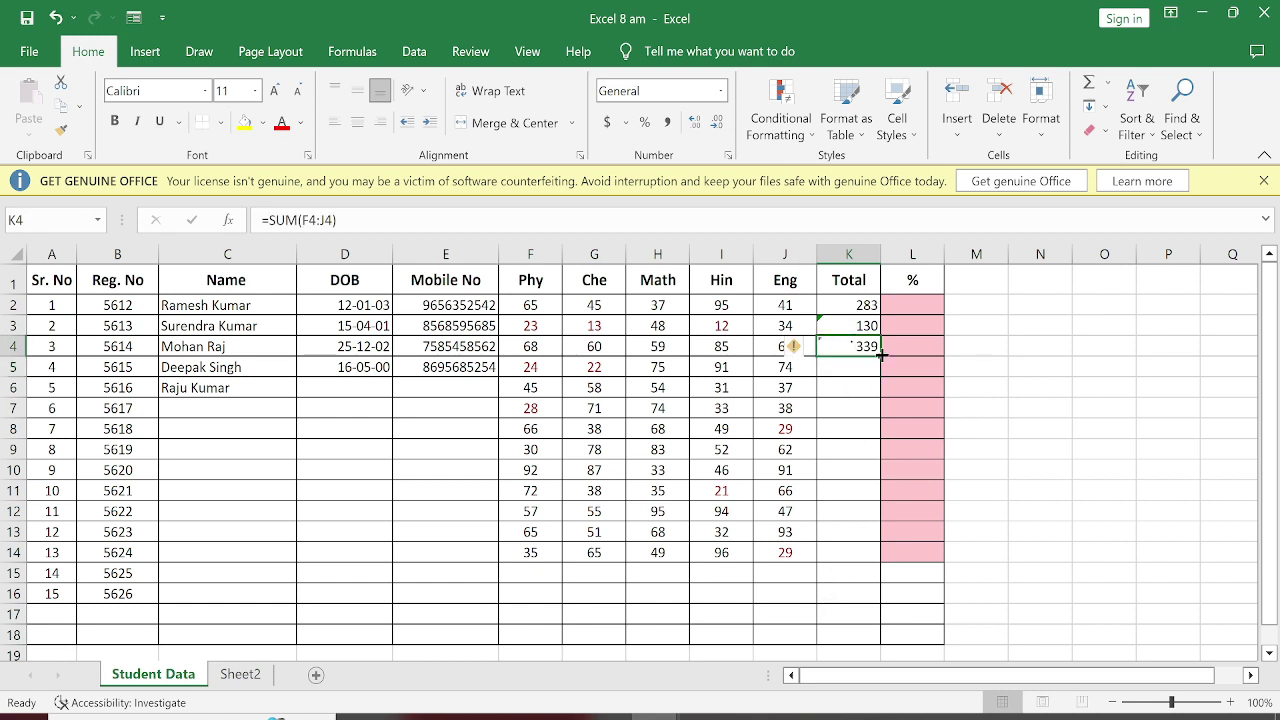
{"action": "left_click_drag", "start_coordinate": [881, 354], "coordinate": [874, 558]}
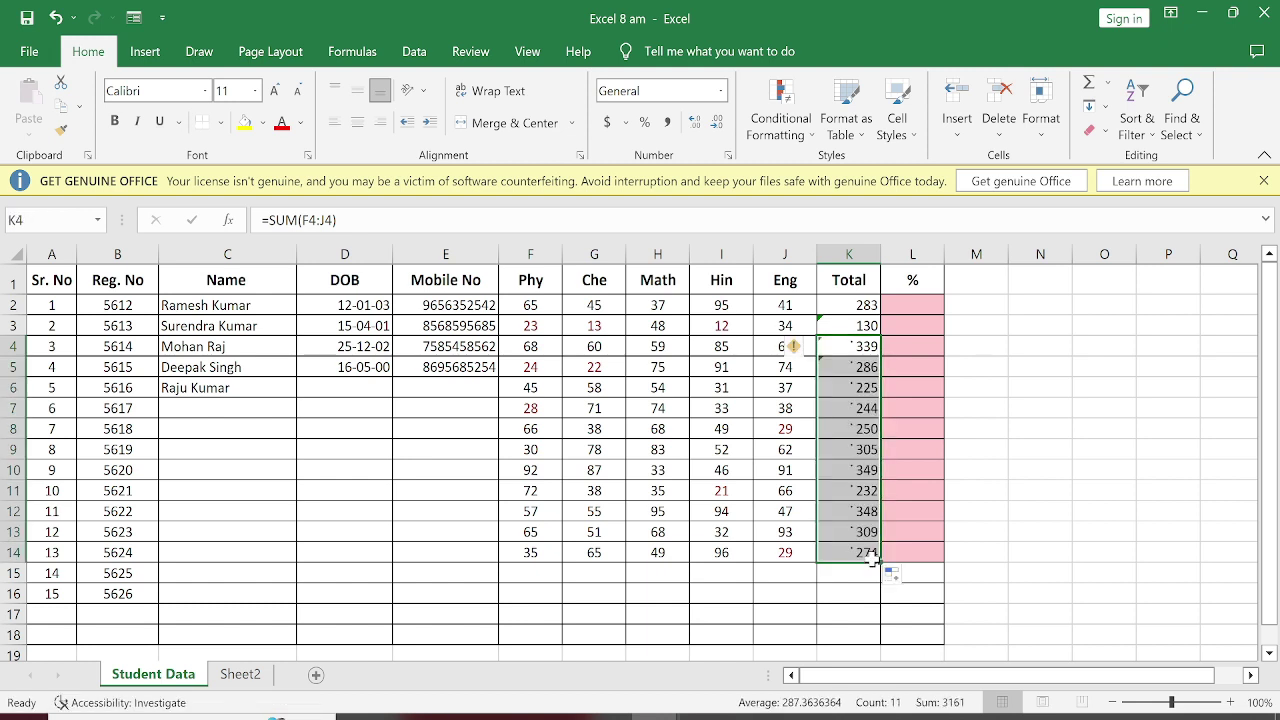
{"action": "left_click", "coordinate": [909, 304]}
{"action": "type", "text": "="}
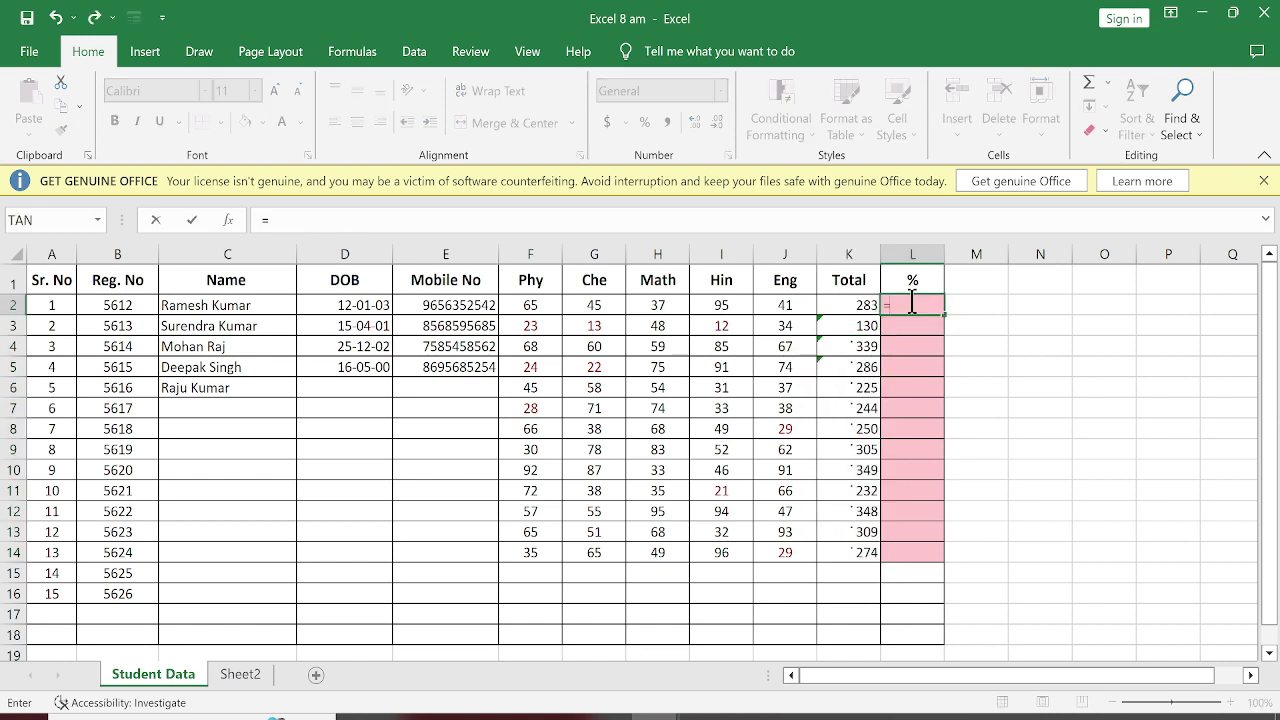
{"action": "left_click", "coordinate": [855, 305]}
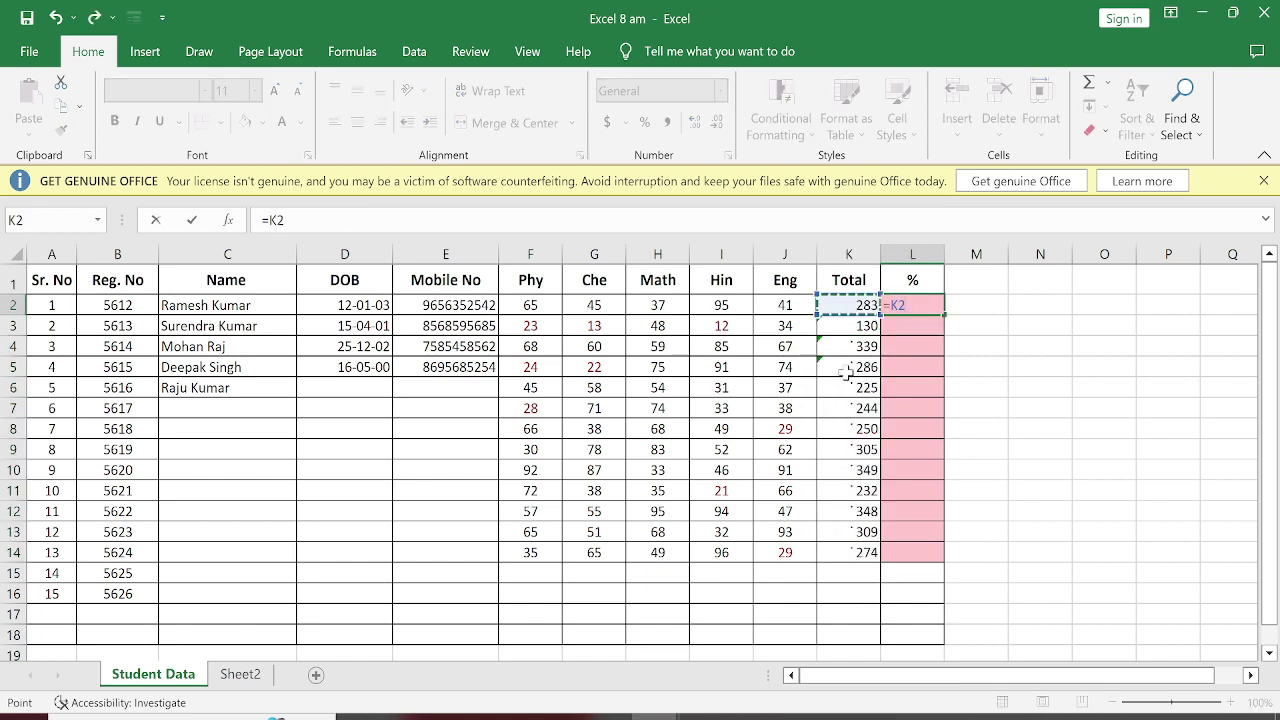
{"action": "type", "text": "/5"}
{"action": "key", "text": "BackSpace"}
{"action": "key", "text": "BackSpace"}
{"action": "key", "text": "BackSpace"}
{"action": "key", "text": "BackSpace"}
{"action": "key", "text": "BackSpace"}
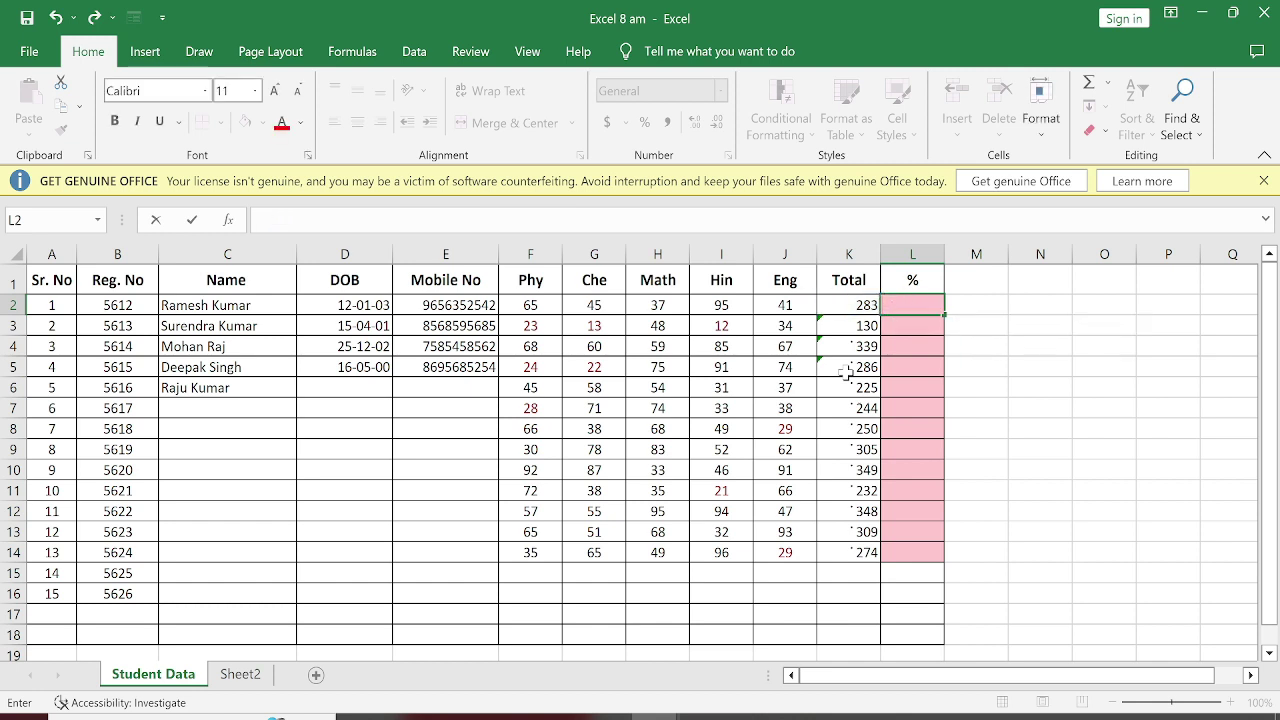
Step: Calculate the first student's percentage in L2 with the formula =AVERAGE(F2:J2)
{"action": "type", "text": "=av"}
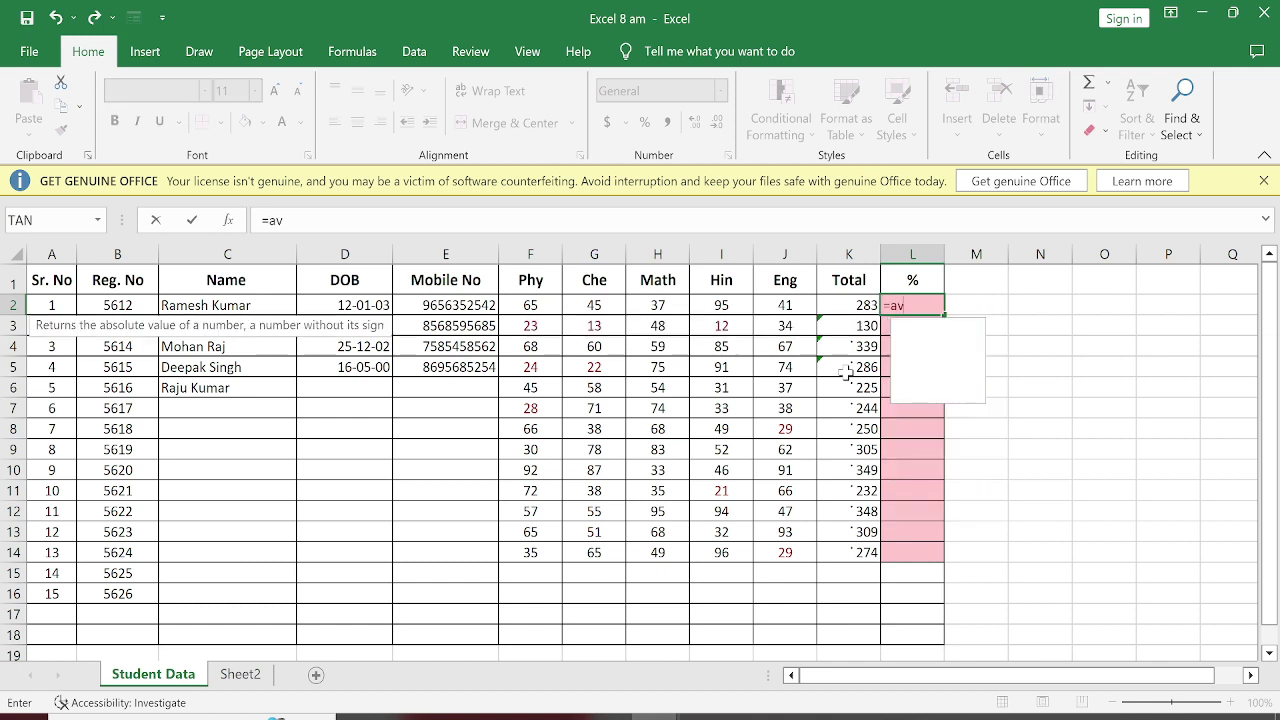
{"action": "type", "text": "era"}
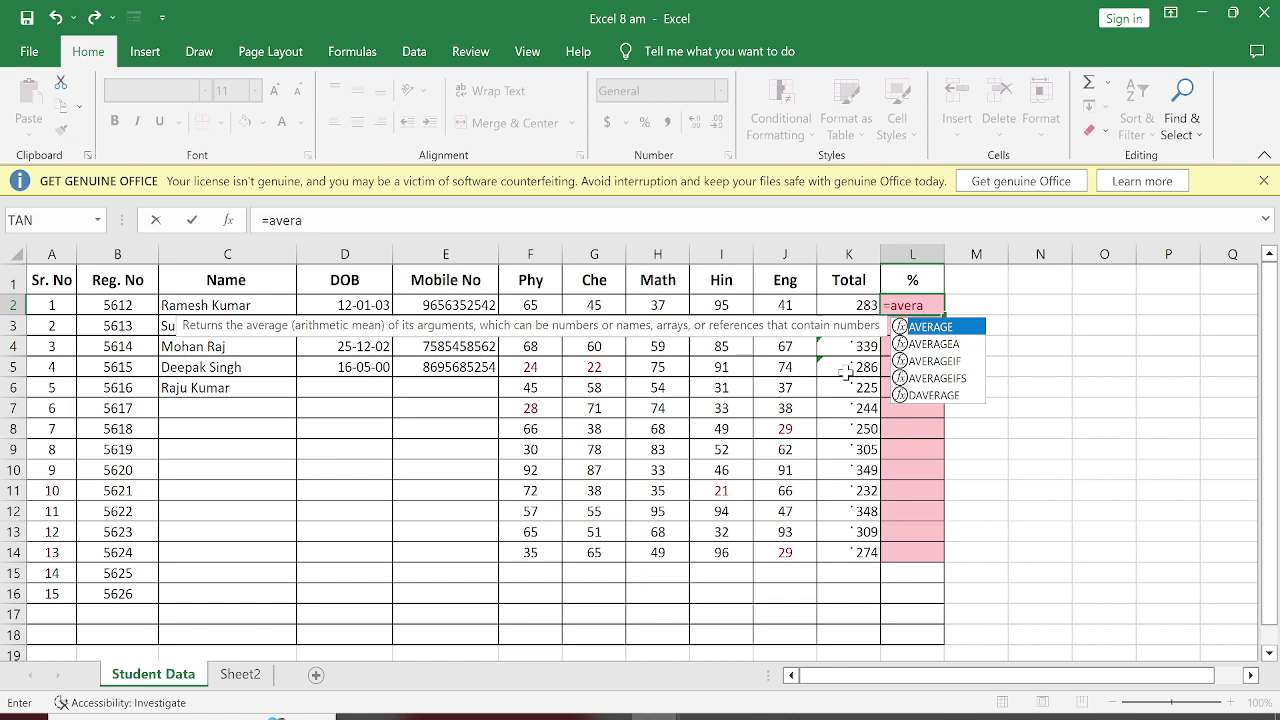
{"action": "key", "text": "Tab"}
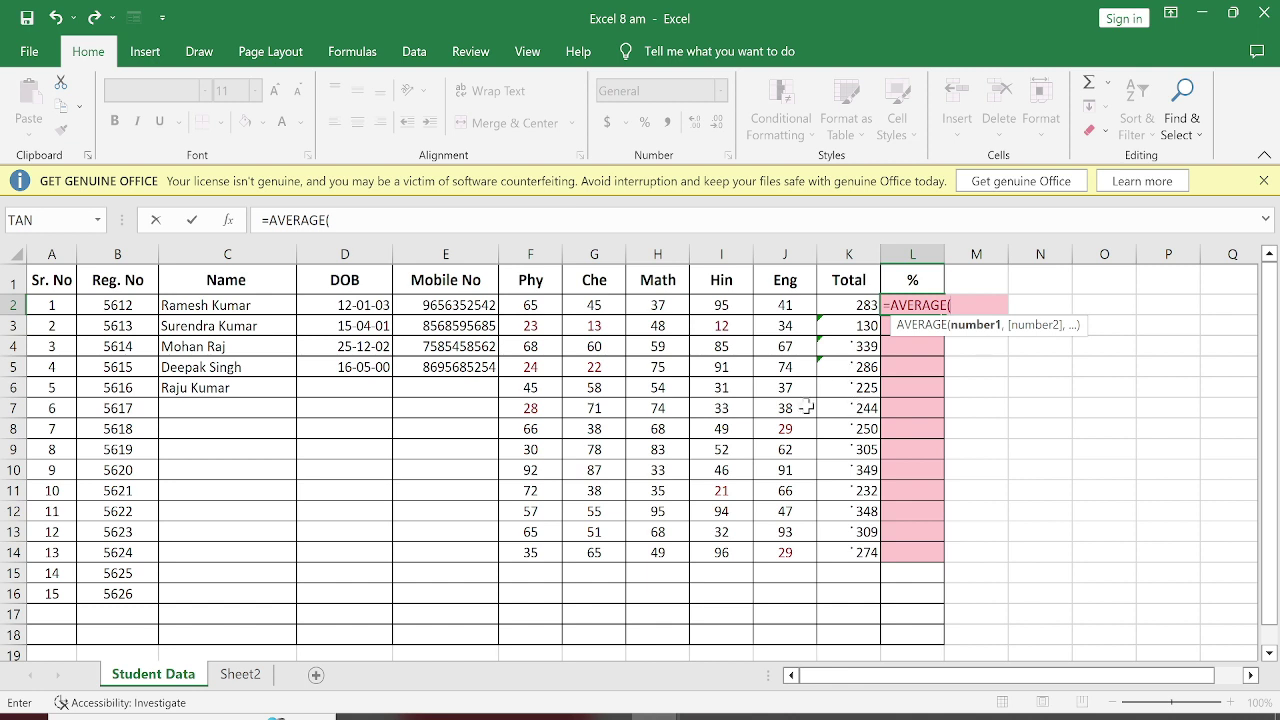
{"action": "left_click_drag", "start_coordinate": [515, 306], "coordinate": [800, 297]}
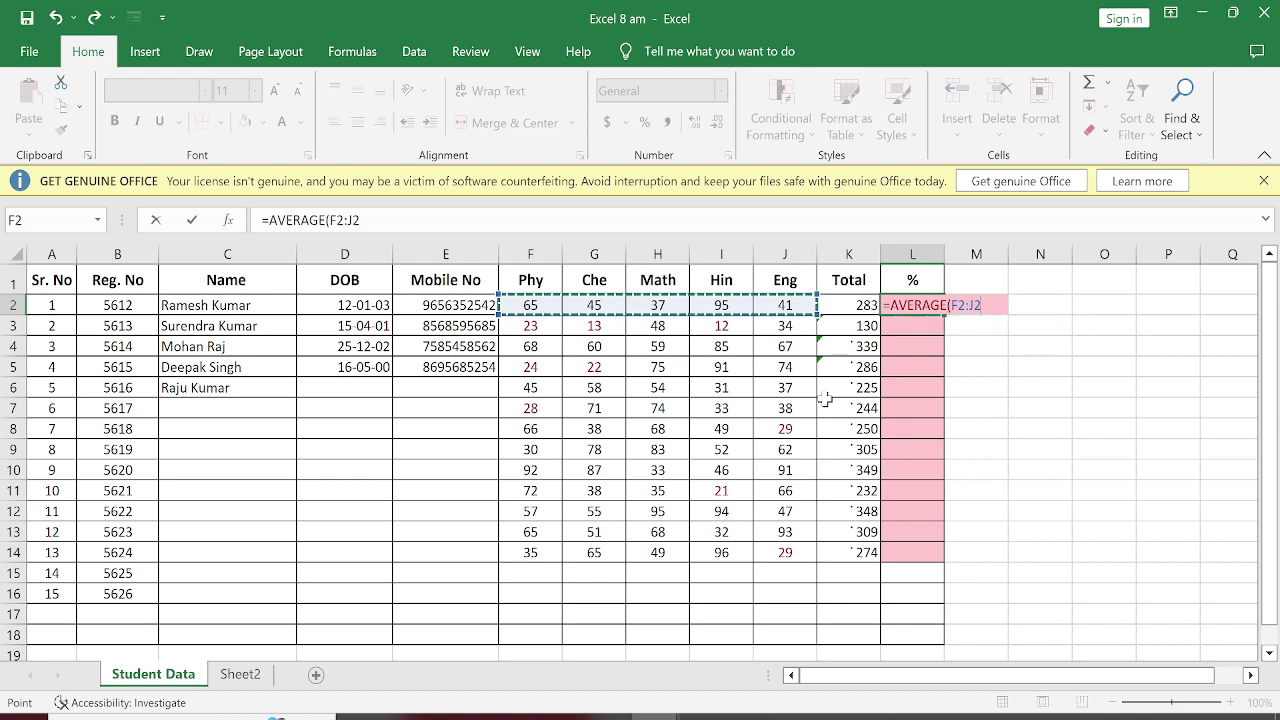
{"action": "key", "text": "Return"}
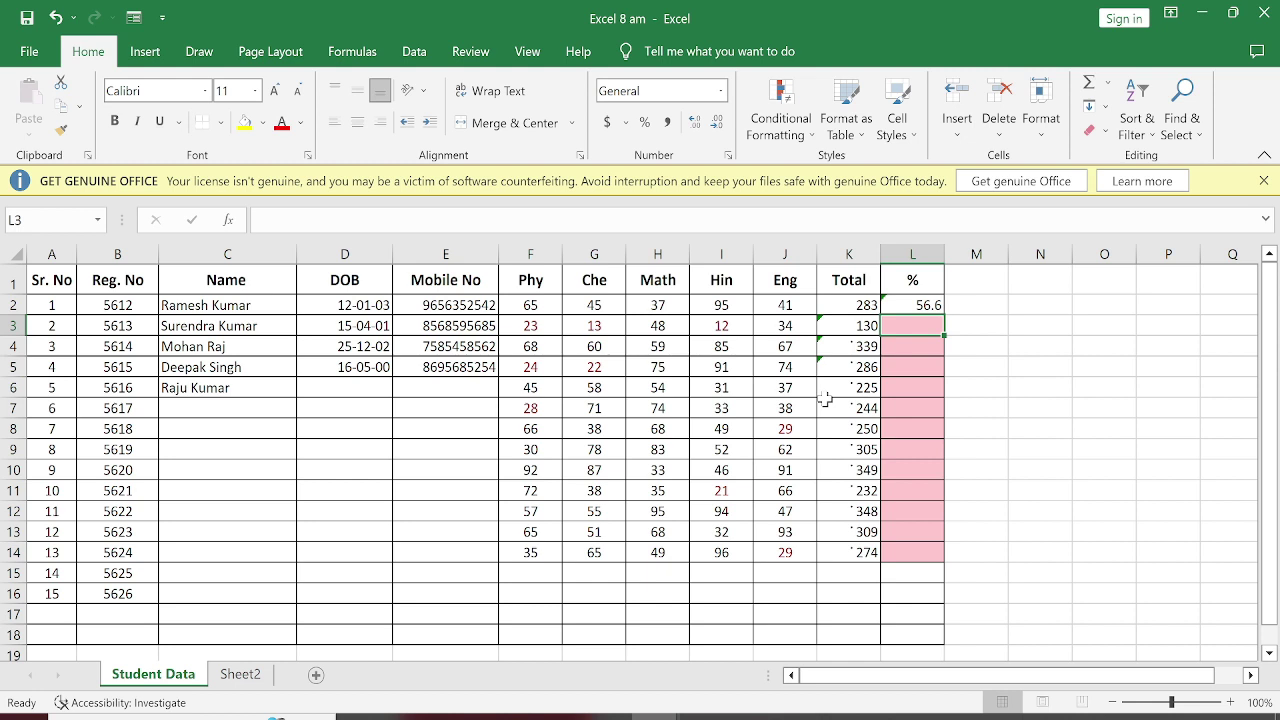
Step: Calculate the second student's percentage in L3 with the formula =AVERAGE(F3:J3)
{"action": "type", "text": "="}
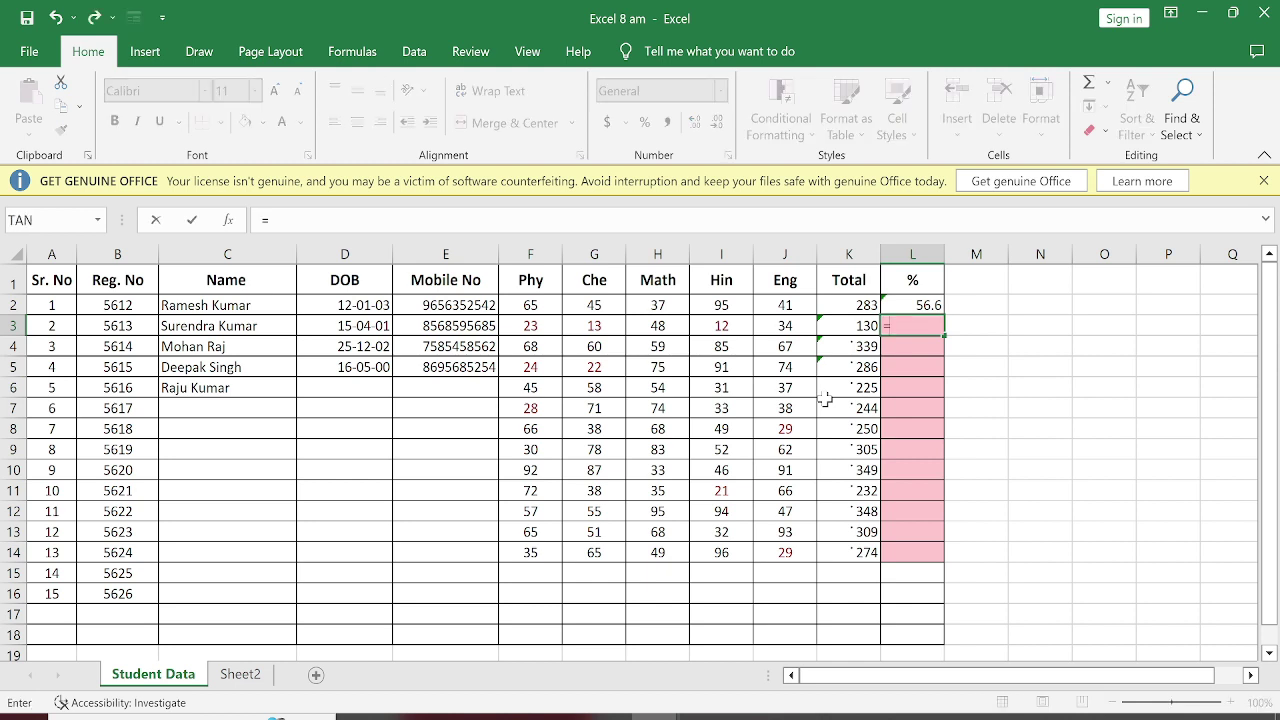
{"action": "type", "text": "avera"}
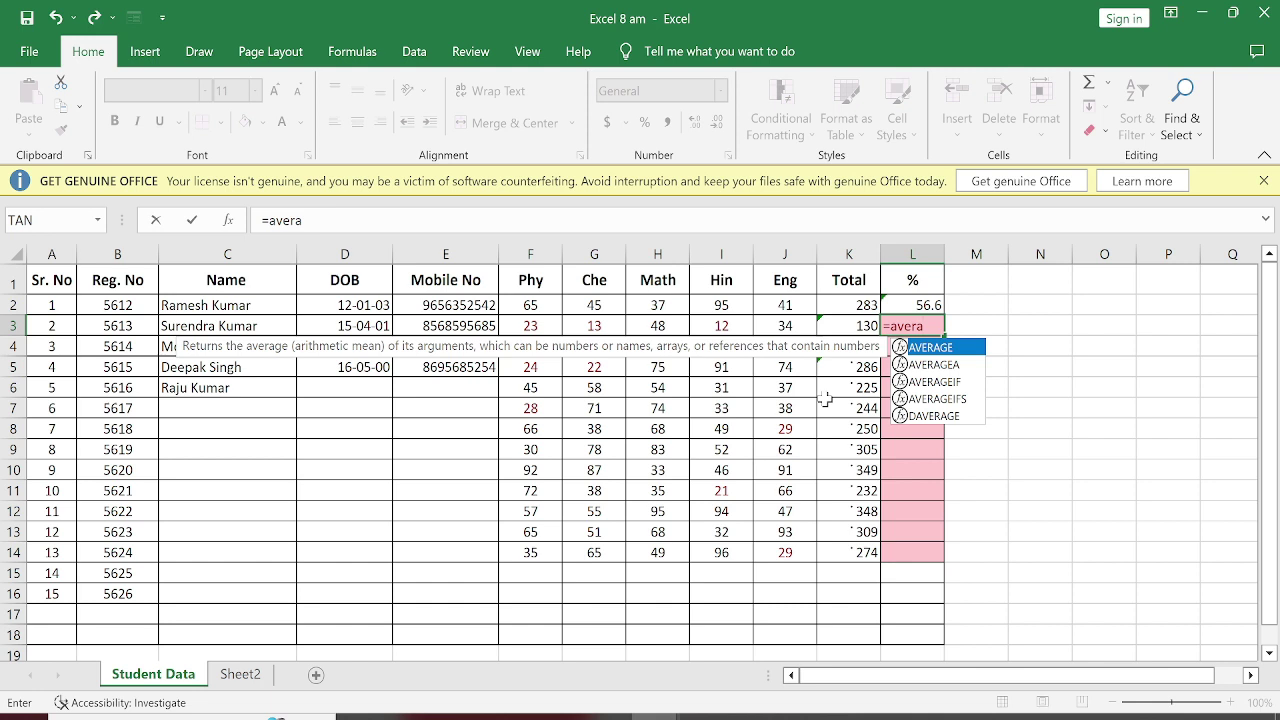
{"action": "key", "text": "Tab"}
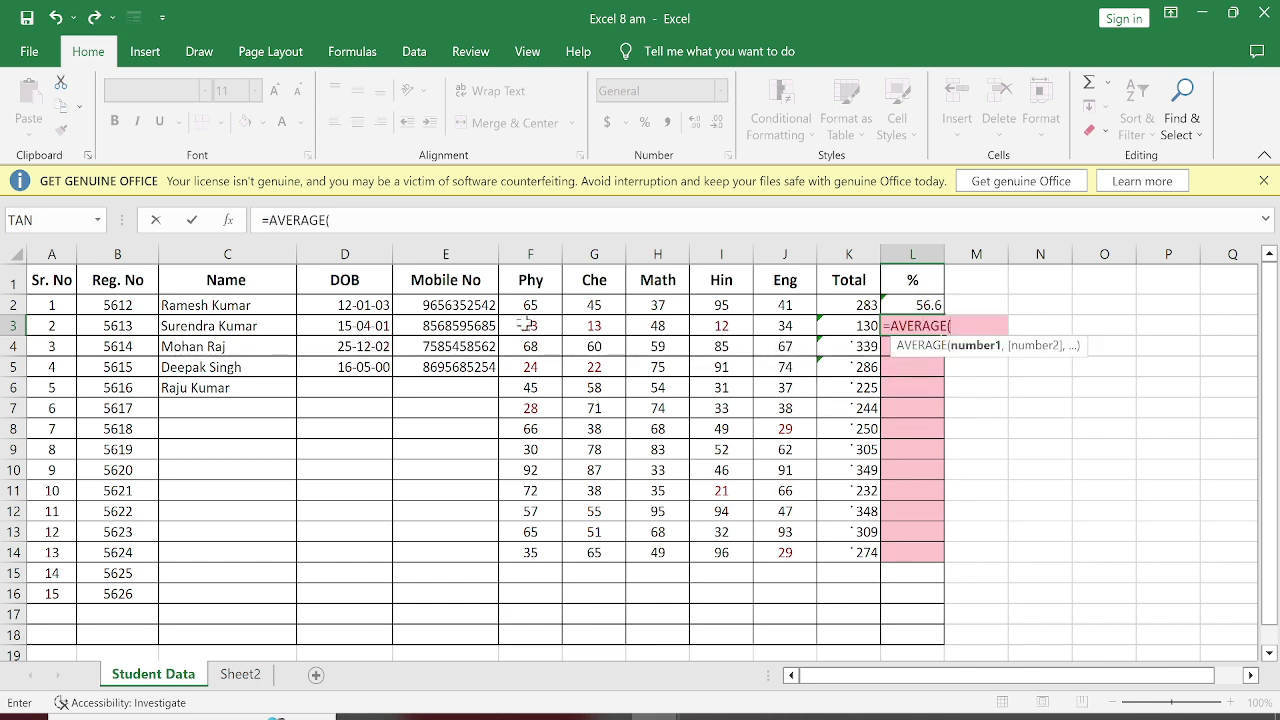
{"action": "left_click_drag", "start_coordinate": [524, 324], "coordinate": [787, 318]}
{"action": "key", "text": "Return"}
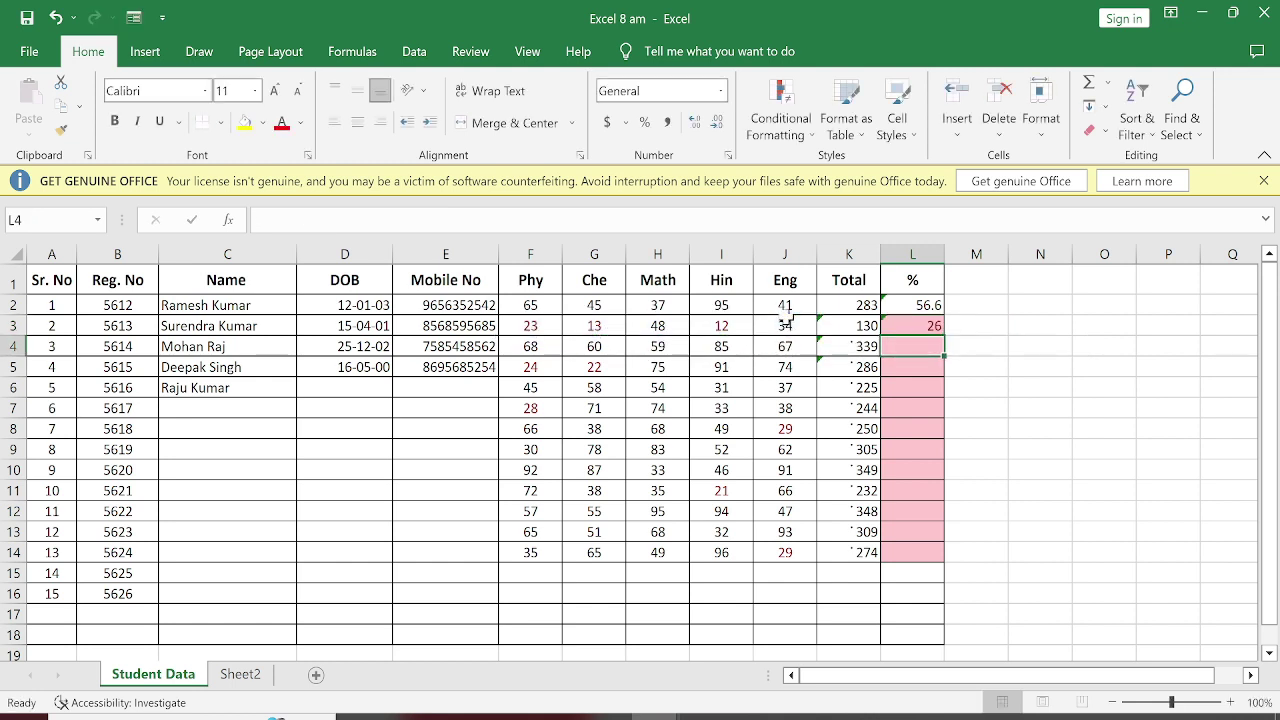
Step: Fill the AVERAGE formula in L2 down the % column through L14 and save the workbook
{"action": "left_click", "coordinate": [938, 322]}
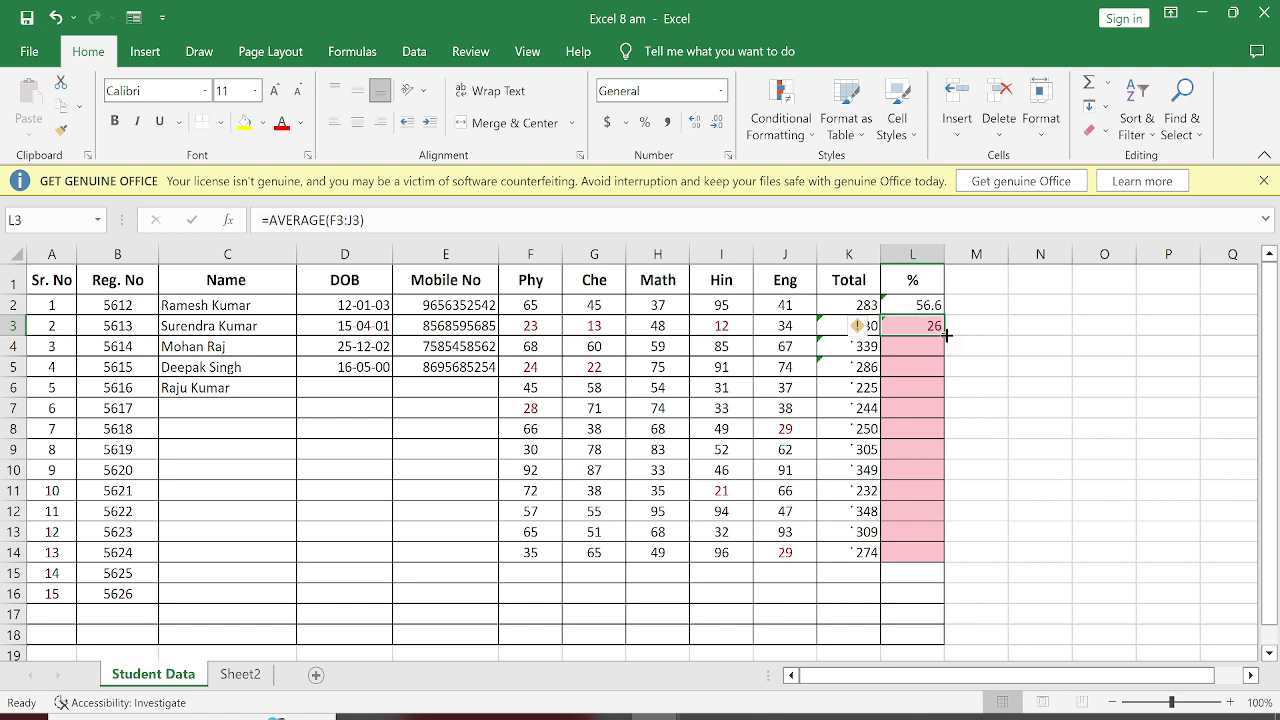
{"action": "left_click", "coordinate": [1026, 354]}
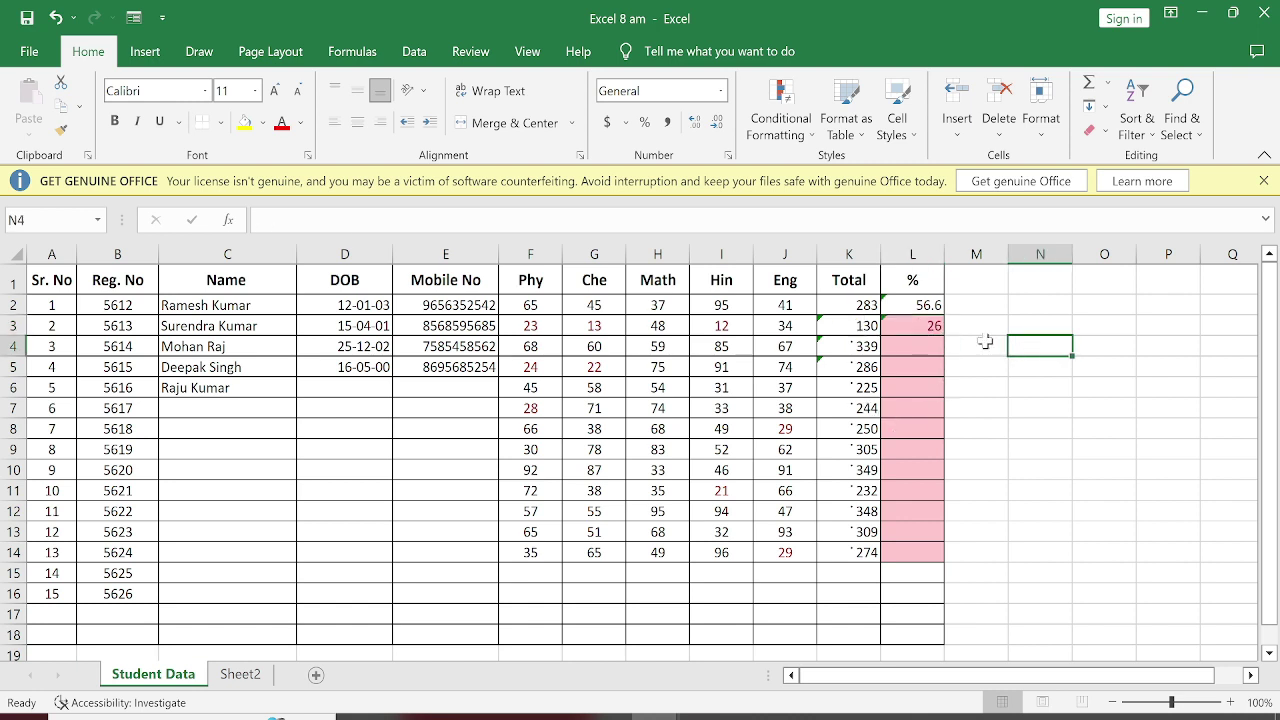
{"action": "left_click_drag", "start_coordinate": [912, 302], "coordinate": [887, 549]}
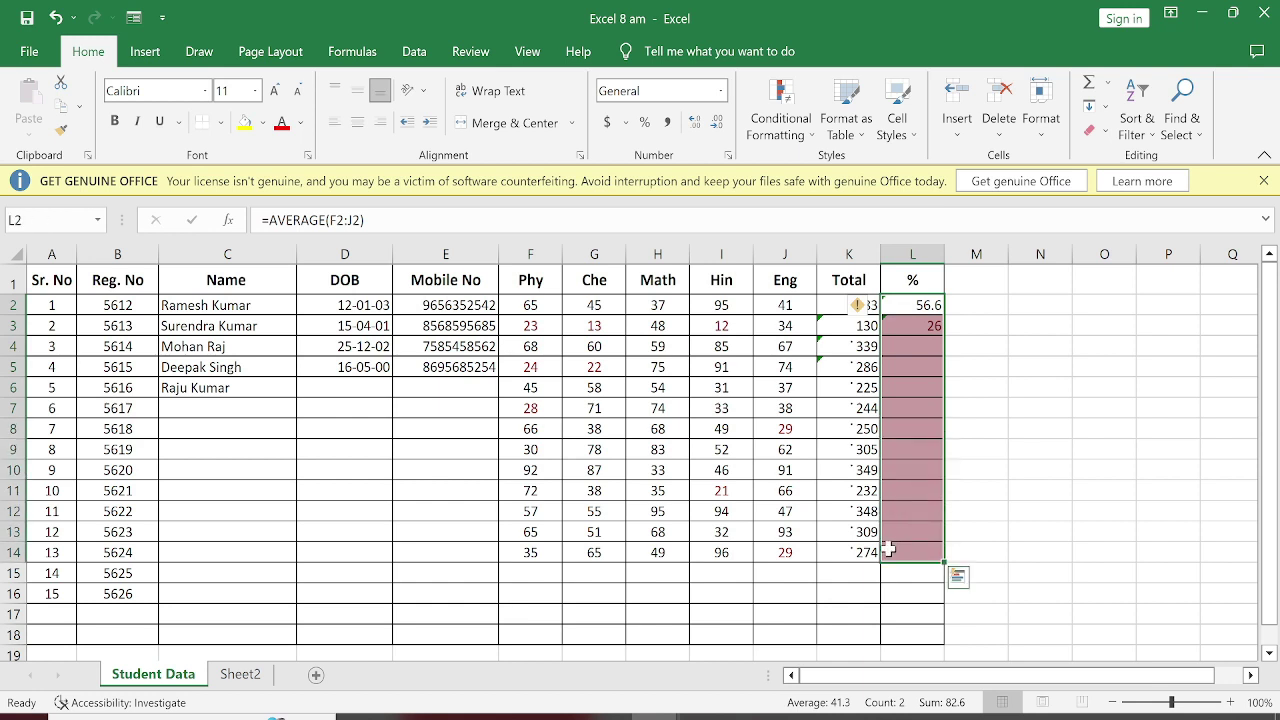
{"action": "left_click", "coordinate": [1103, 106]}
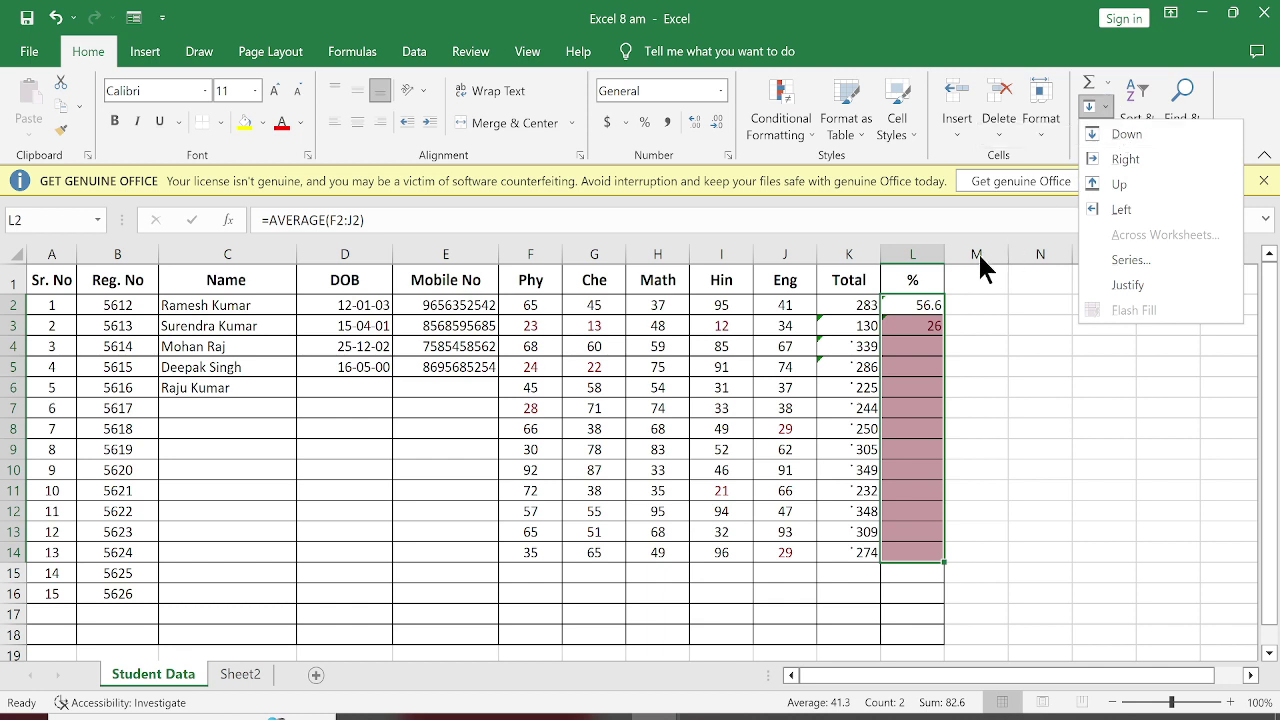
{"action": "key", "text": "Escape"}
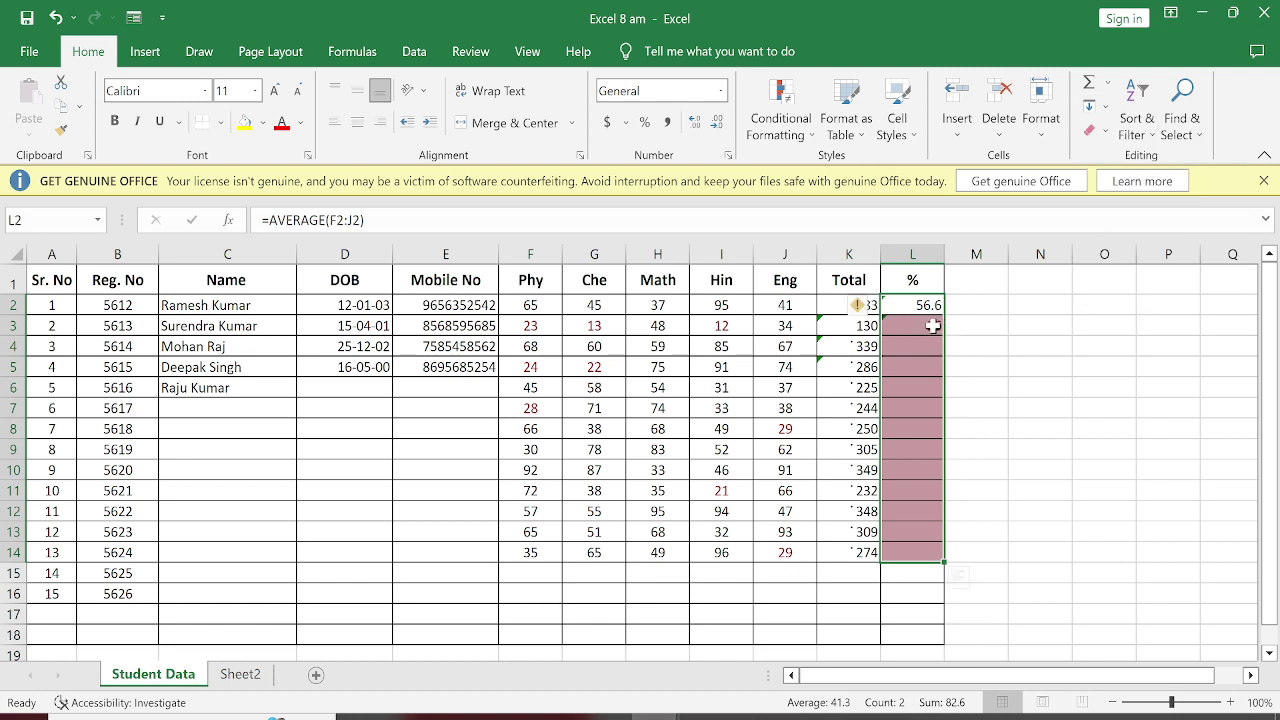
{"action": "key", "text": "ctrl+d"}
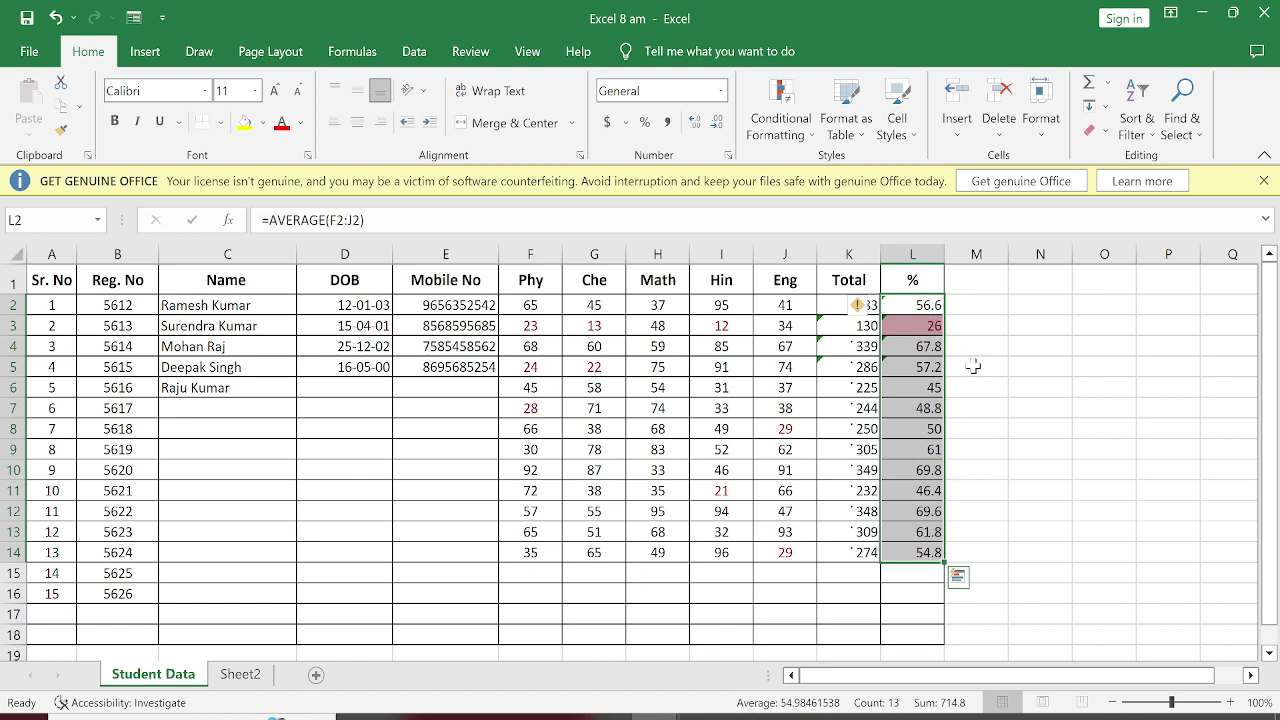
{"action": "left_click", "coordinate": [1018, 344]}
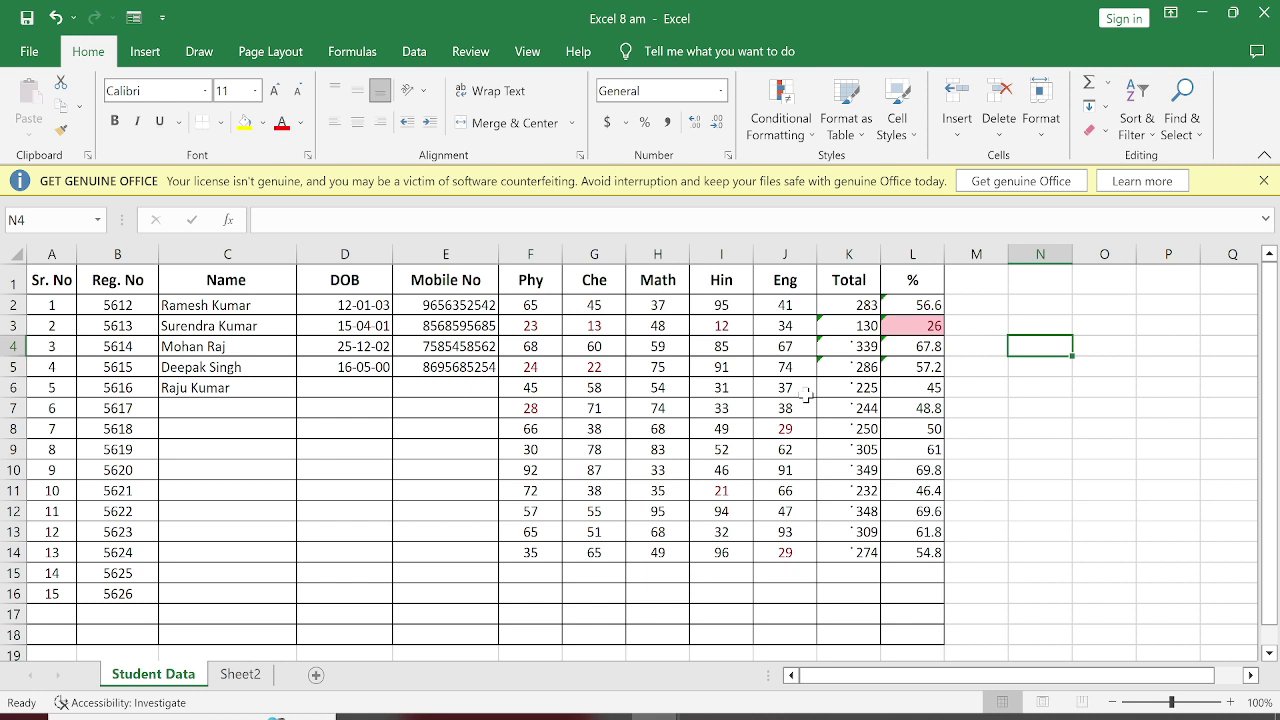
{"action": "key", "text": "ctrl+s"}
Step: Add the column headings Max, Min and Pass/Fail in cells M1, N1 and O1
{"action": "left_click", "coordinate": [974, 278]}
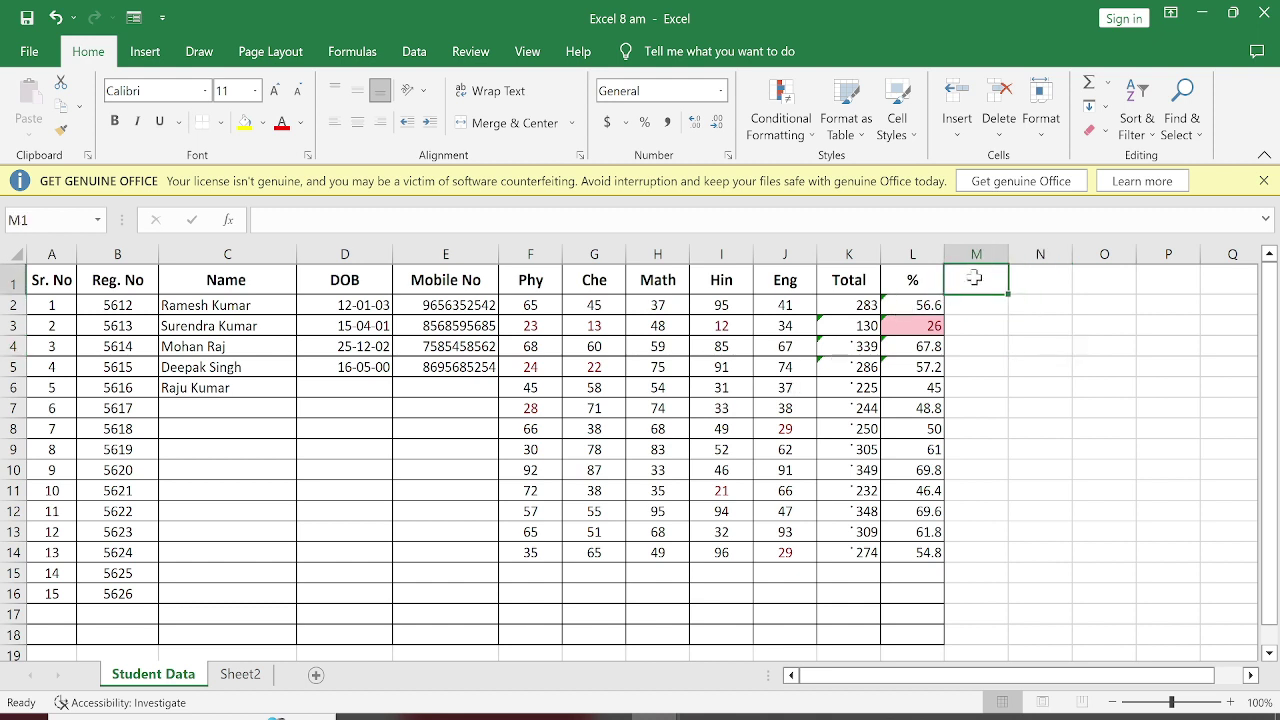
{"action": "type", "text": "Ma"}
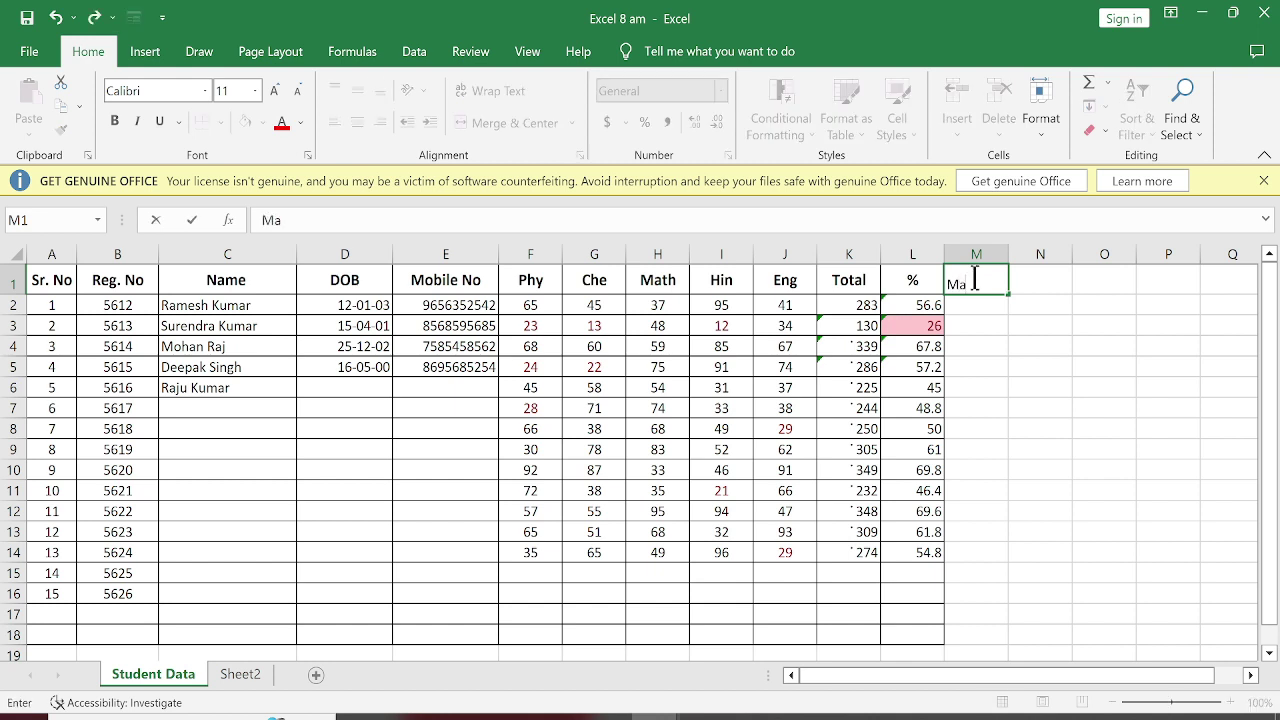
{"action": "type", "text": "x"}
{"action": "key", "text": "Tab"}
{"action": "type", "text": "Min"}
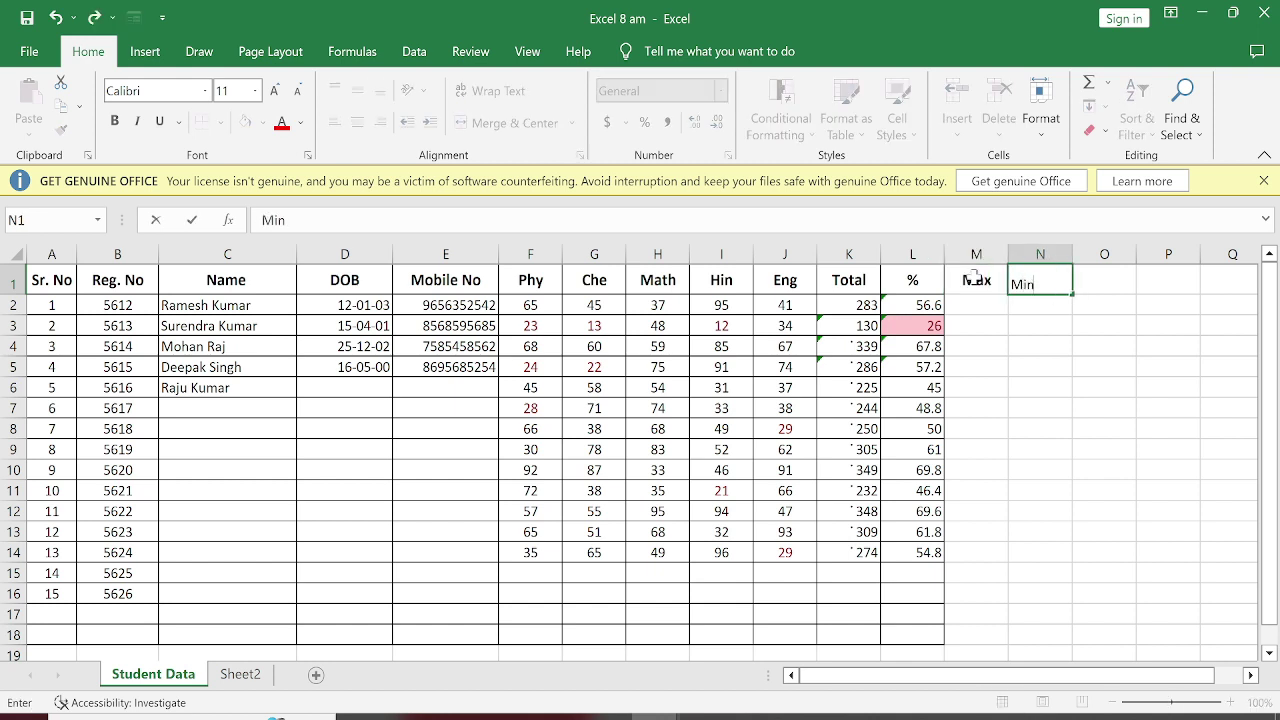
{"action": "key", "text": "Tab"}
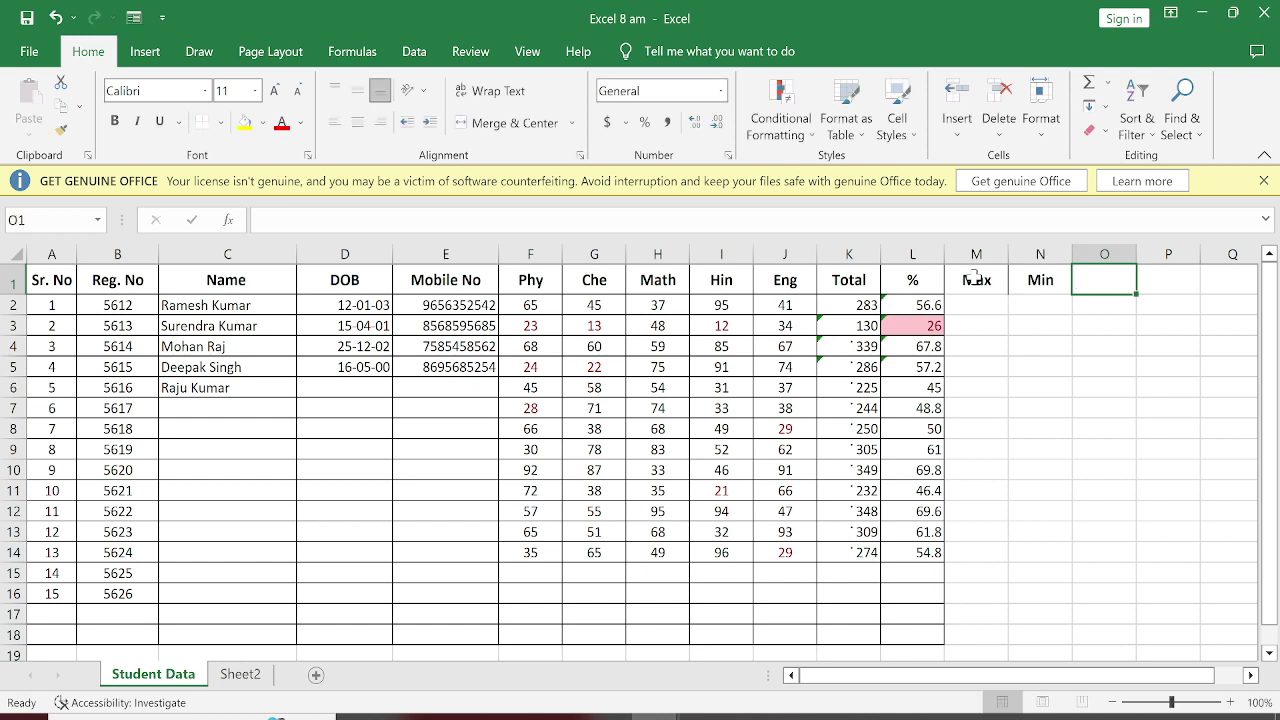
{"action": "type", "text": "Pass"}
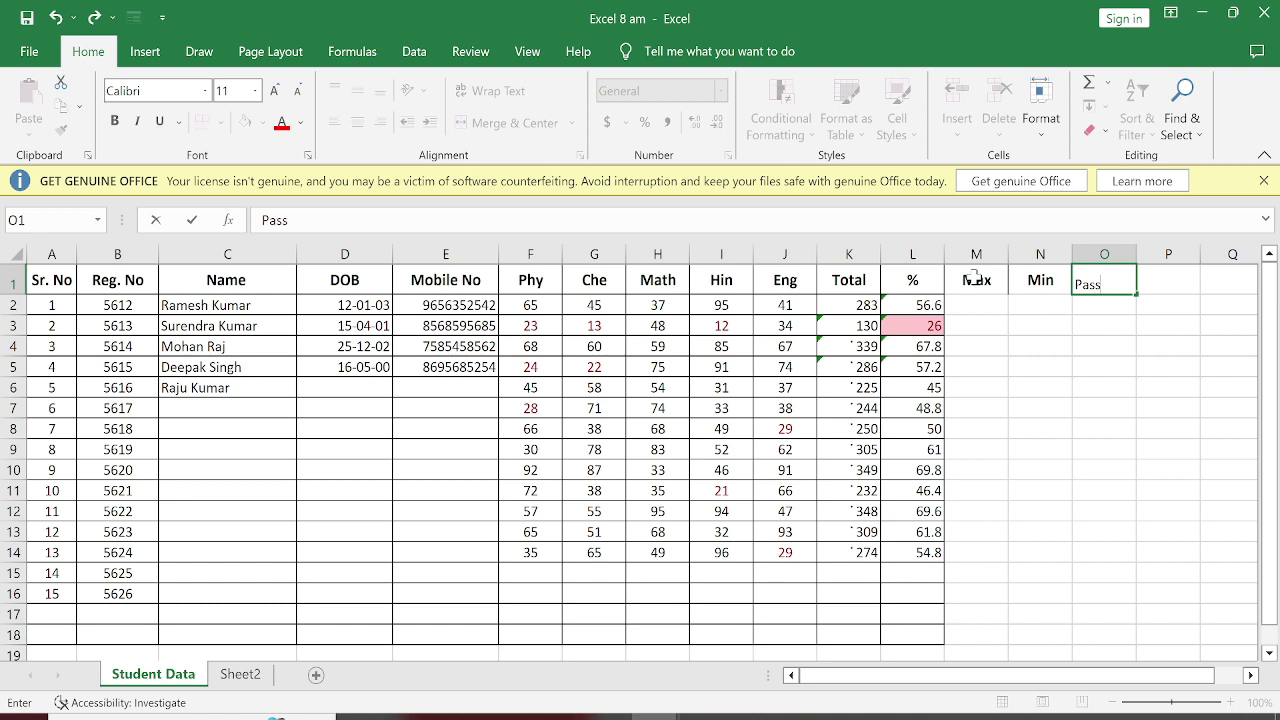
{"action": "type", "text": "/Fail"}
{"action": "key", "text": "Tab"}
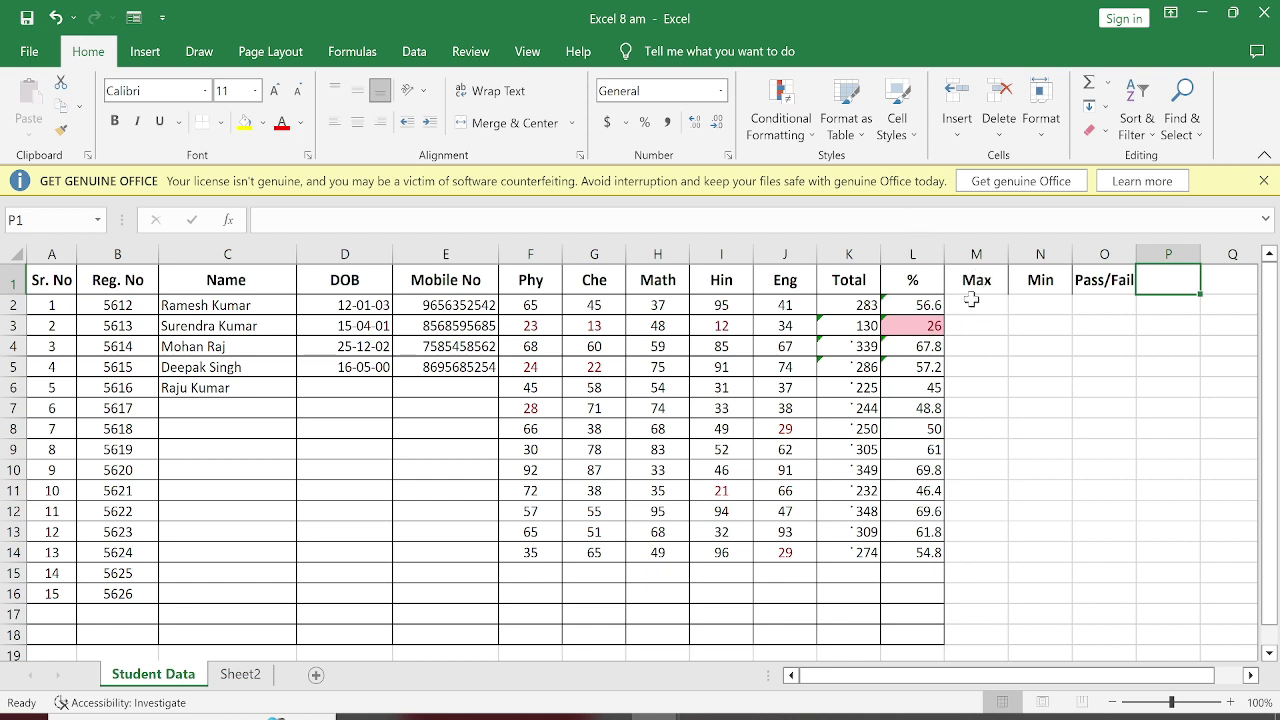
Step: Find the first student's highest mark in M2 with the MAX function over the range F2:J2
{"action": "left_click", "coordinate": [971, 299]}
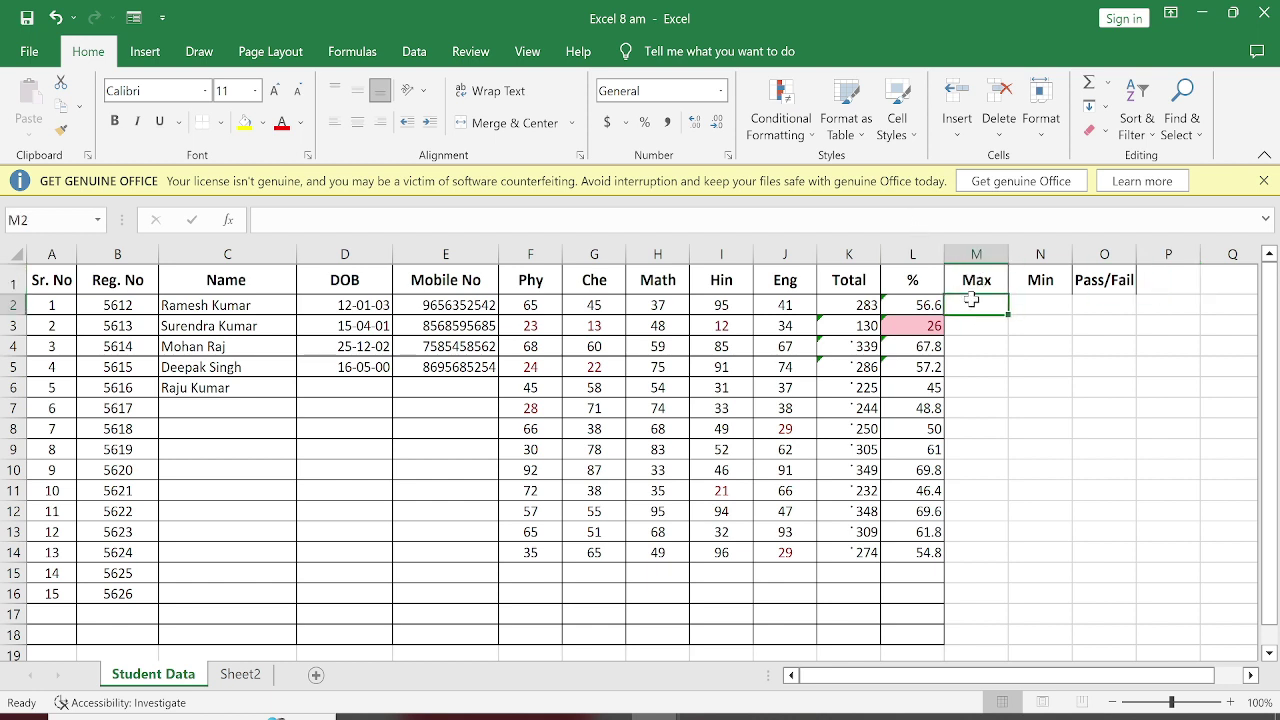
{"action": "type", "text": "=m"}
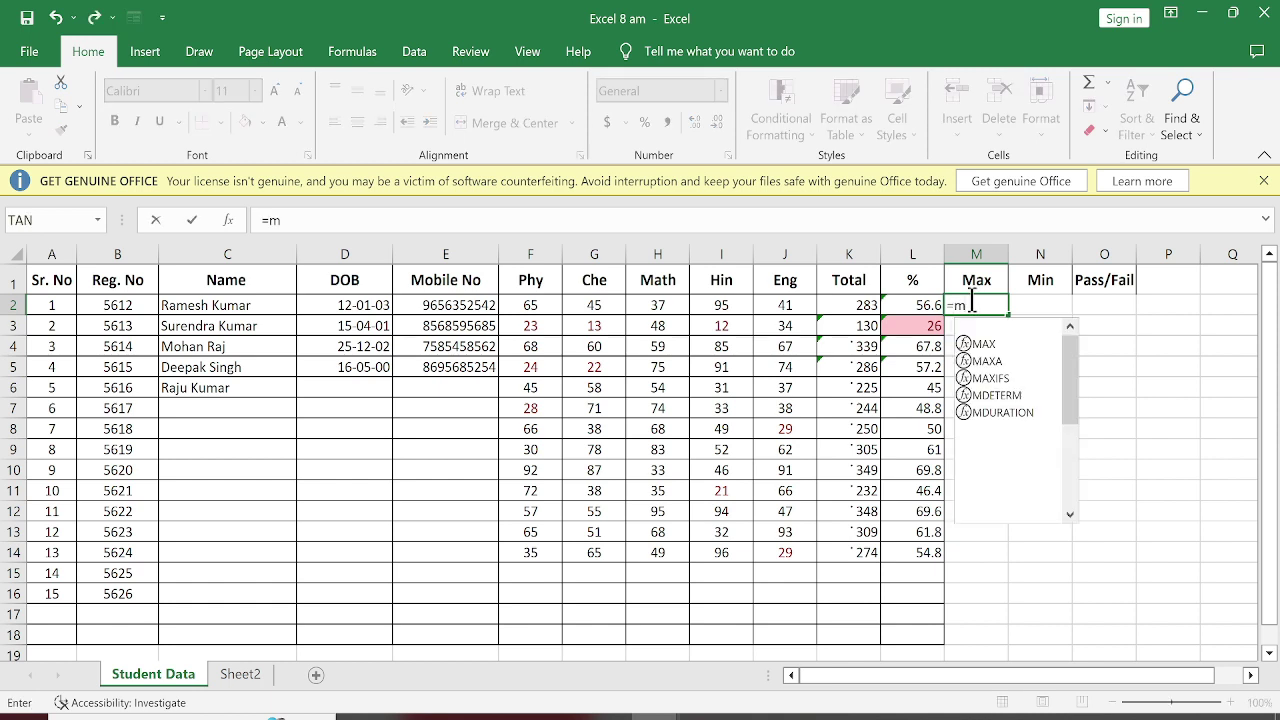
{"action": "type", "text": "ax"}
{"action": "key", "text": "Tab"}
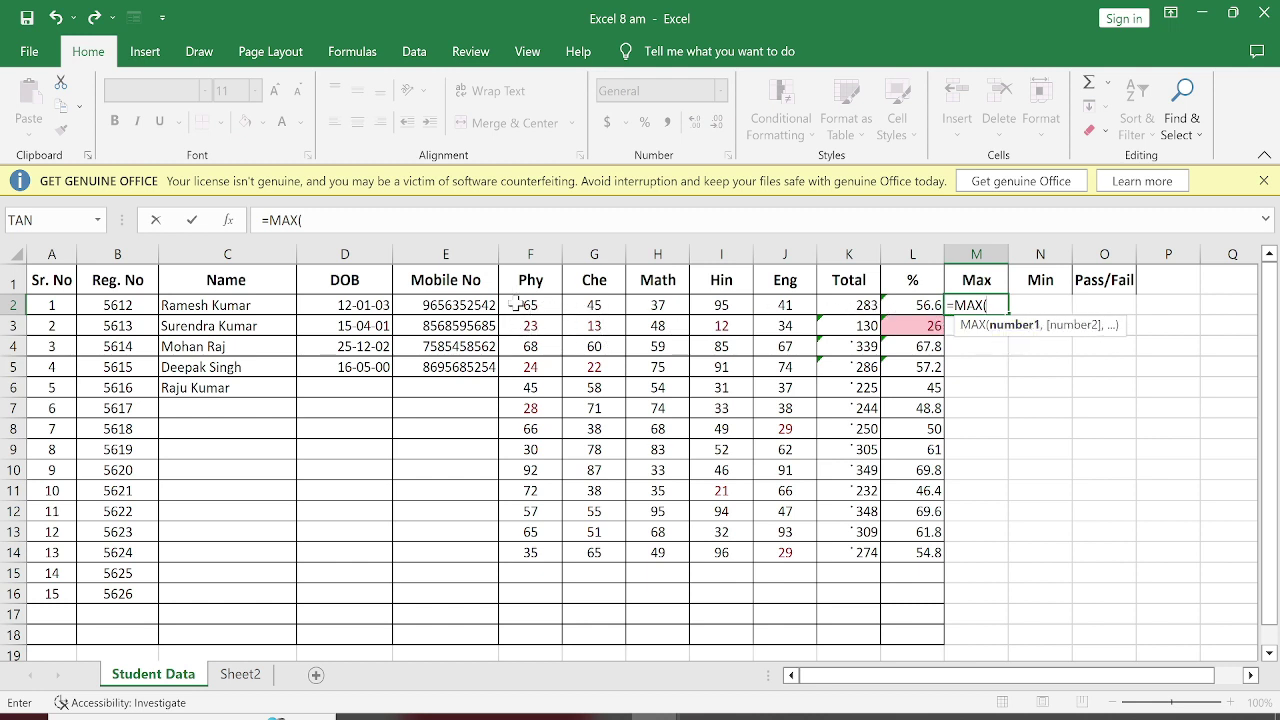
{"action": "left_click_drag", "start_coordinate": [520, 305], "coordinate": [793, 304]}
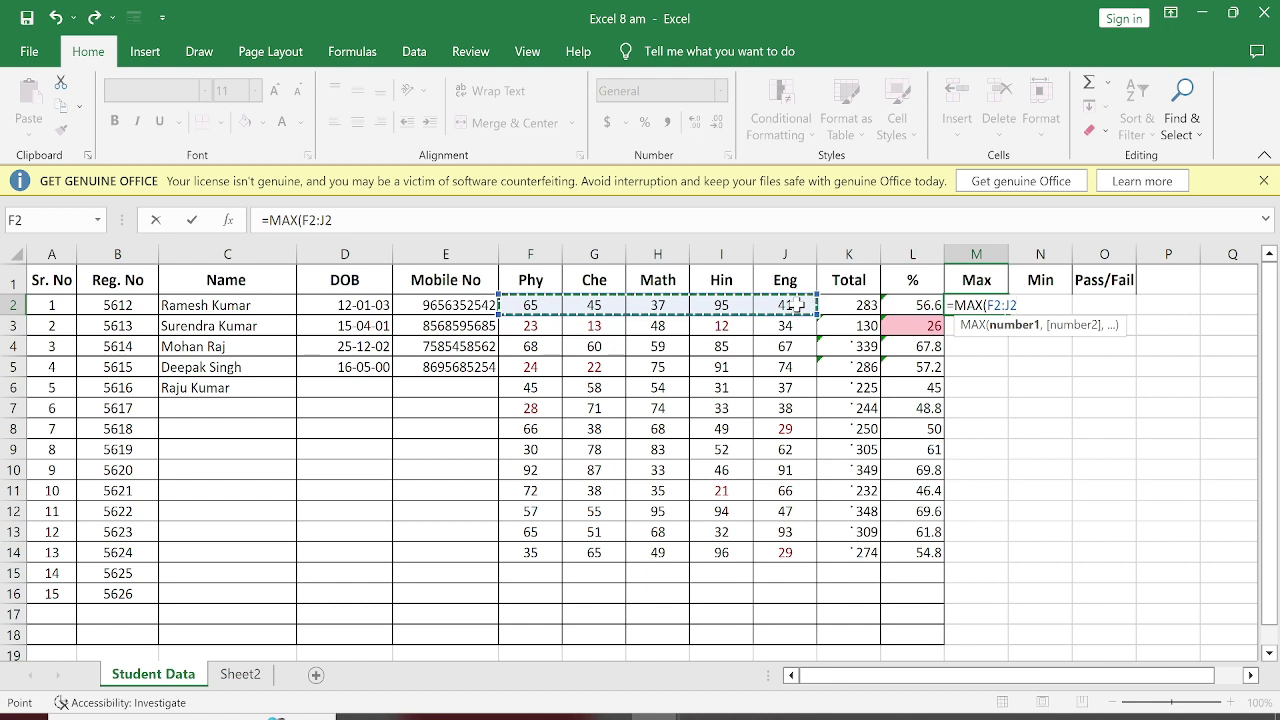
{"action": "key", "text": "Return"}
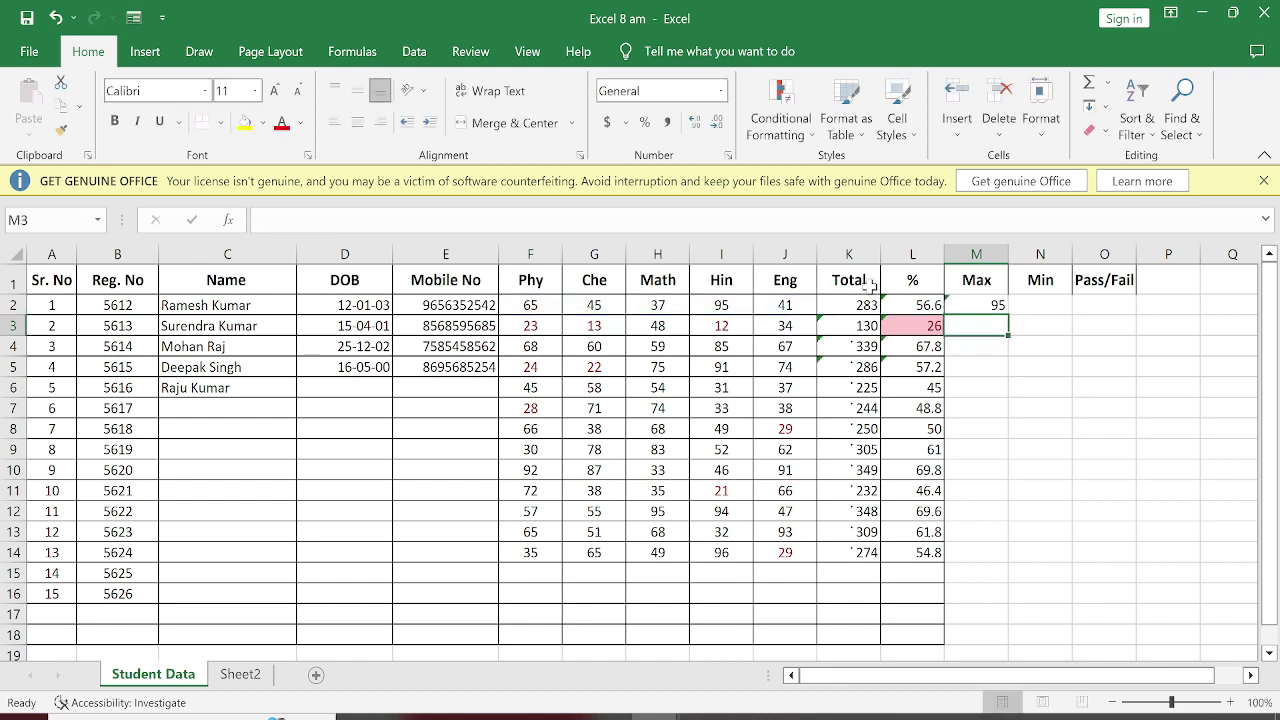
Step: Find the first student's lowest mark in N2 with the MIN function over the range F2:J2
{"action": "left_click", "coordinate": [1038, 307]}
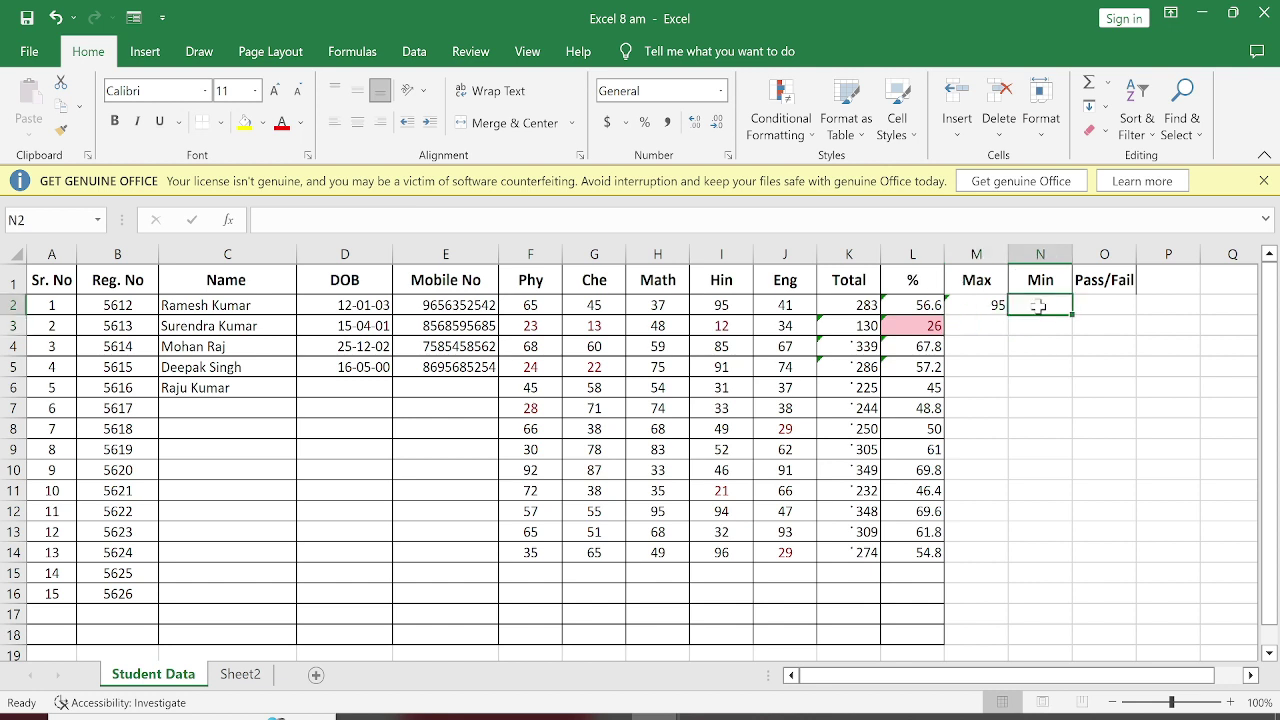
{"action": "type", "text": "=min"}
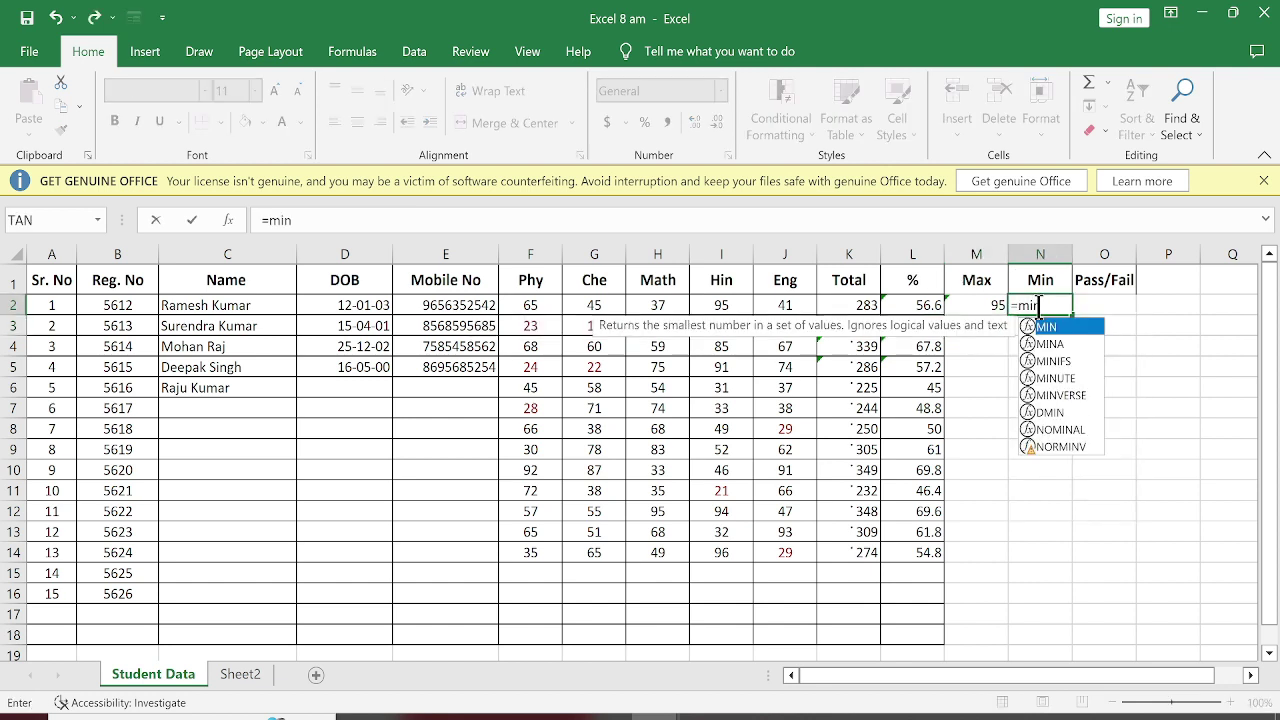
{"action": "key", "text": "Tab"}
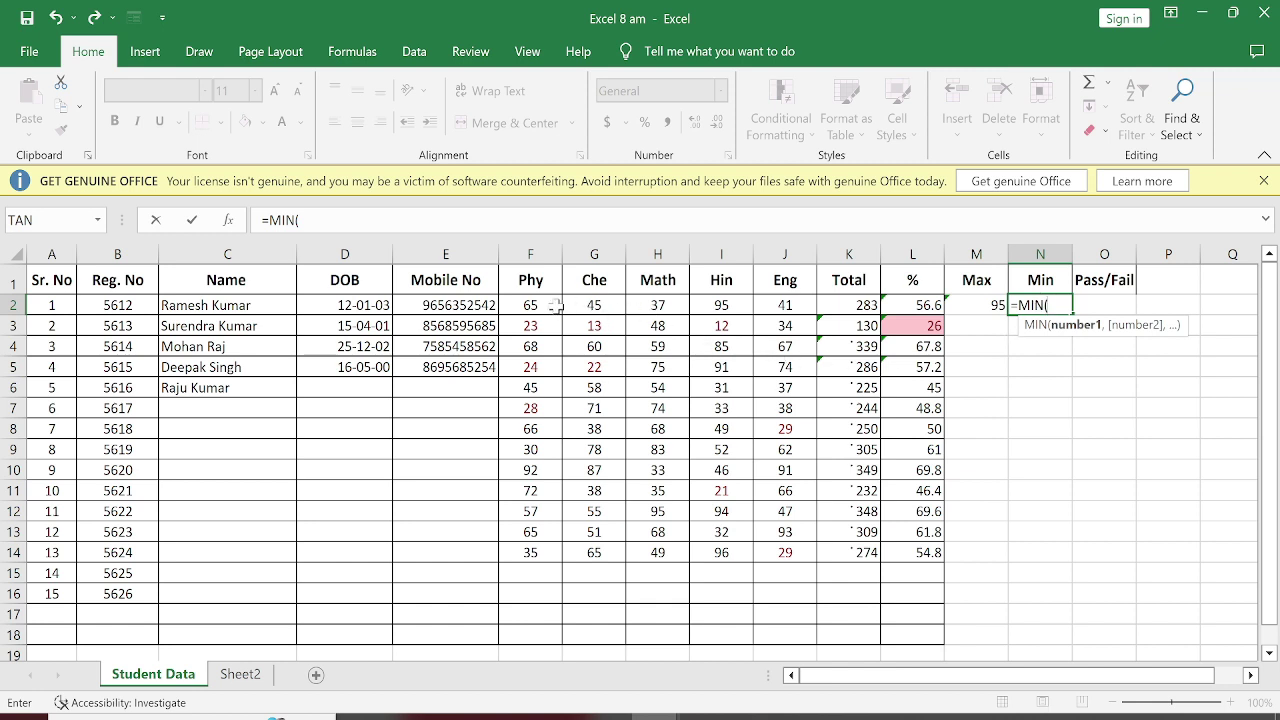
{"action": "left_click_drag", "start_coordinate": [545, 306], "coordinate": [786, 305]}
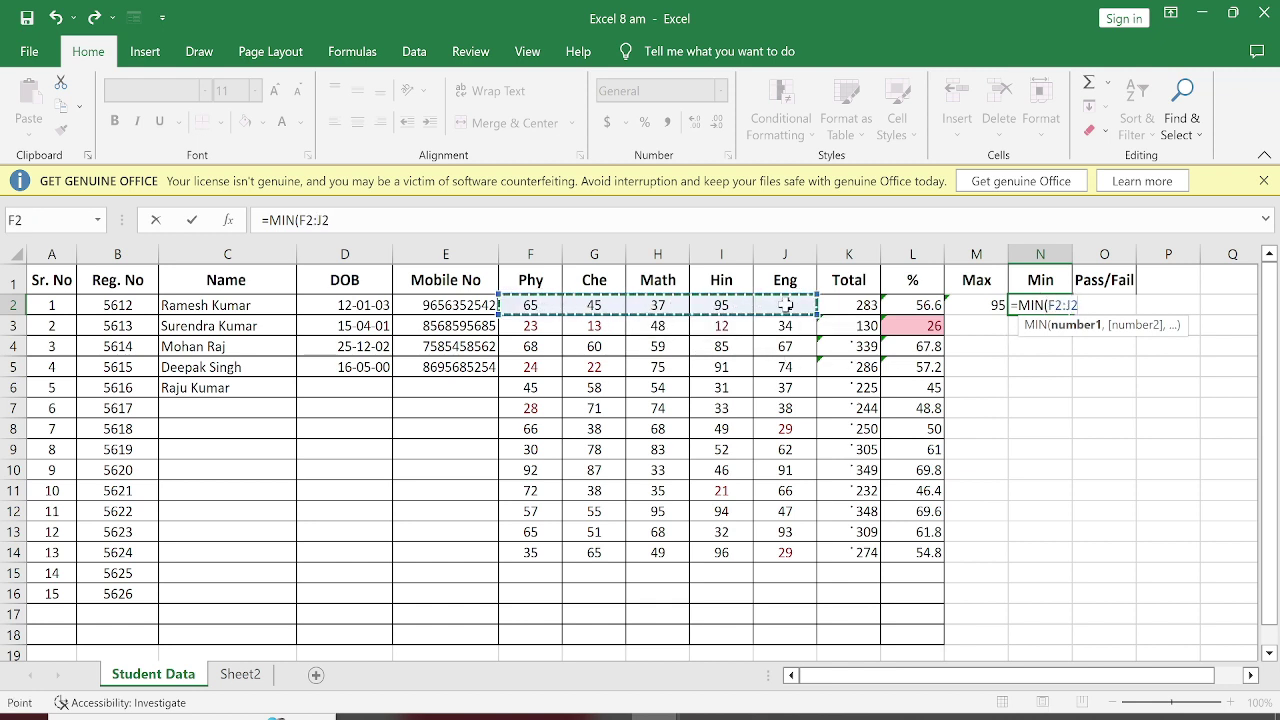
{"action": "key", "text": "Return"}
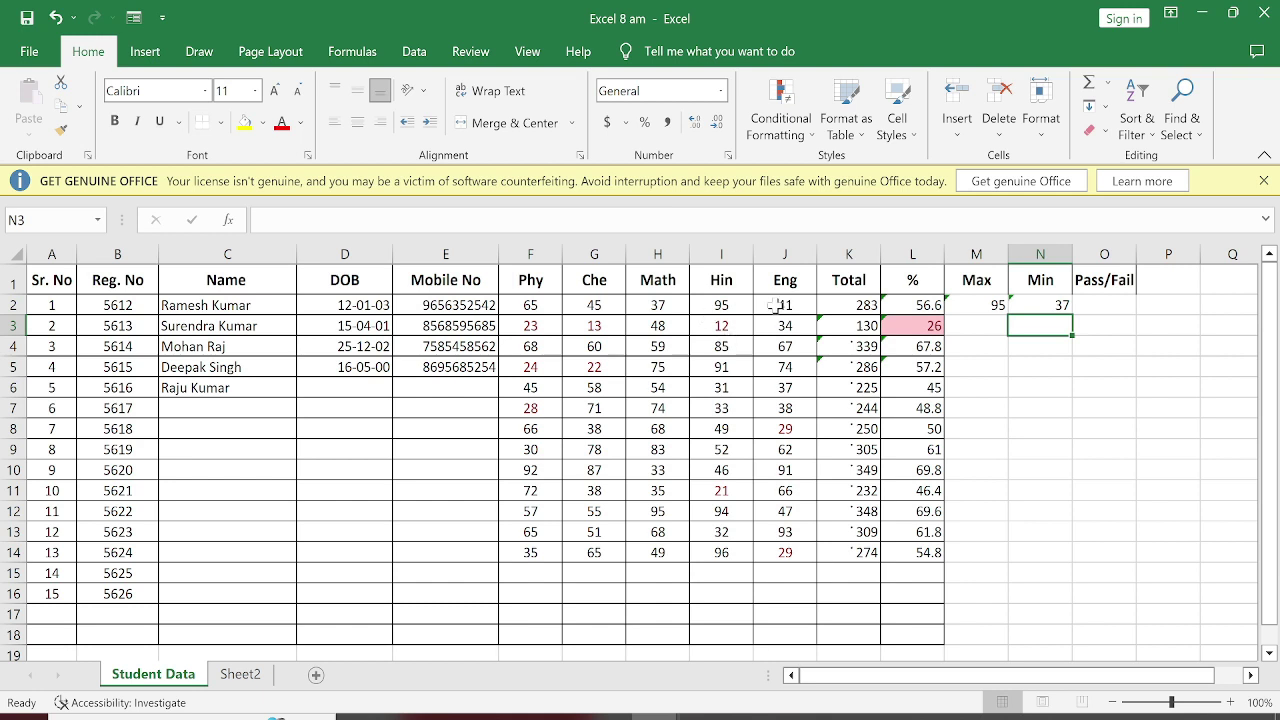
Step: Fill the MAX and MIN formulas from M2:N2 down through row 14
{"action": "left_click_drag", "start_coordinate": [962, 302], "coordinate": [1011, 571]}
{"action": "left_click", "coordinate": [1015, 572]}
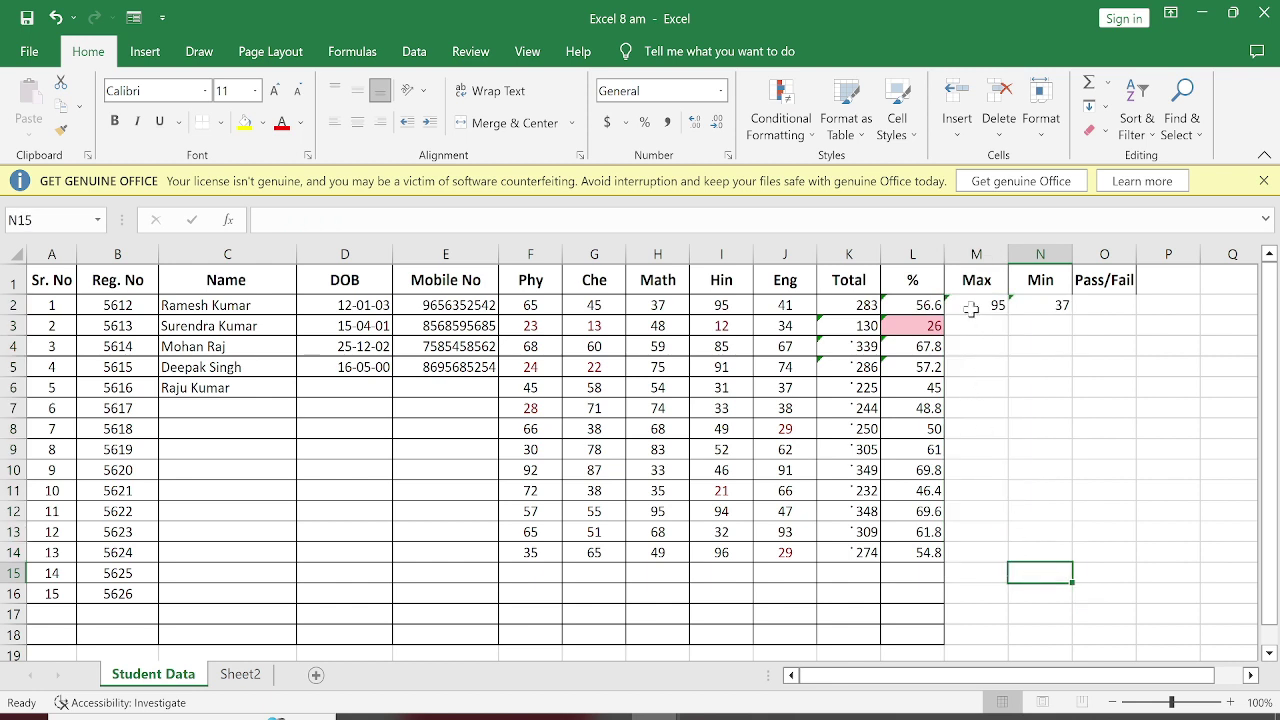
{"action": "left_click_drag", "start_coordinate": [968, 305], "coordinate": [1034, 546]}
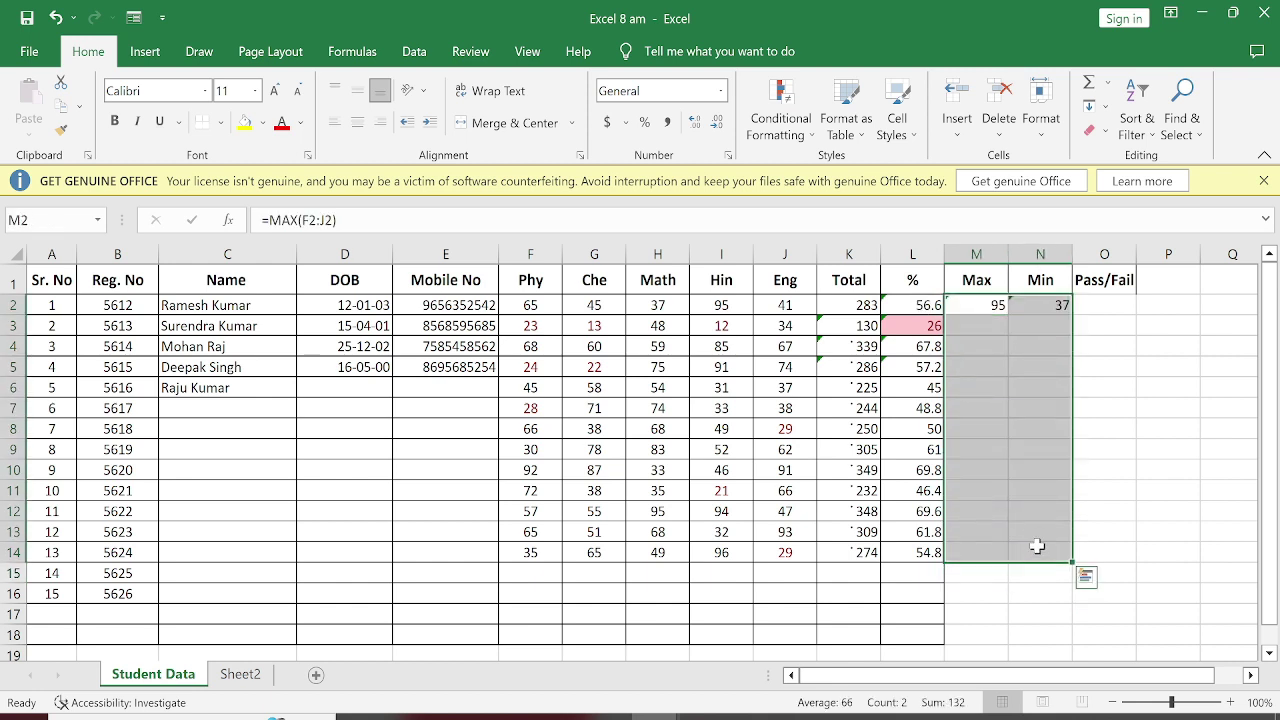
{"action": "key", "text": "ctrl+d"}
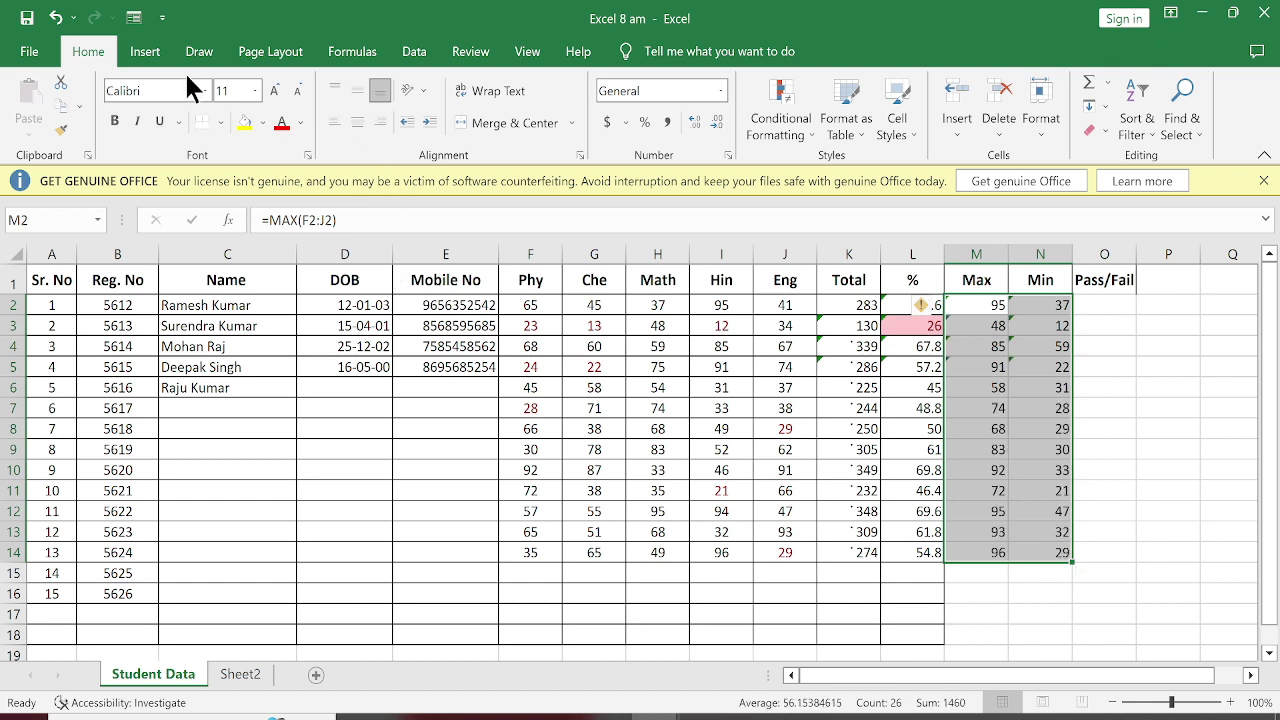
Step: Apply all borders to the Max and Min cells M2:N14 and extend them down to row 18
{"action": "left_click", "coordinate": [222, 122]}
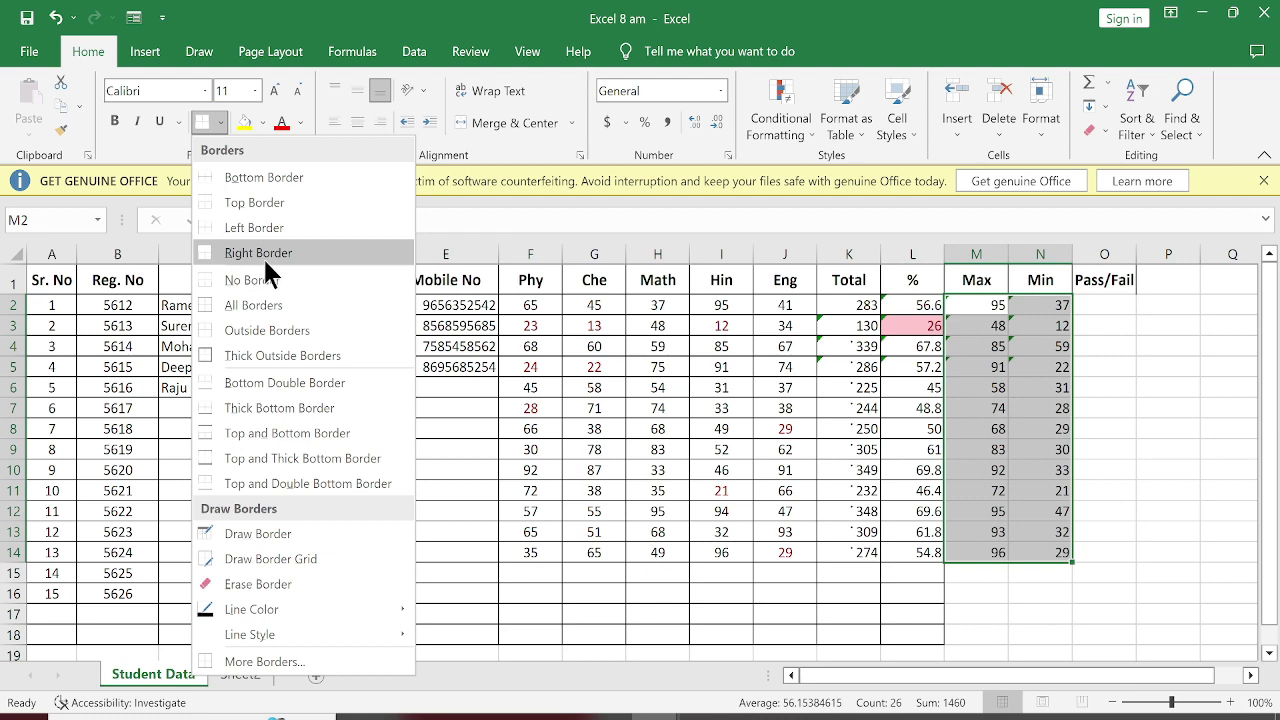
{"action": "left_click", "coordinate": [254, 302]}
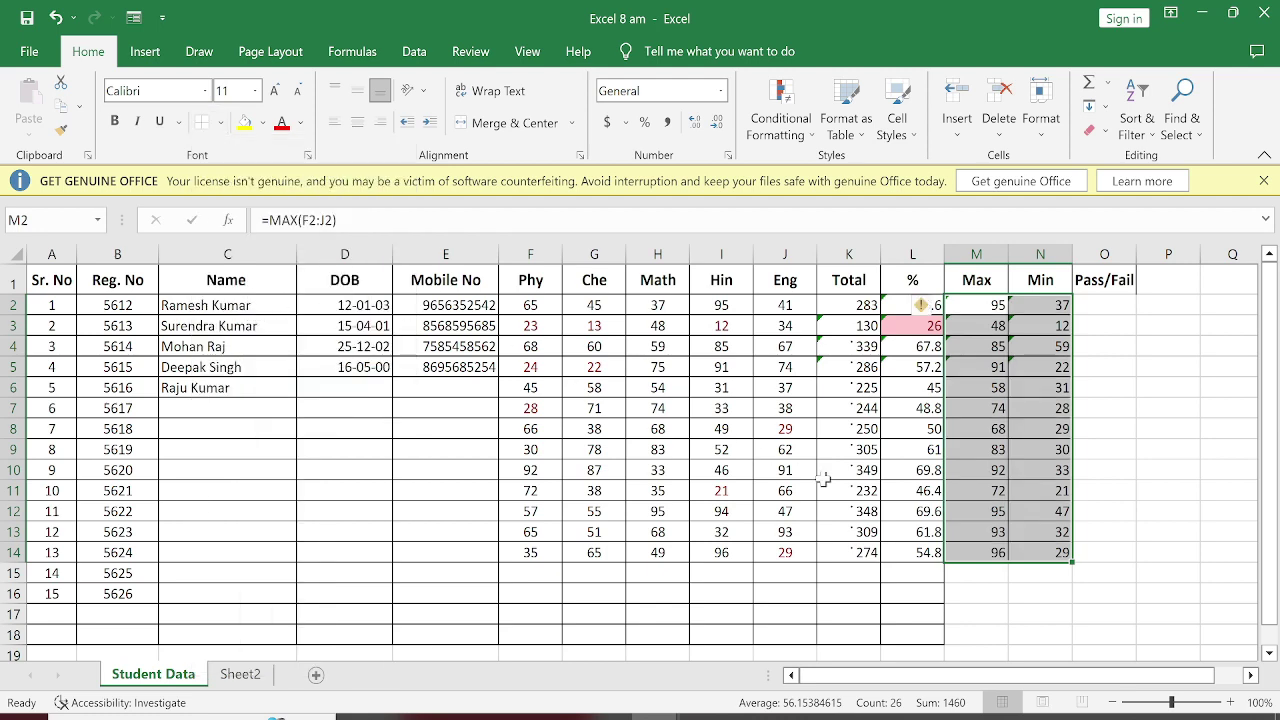
{"action": "left_click", "coordinate": [822, 568]}
{"action": "left_click", "coordinate": [996, 556]}
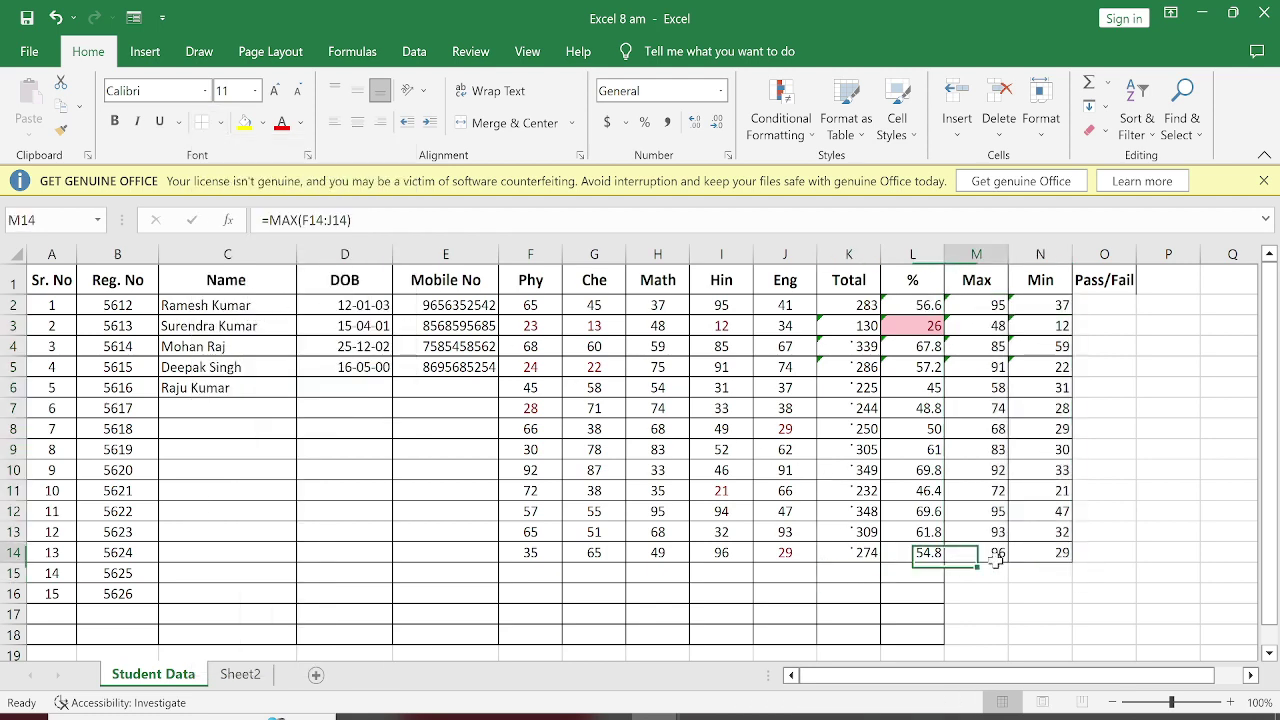
{"action": "left_click_drag", "start_coordinate": [996, 560], "coordinate": [1040, 584]}
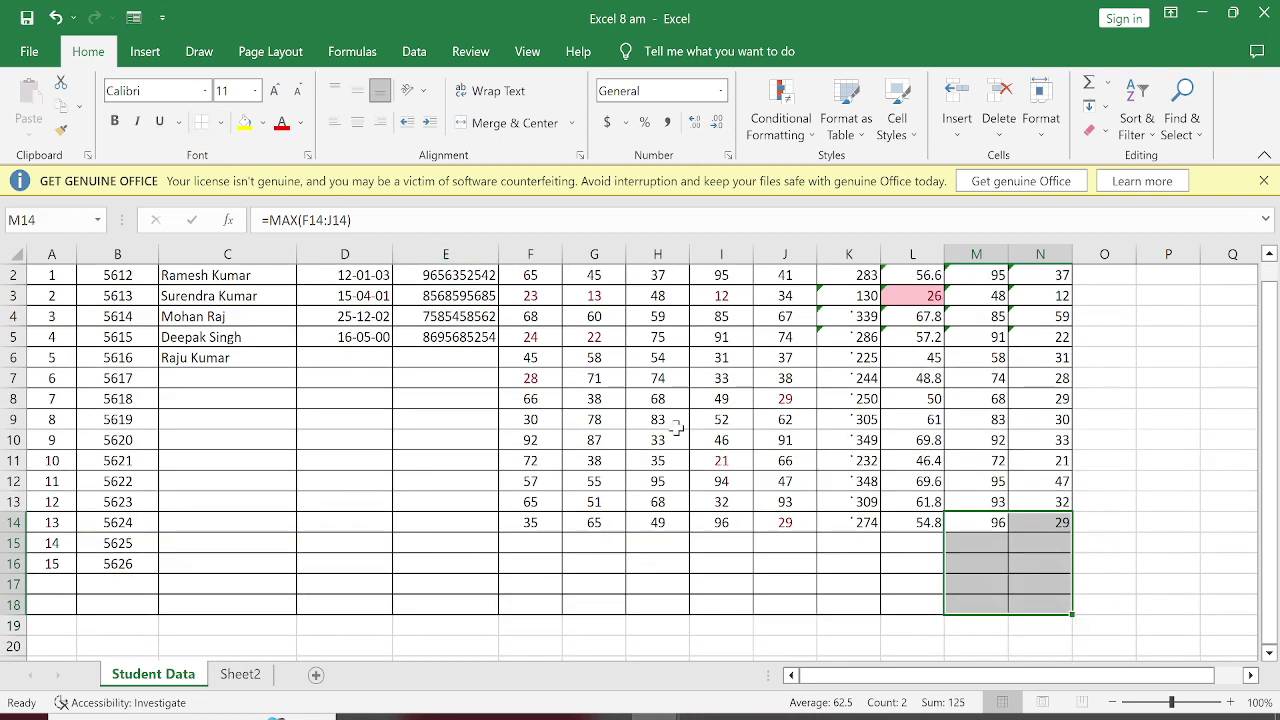
{"action": "scroll", "coordinate": [677, 428], "scroll_direction": "up", "scroll_amount": 1}
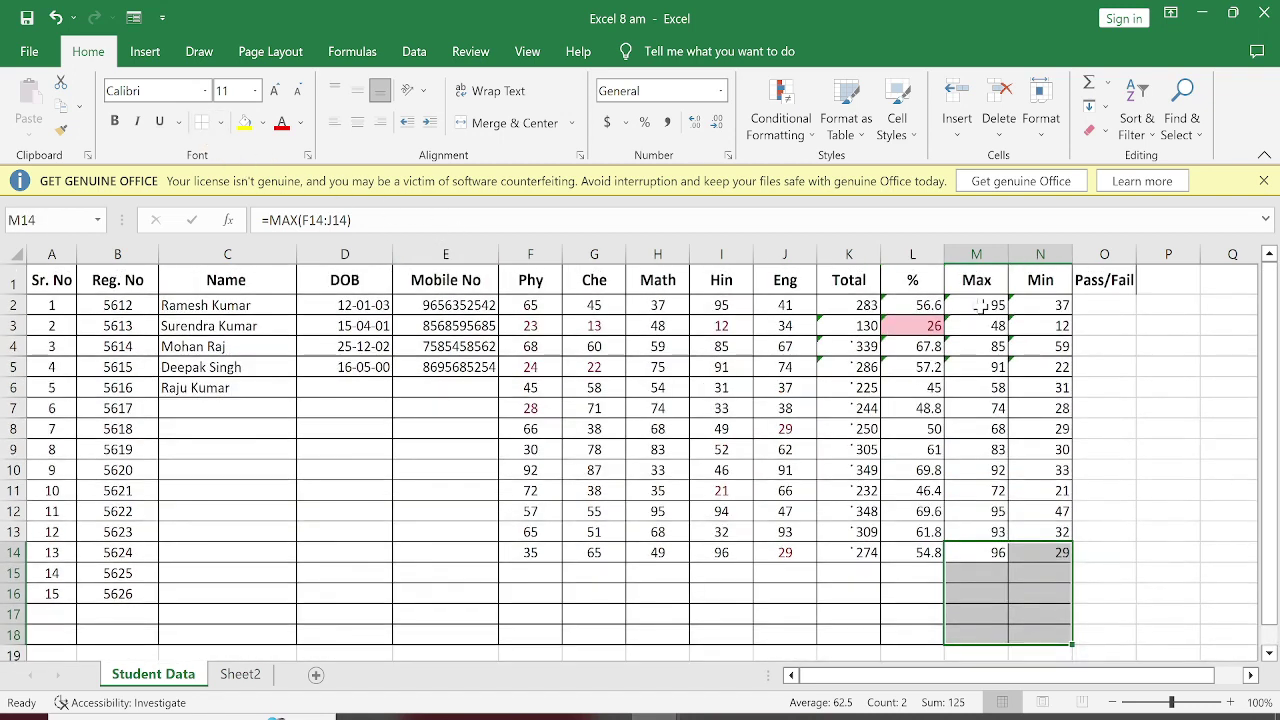
{"action": "left_click", "coordinate": [1058, 329]}
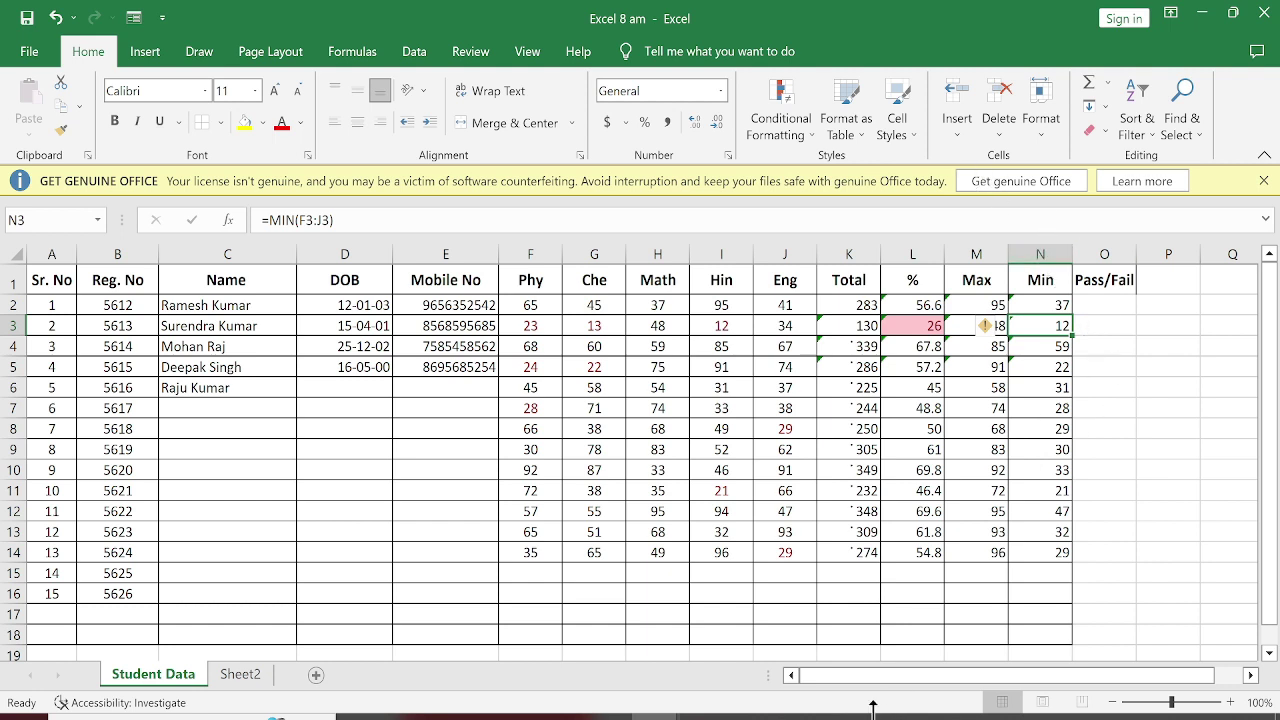
Step: Write the trial formula =IF(5<3,"right","wrong") in the empty cell D11
{"action": "left_click_drag", "start_coordinate": [875, 679], "coordinate": [1090, 690]}
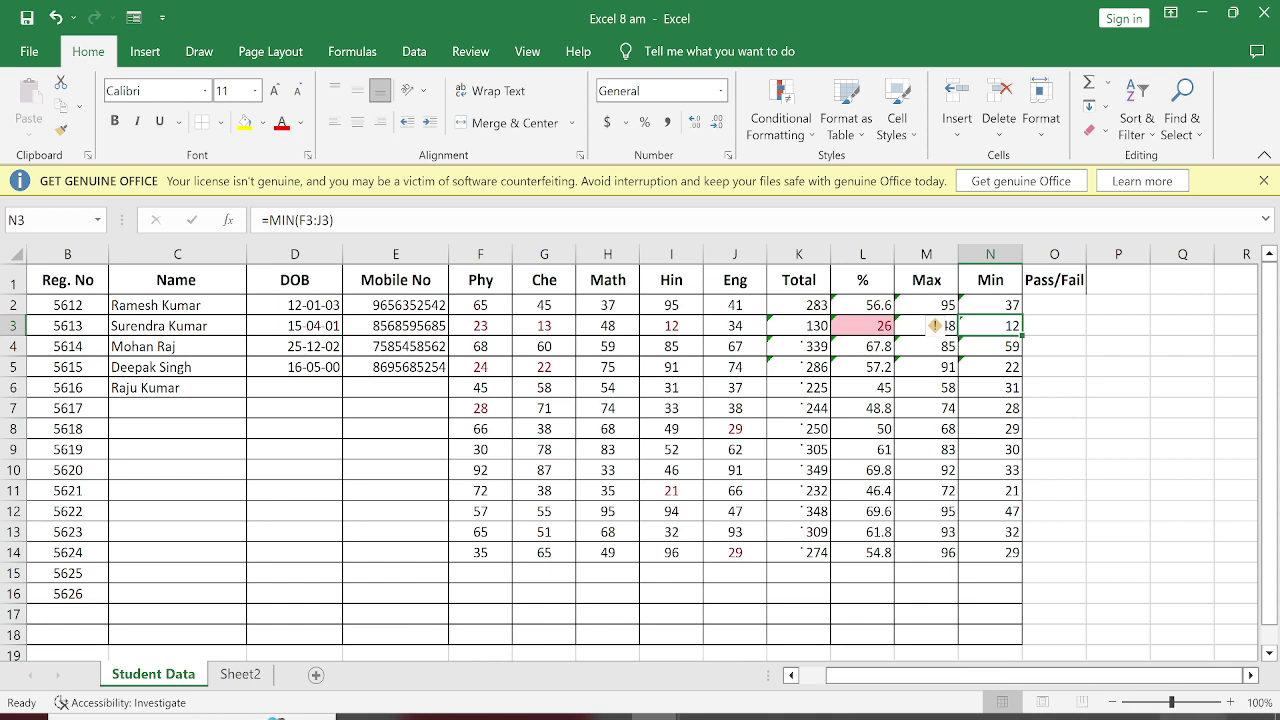
{"action": "left_click", "coordinate": [268, 491]}
{"action": "type", "text": "="}
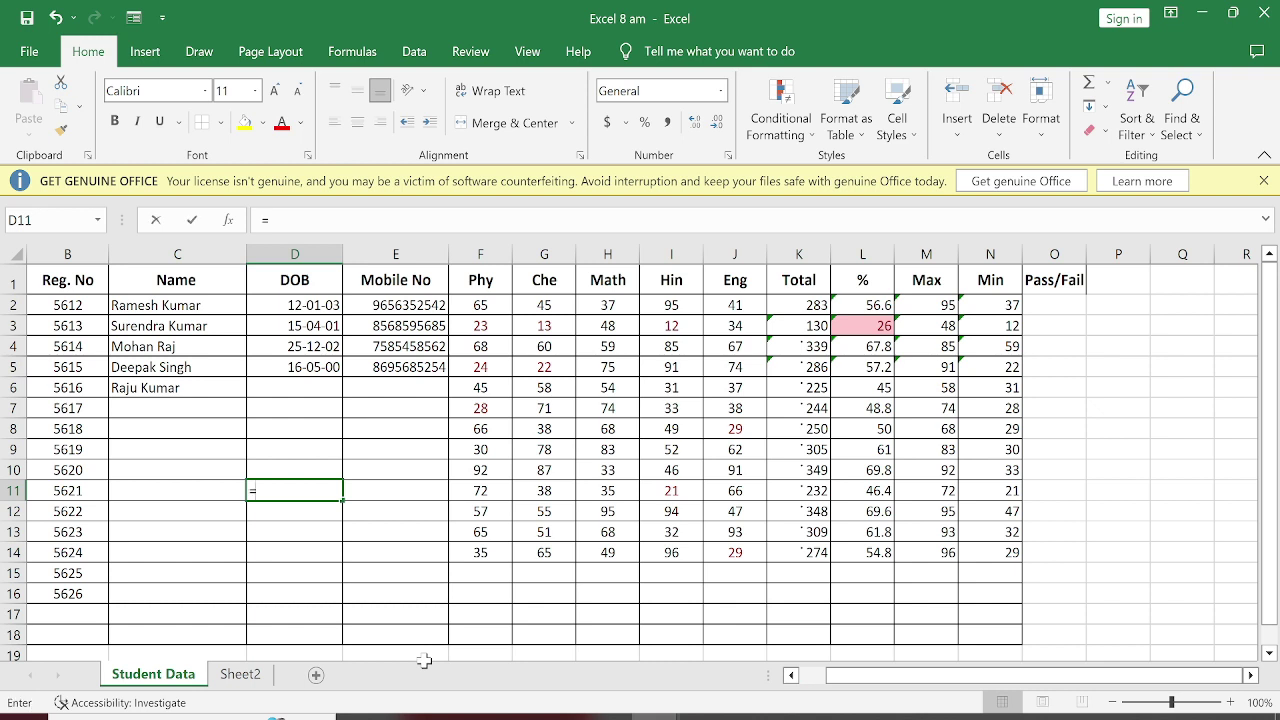
{"action": "type", "text": "if"}
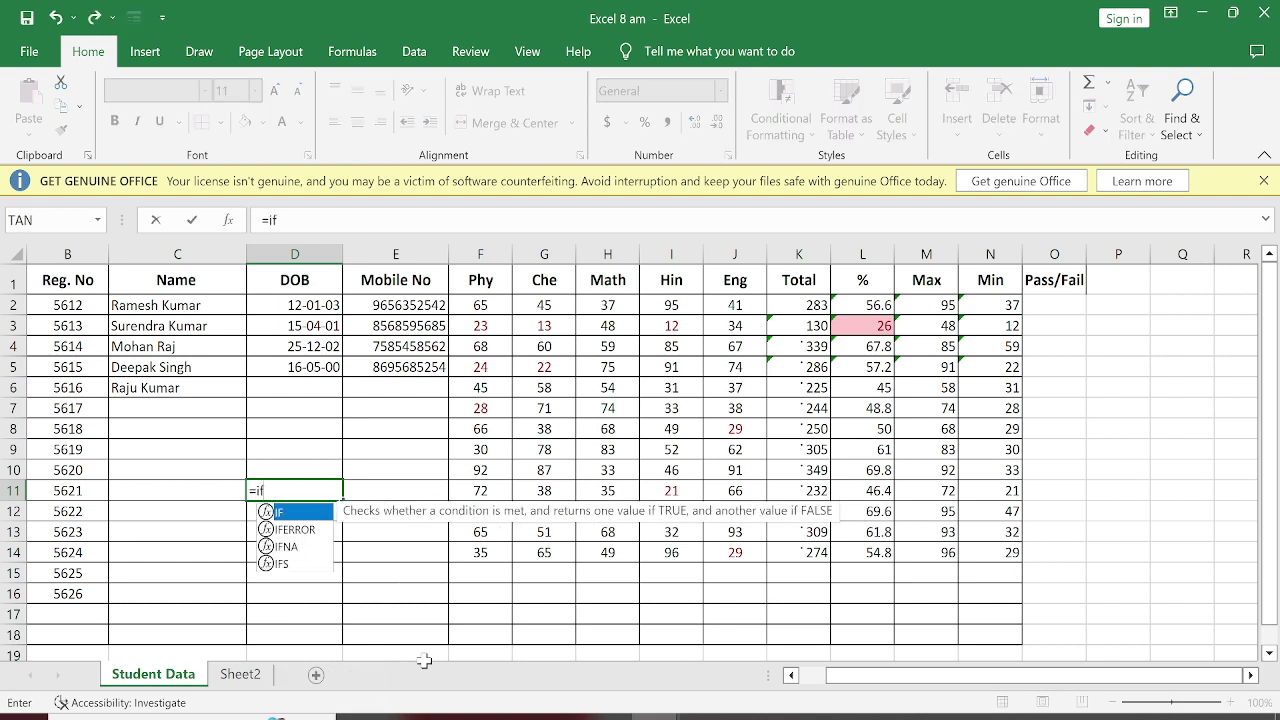
{"action": "key", "text": "Tab"}
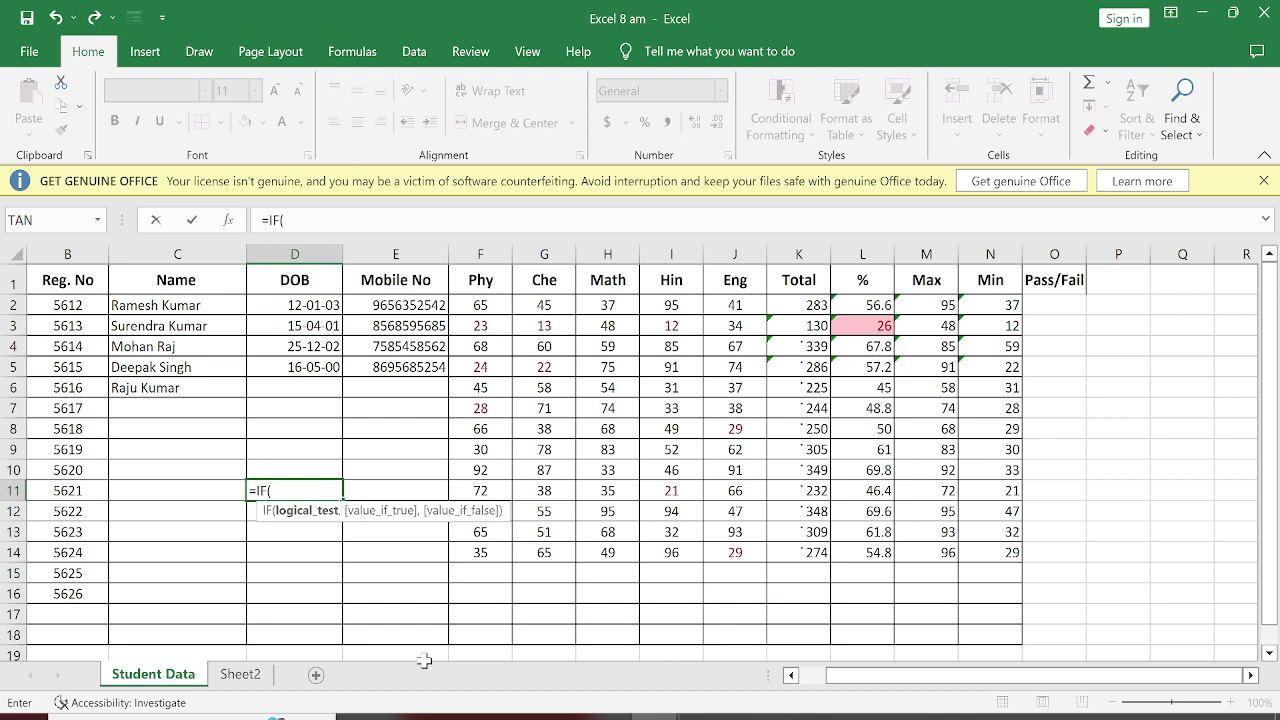
{"action": "type", "text": "5<3,"}
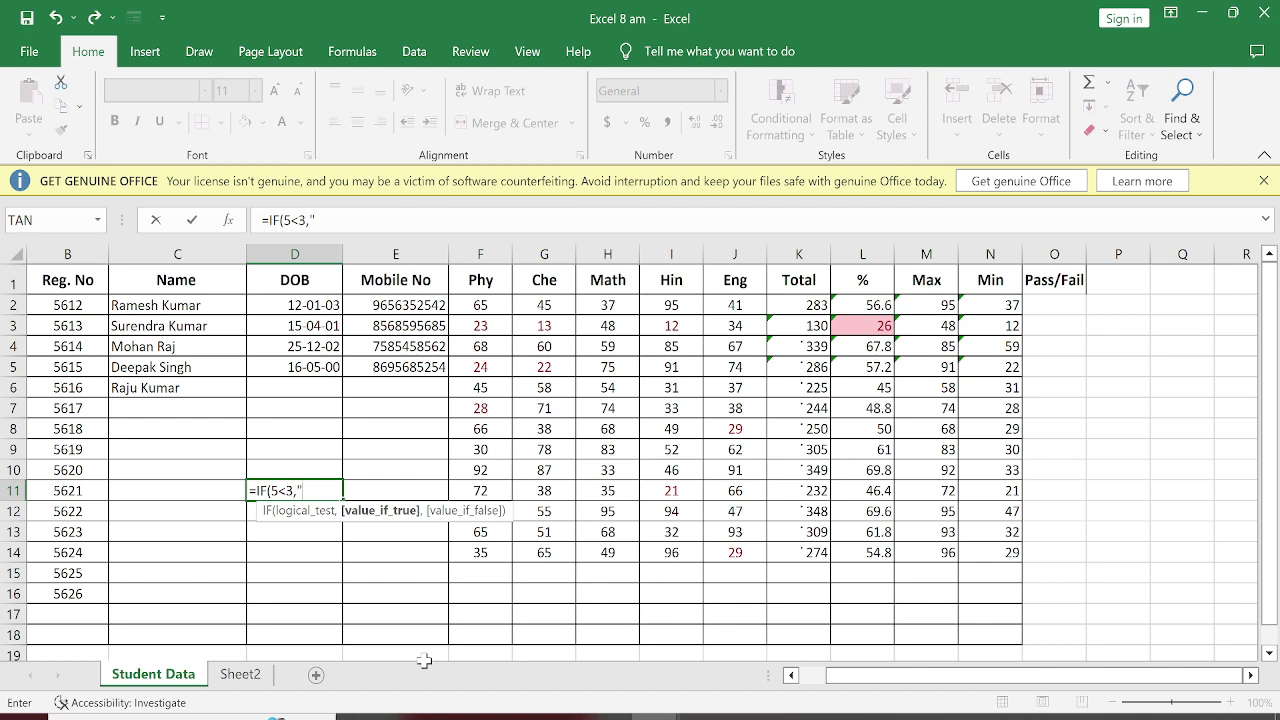
{"action": "type", "text": "rigt"}
{"action": "type", "text": "ht\""}
{"action": "type", "text": ","}
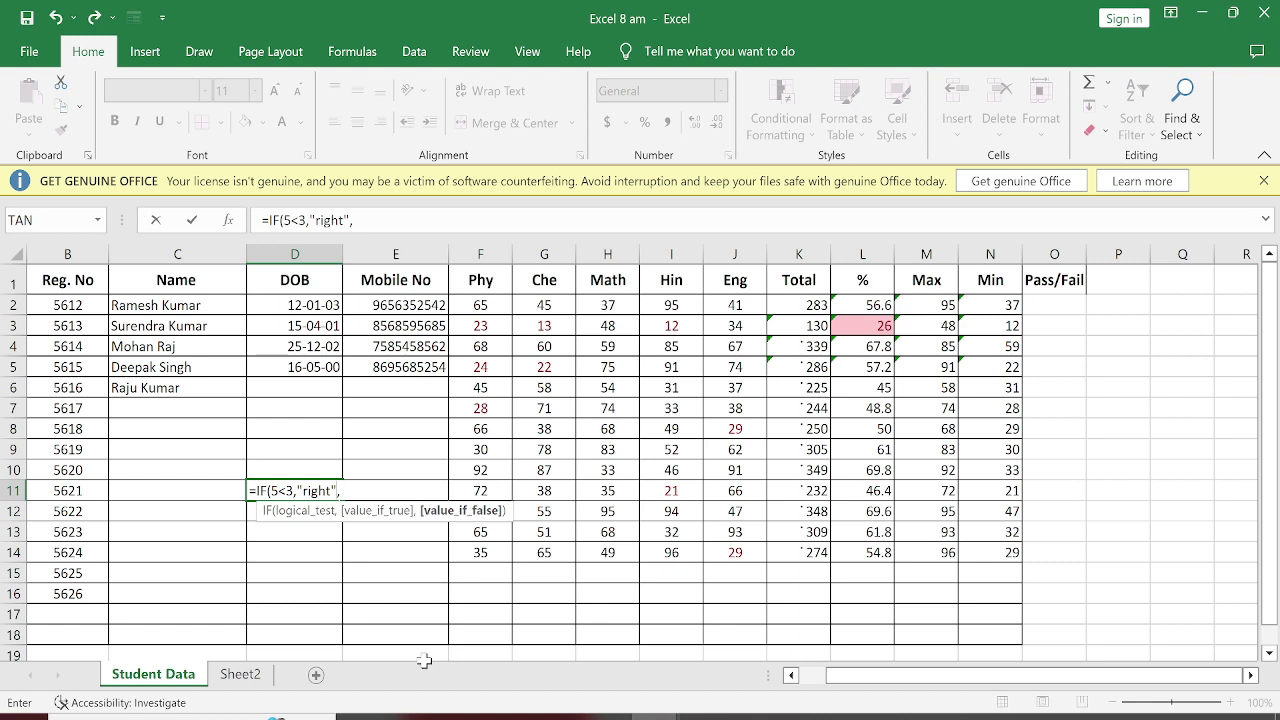
{"action": "type", "text": "\"wrong\")"}
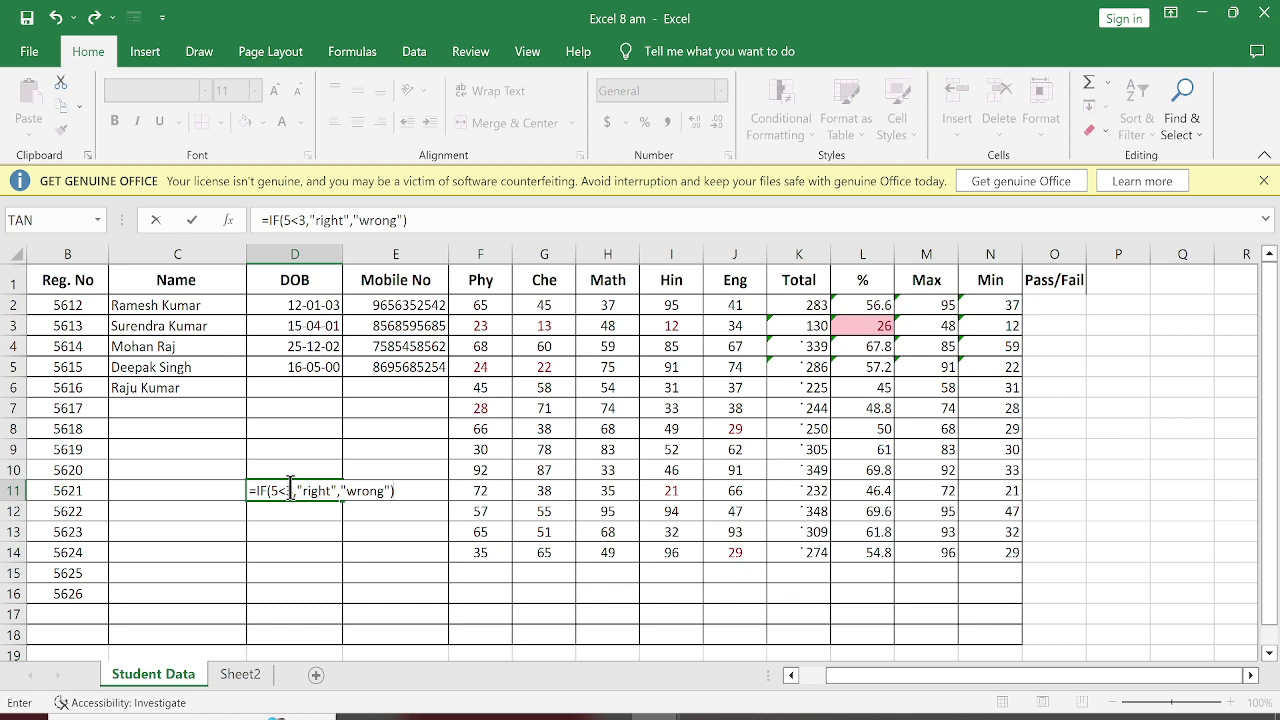
Step: Review the condition and both result values of the trial IF formula, evaluate it, and clear D11
{"action": "left_click_drag", "start_coordinate": [297, 490], "coordinate": [268, 491]}
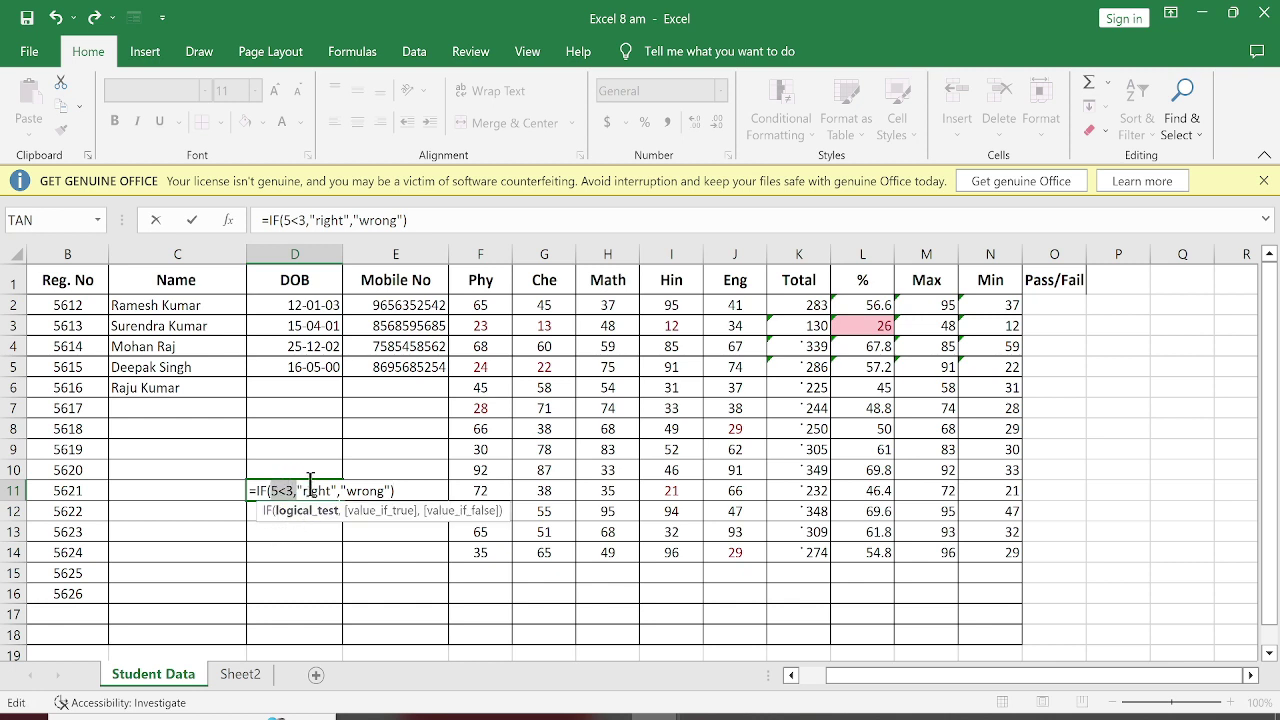
{"action": "left_click", "coordinate": [279, 490]}
{"action": "left_click_drag", "start_coordinate": [302, 490], "coordinate": [327, 484]}
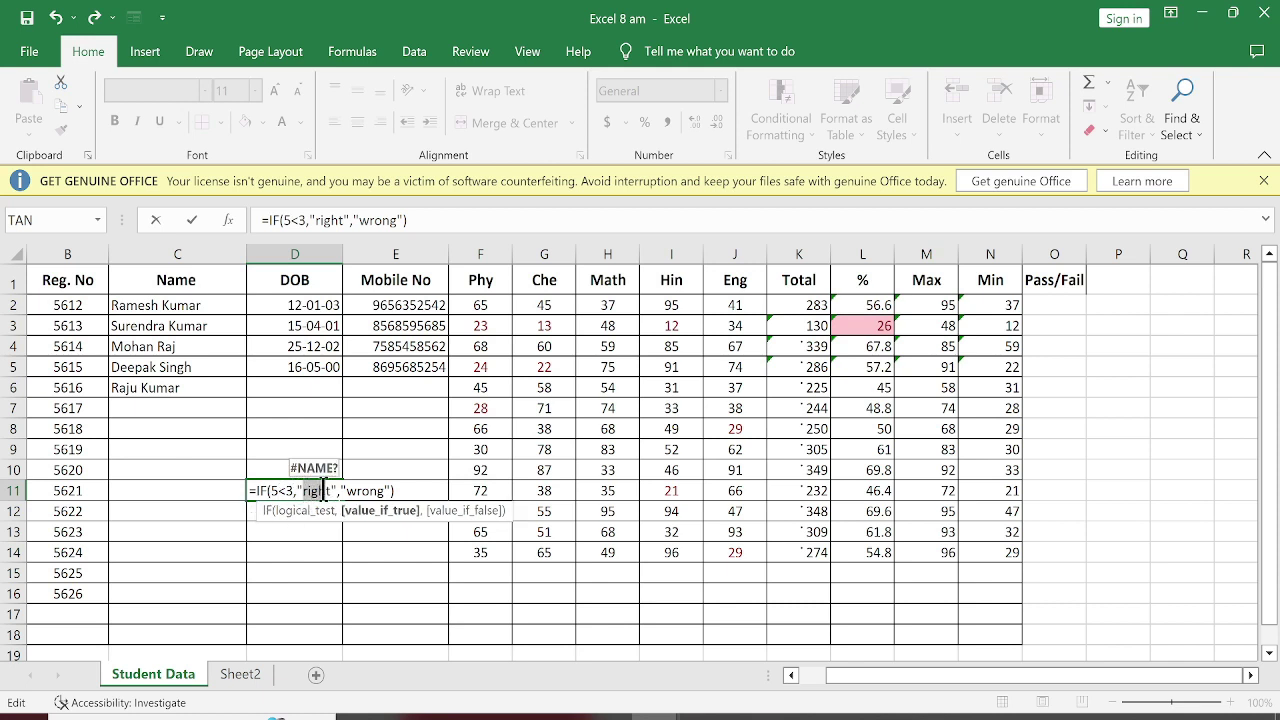
{"action": "left_click_drag", "start_coordinate": [357, 490], "coordinate": [375, 484]}
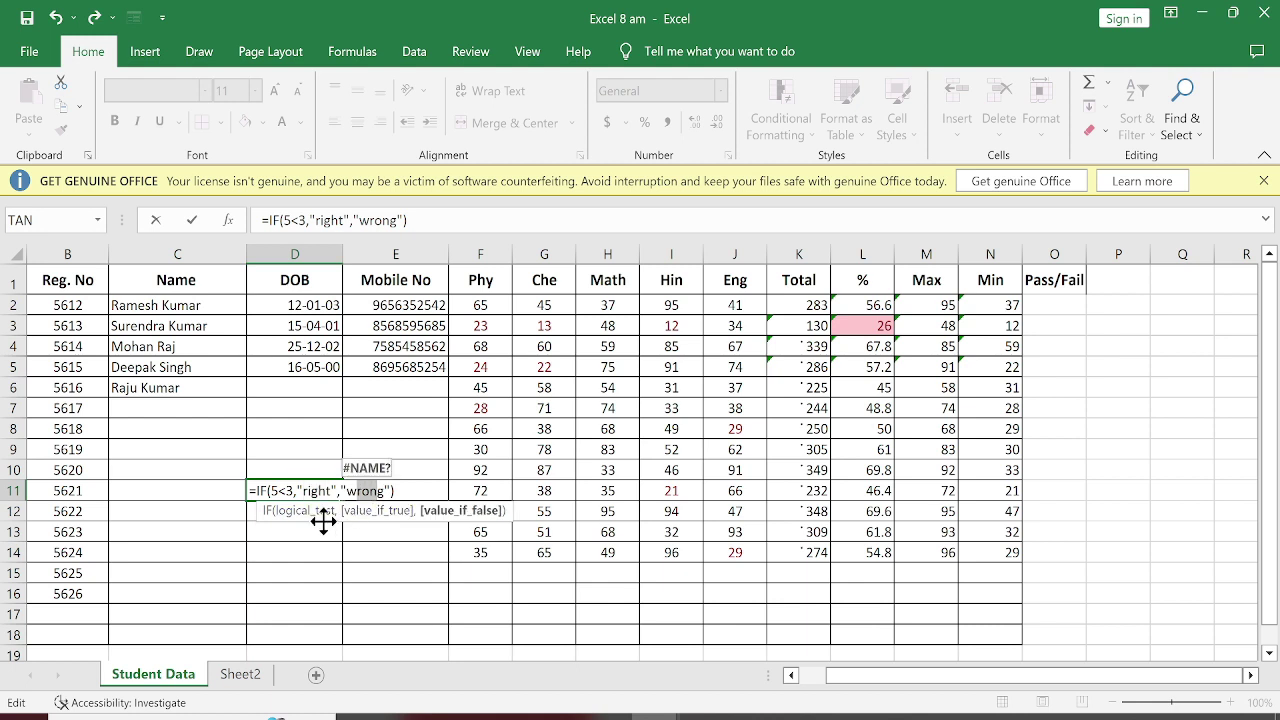
{"action": "left_click", "coordinate": [404, 490]}
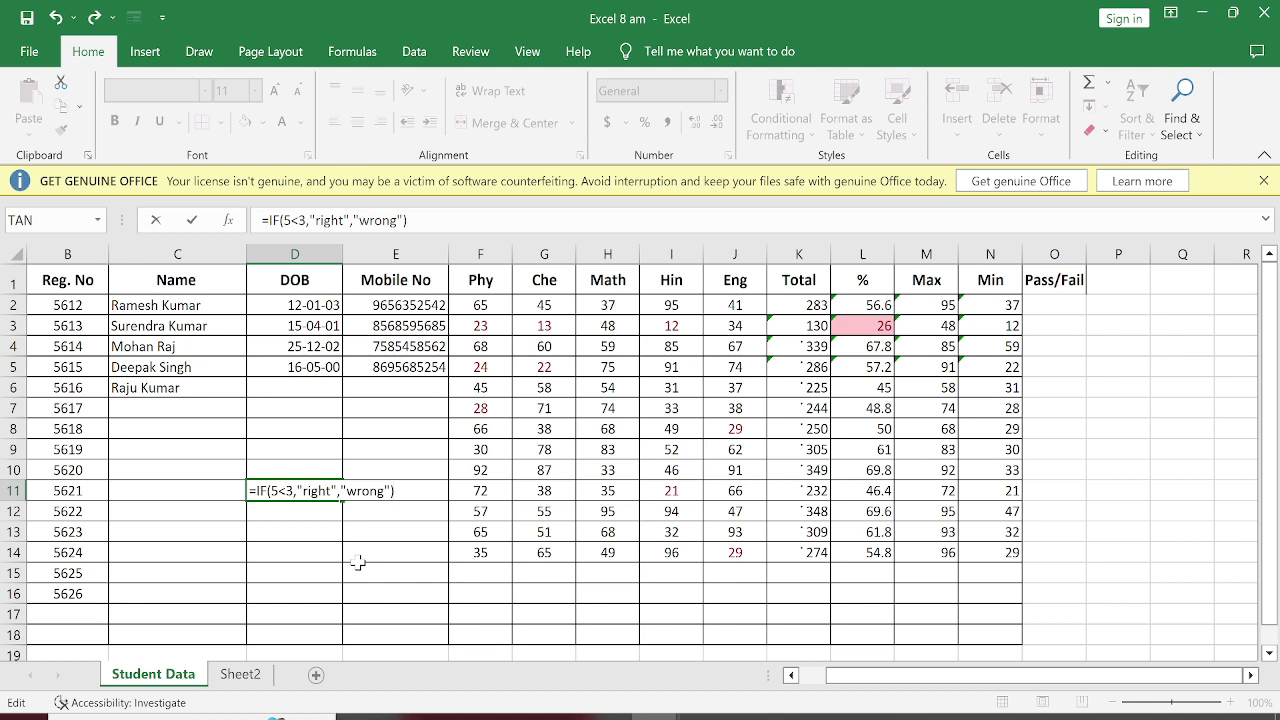
{"action": "key", "text": "Return"}
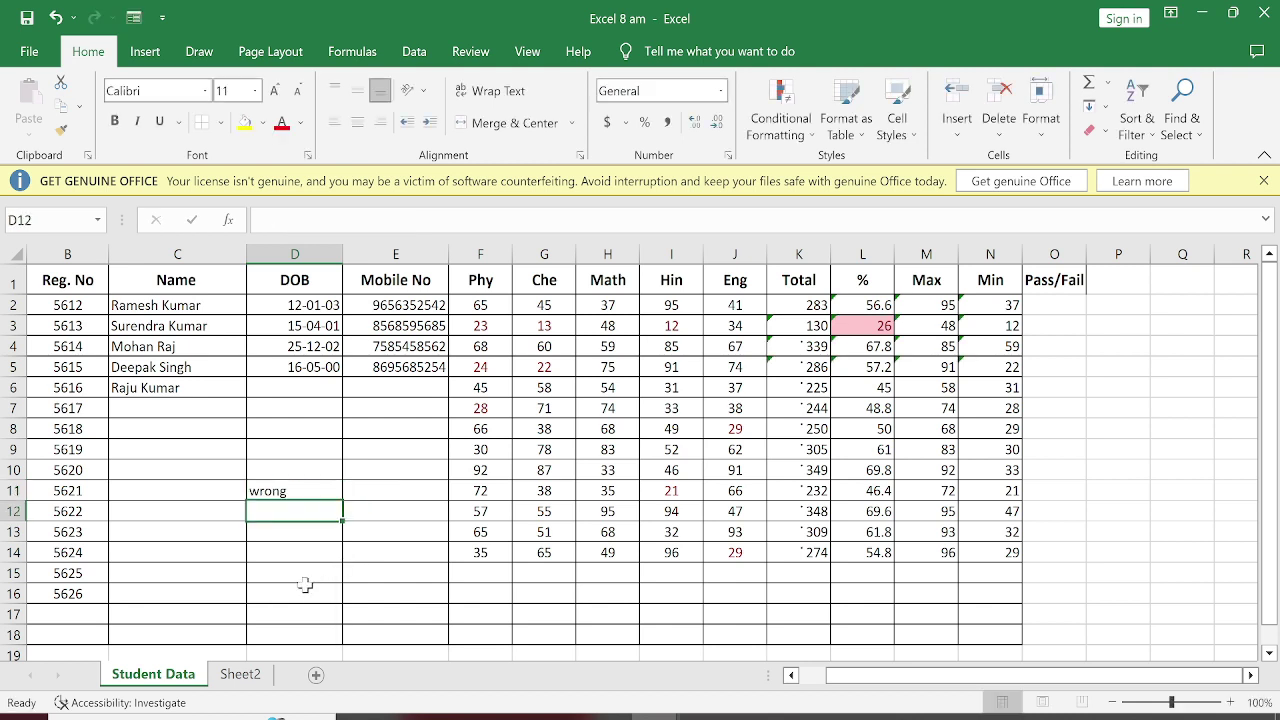
{"action": "left_click", "coordinate": [289, 488]}
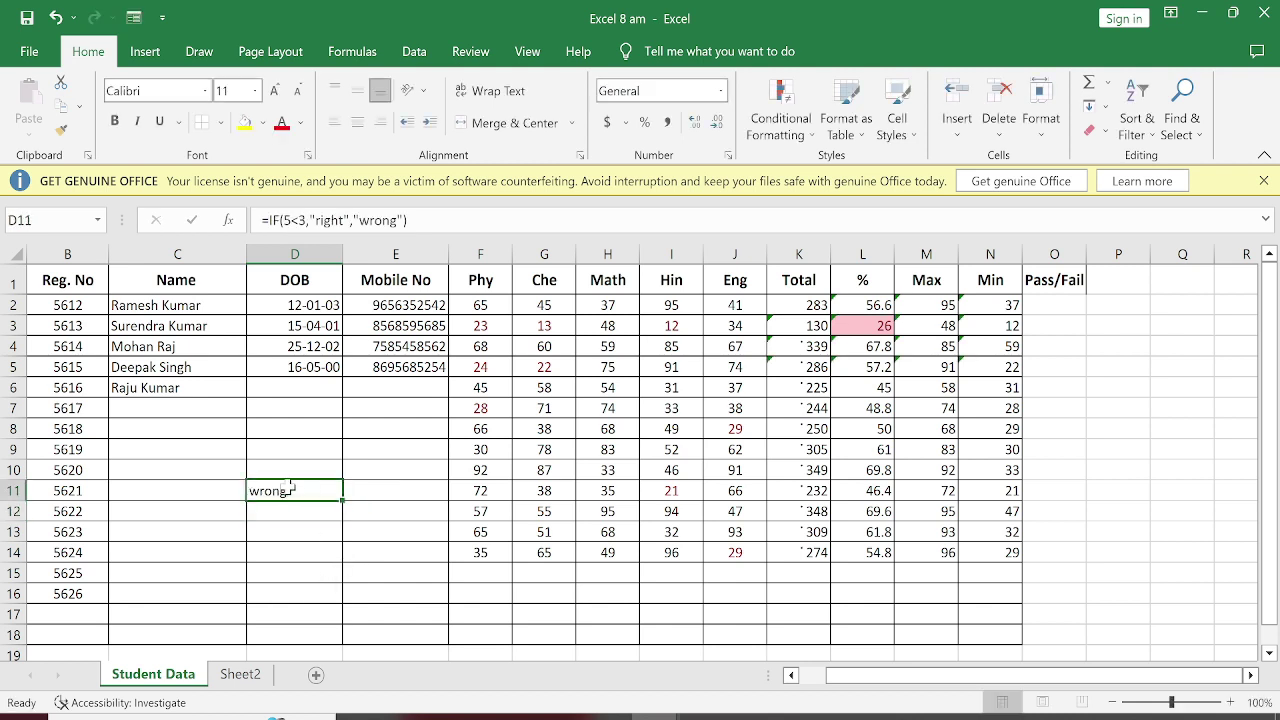
{"action": "key", "text": "Delete"}
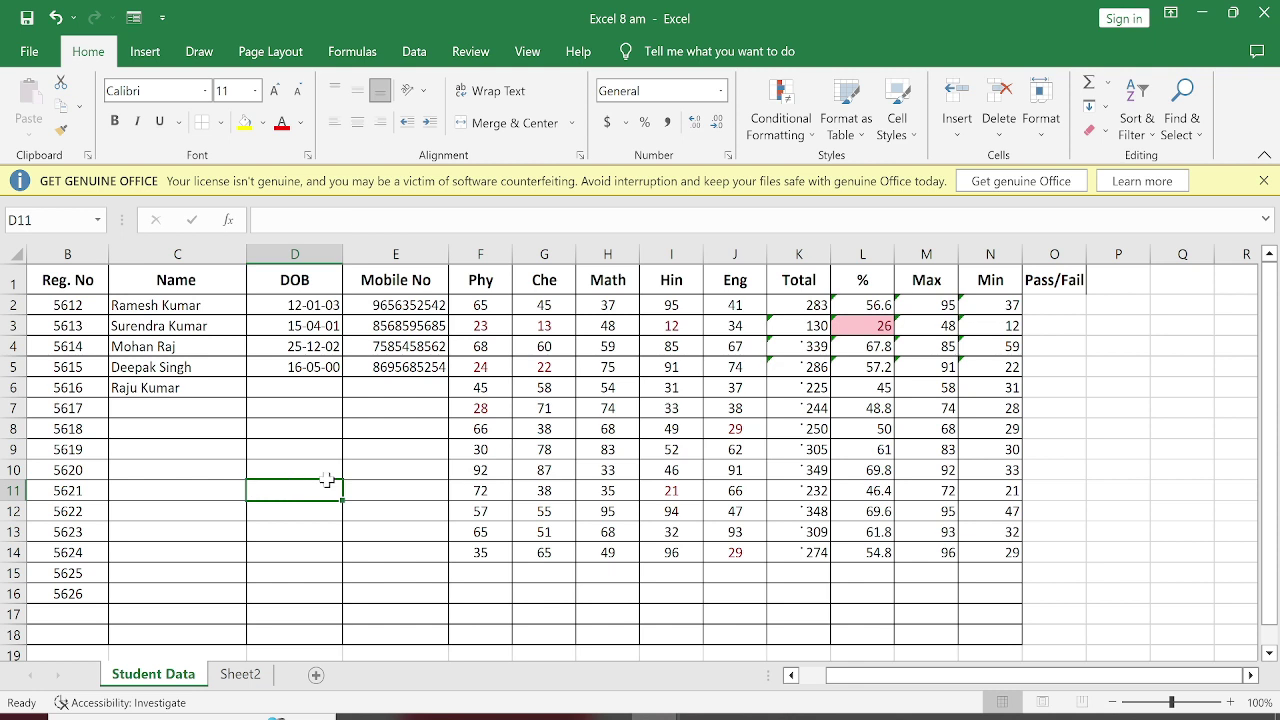
Step: Enter =IF(N2>=30,"Pass","Fail") in O2 for the first student and copy the formula down to O3
{"action": "left_click", "coordinate": [1051, 303]}
{"action": "type", "text": "=IF("}
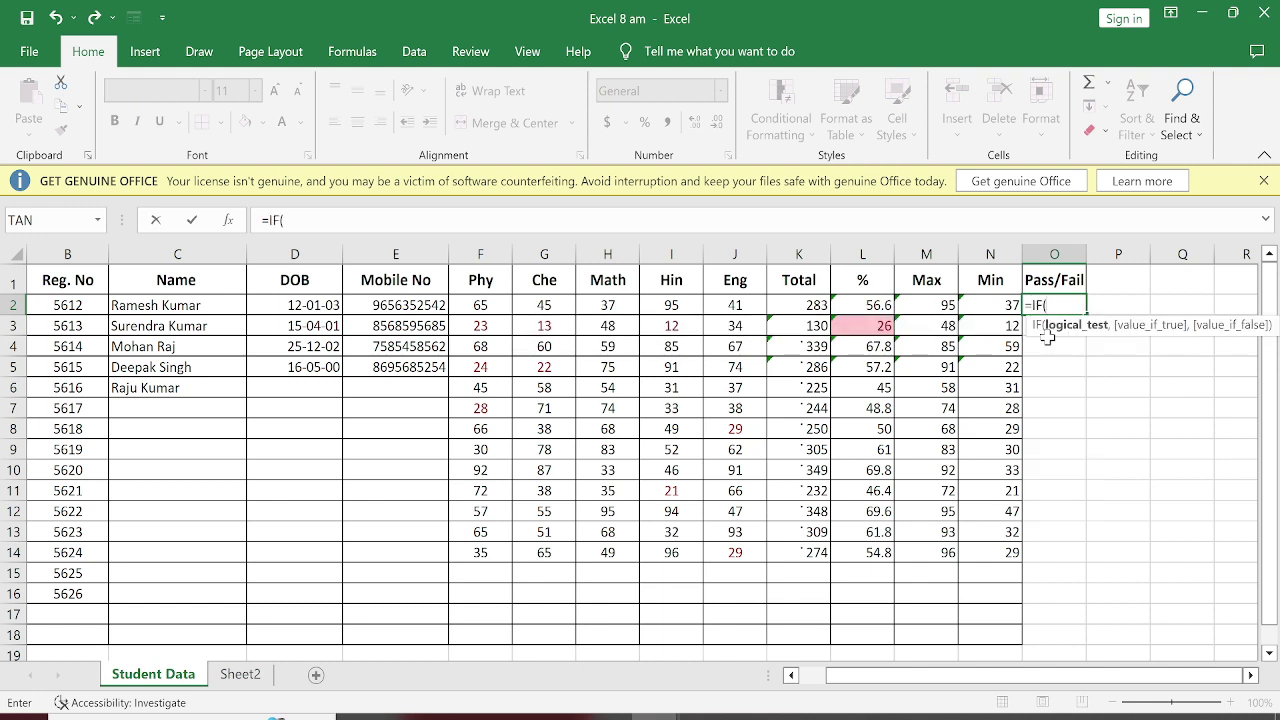
{"action": "left_click", "coordinate": [991, 305]}
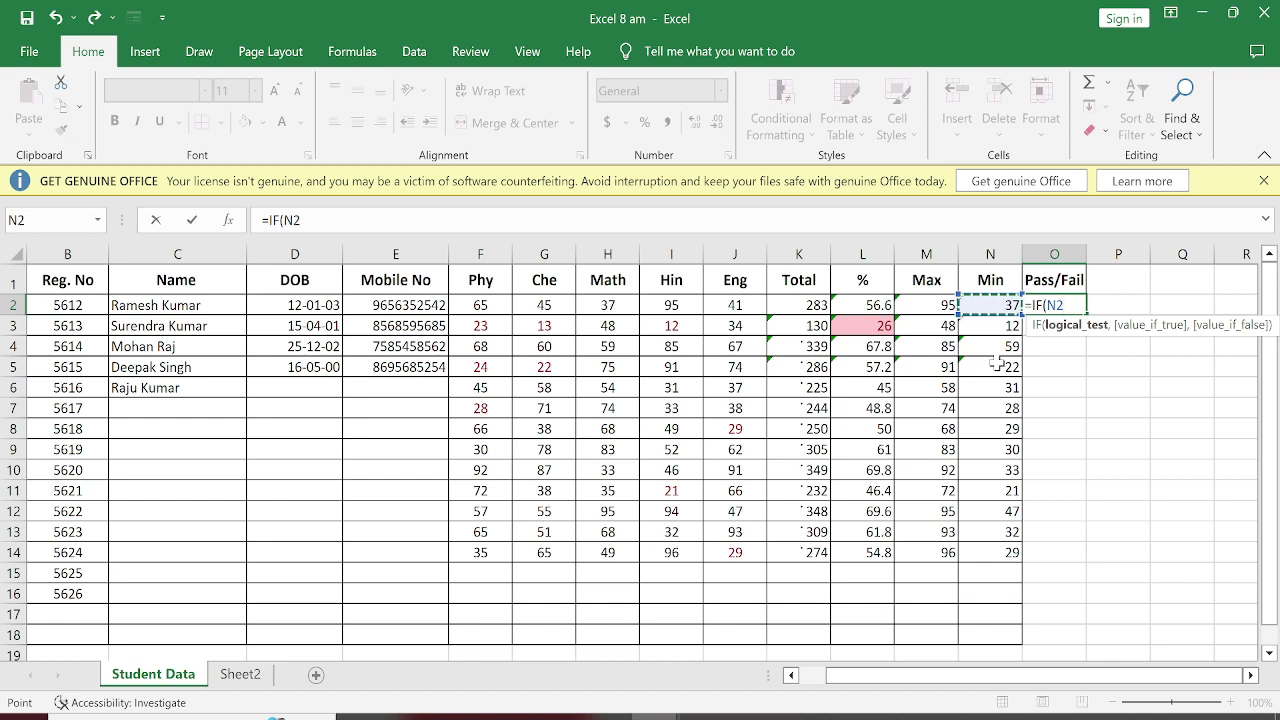
{"action": "type", "text": ">=30,"}
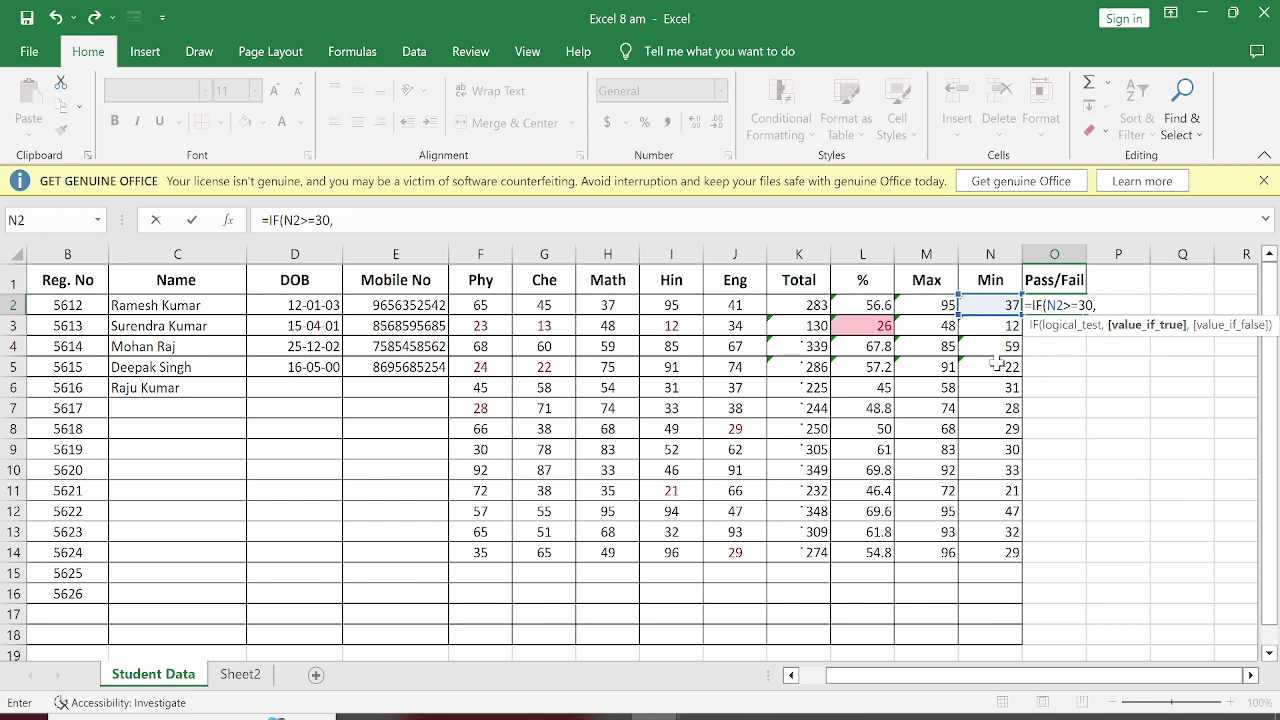
{"action": "type", "text": "\"Pass\",\""}
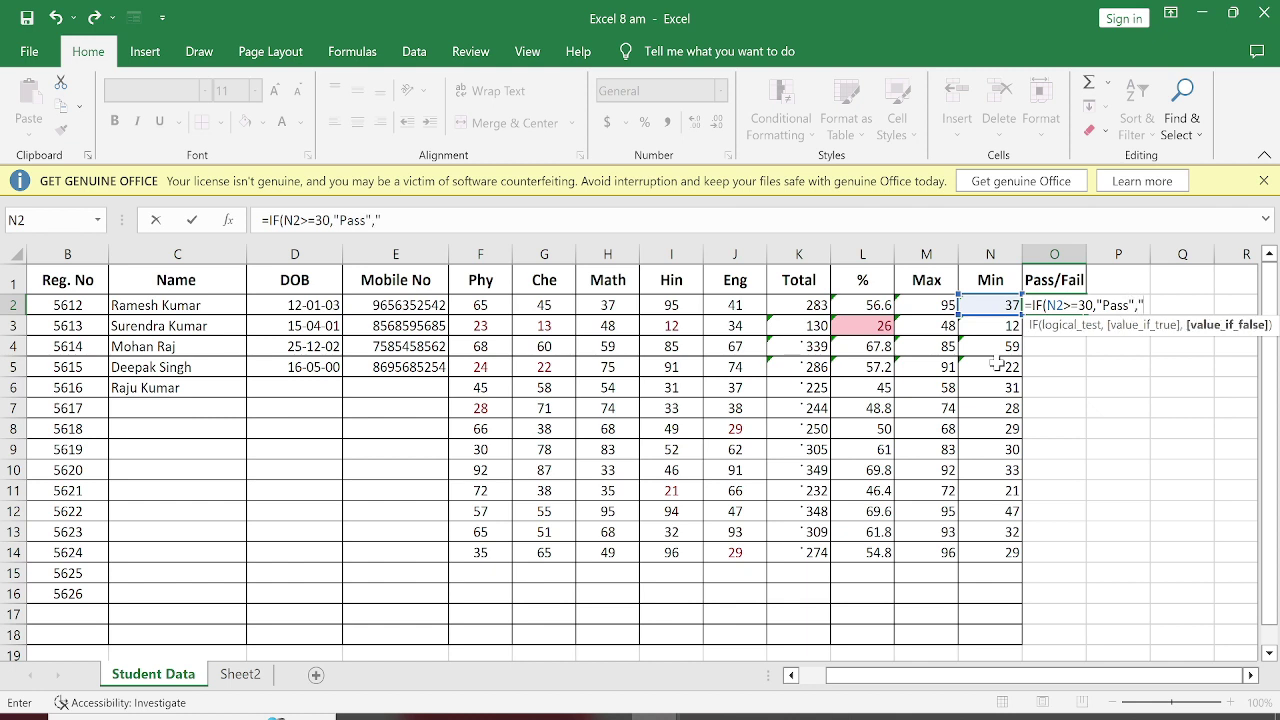
{"action": "type", "text": "Fail\")"}
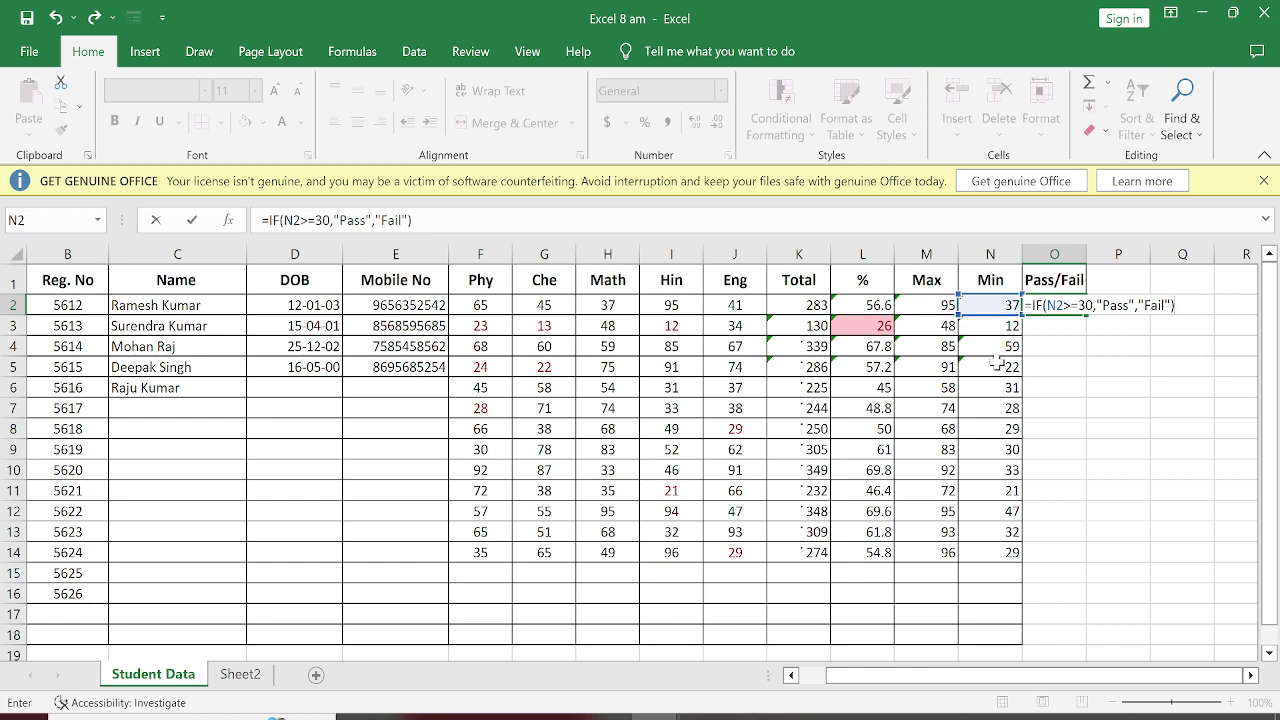
{"action": "key", "text": "Return"}
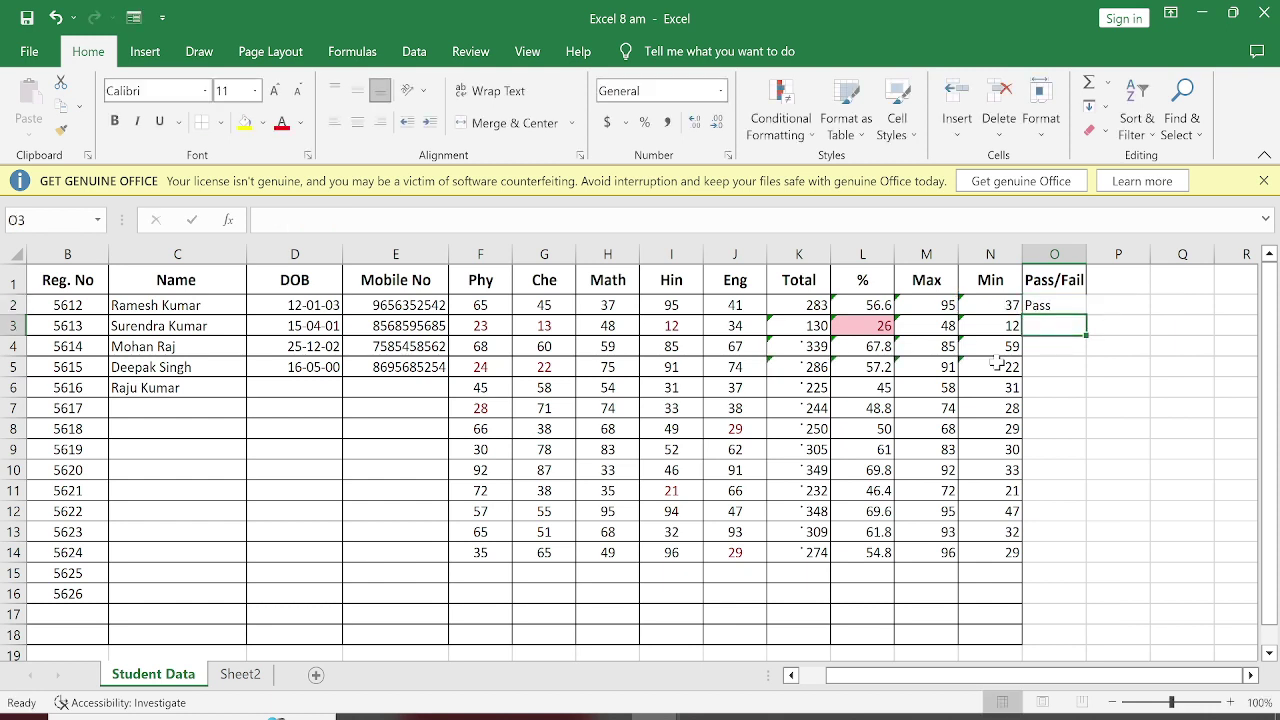
{"action": "key", "text": "ctrl+d"}
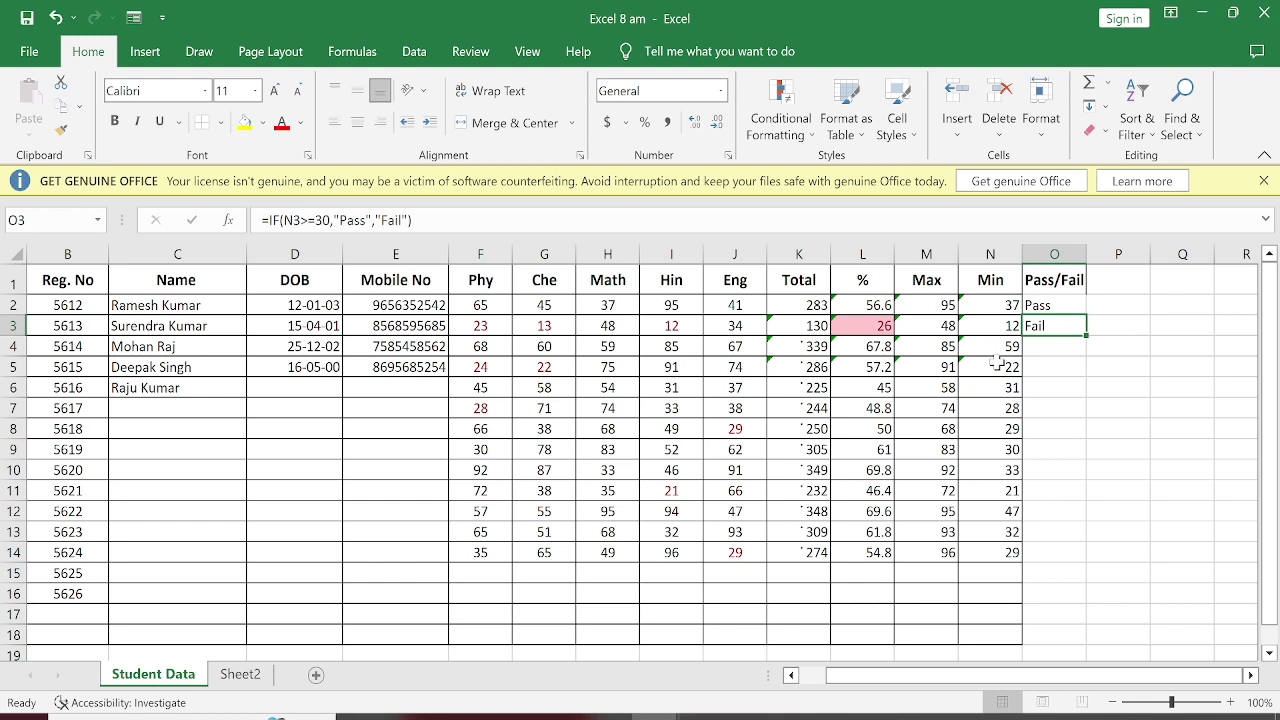
Step: Fill the Pass/Fail IF formula down from O3 to O14 for the remaining students
{"action": "key", "text": "shift+Down"}
{"action": "key", "text": "shift+Down"}
{"action": "key", "text": "shift+Down"}
{"action": "key", "text": "shift+Down"}
{"action": "key", "text": "shift+Down"}
{"action": "key", "text": "shift+Down"}
{"action": "key", "text": "shift+Down"}
{"action": "key", "text": "shift+Down"}
{"action": "key", "text": "shift+Down"}
{"action": "key", "text": "shift+Down"}
{"action": "key", "text": "shift+Down"}
{"action": "key", "text": "shift+Down"}
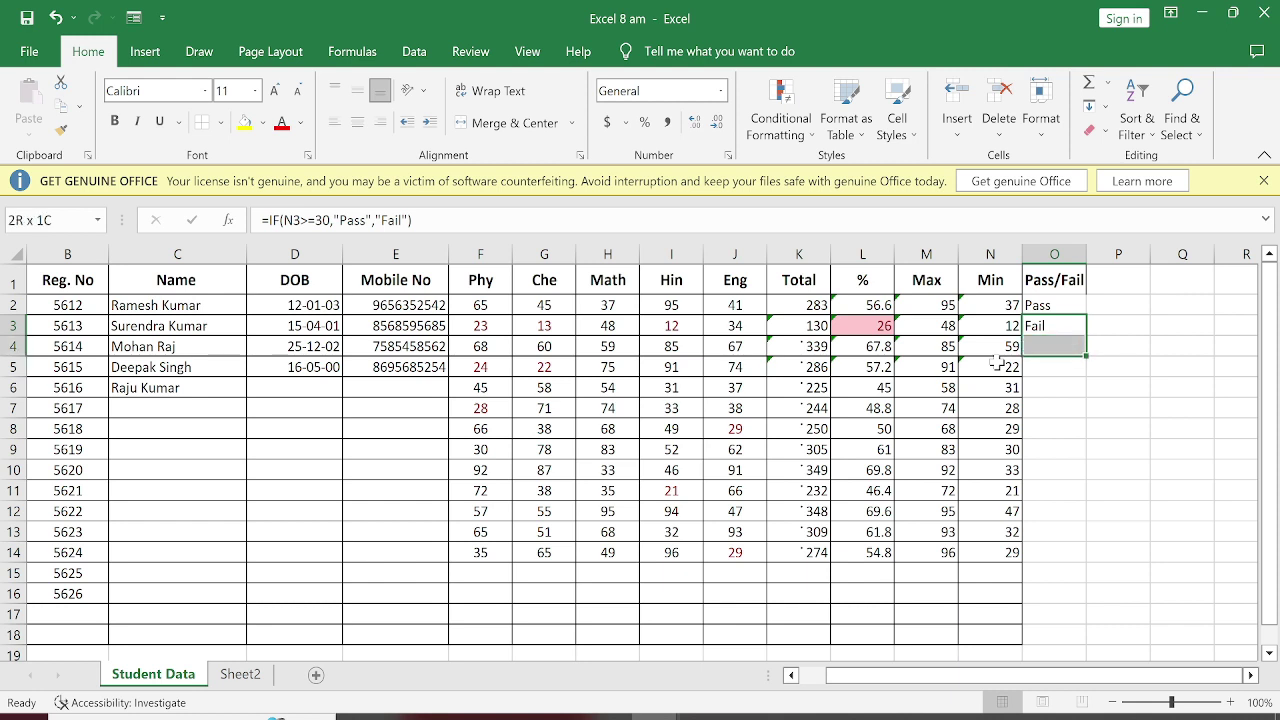
{"action": "key", "text": "shift+Up"}
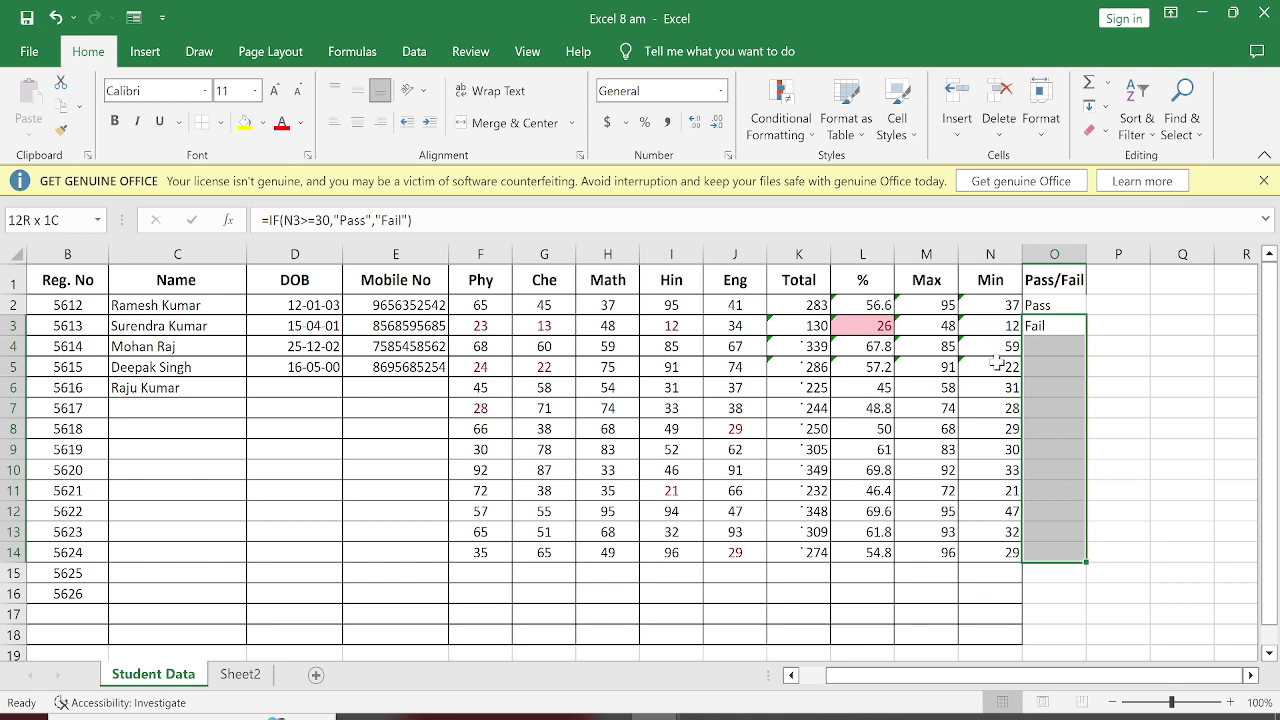
{"action": "key", "text": "ctrl+d"}
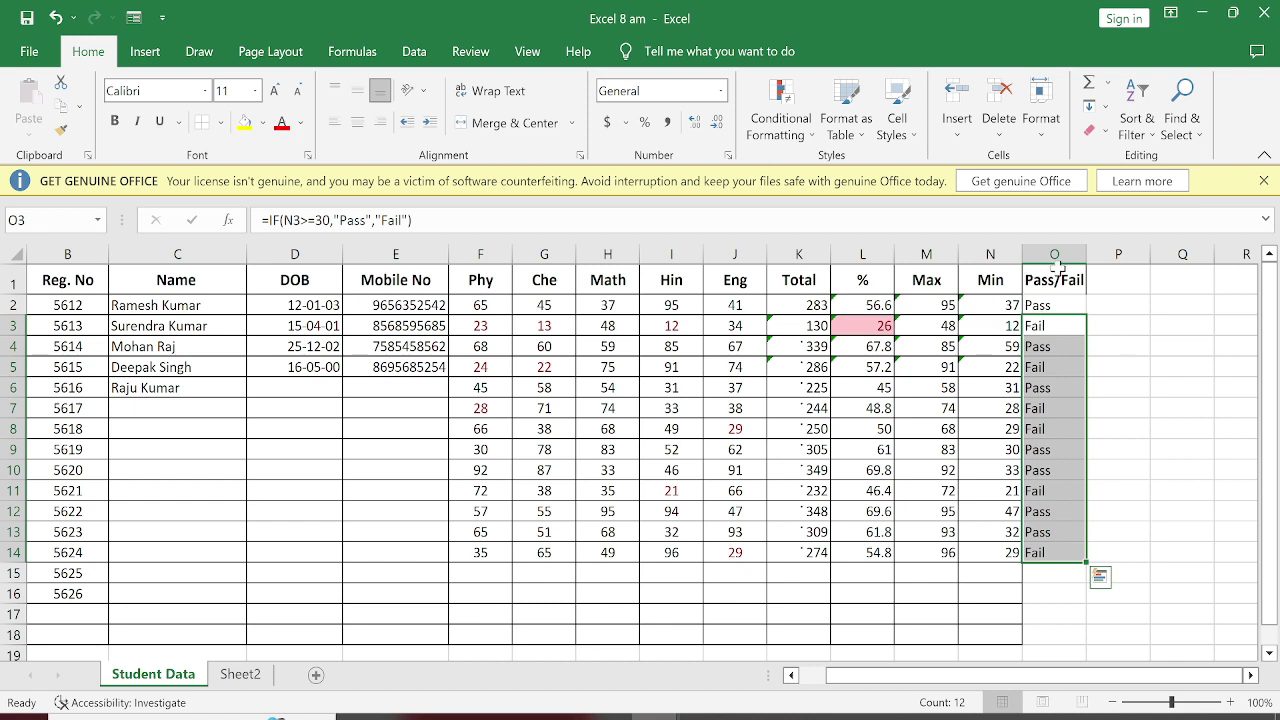
Step: Center the Pass/Fail column, widen it to fit, and apply all borders from O1 down to row 18
{"action": "left_click_drag", "start_coordinate": [1058, 270], "coordinate": [1054, 640]}
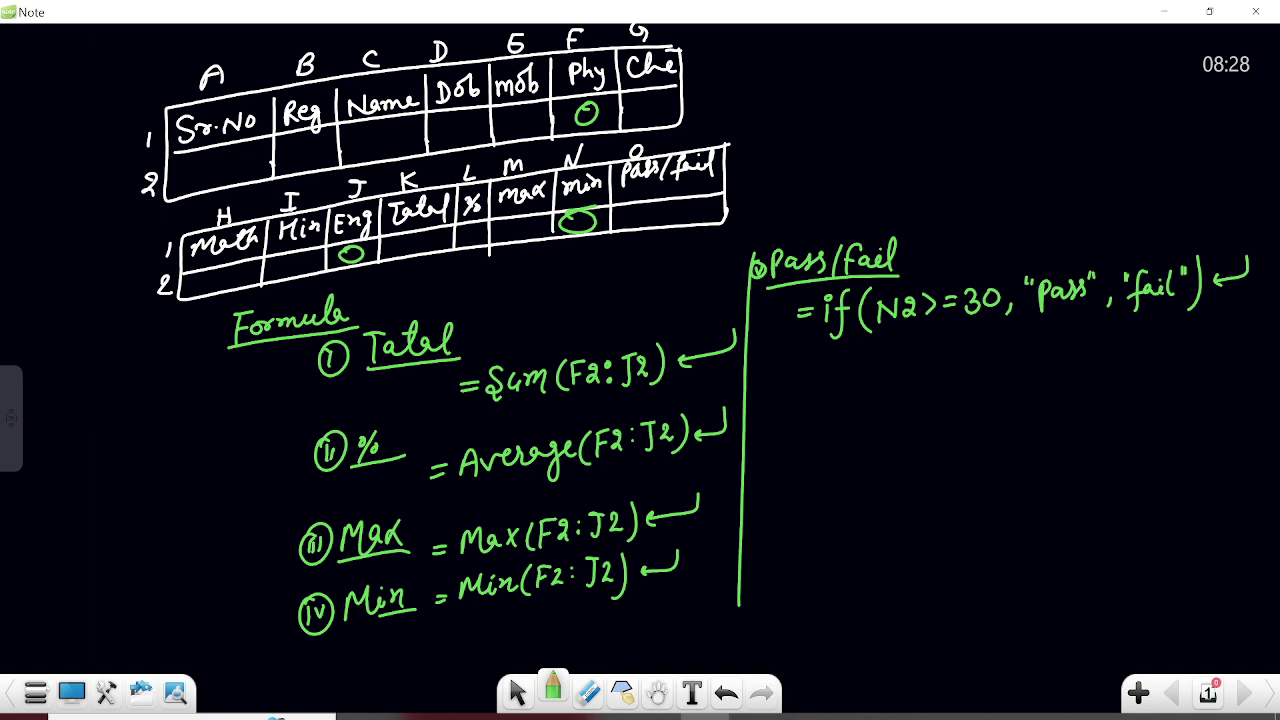
{"action": "mouse_move", "coordinate": [653, 716]}
{"action": "left_click", "coordinate": [768, 640]}
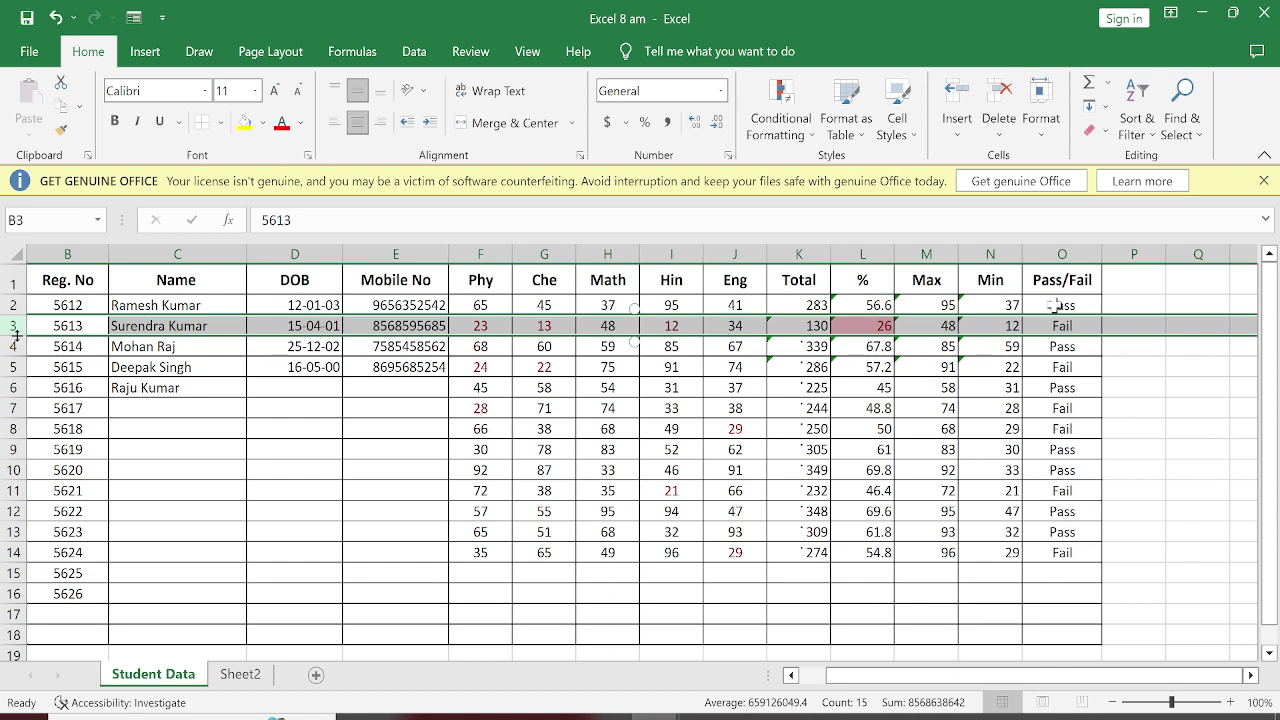
{"action": "left_click", "coordinate": [222, 392]}
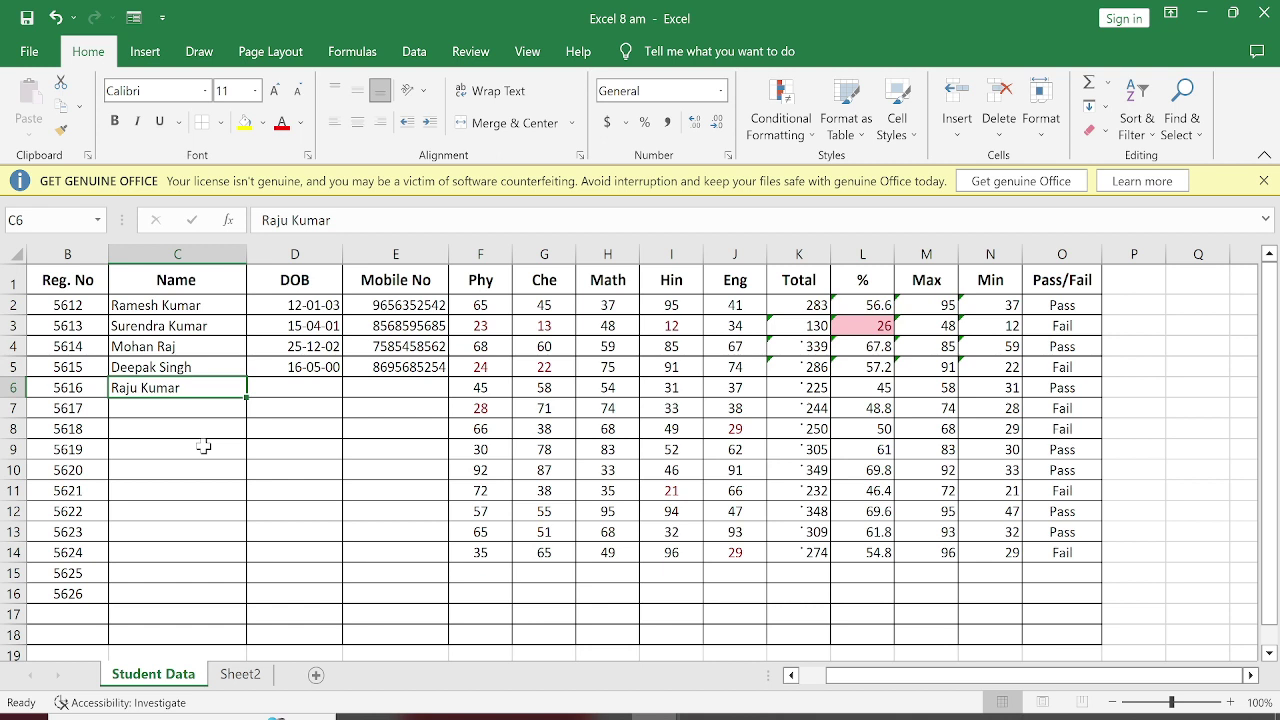
{"action": "left_click", "coordinate": [243, 675]}
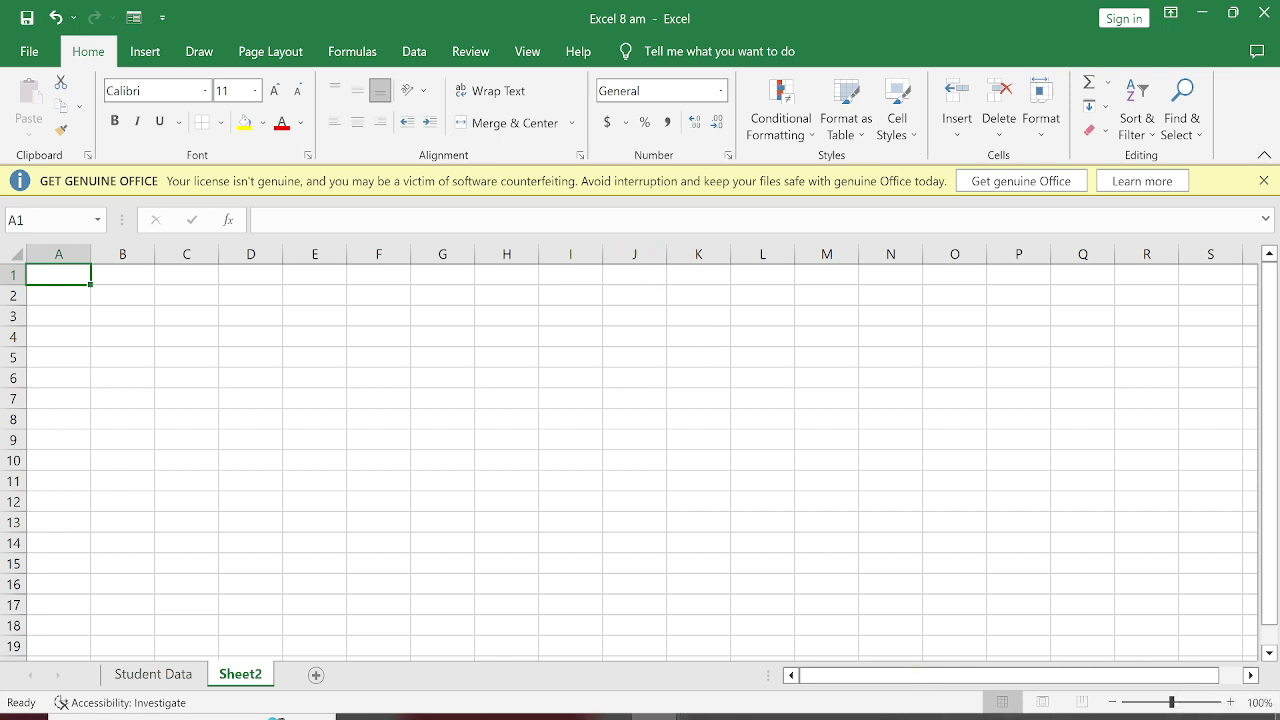
{"action": "type", "text": "Sr"}
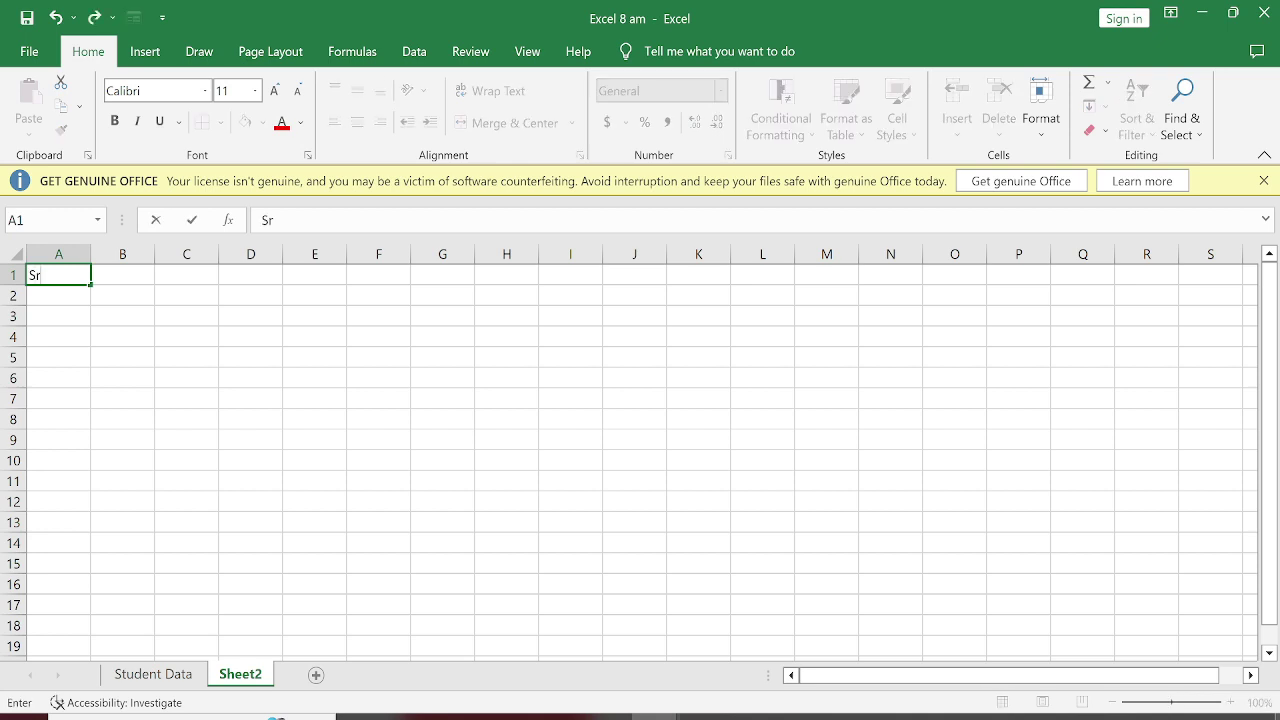
{"action": "type", "text": ". No"}
{"action": "key", "text": "Tab"}
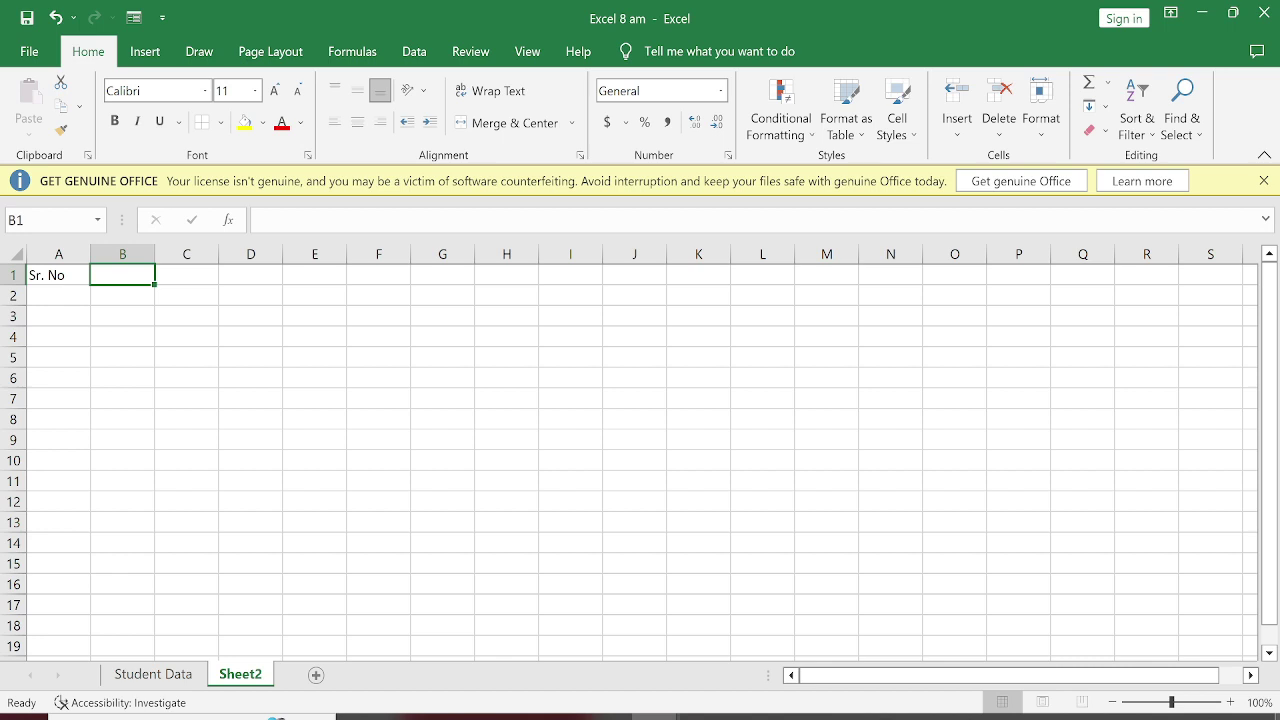
{"action": "type", "text": "R"}
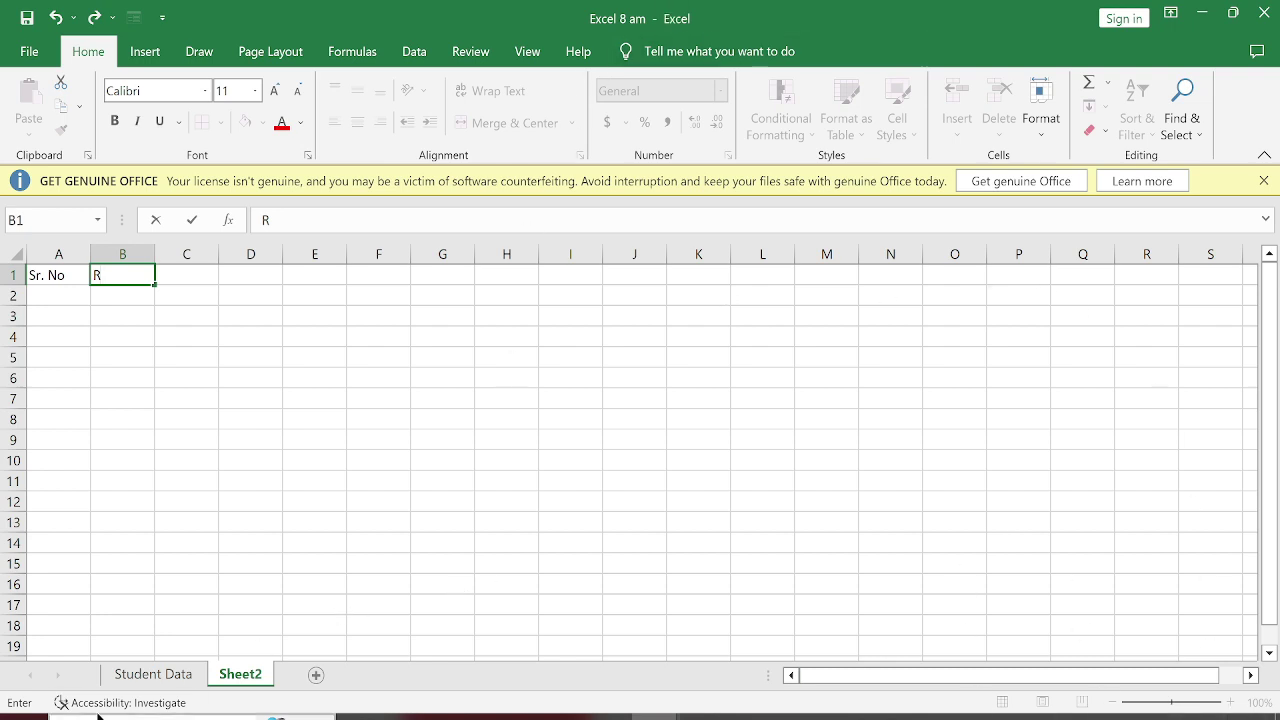
Step: Copy the Sr. No, Reg. No and Name headings from Student Data A1:C1 into Sheet2 starting at A1
{"action": "left_click", "coordinate": [150, 676]}
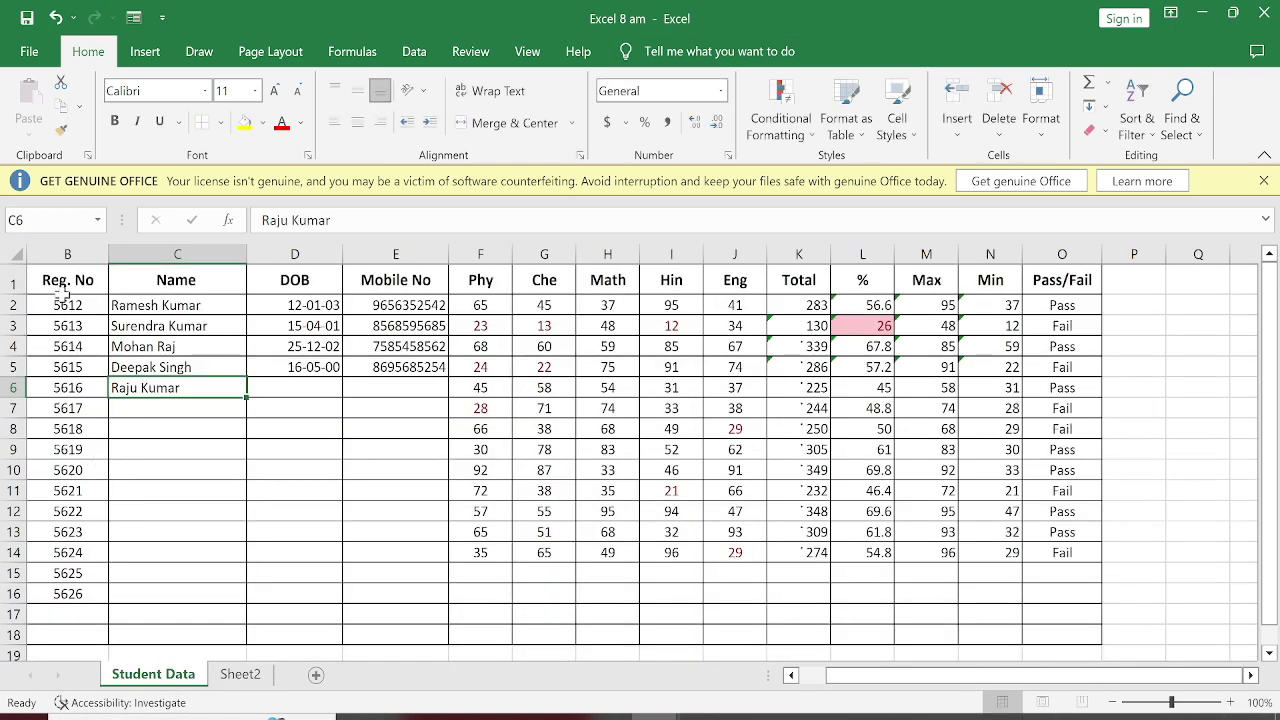
{"action": "left_click_drag", "start_coordinate": [60, 280], "coordinate": [252, 289]}
{"action": "left_click", "coordinate": [169, 368]}
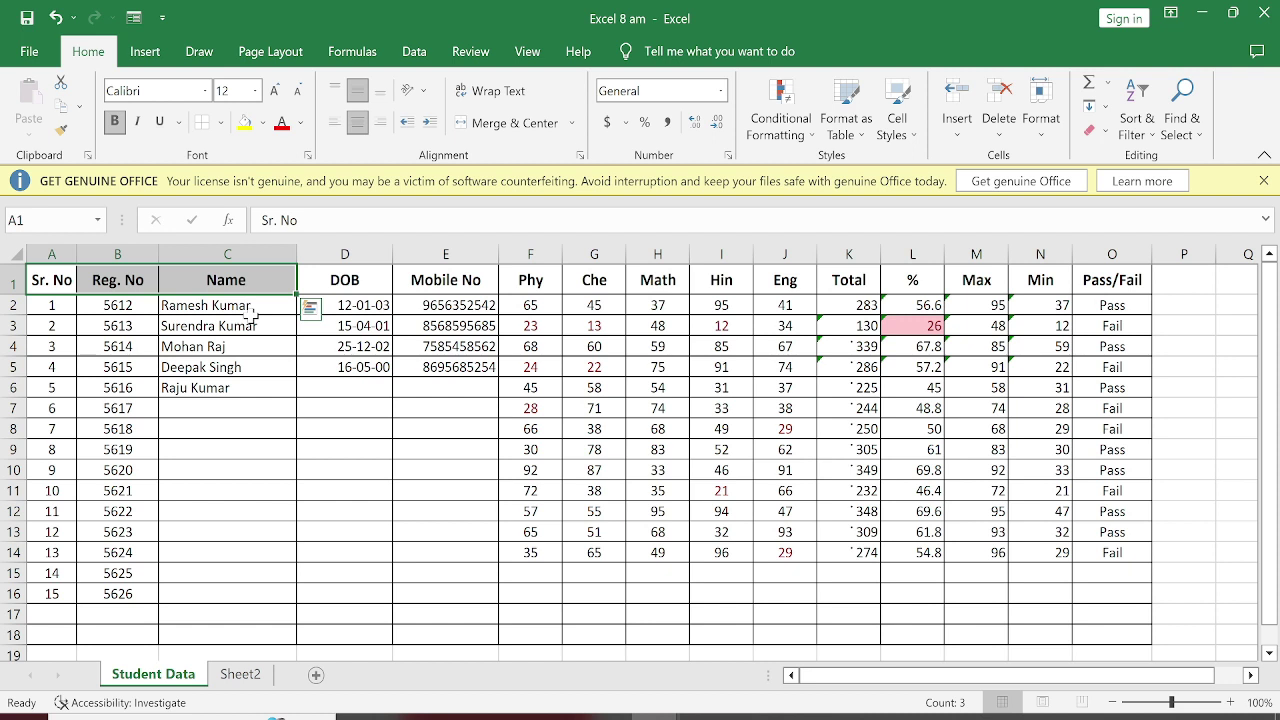
{"action": "key", "text": "ctrl+c"}
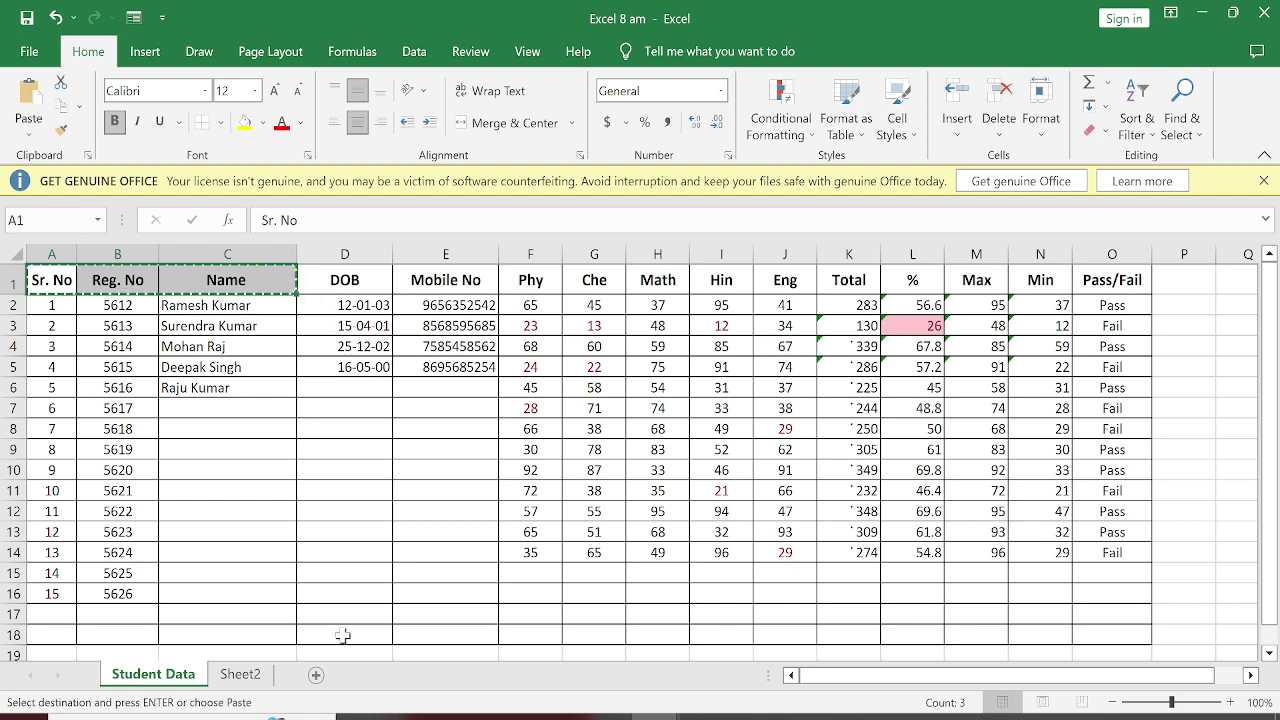
{"action": "key", "text": "ctrl+Page_Down"}
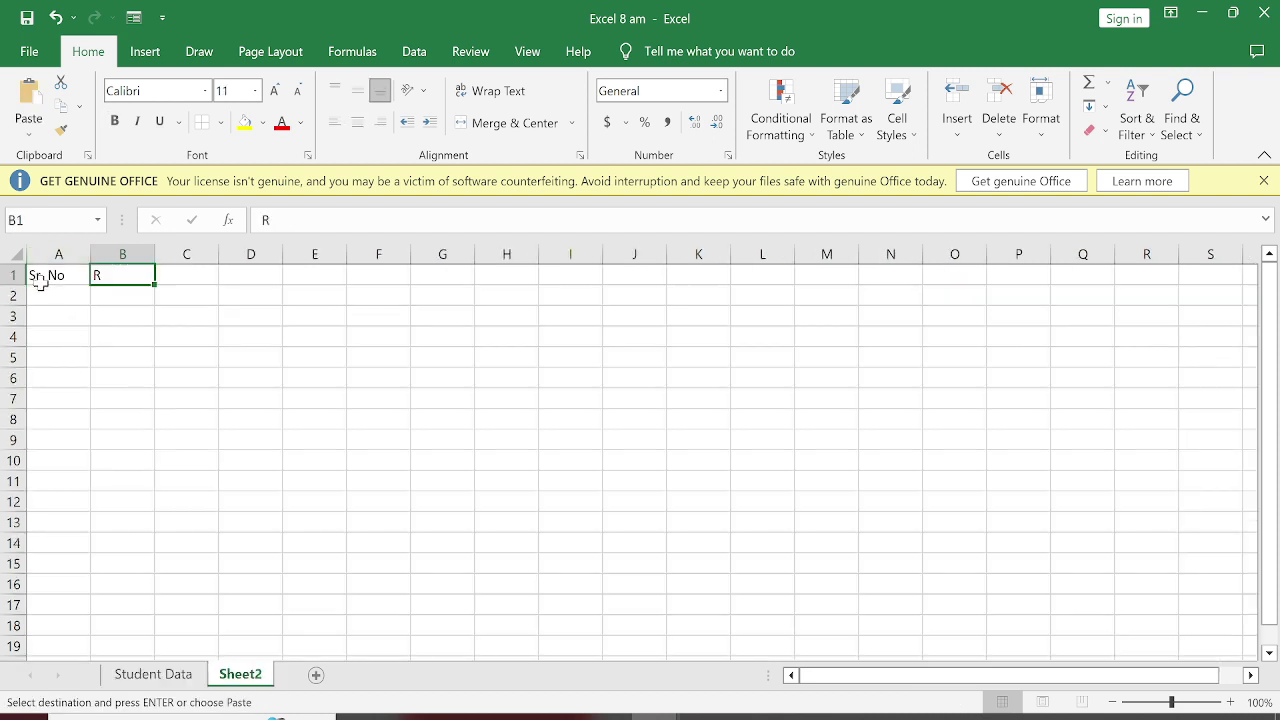
{"action": "left_click", "coordinate": [40, 277]}
{"action": "key", "text": "ctrl+v"}
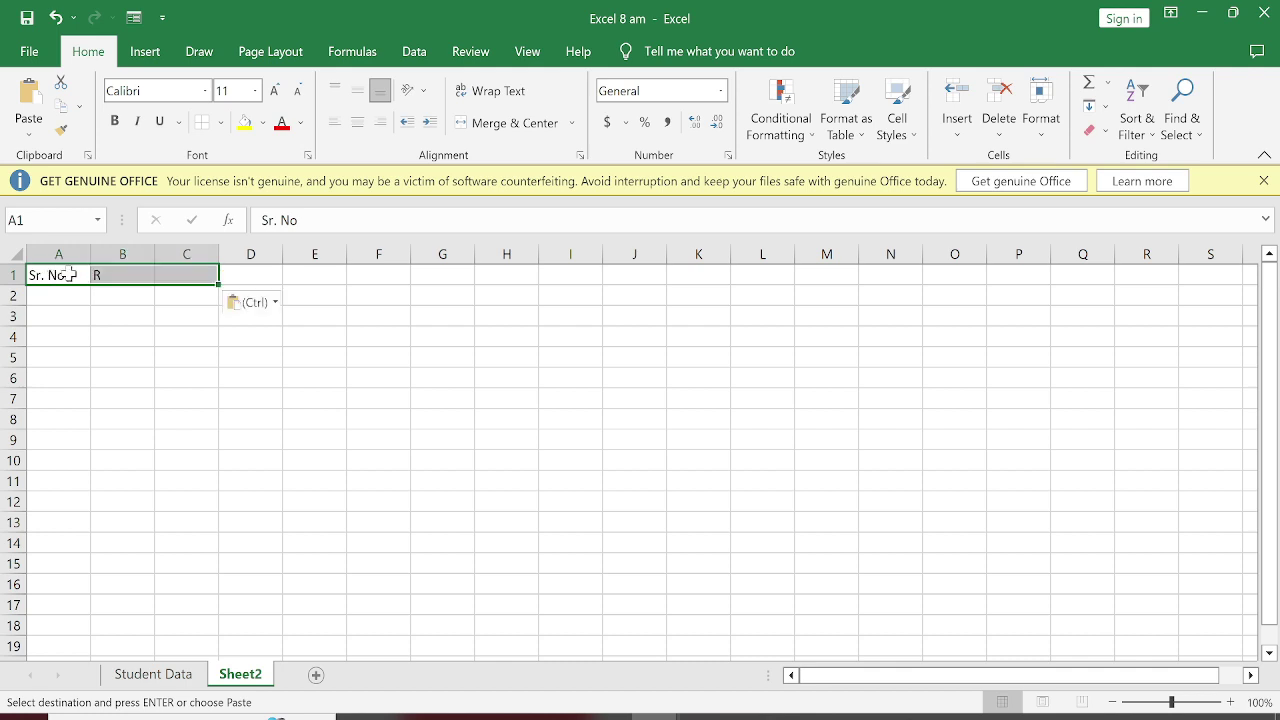
{"action": "left_click", "coordinate": [183, 318]}
{"action": "left_click", "coordinate": [183, 283]}
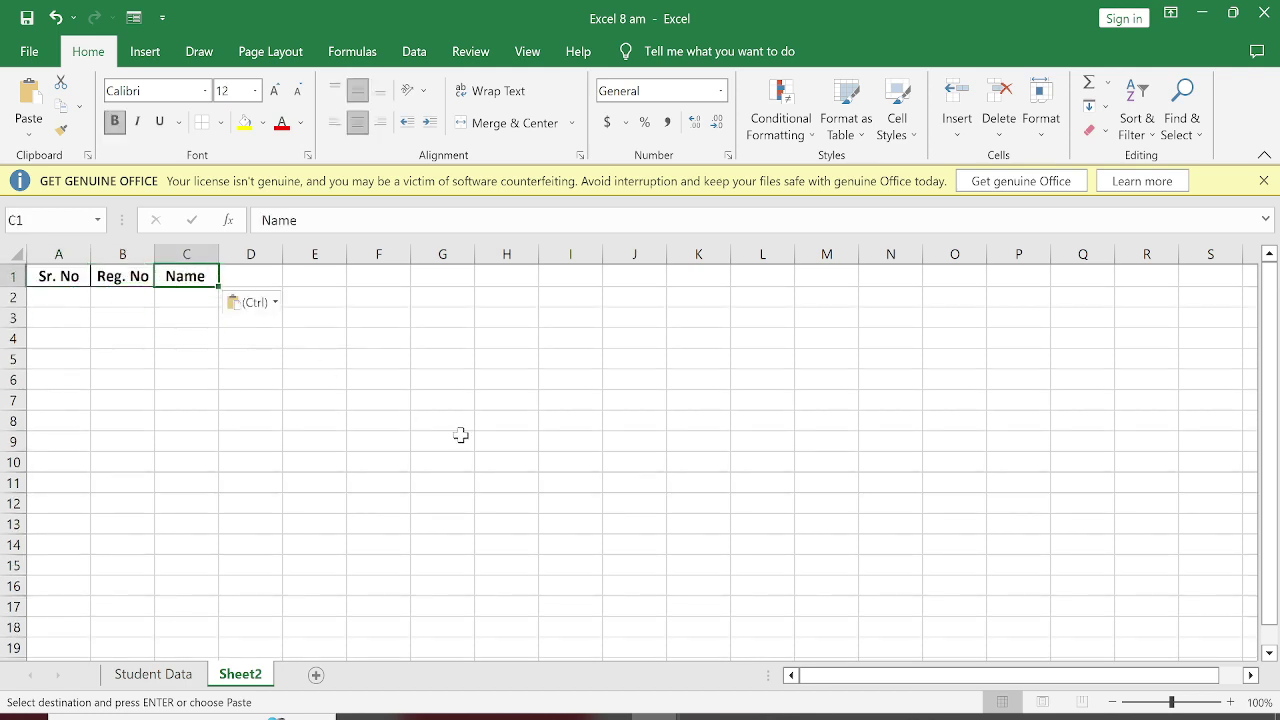
{"action": "key", "text": "Right"}
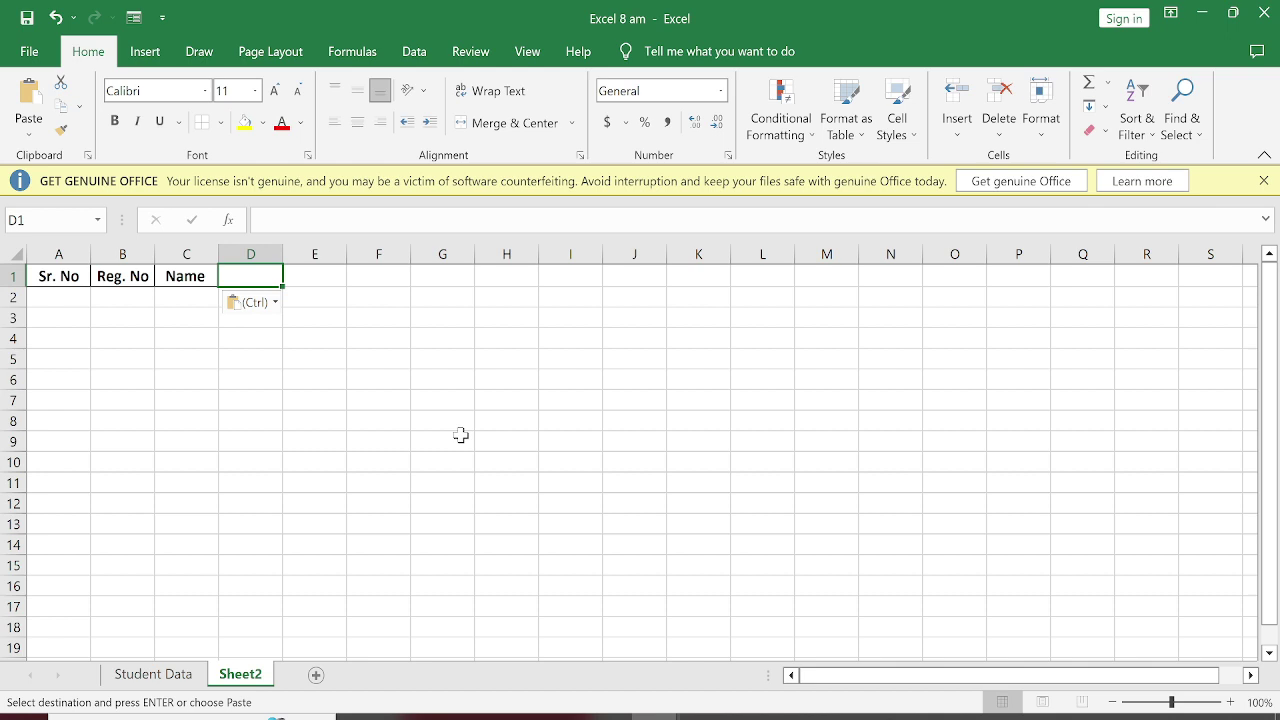
{"action": "type", "text": "Re"}
{"action": "key", "text": "BackSpace"}
{"action": "key", "text": "BackSpace"}
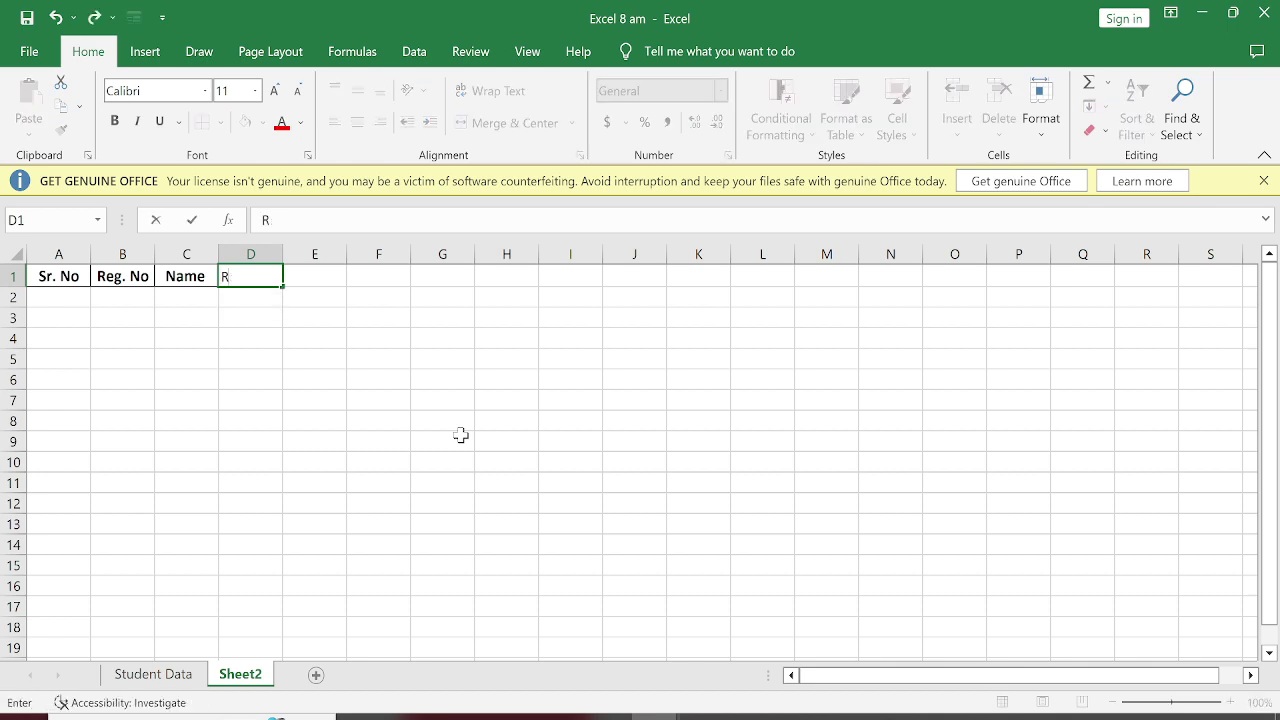
{"action": "type", "text": "Mob"}
{"action": "key", "text": "BackSpace"}
{"action": "key", "text": "BackSpace"}
{"action": "key", "text": "BackSpace"}
Step: Enter 1 in D1 and 2 in E1, and fill the day number series across to 31 in AH1
{"action": "type", "text": "1"}
{"action": "key", "text": "Tab"}
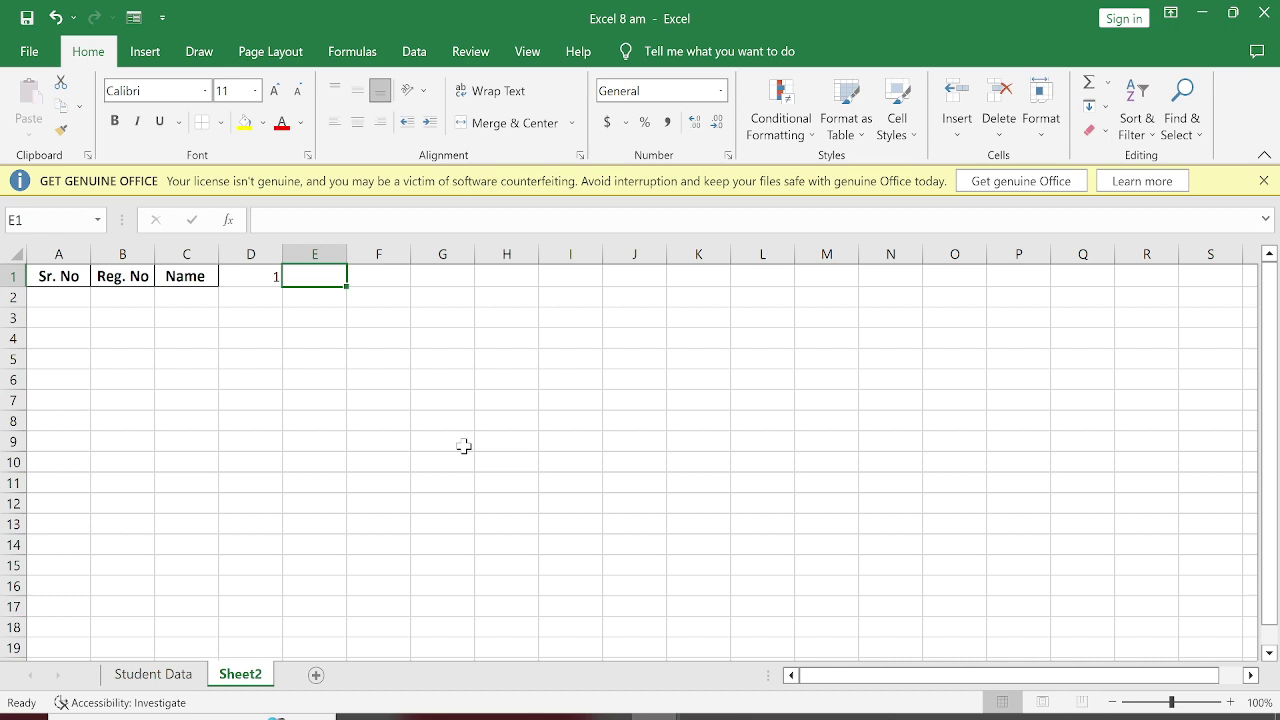
{"action": "type", "text": "2"}
{"action": "key", "text": "Tab"}
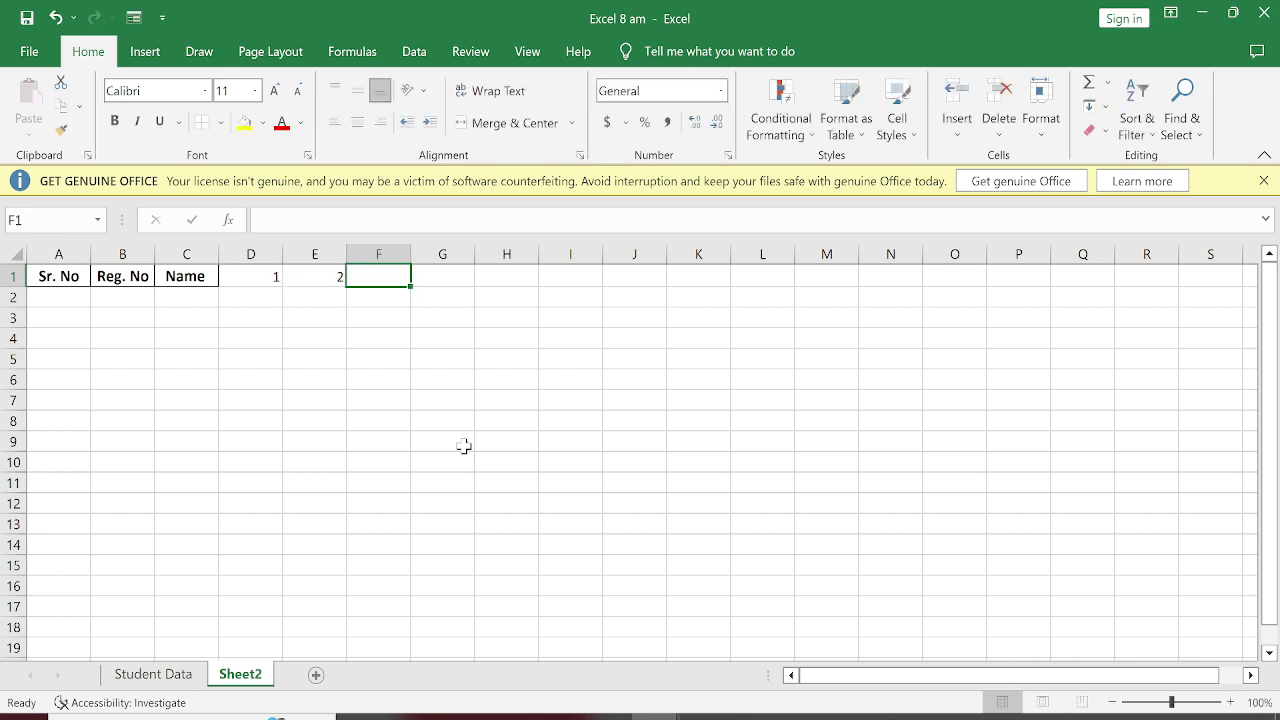
{"action": "left_click", "coordinate": [265, 276]}
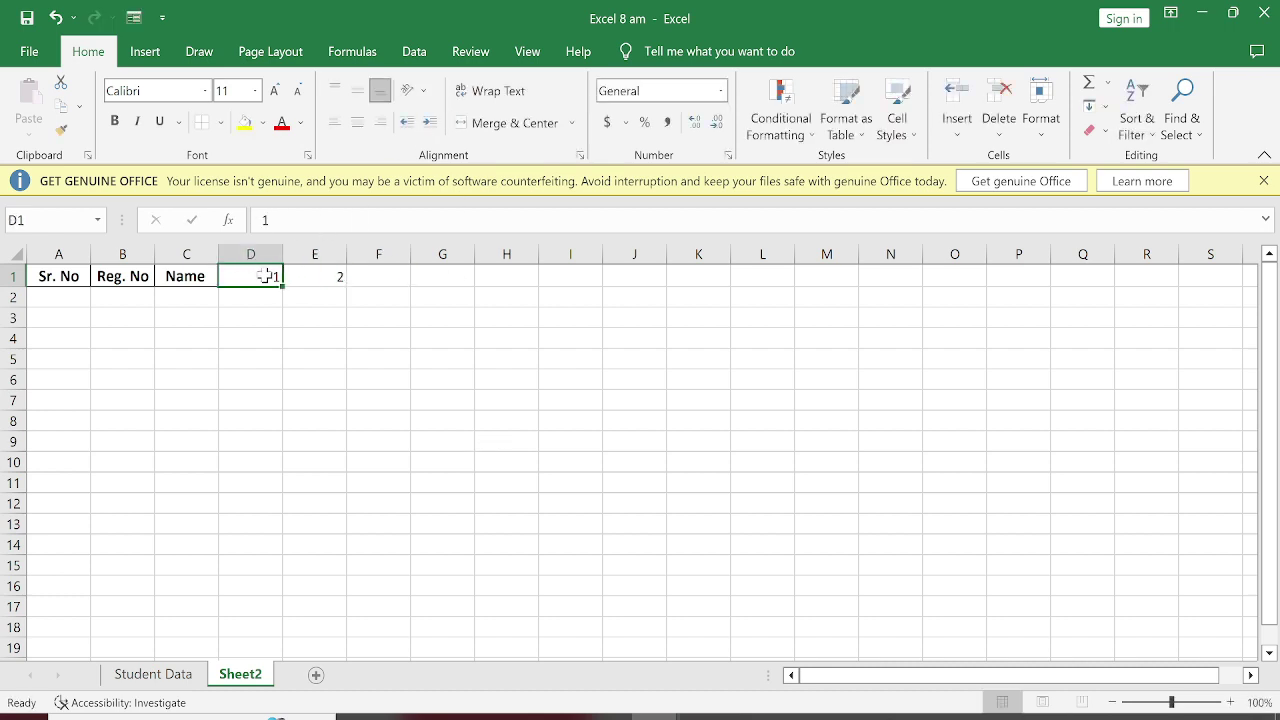
{"action": "mouse_move", "coordinate": [265, 276]}
{"action": "left_mouse_down"}
{"action": "mouse_move", "coordinate": [720, 298]}
{"action": "mouse_move", "coordinate": [1262, 280]}
{"action": "mouse_move", "coordinate": [1203, 251]}
{"action": "mouse_move", "coordinate": [754, 251]}
{"action": "mouse_move", "coordinate": [443, 280]}
{"action": "mouse_move", "coordinate": [475, 282]}
{"action": "left_mouse_up"}
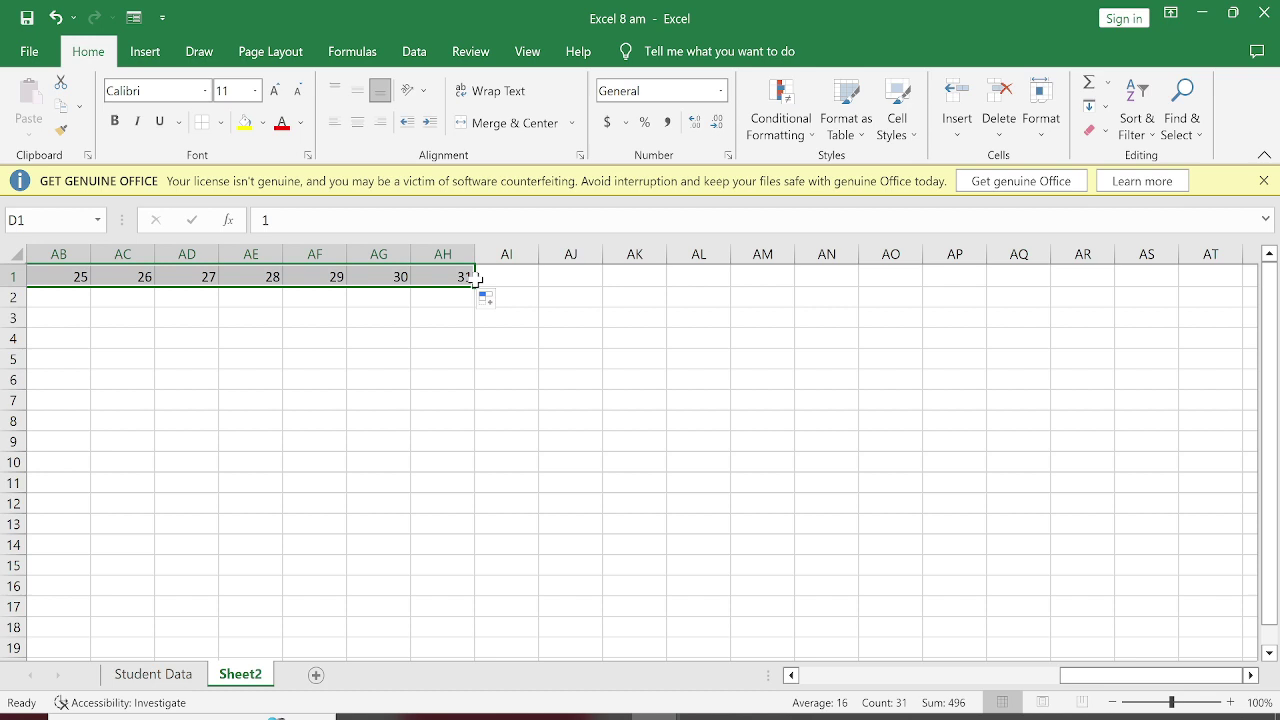
Step: Set the column width of the day columns D to AH to 2.5
{"action": "left_click_drag", "start_coordinate": [1108, 680], "coordinate": [794, 686]}
{"action": "left_click", "coordinate": [791, 676]}
{"action": "left_click", "coordinate": [791, 676]}
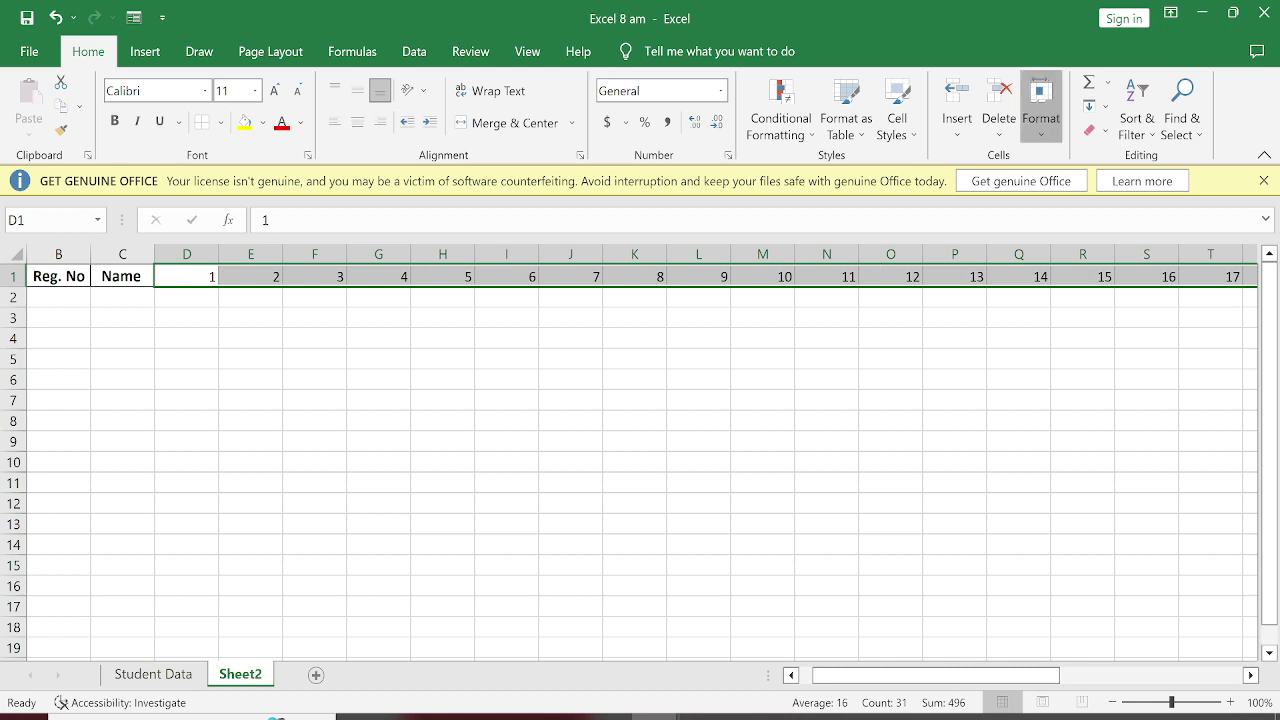
{"action": "left_click", "coordinate": [1040, 105]}
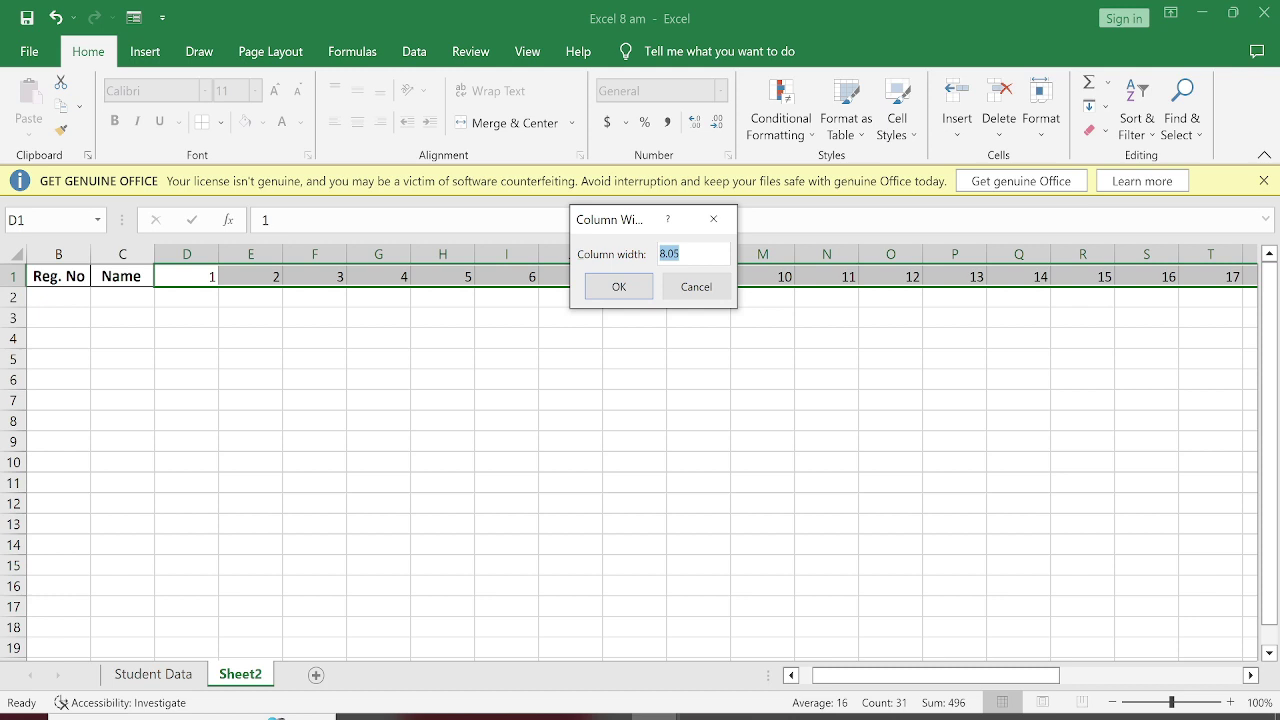
{"action": "type", "text": "2.5"}
{"action": "key", "text": "Return"}
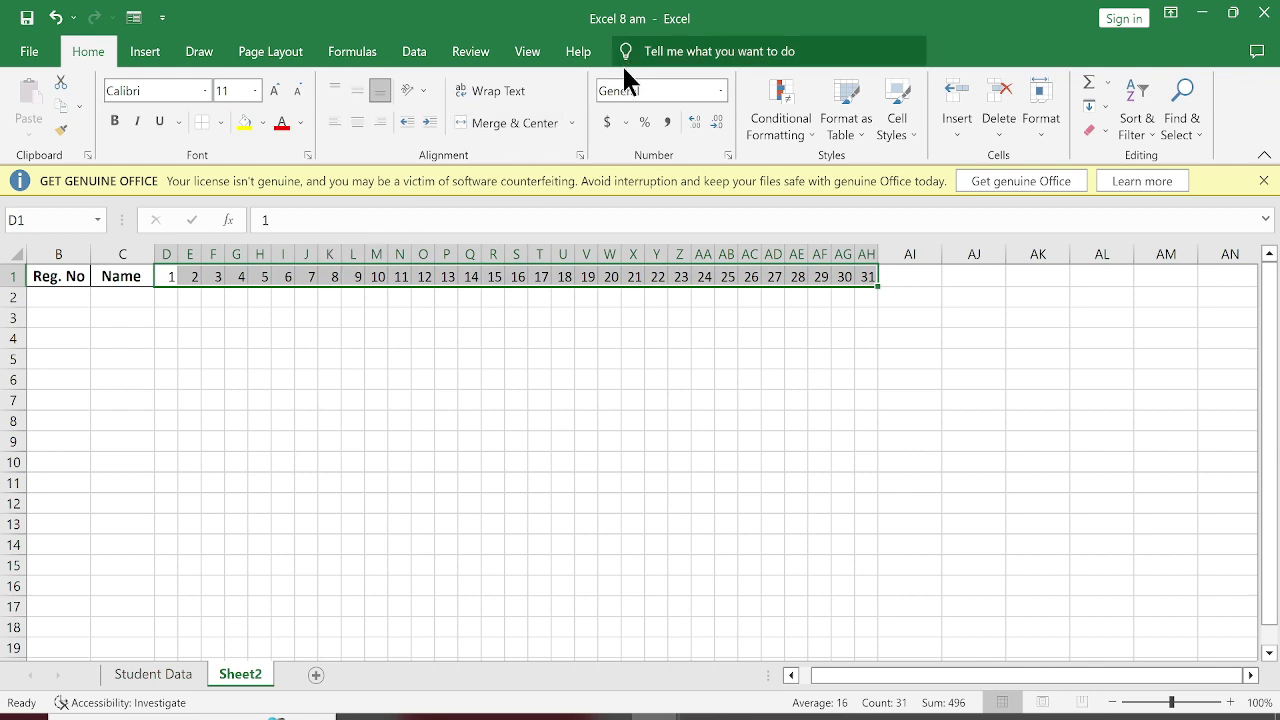
Step: Center the day numbers in D1:AH1 horizontally and vertically and make them bold
{"action": "left_click", "coordinate": [358, 128]}
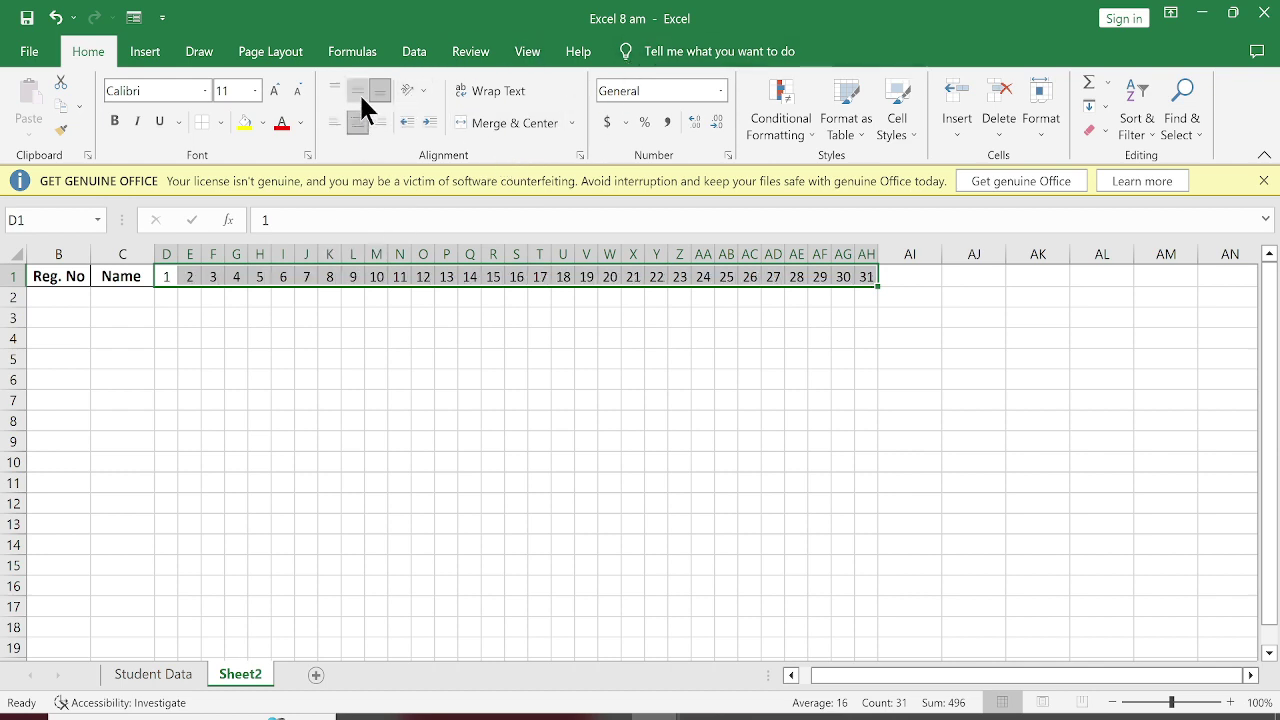
{"action": "left_click", "coordinate": [358, 88]}
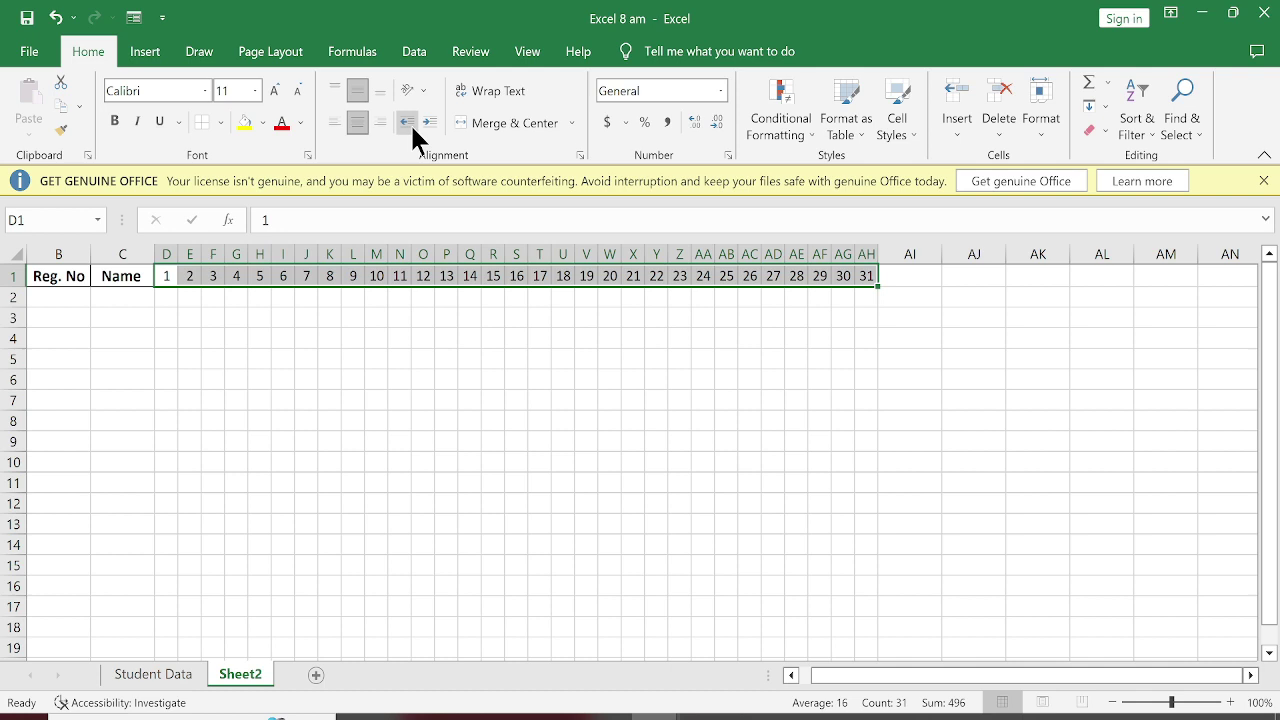
{"action": "left_click", "coordinate": [115, 121]}
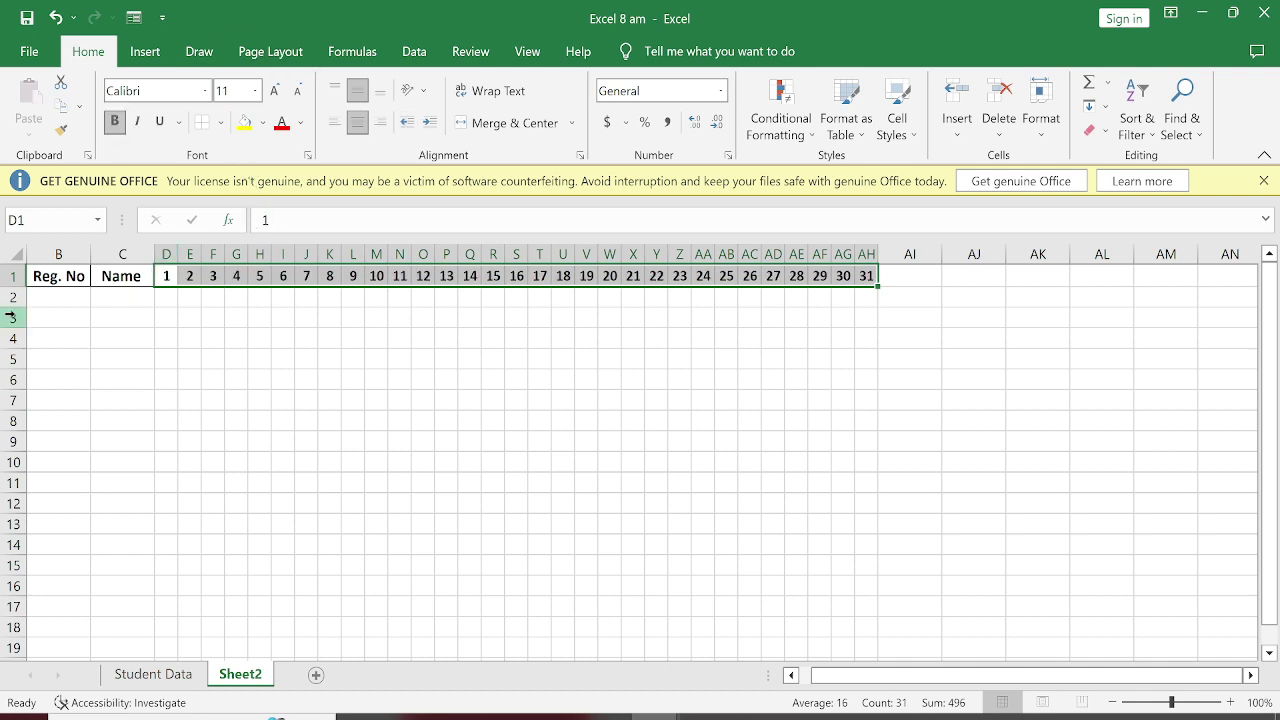
Step: Apply all borders to the attendance table range A1:AK12
{"action": "left_click_drag", "start_coordinate": [48, 277], "coordinate": [1111, 503]}
{"action": "left_click", "coordinate": [127, 322]}
{"action": "left_click", "coordinate": [72, 281]}
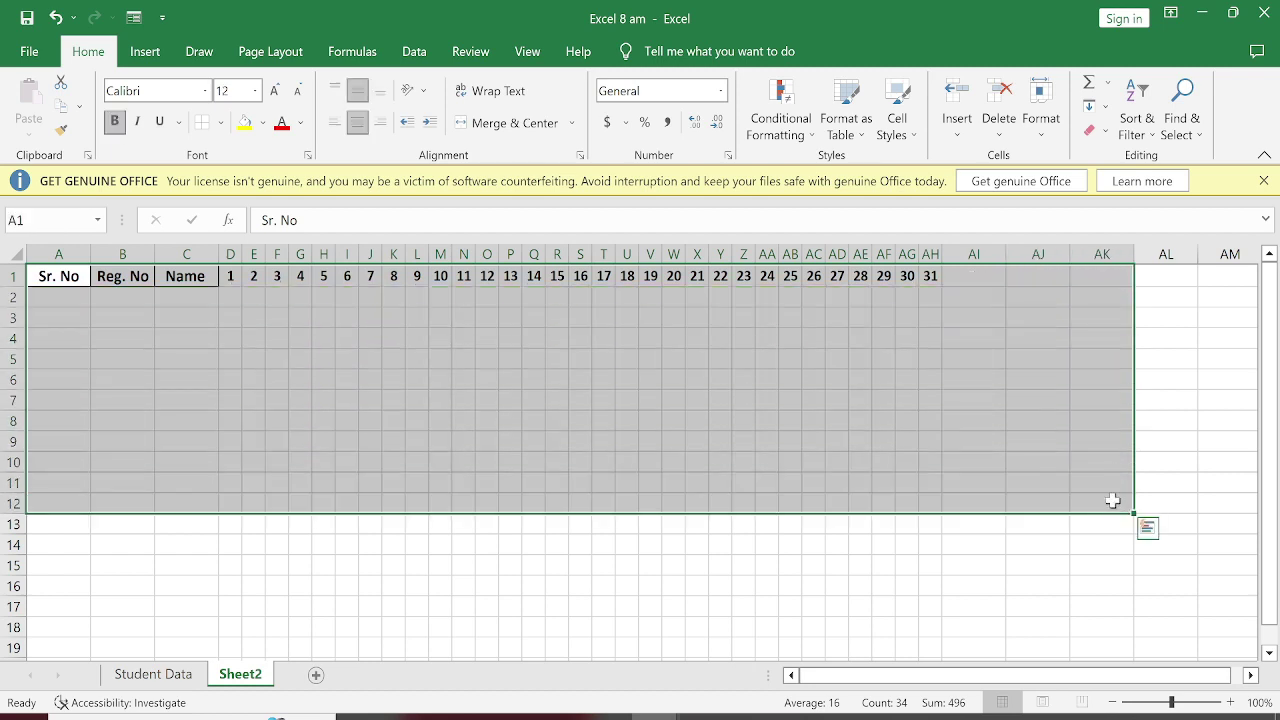
{"action": "left_click", "coordinate": [206, 123]}
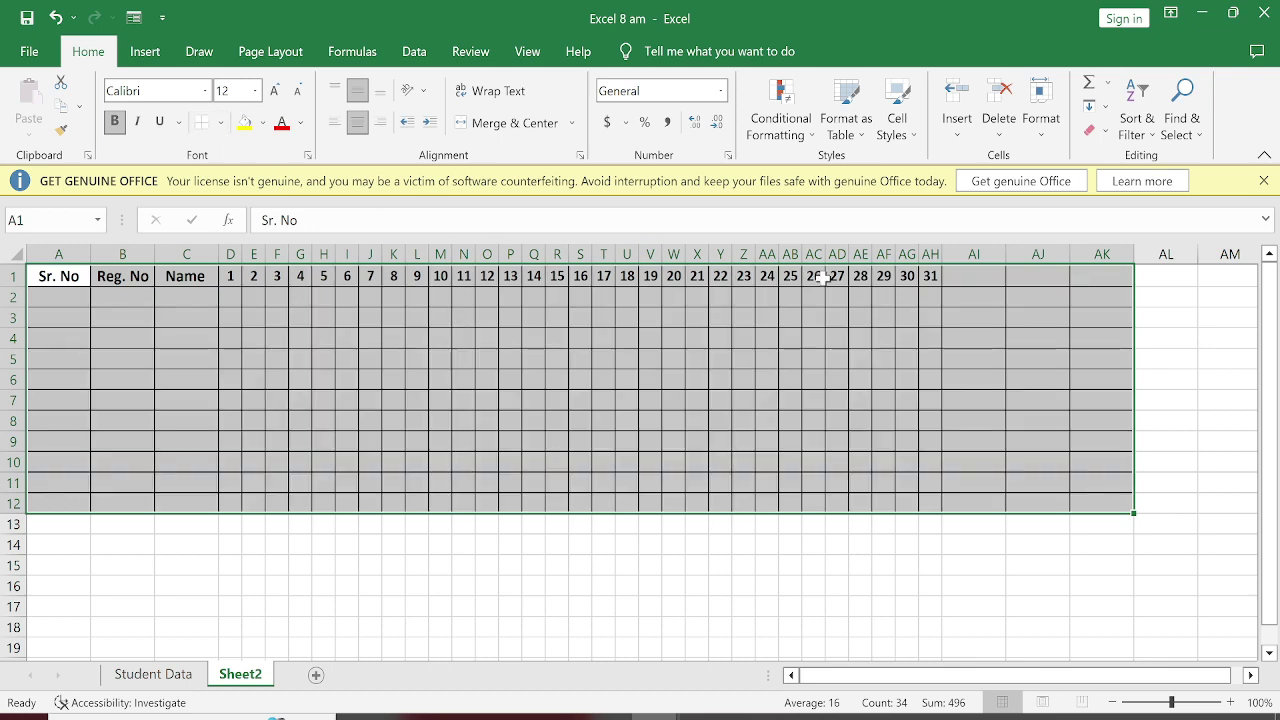
Step: Enter the headings "Persent" in AI1 and "Absent" in AJ1 after the day columns
{"action": "left_click", "coordinate": [986, 278]}
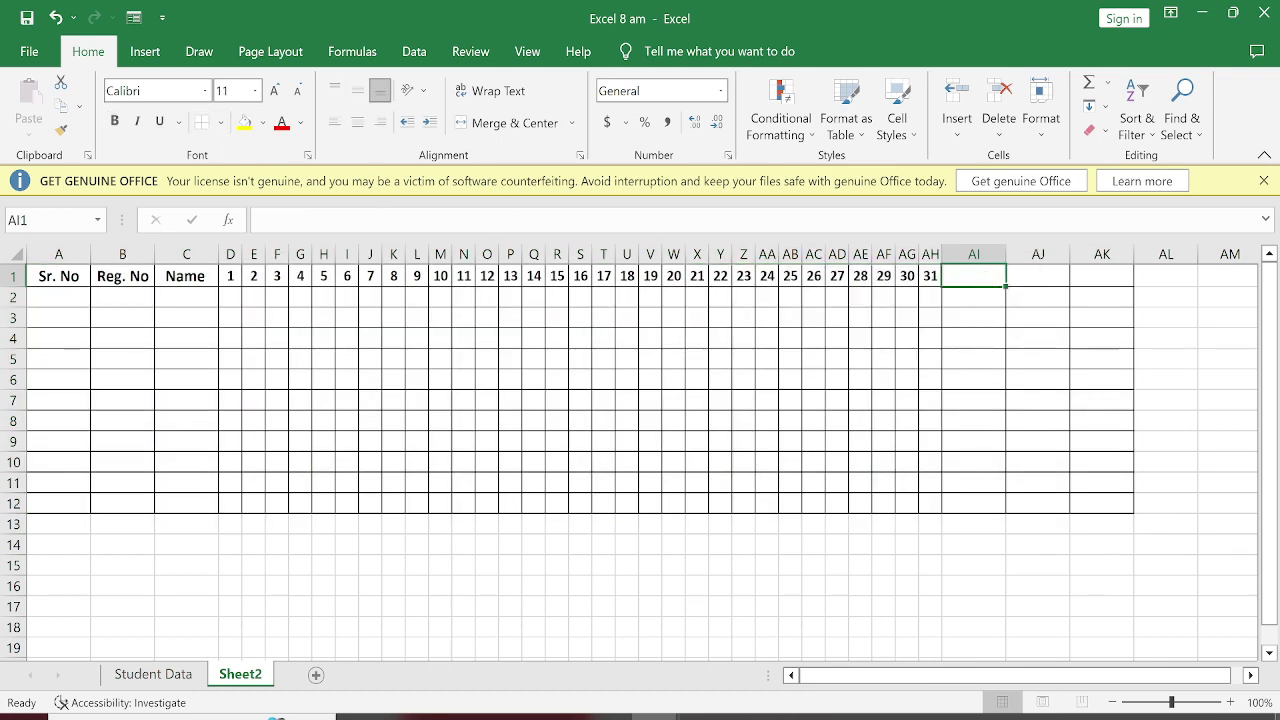
{"action": "type", "text": "Pe"}
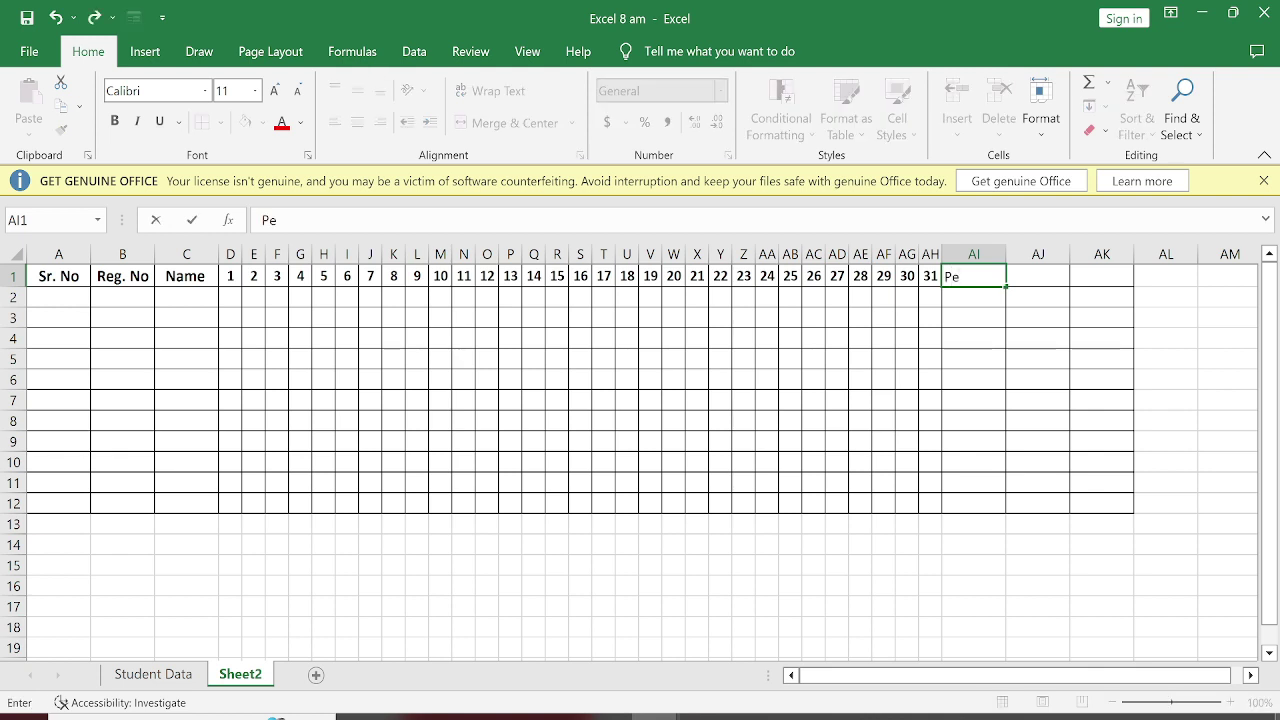
{"action": "type", "text": "rsent"}
{"action": "key", "text": "Tab"}
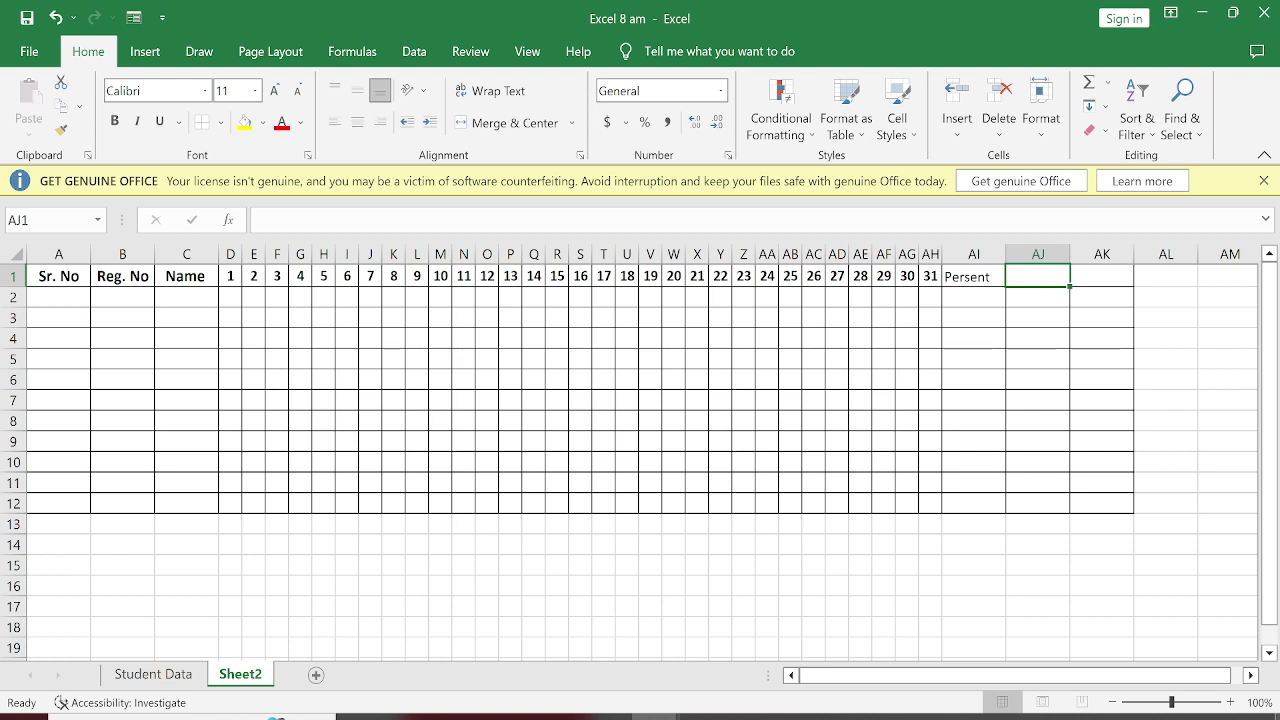
{"action": "type", "text": "b"}
{"action": "key", "text": "BackSpace"}
{"action": "type", "text": "Absent"}
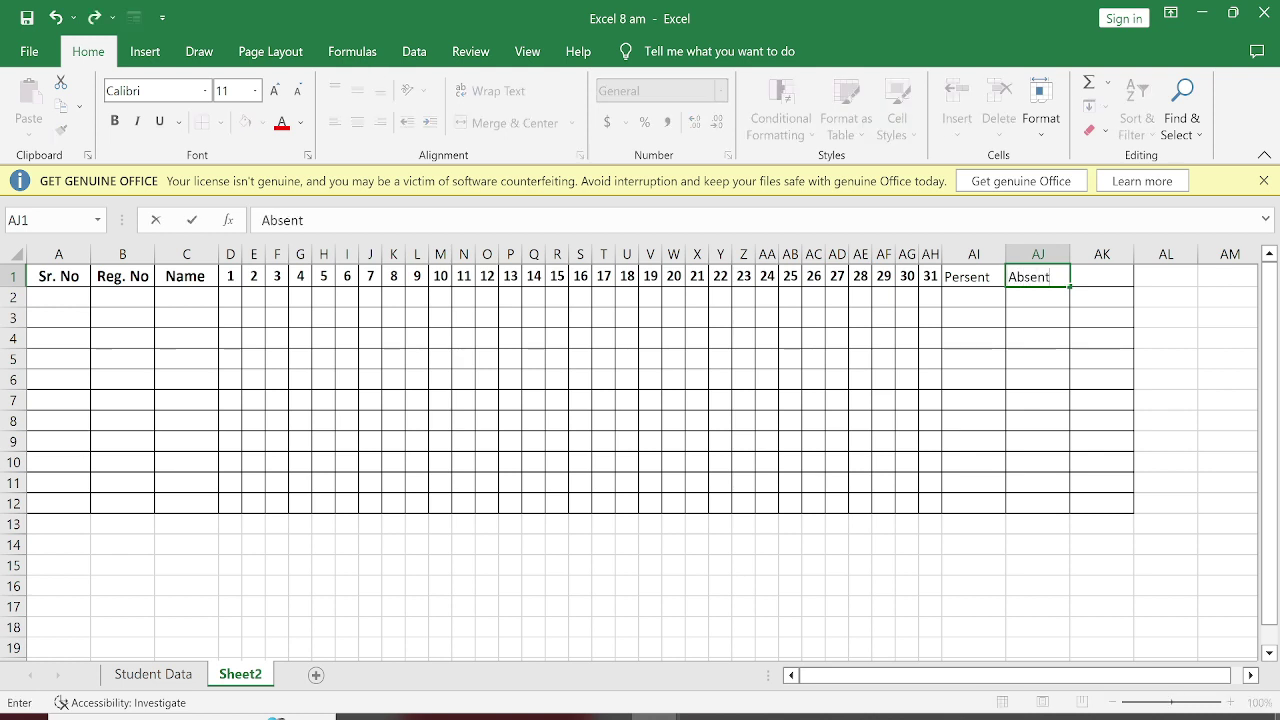
{"action": "key", "text": "Tab"}
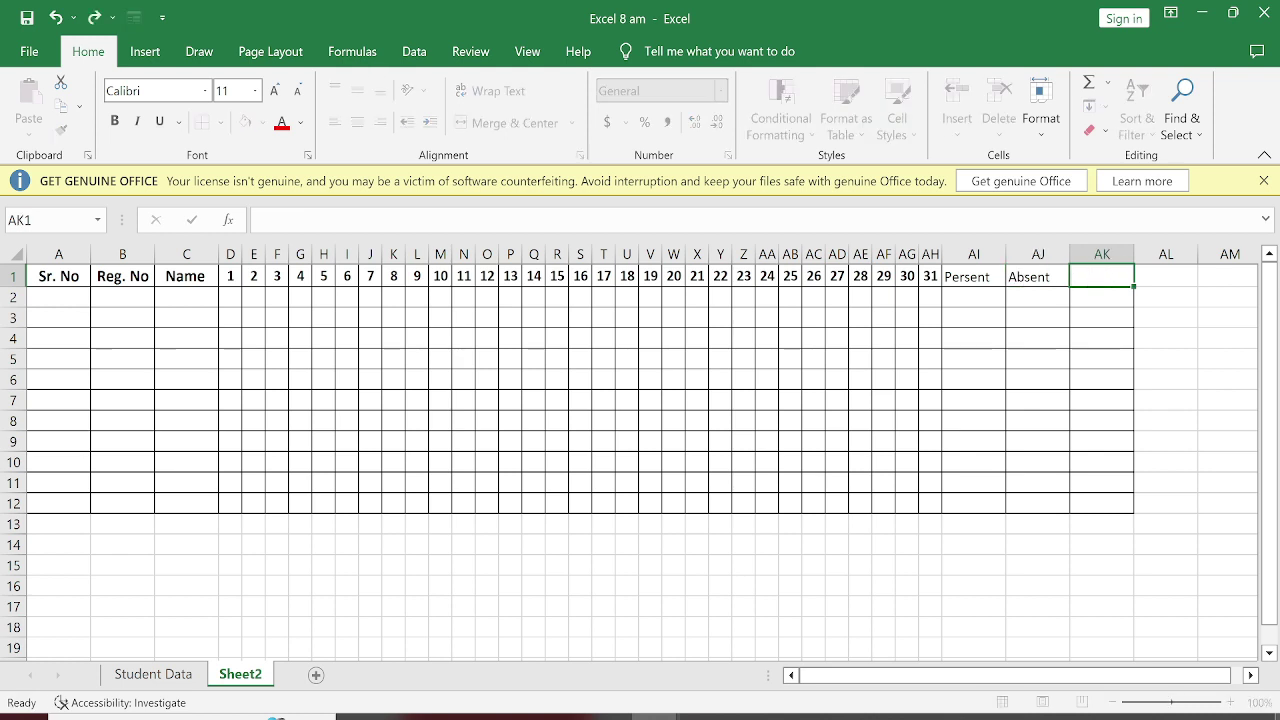
Step: Enter the heading "Remarks" in AK1 and apply the Name heading's formatting to the headings AI1:AK1
{"action": "type", "text": "Remarks"}
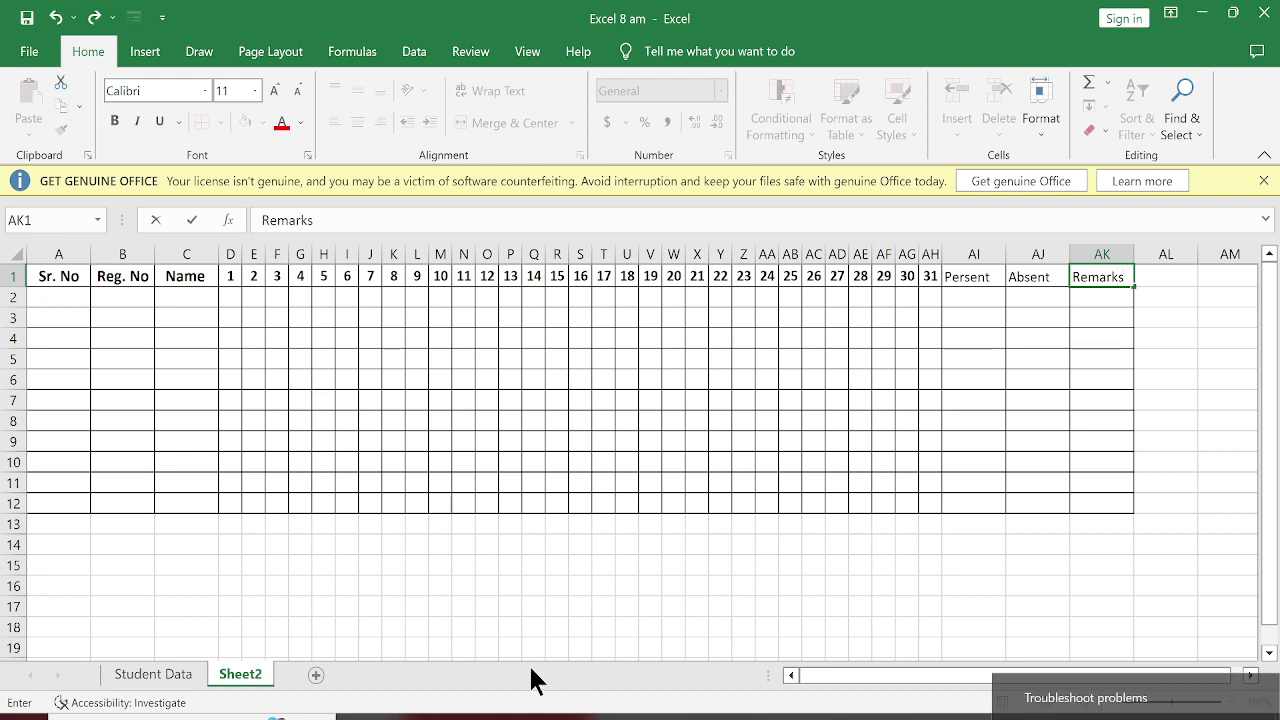
{"action": "left_click", "coordinate": [186, 281]}
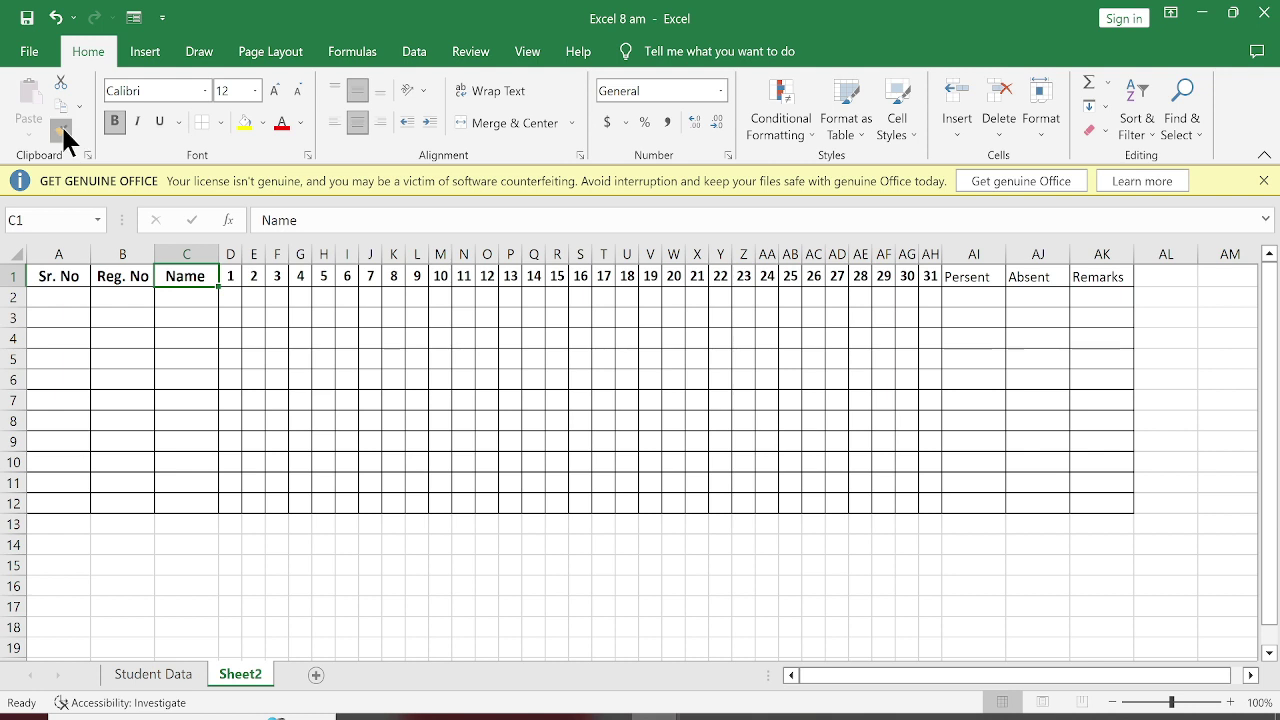
{"action": "left_click", "coordinate": [60, 129]}
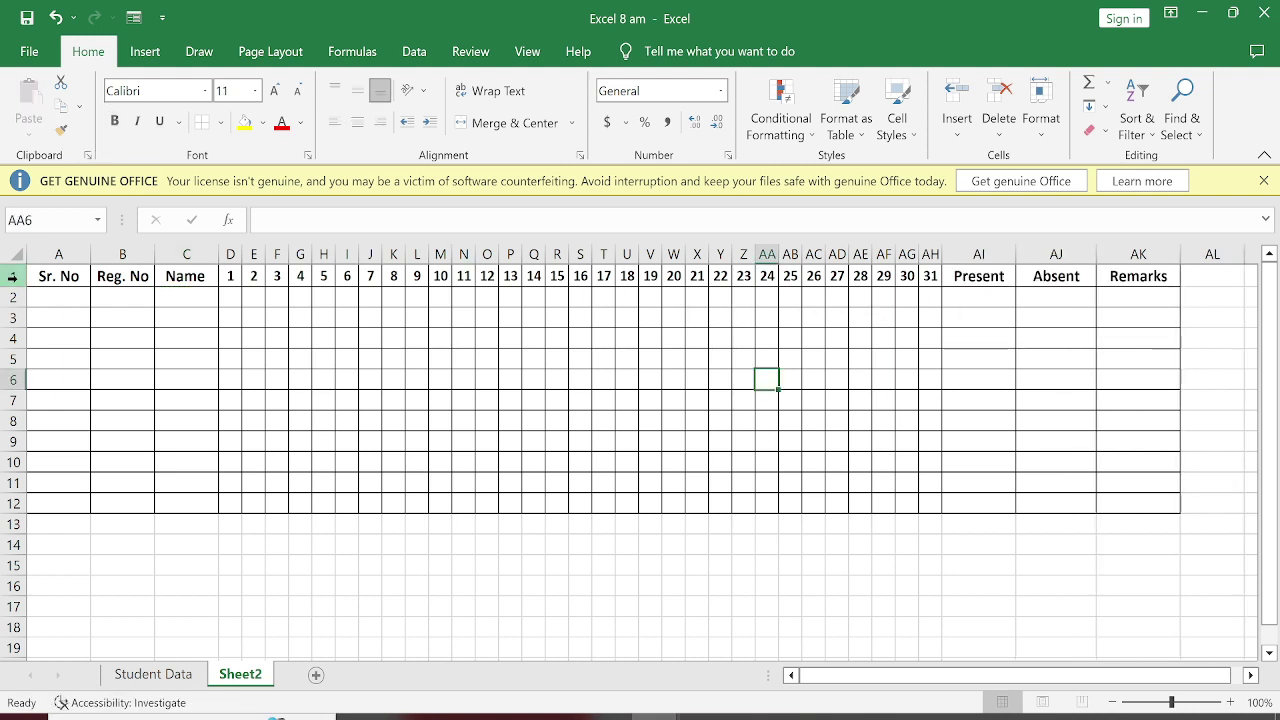
Step: Insert a blank row above the attendance heading row
{"action": "left_click", "coordinate": [13, 276]}
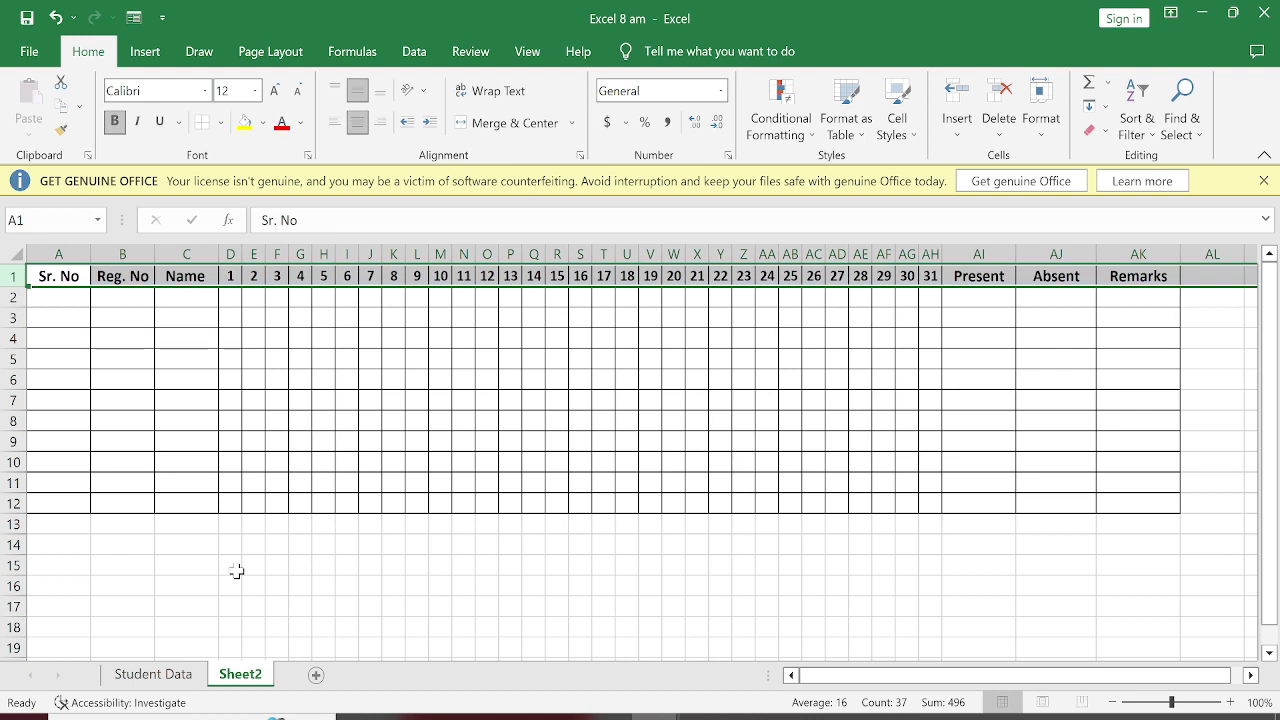
{"action": "left_click", "coordinate": [135, 341]}
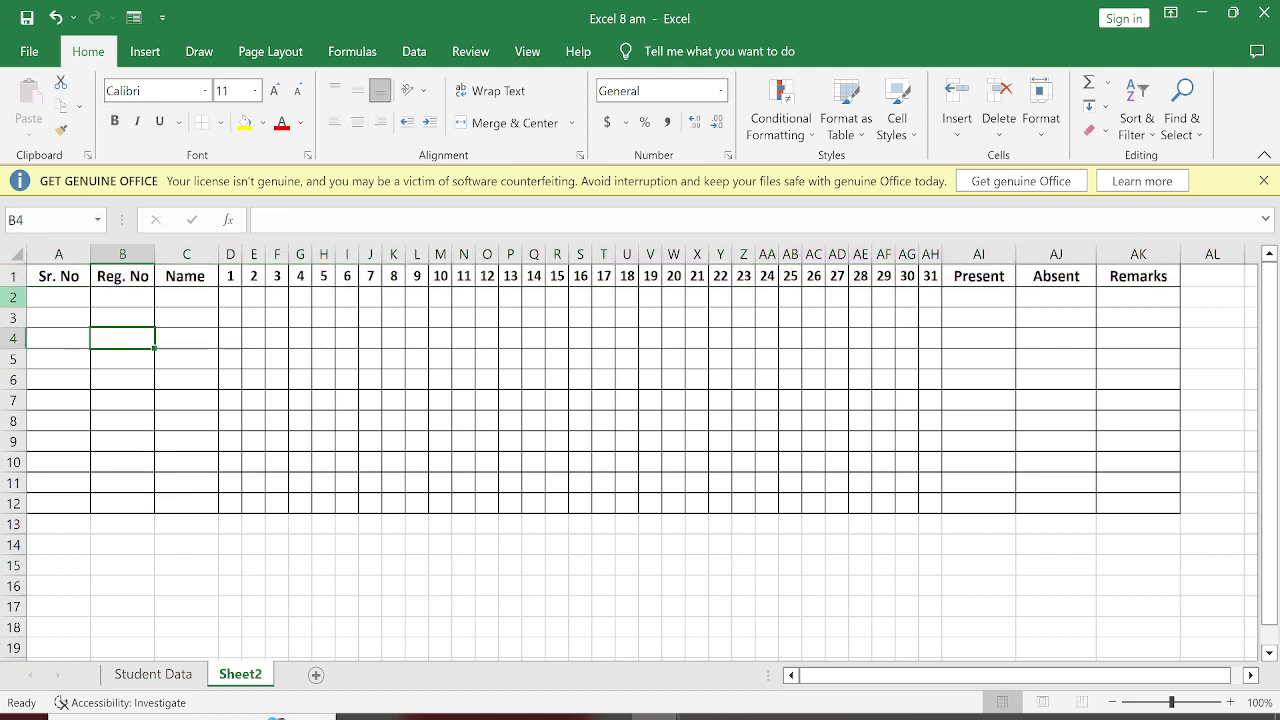
{"action": "left_click", "coordinate": [10, 276]}
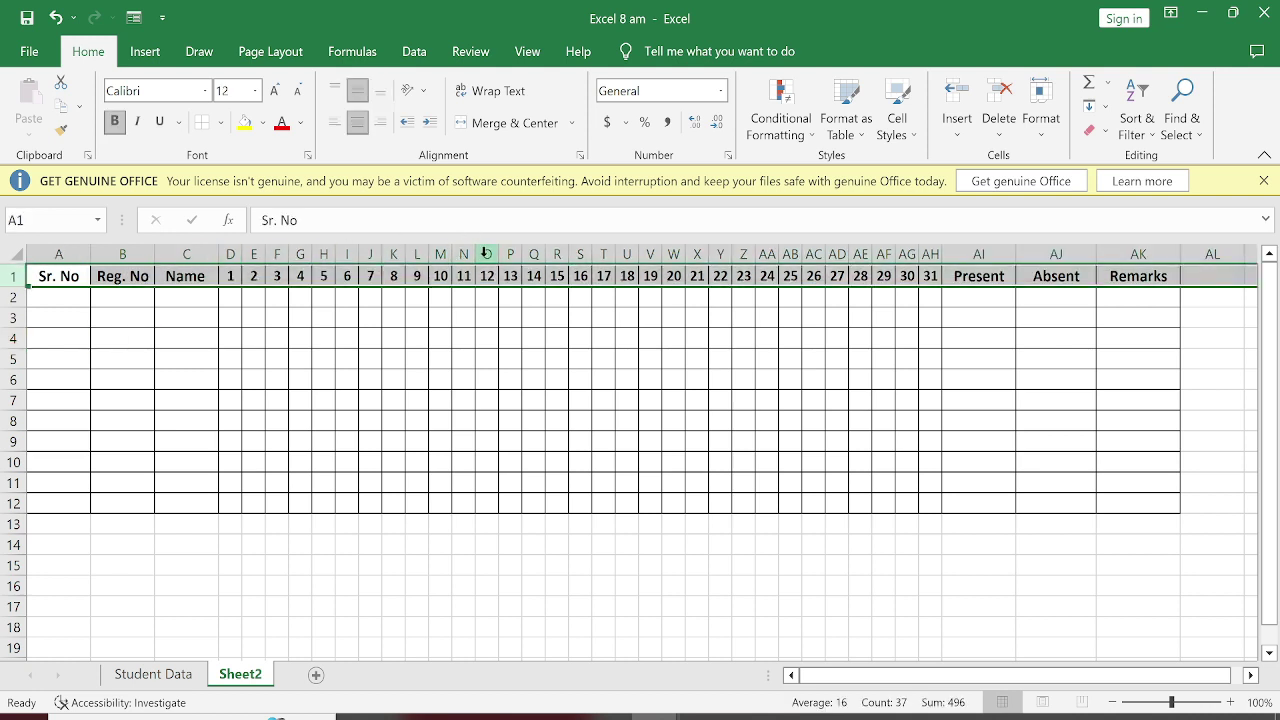
{"action": "left_click", "coordinate": [958, 95]}
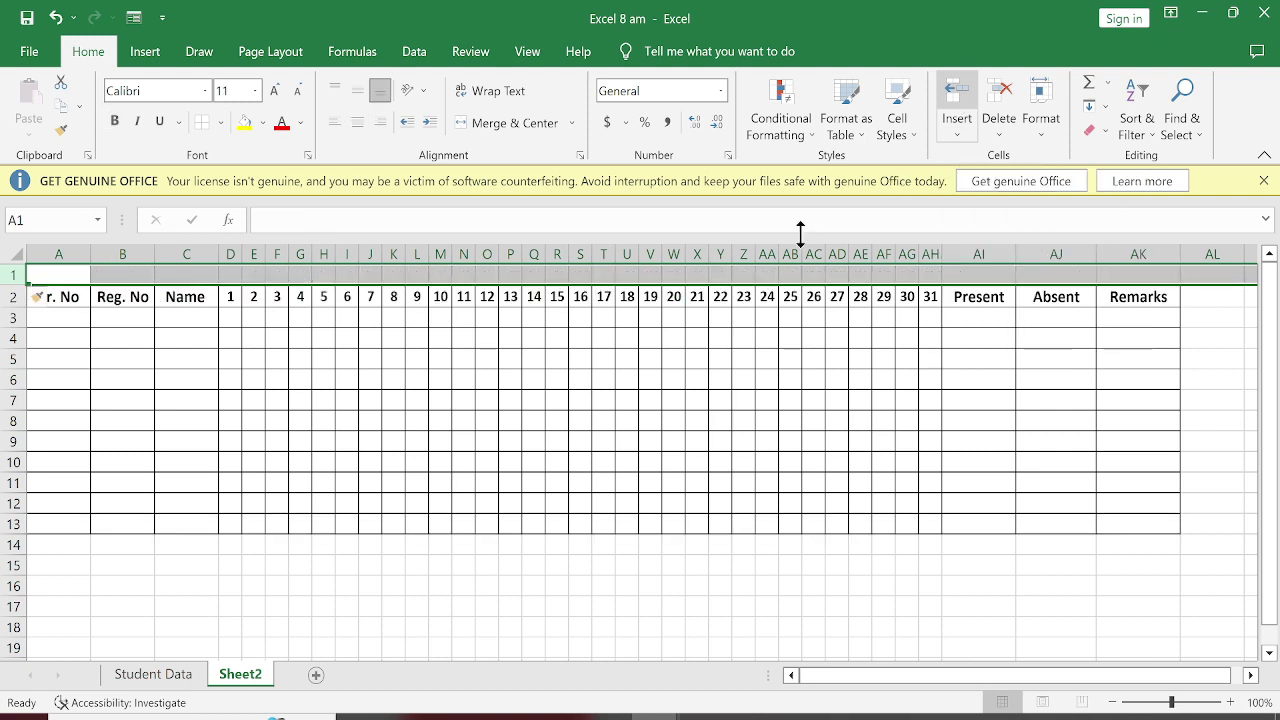
{"action": "left_click", "coordinate": [509, 439]}
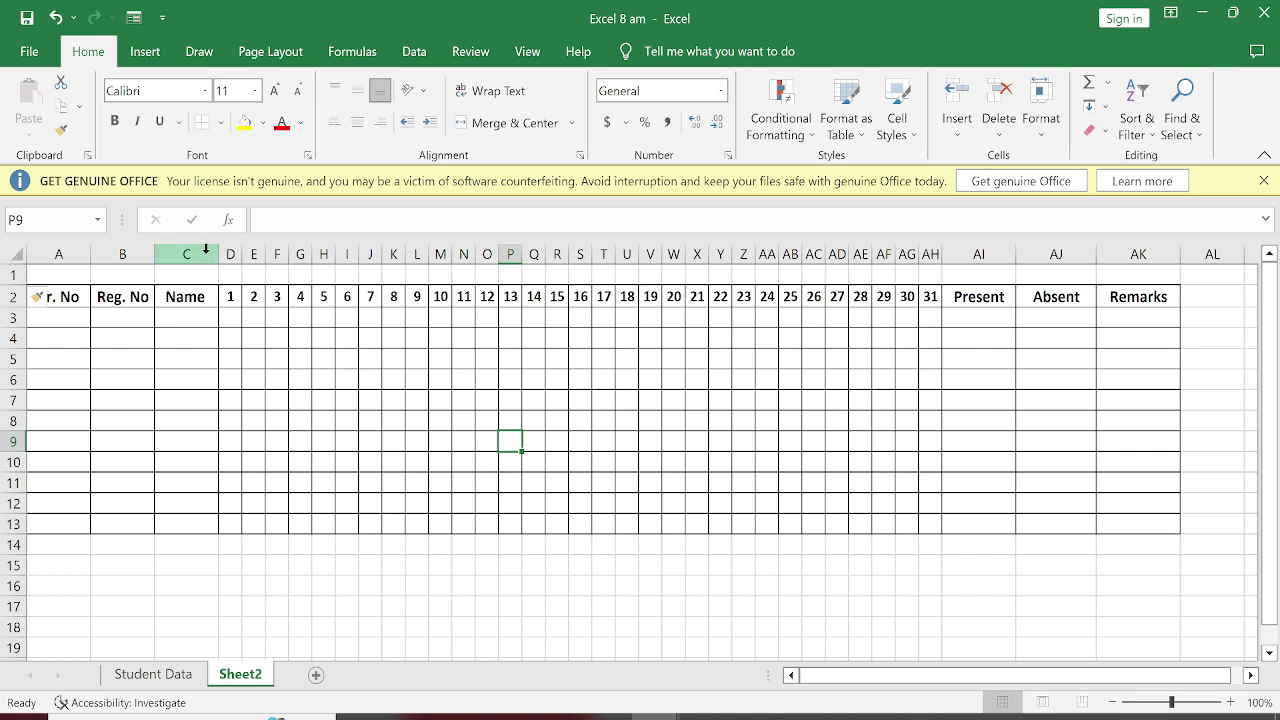
Step: Insert a blank column before the Name column and delete it again
{"action": "mouse_move", "coordinate": [205, 250]}
{"action": "left_mouse_down"}
{"action": "mouse_move", "coordinate": [268, 253]}
{"action": "mouse_move", "coordinate": [200, 253]}
{"action": "left_mouse_up"}
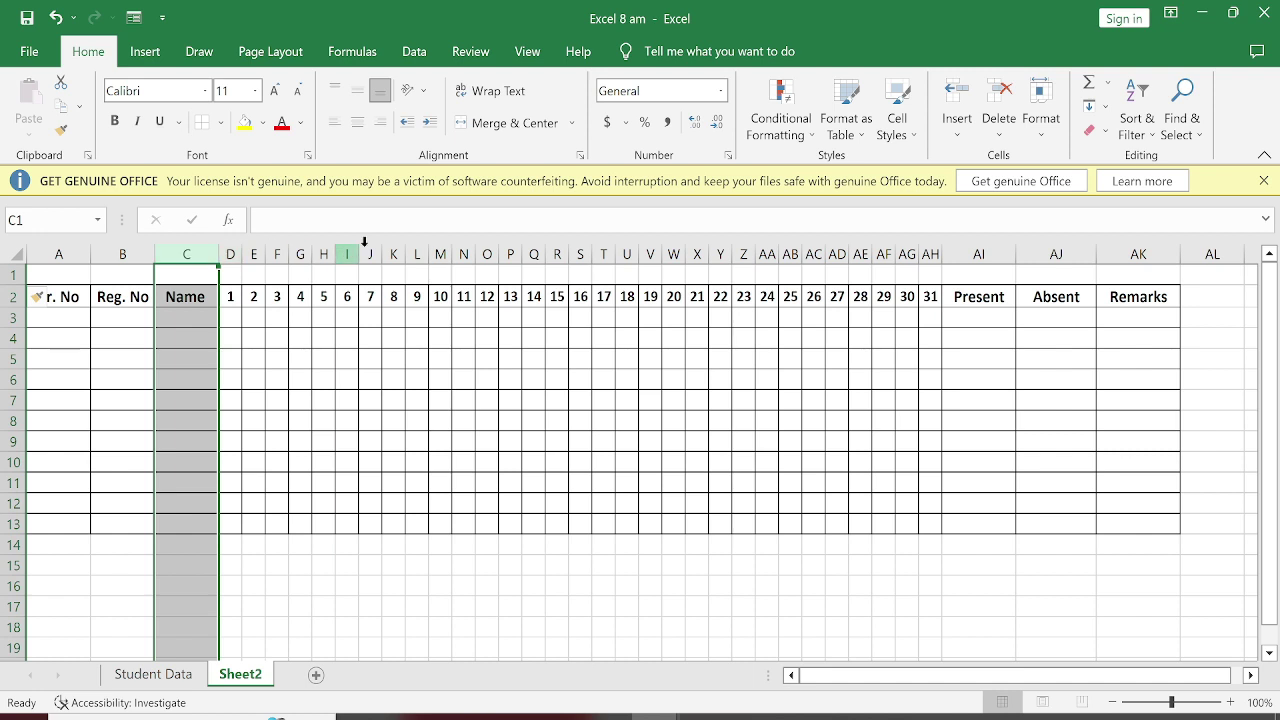
{"action": "left_click", "coordinate": [965, 100]}
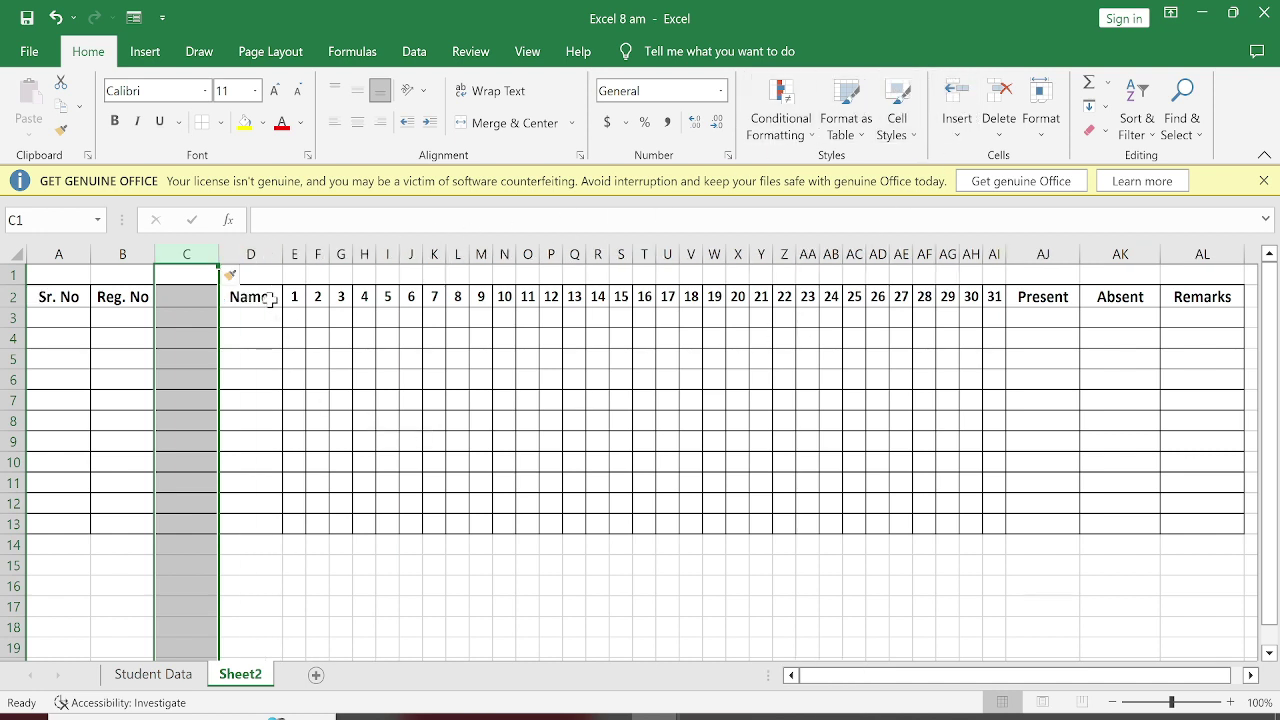
{"action": "left_click", "coordinate": [294, 399]}
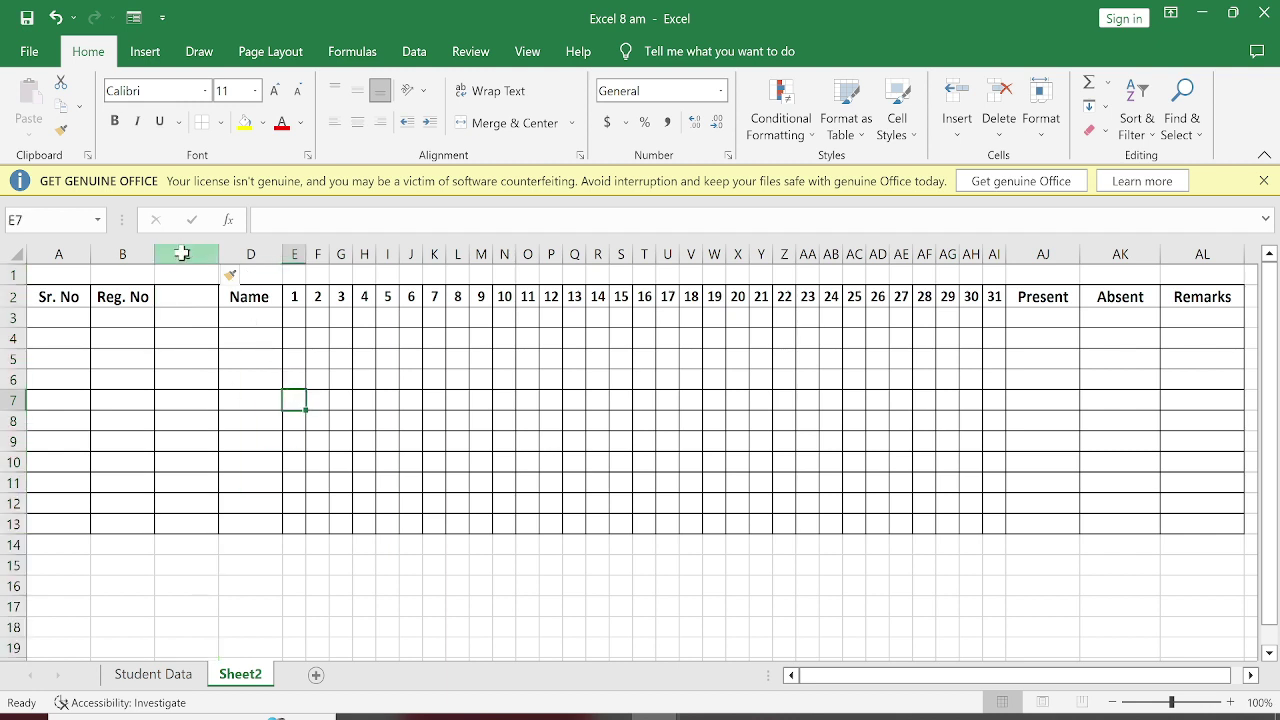
{"action": "left_click", "coordinate": [185, 252]}
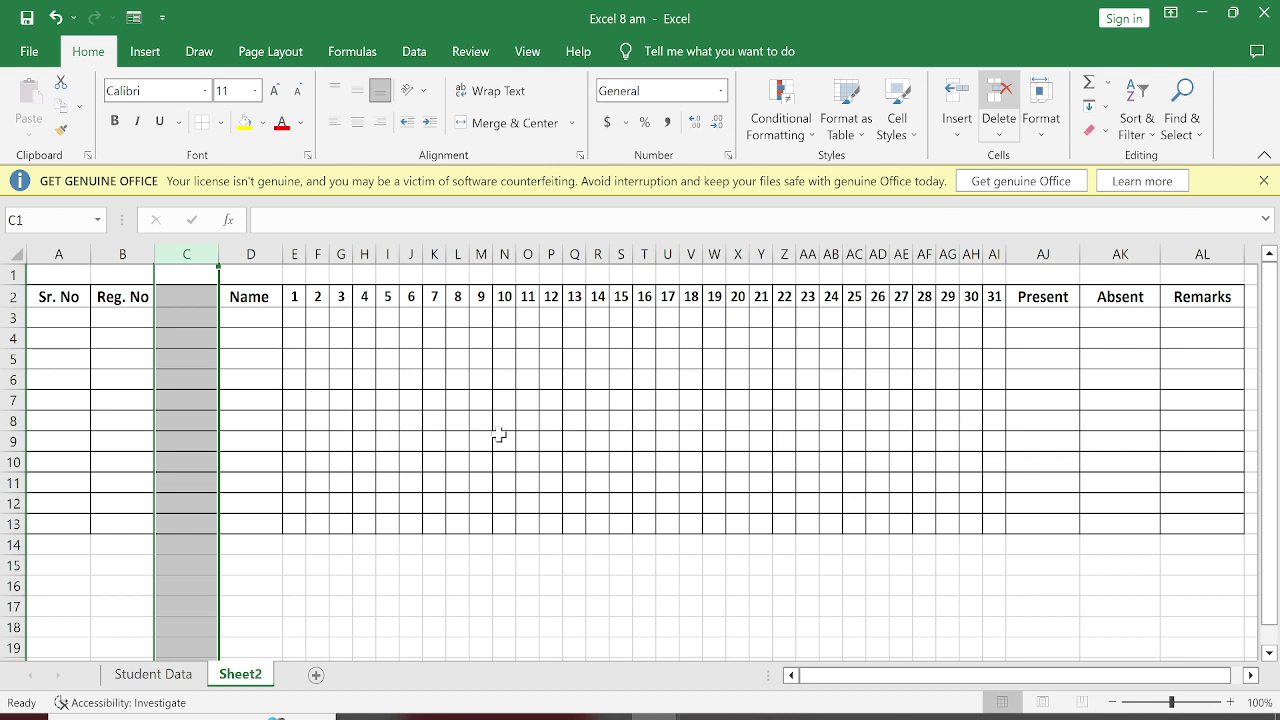
{"action": "key", "text": "ctrl+minus"}
{"action": "left_click", "coordinate": [417, 441]}
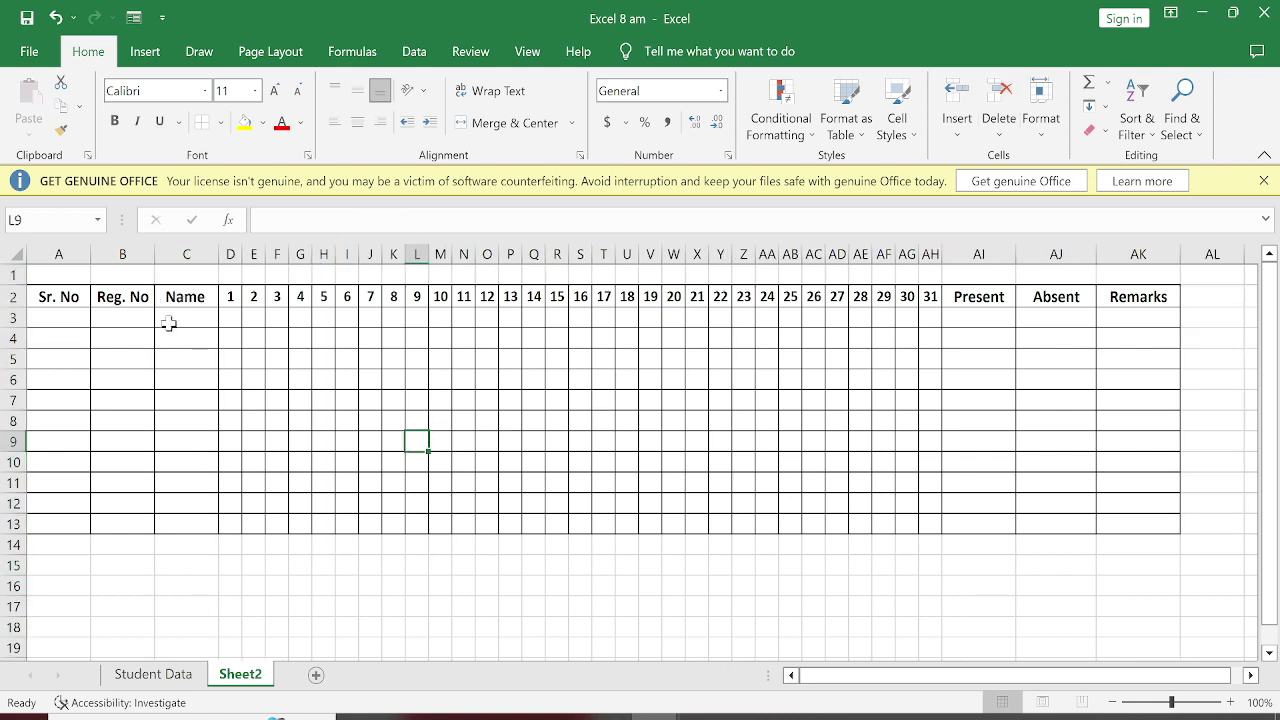
Step: Insert six blank columns before the day 7 column and delete them again
{"action": "left_click_drag", "start_coordinate": [370, 254], "coordinate": [490, 259]}
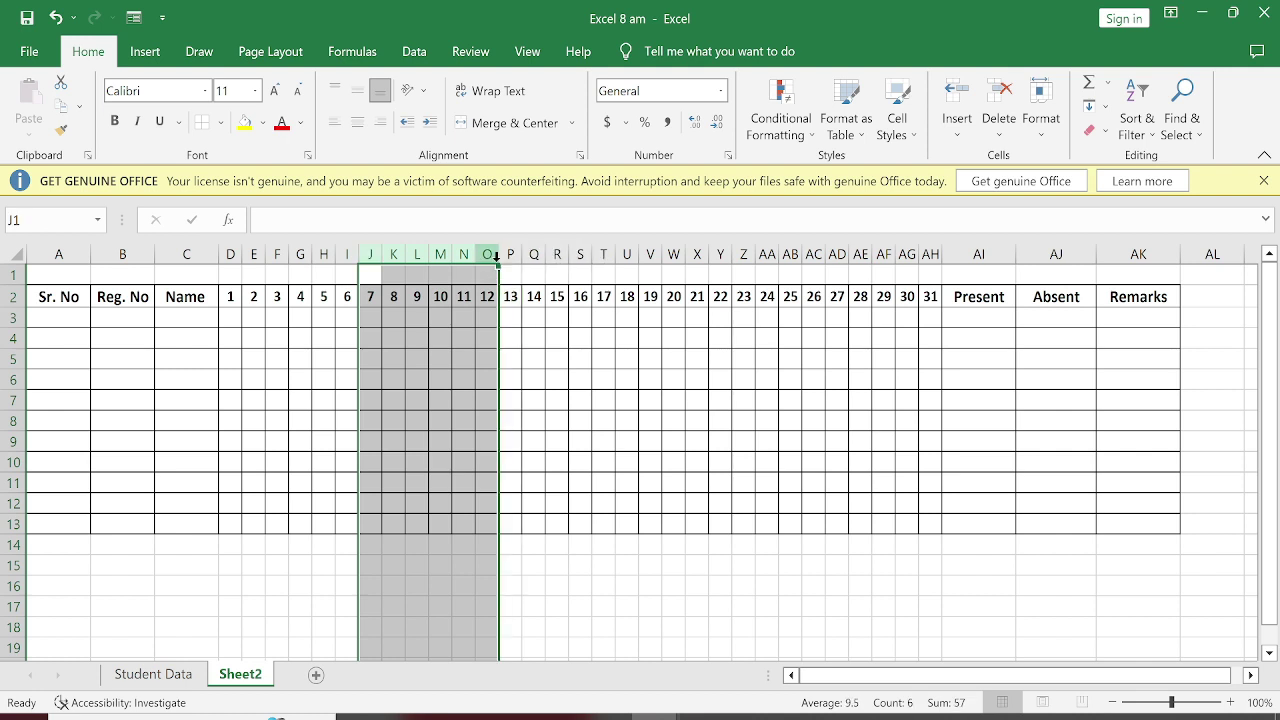
{"action": "left_click", "coordinate": [964, 82]}
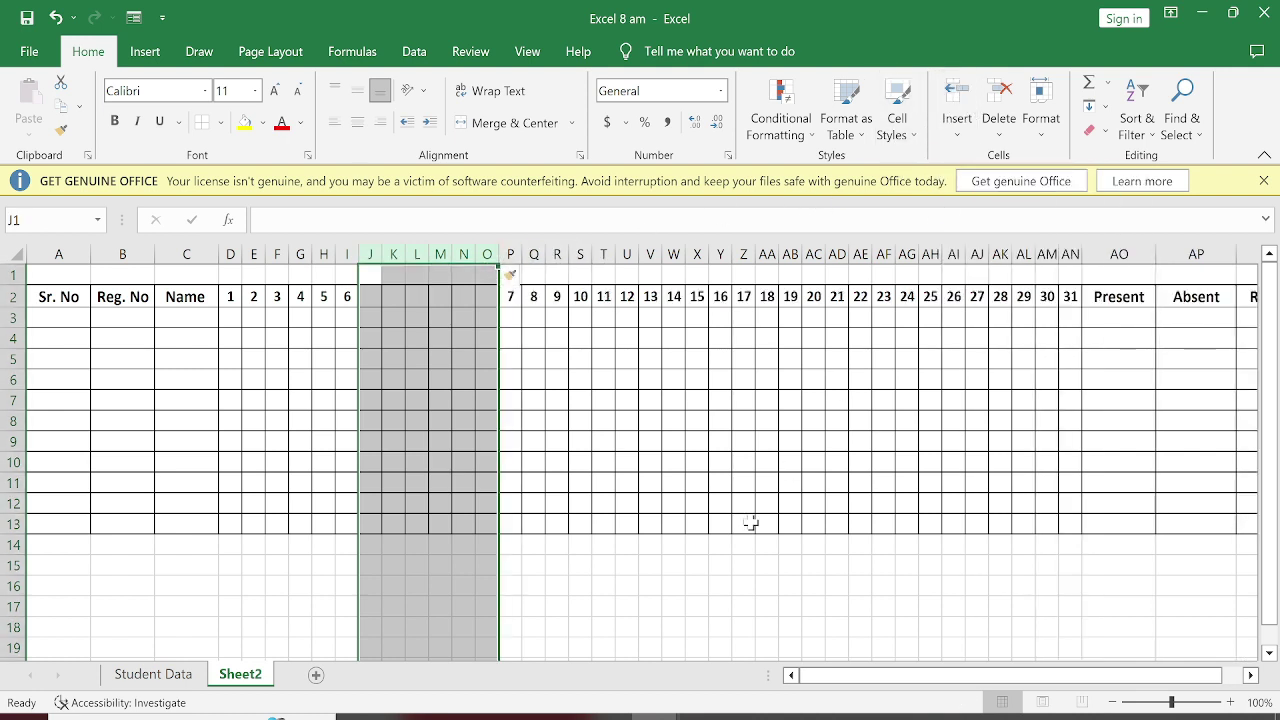
{"action": "left_click", "coordinate": [606, 502]}
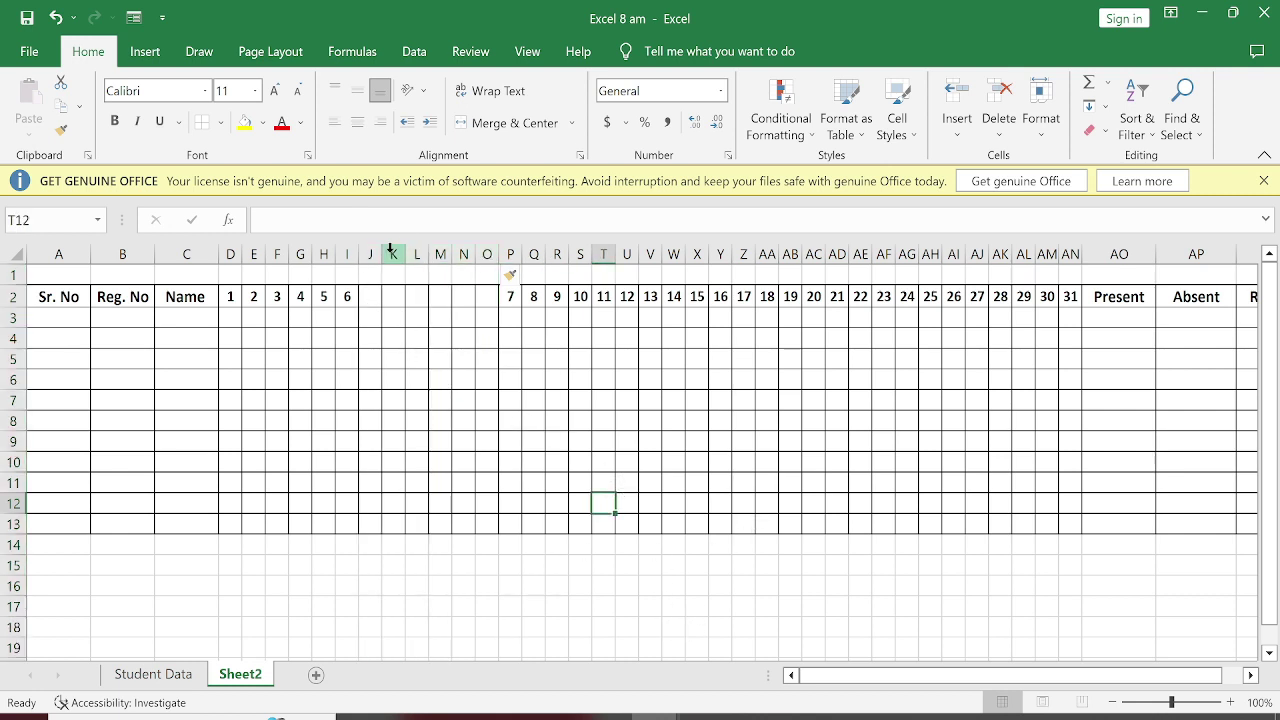
{"action": "left_click_drag", "start_coordinate": [370, 254], "coordinate": [492, 258]}
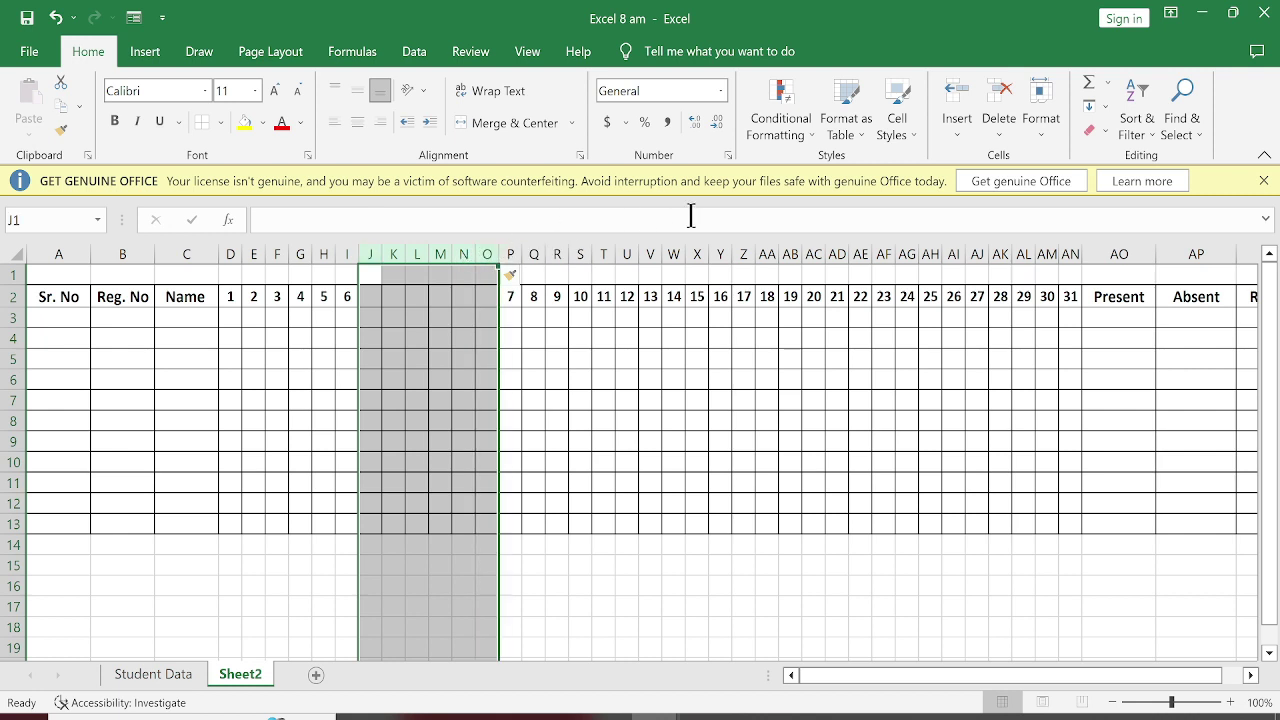
{"action": "left_click", "coordinate": [1000, 95]}
{"action": "left_click", "coordinate": [579, 400]}
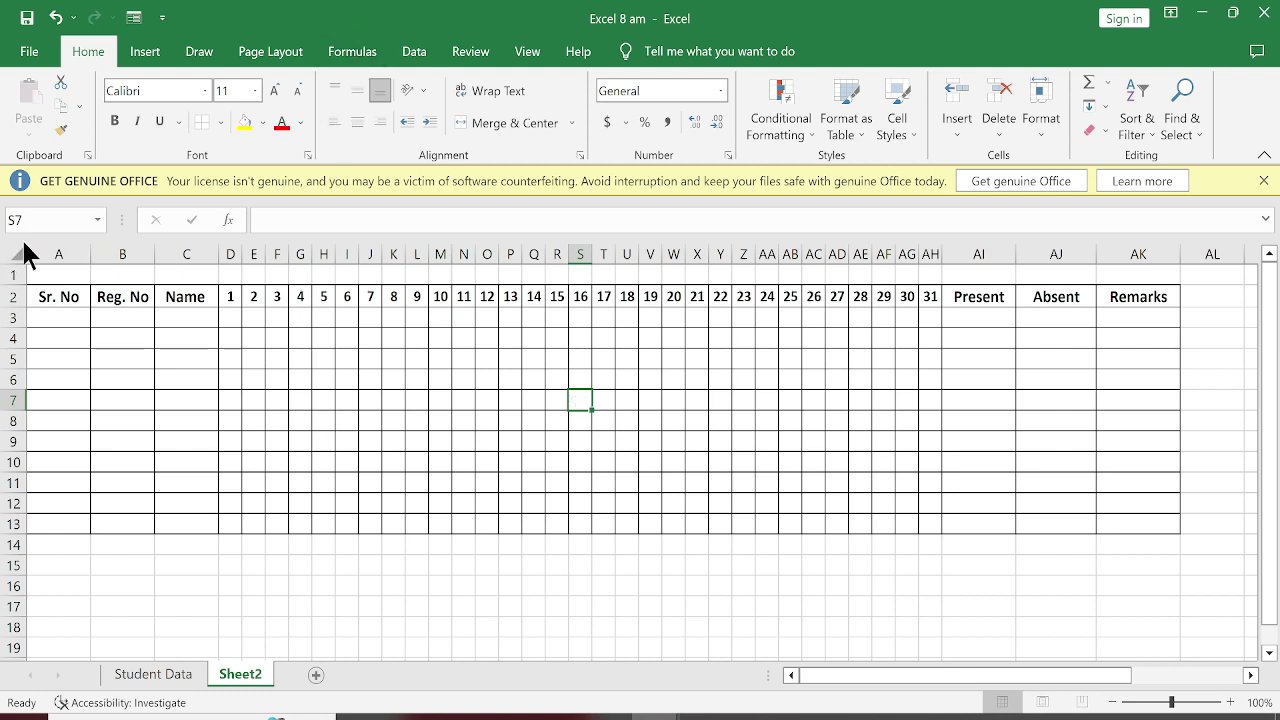
Step: Merge and center A1:AK1 across the attendance table and make row 1 taller
{"action": "left_click_drag", "start_coordinate": [56, 273], "coordinate": [1138, 276]}
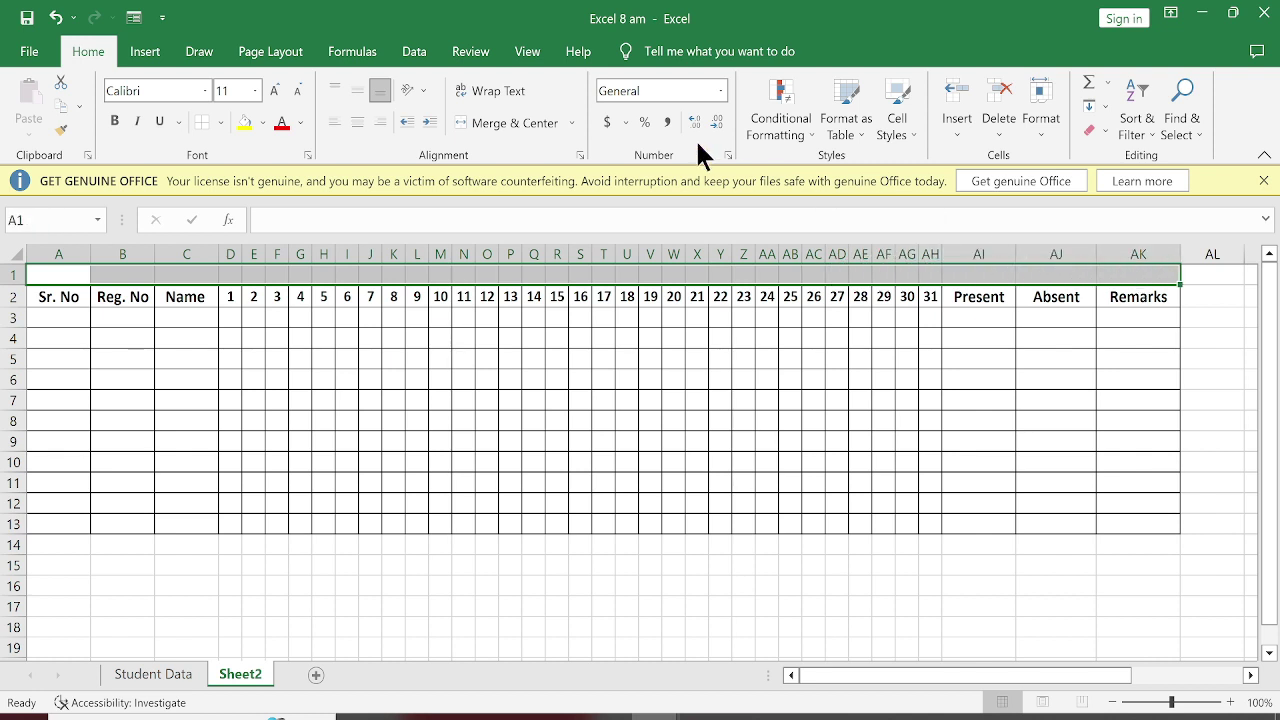
{"action": "left_click", "coordinate": [204, 120]}
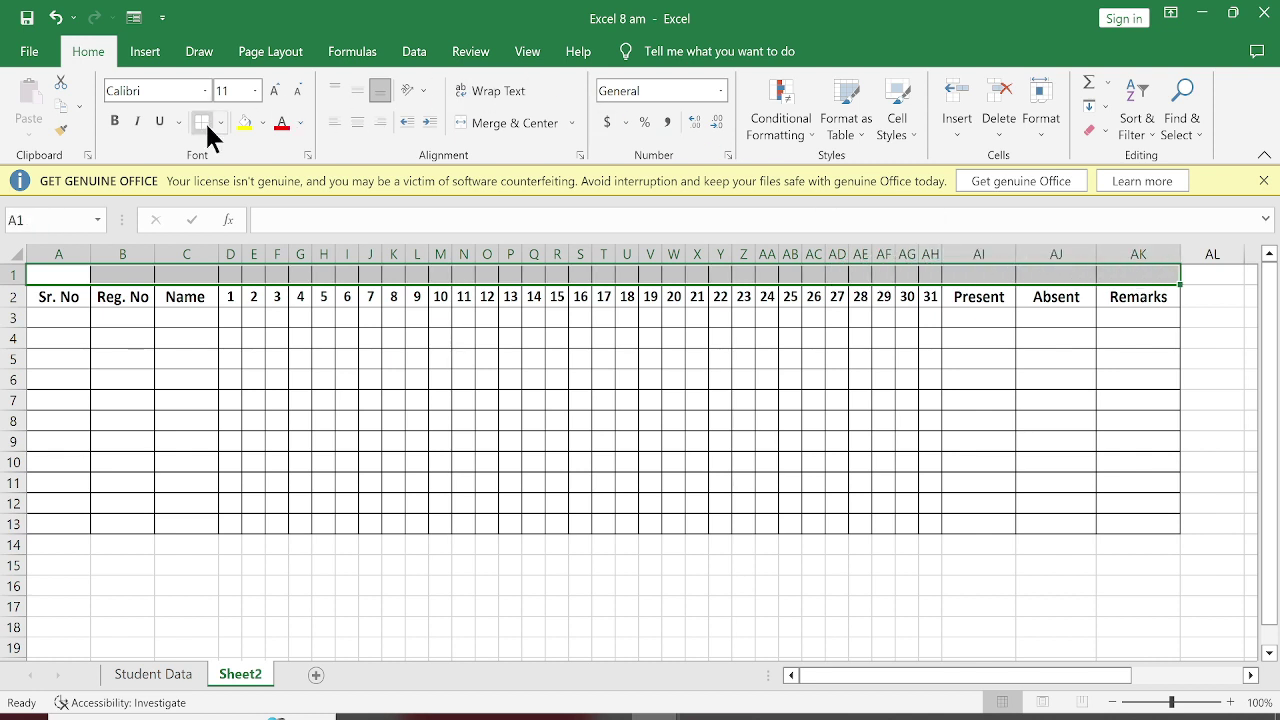
{"action": "left_click", "coordinate": [540, 119]}
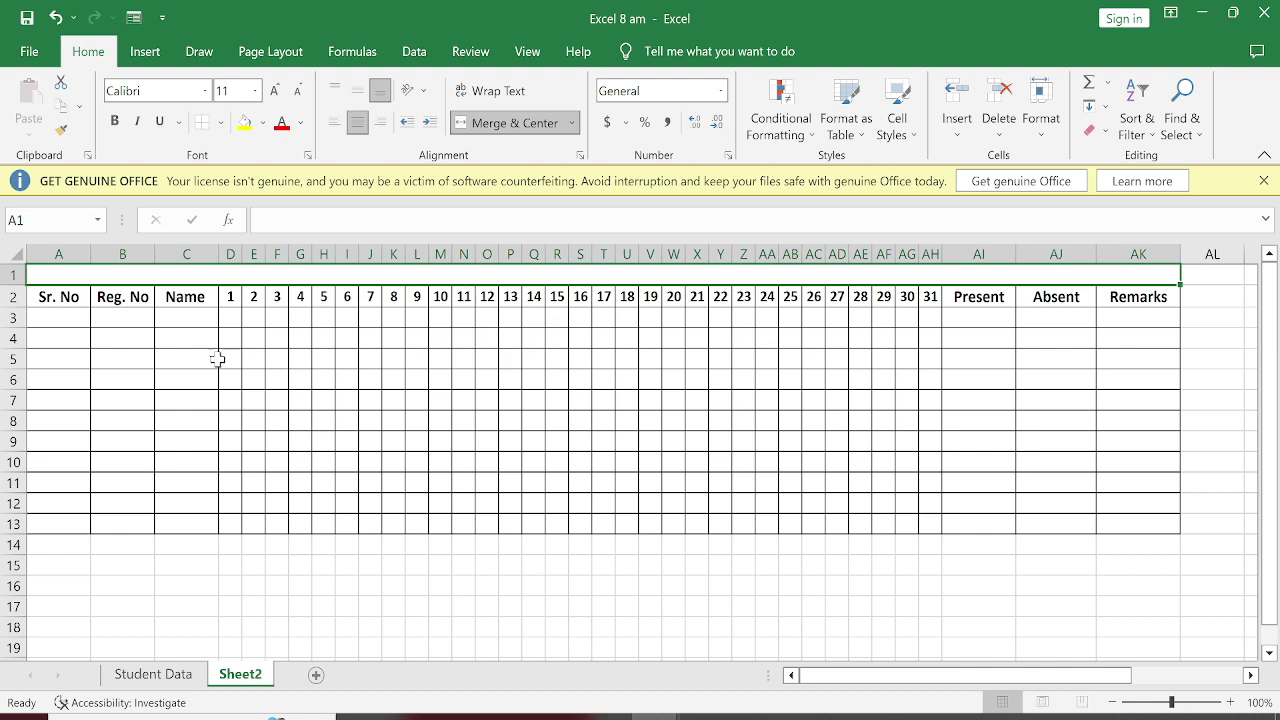
{"action": "left_click_drag", "start_coordinate": [14, 285], "coordinate": [14, 306]}
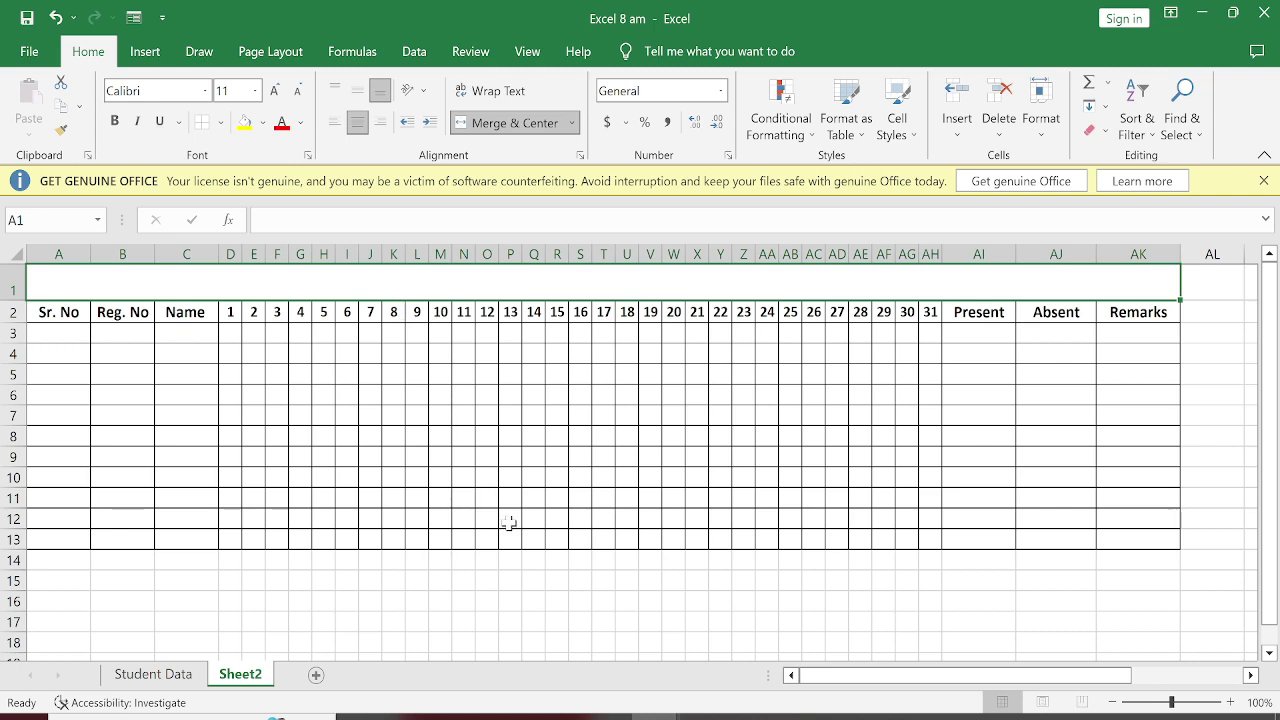
Step: Enter the title "Student's Attendance Sheet" in the merged cell A1
{"action": "left_click_drag", "start_coordinate": [673, 643], "coordinate": [697, 625]}
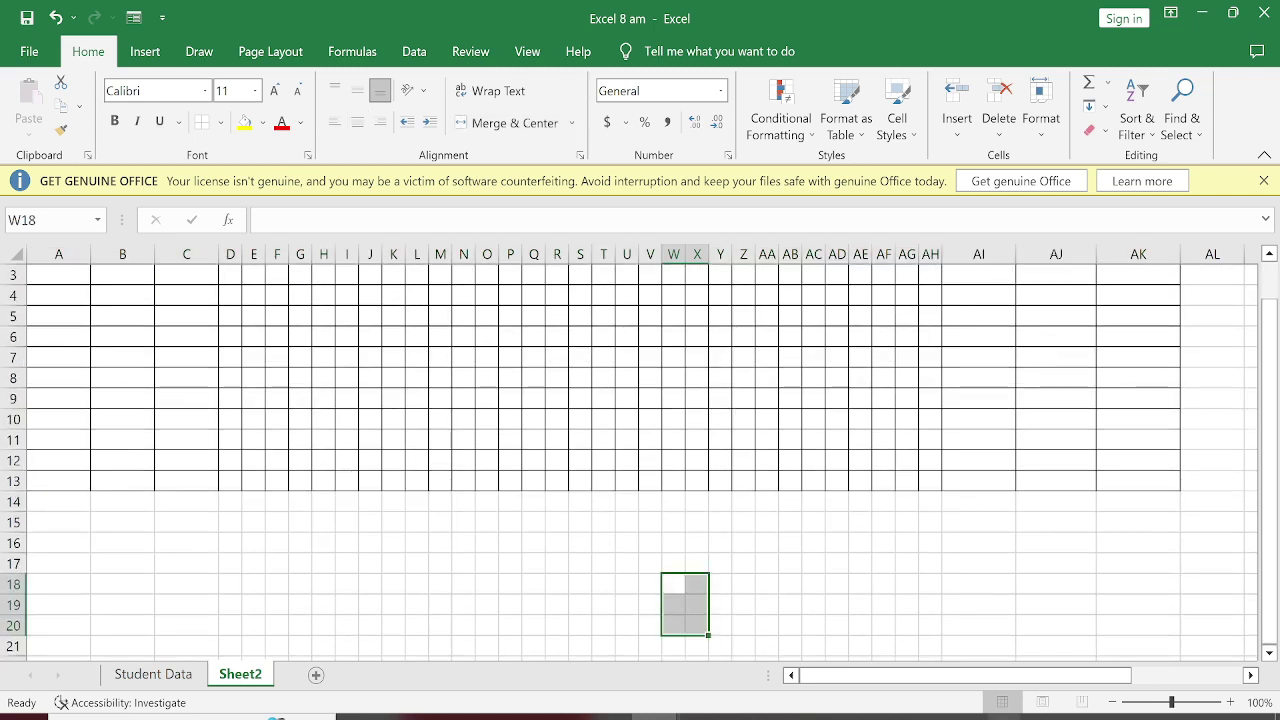
{"action": "scroll", "coordinate": [491, 566], "scroll_direction": "up", "scroll_amount": 1}
{"action": "key", "text": "ctrl+Home"}
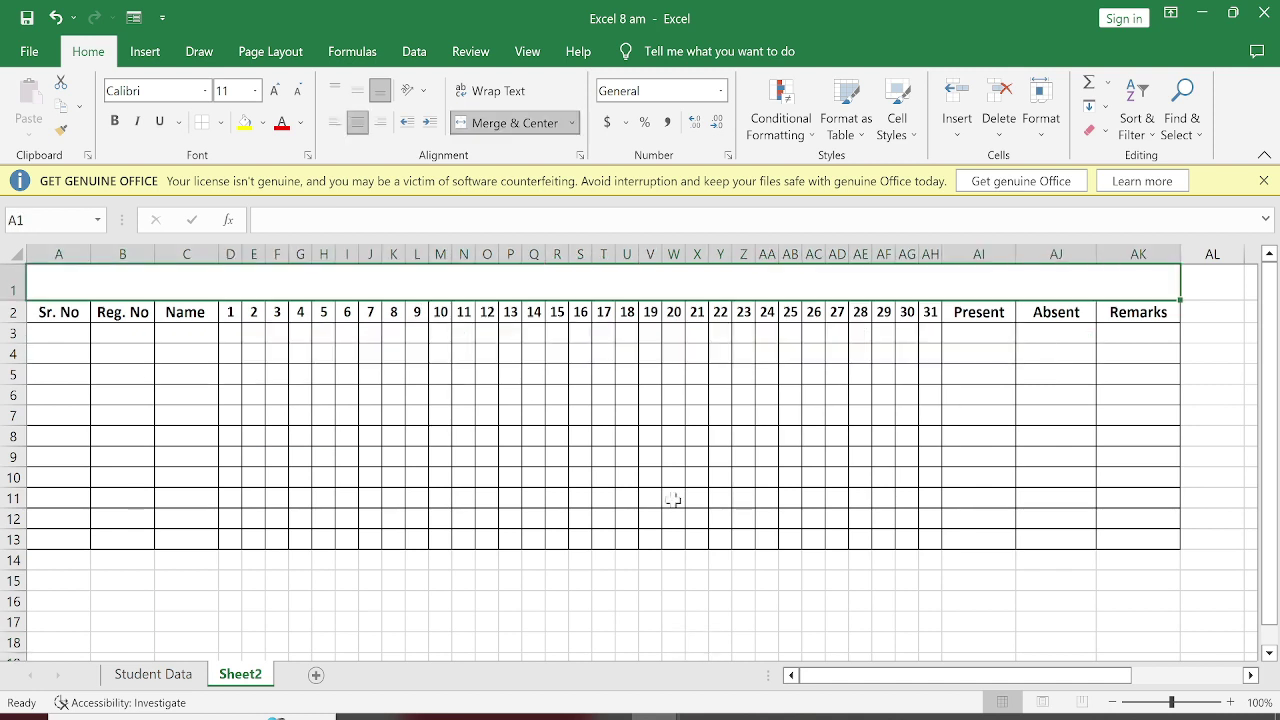
{"action": "type", "text": "Stu"}
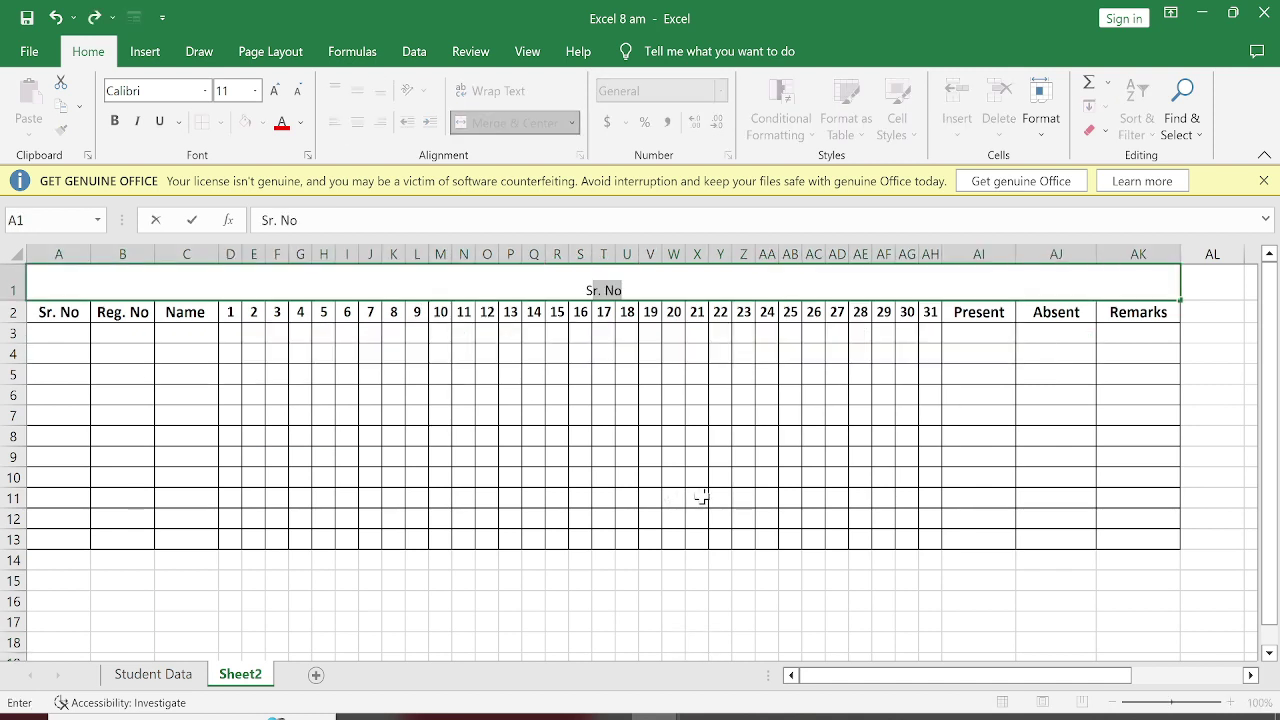
{"action": "type", "text": "dent"}
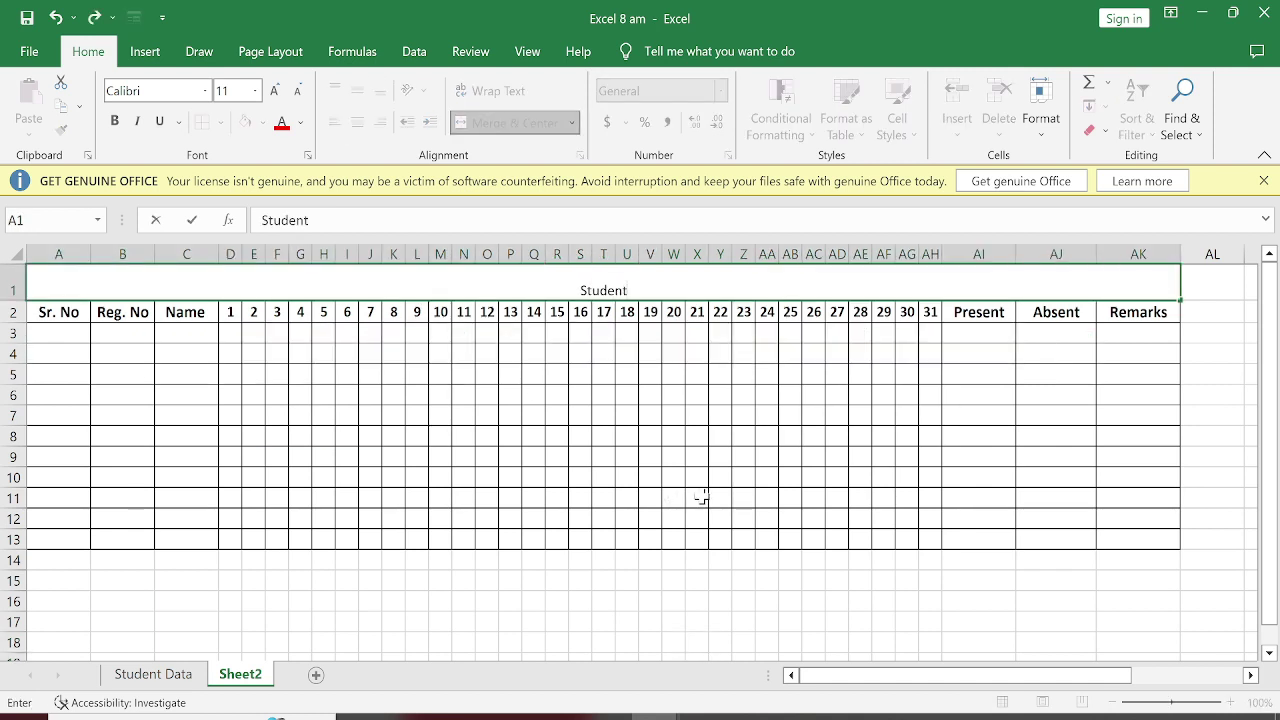
{"action": "type", "text": "'s S"}
{"action": "key", "text": "BackSpace"}
{"action": "key", "text": "BackSpace"}
{"action": "type", "text": "Atten"}
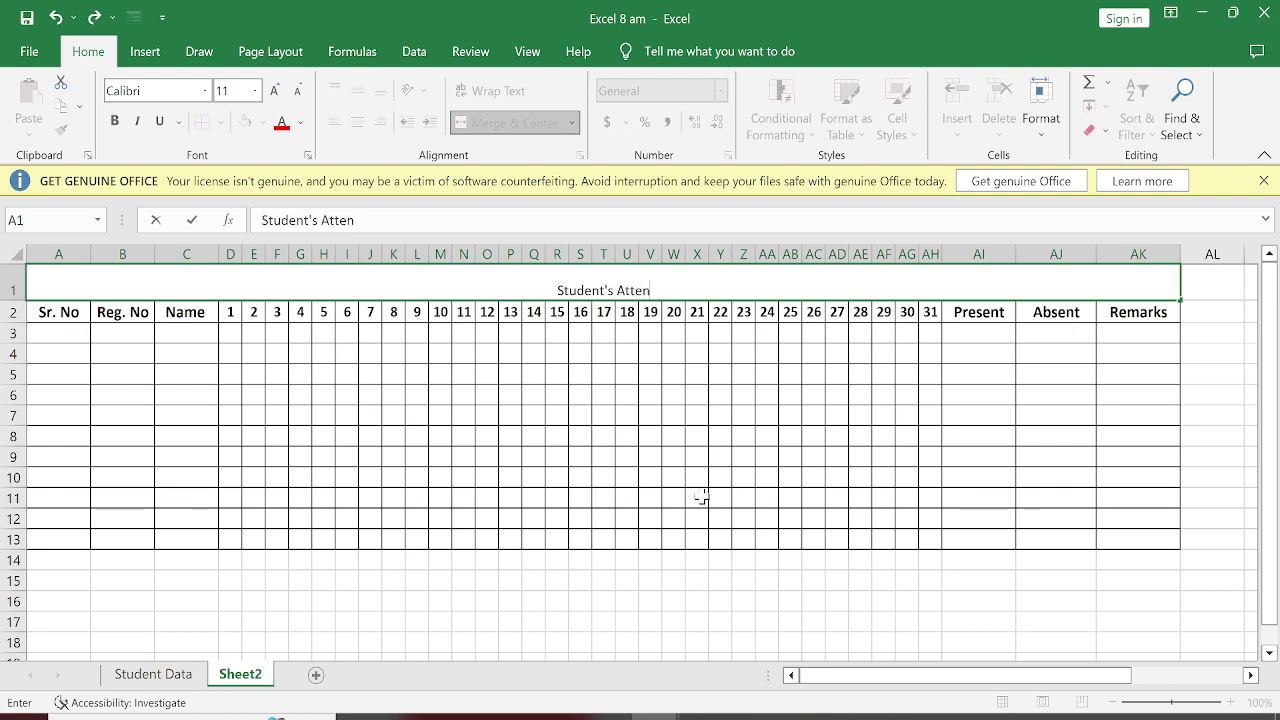
{"action": "type", "text": "dance S"}
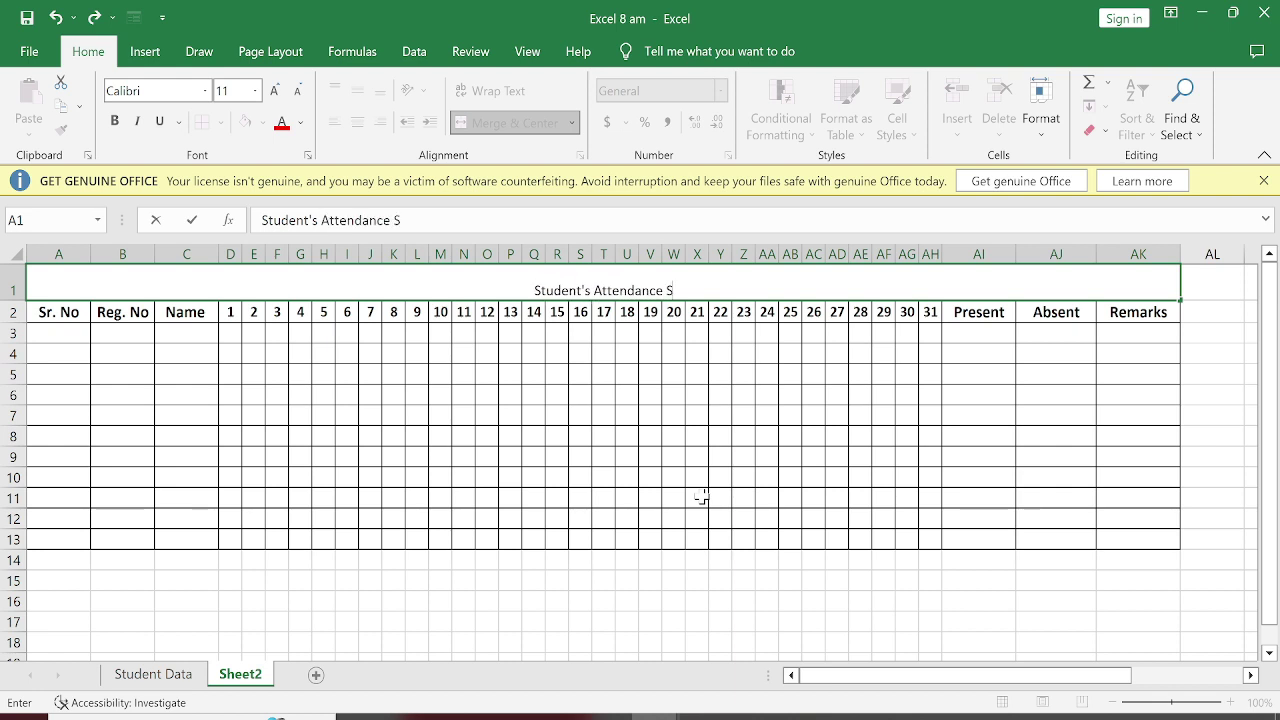
{"action": "type", "text": "heet"}
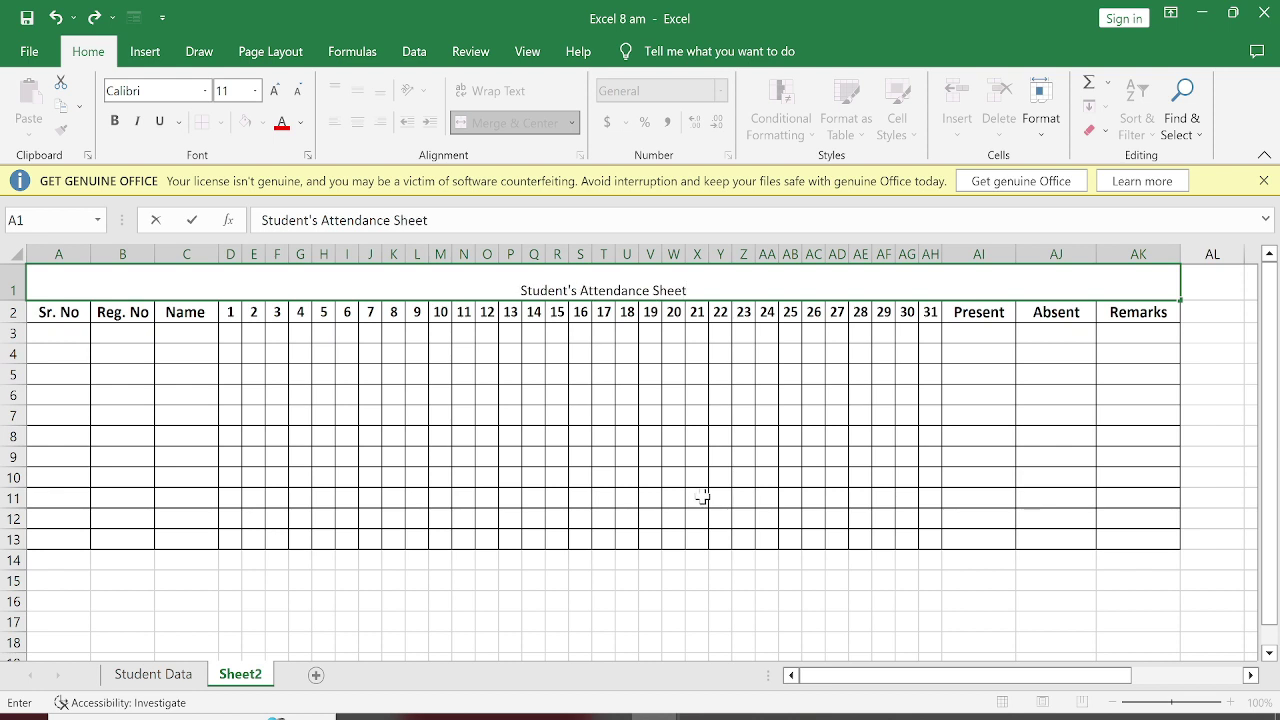
{"action": "left_click", "coordinate": [371, 410]}
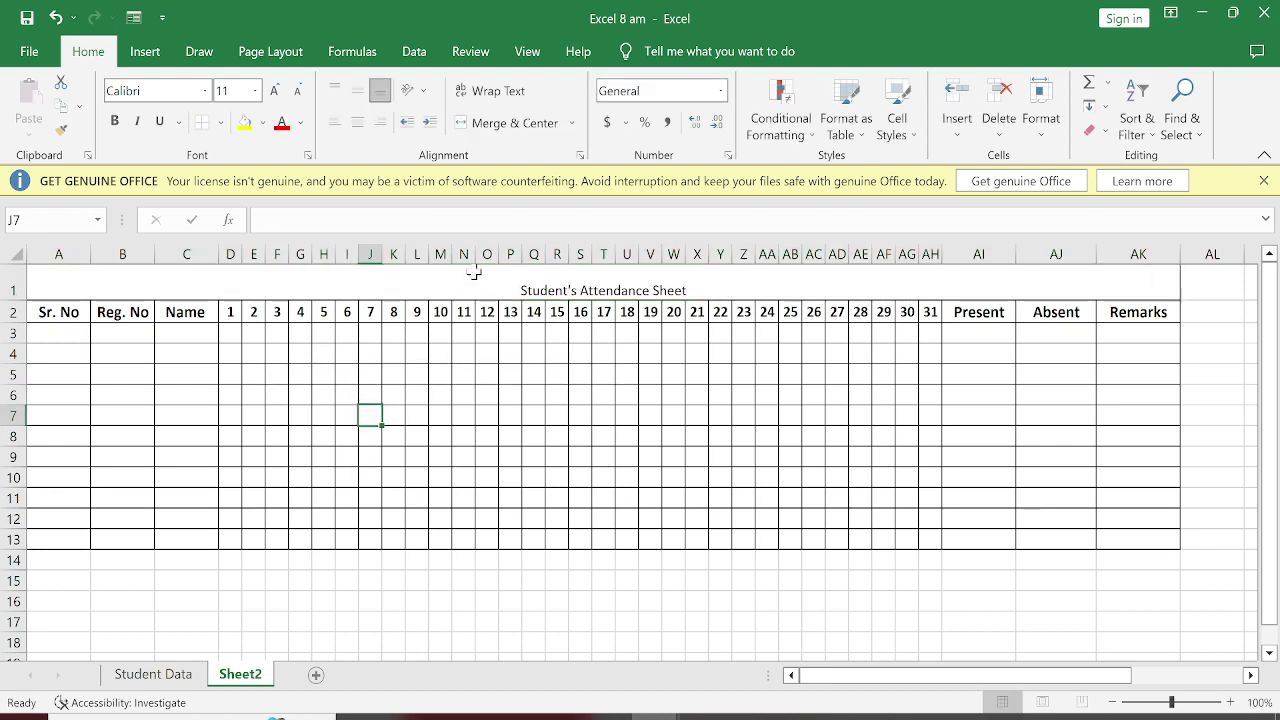
Step: Middle-align the attendance sheet title vertically, set its font size to 26 and make it bold
{"action": "left_click", "coordinate": [467, 282]}
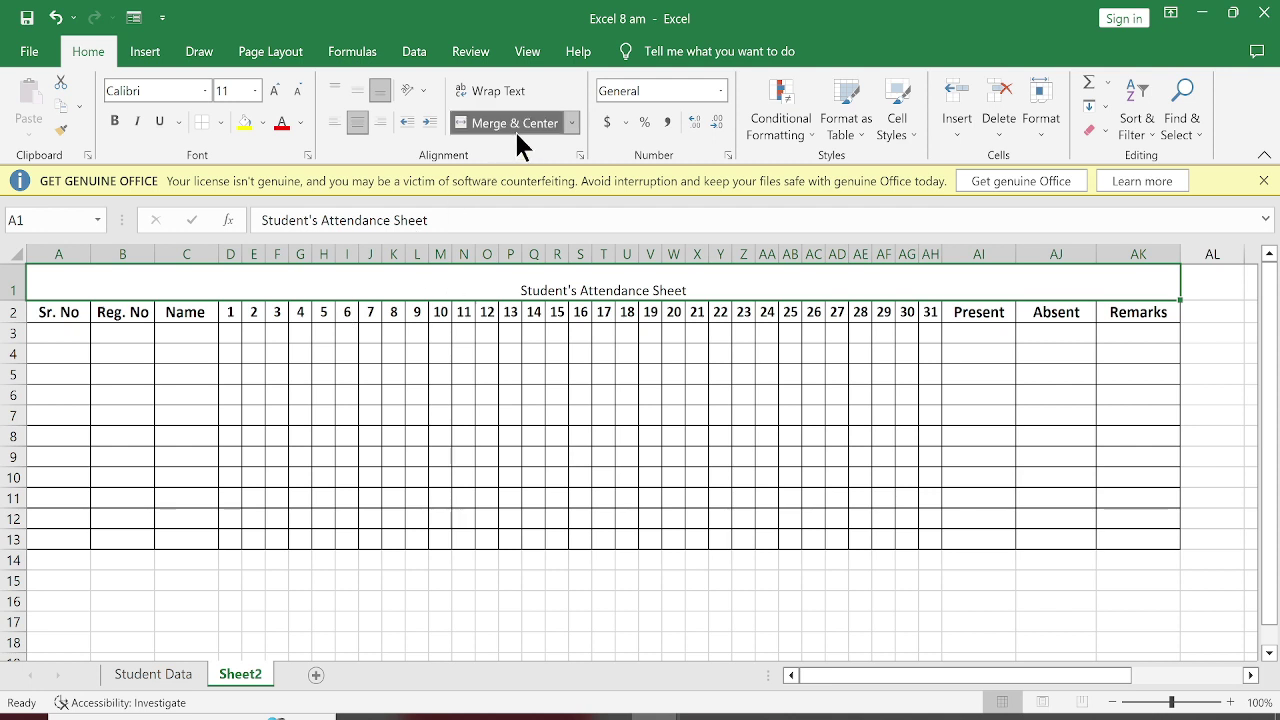
{"action": "left_click", "coordinate": [360, 98]}
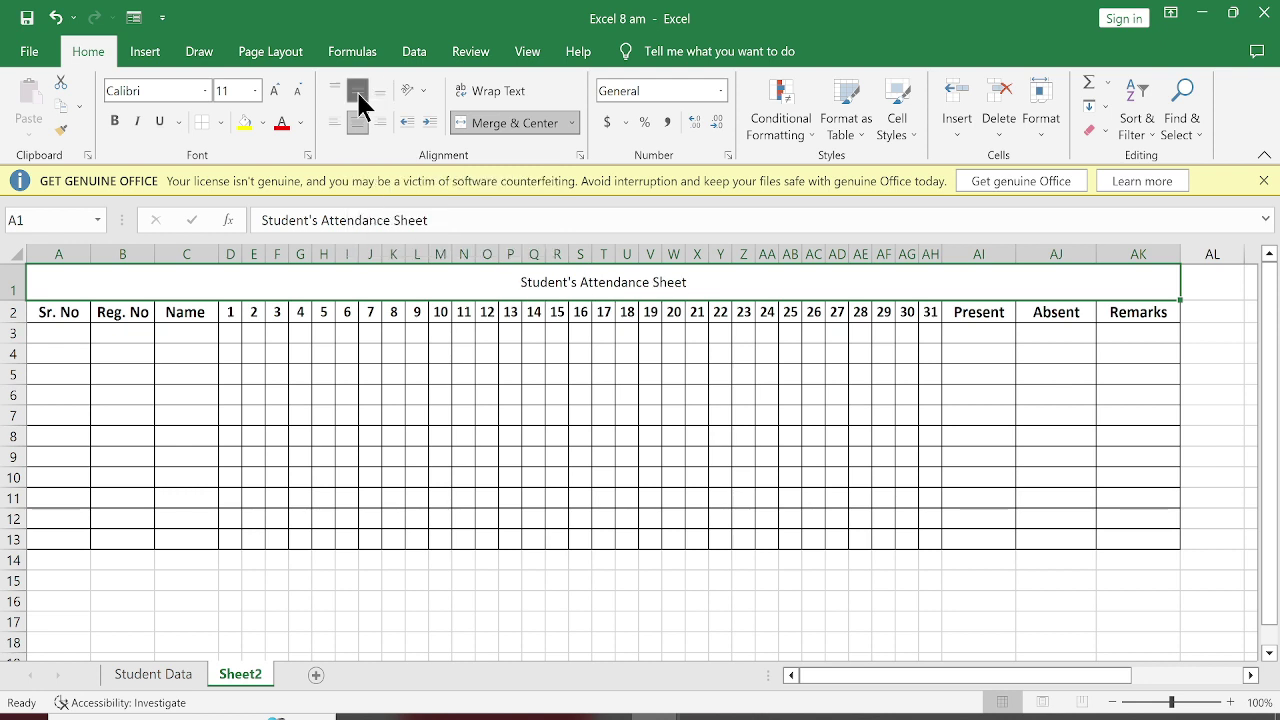
{"action": "left_click", "coordinate": [276, 90]}
{"action": "left_click", "coordinate": [276, 90]}
{"action": "left_click", "coordinate": [276, 90]}
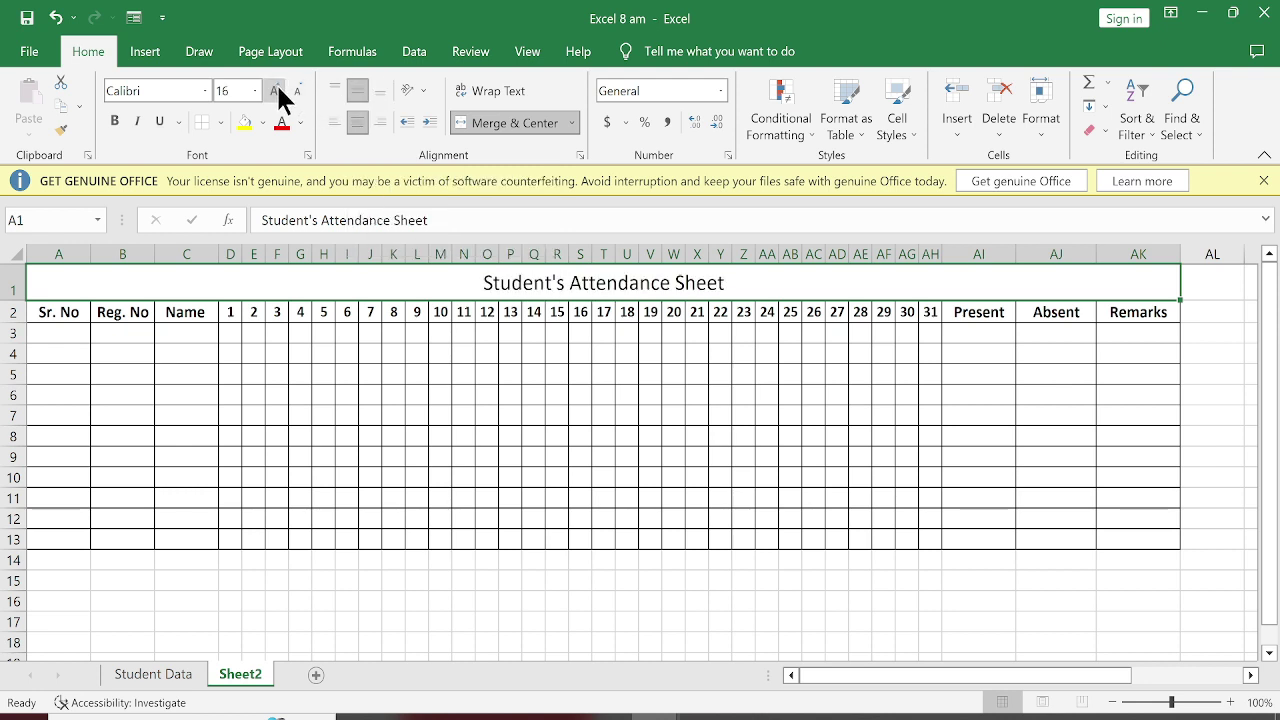
{"action": "left_click", "coordinate": [276, 90]}
{"action": "left_click", "coordinate": [276, 90]}
{"action": "left_click", "coordinate": [276, 90]}
{"action": "left_click", "coordinate": [277, 90]}
{"action": "left_click", "coordinate": [277, 90]}
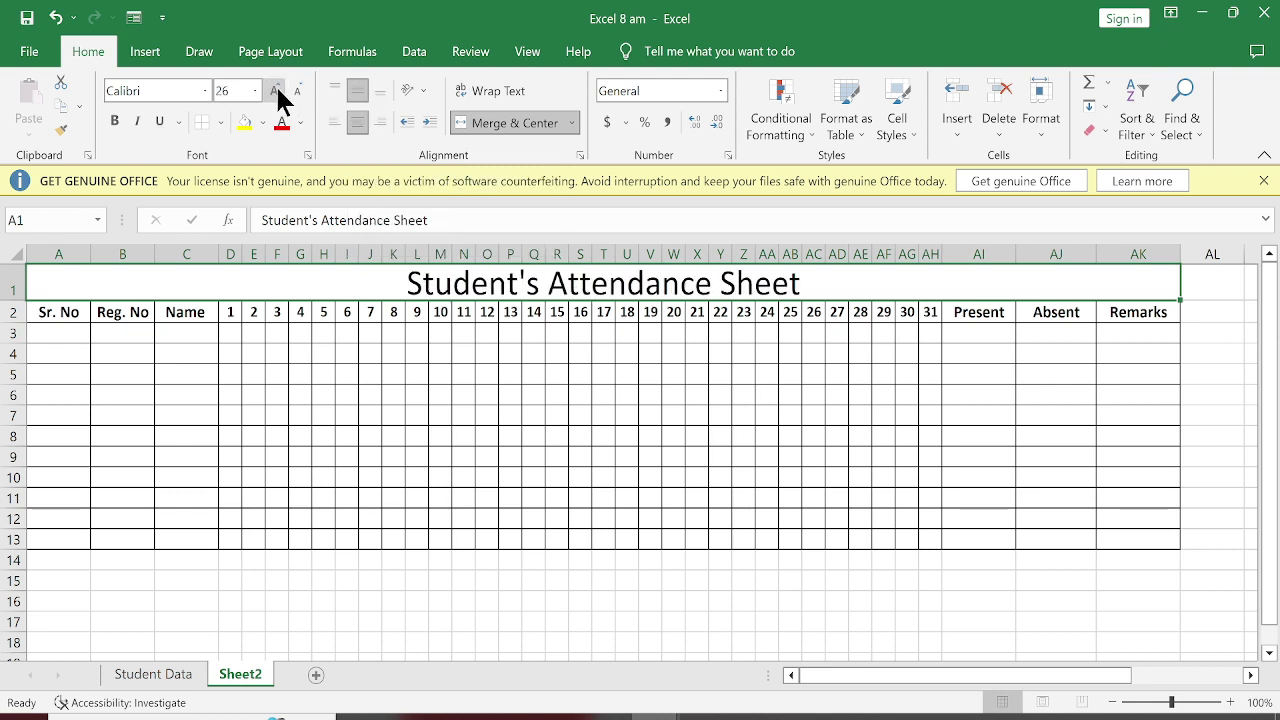
{"action": "left_click", "coordinate": [114, 122]}
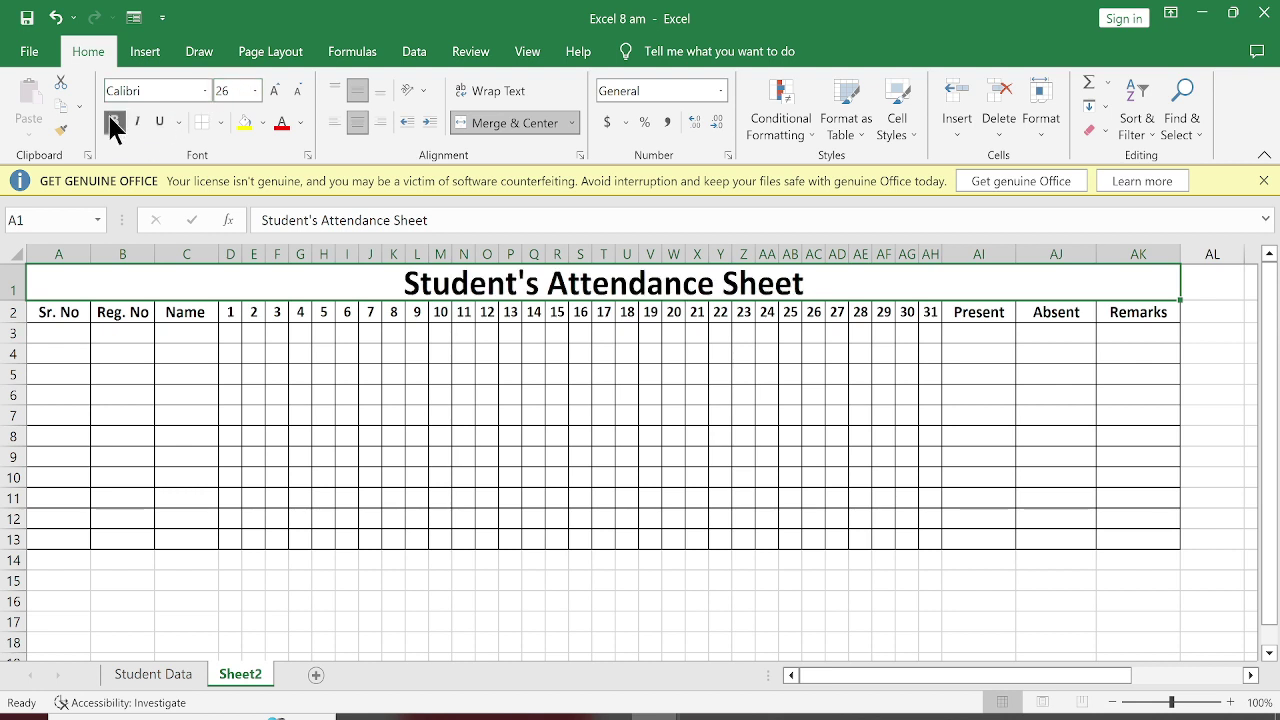
Step: Fill the attendance sheet's title cell with black and set its text color to white
{"action": "left_click", "coordinate": [264, 122]}
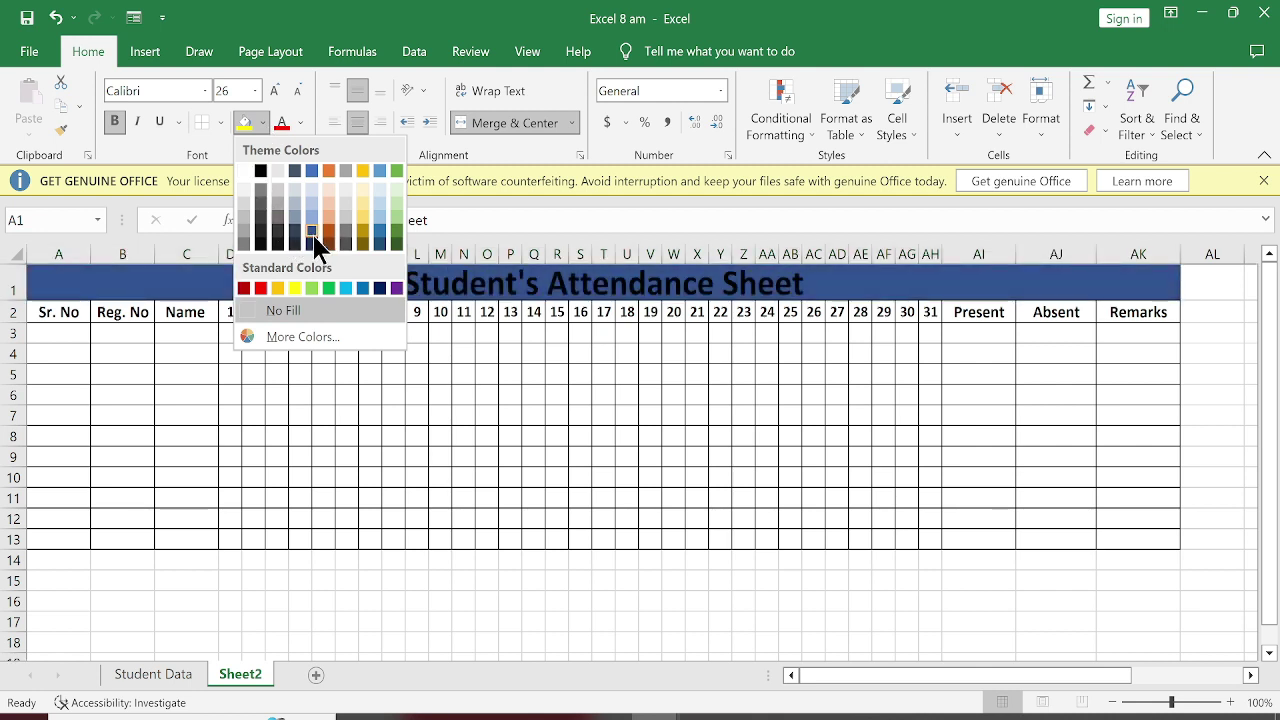
{"action": "left_click", "coordinate": [260, 171]}
{"action": "left_click", "coordinate": [300, 122]}
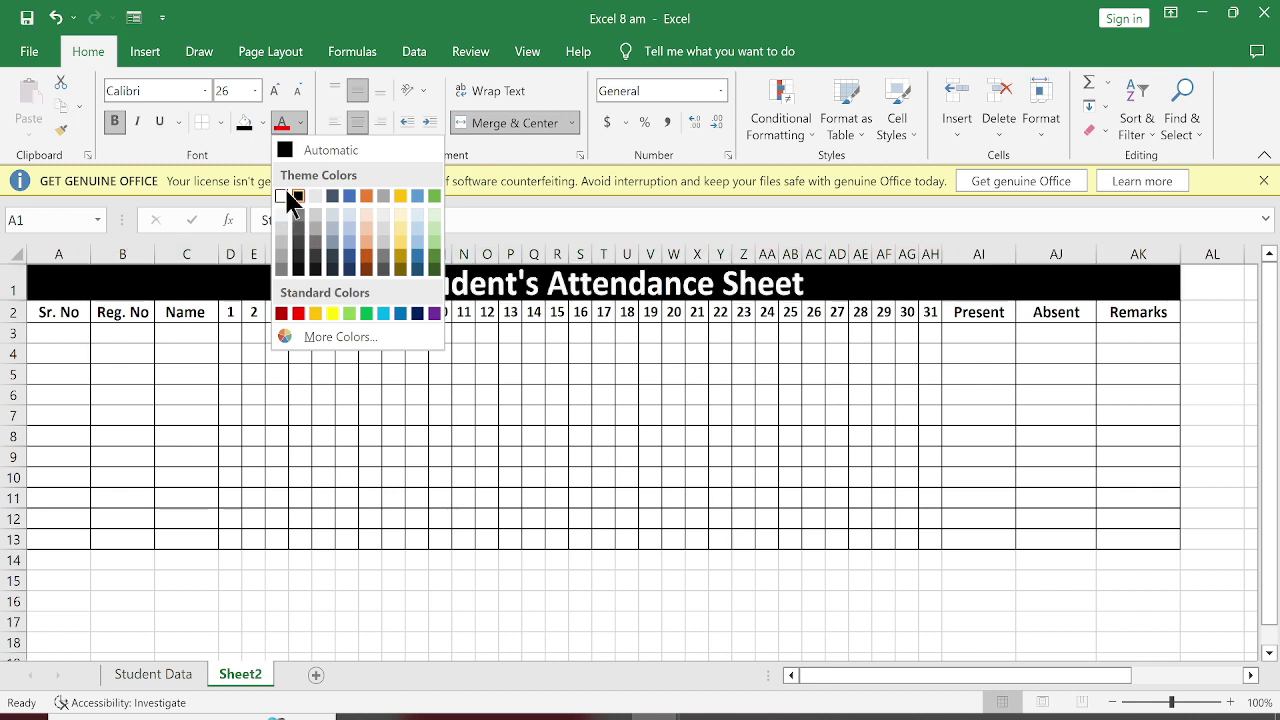
{"action": "left_click", "coordinate": [281, 196]}
{"action": "left_click", "coordinate": [277, 356]}
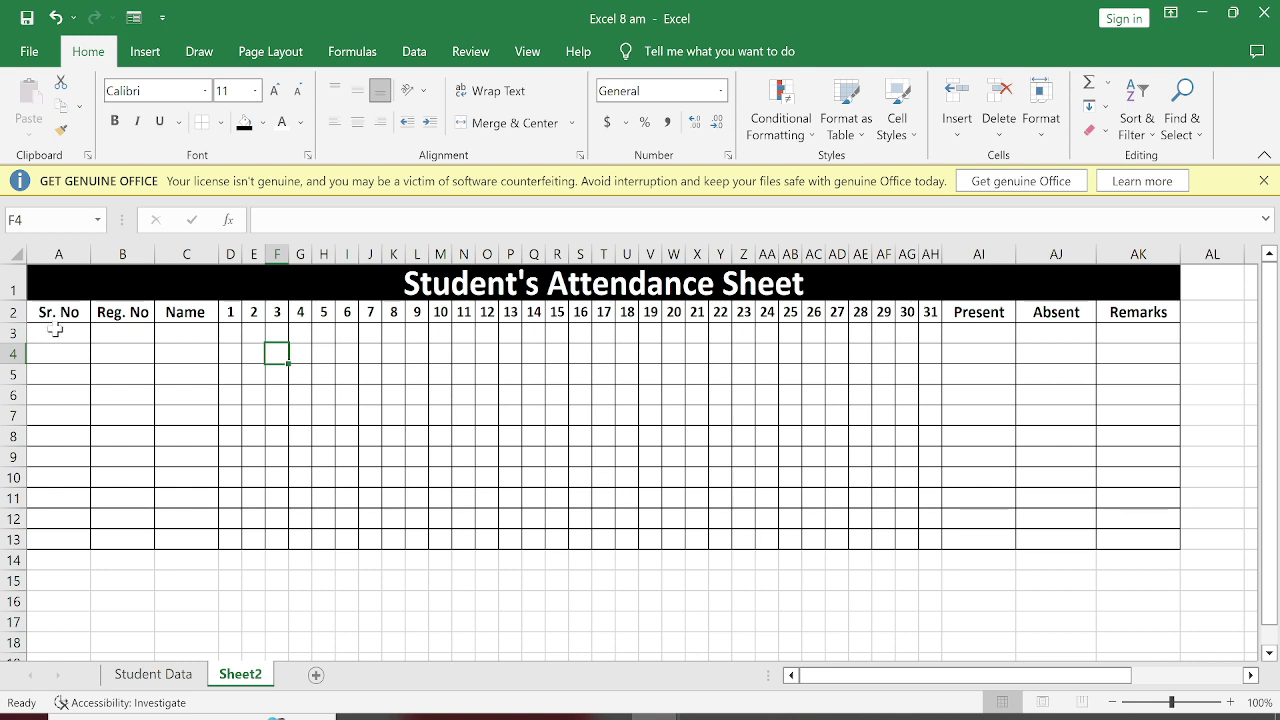
Step: Rename the Sheet2 worksheet as "Attendance Sheet"
{"action": "right_click", "coordinate": [237, 687]}
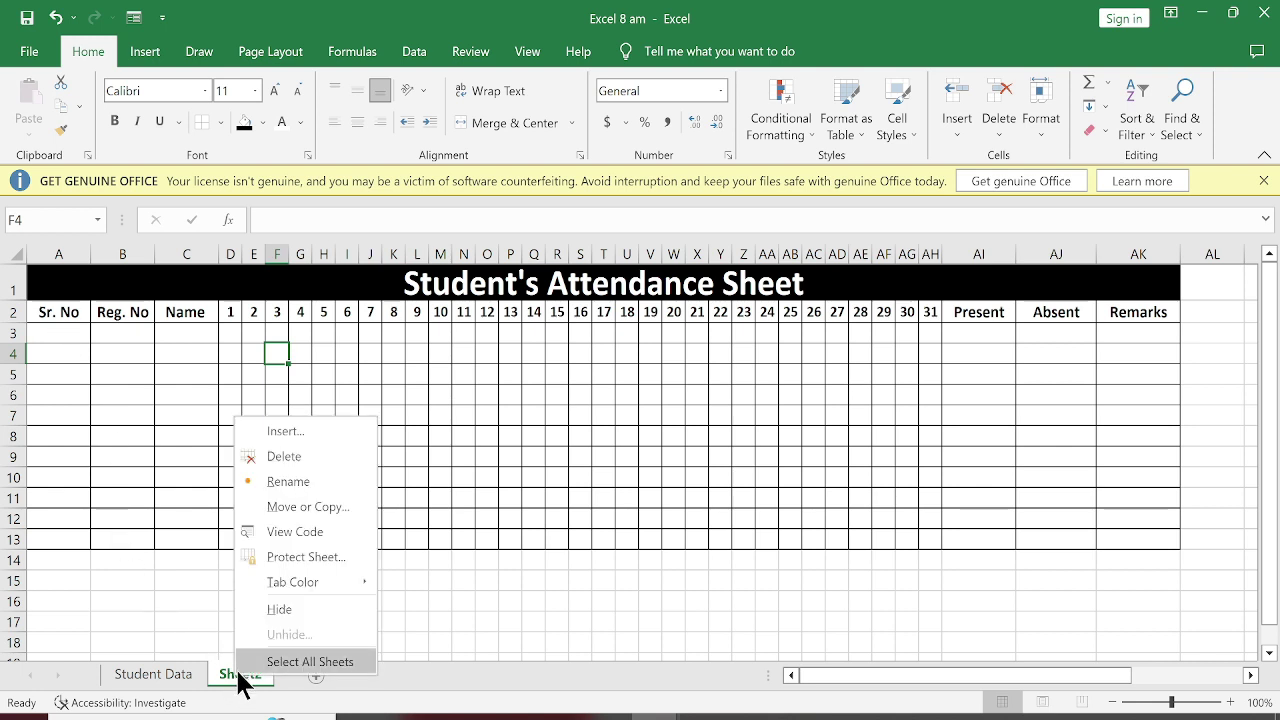
{"action": "left_click", "coordinate": [255, 479]}
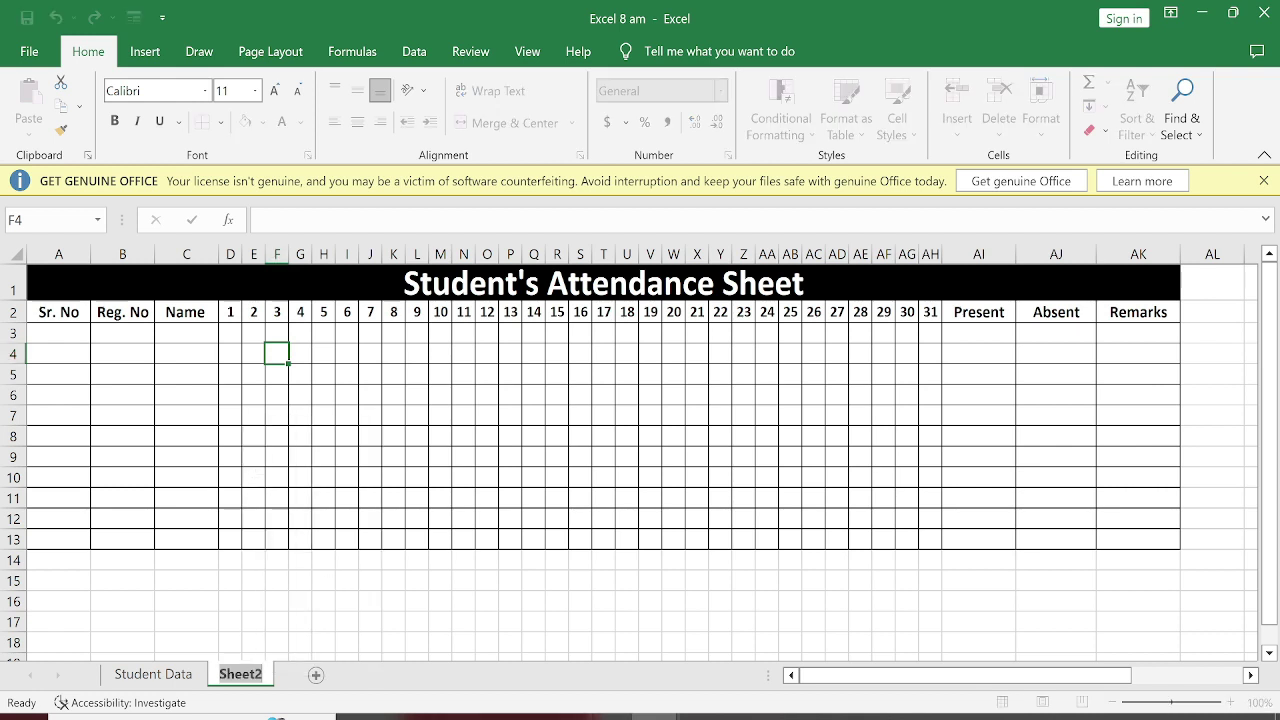
{"action": "type", "text": "Atte"}
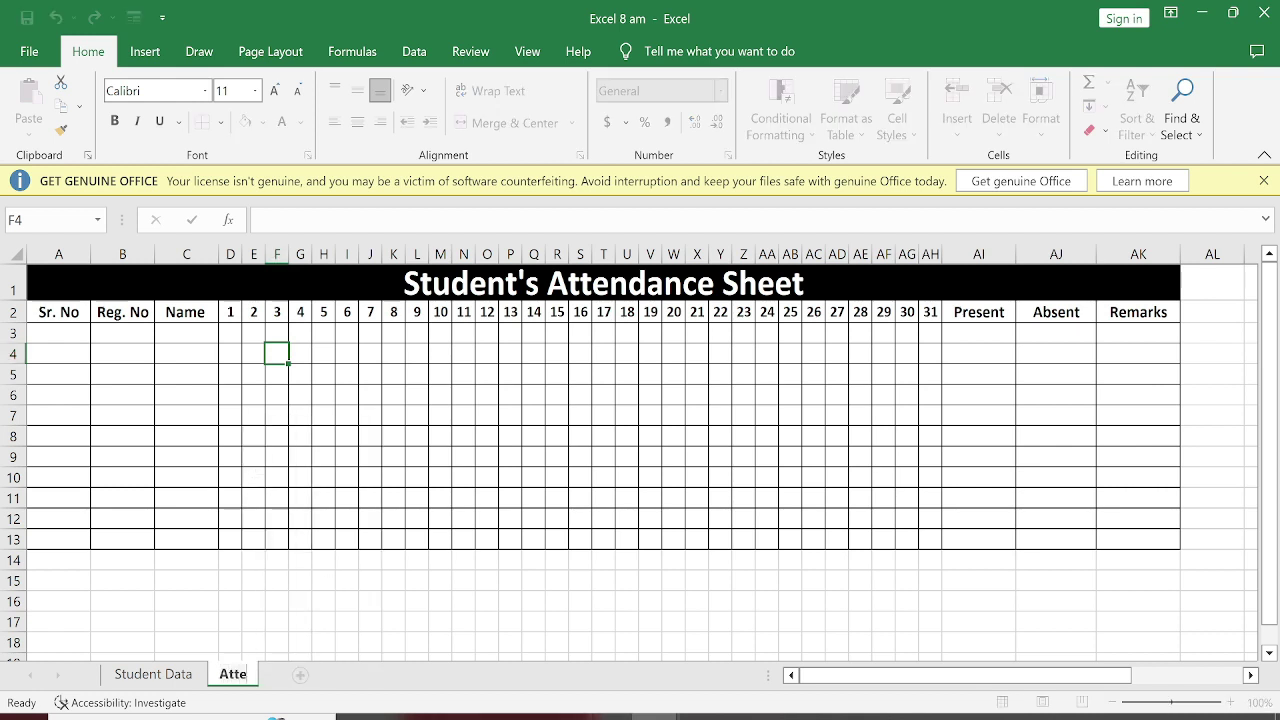
{"action": "type", "text": "ndance"}
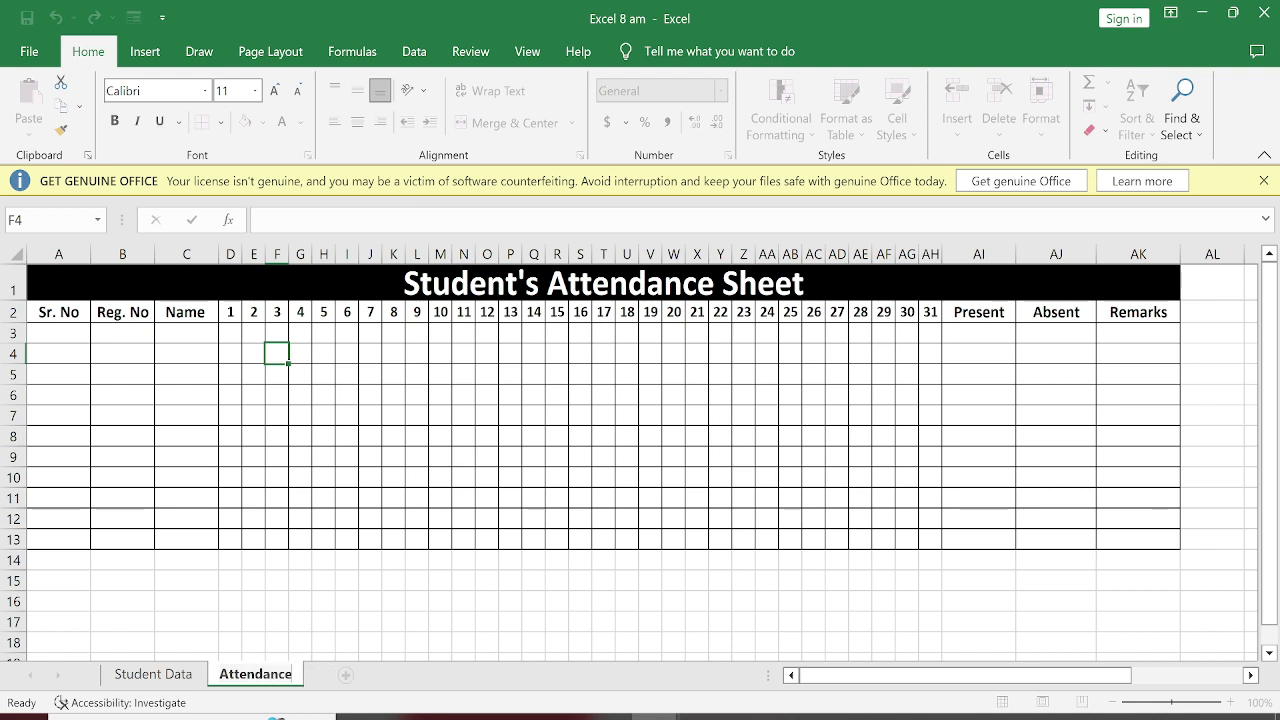
{"action": "type", "text": " Sheet"}
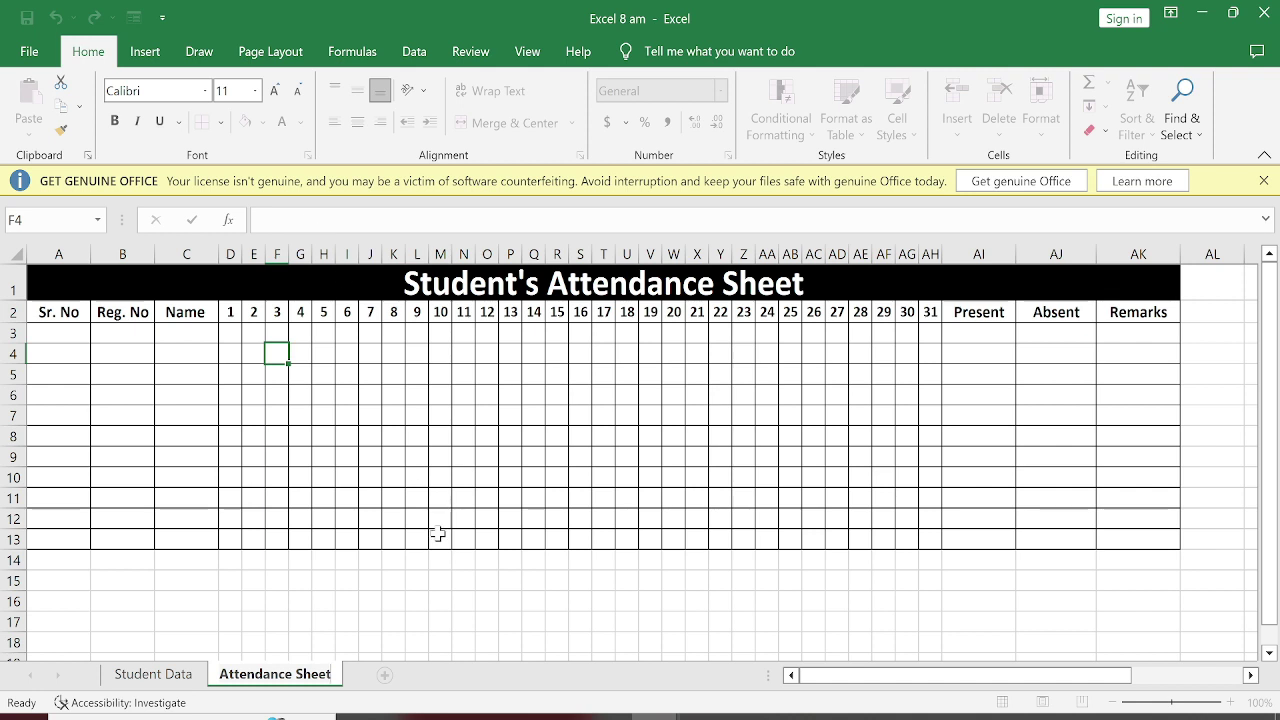
{"action": "left_click", "coordinate": [438, 537]}
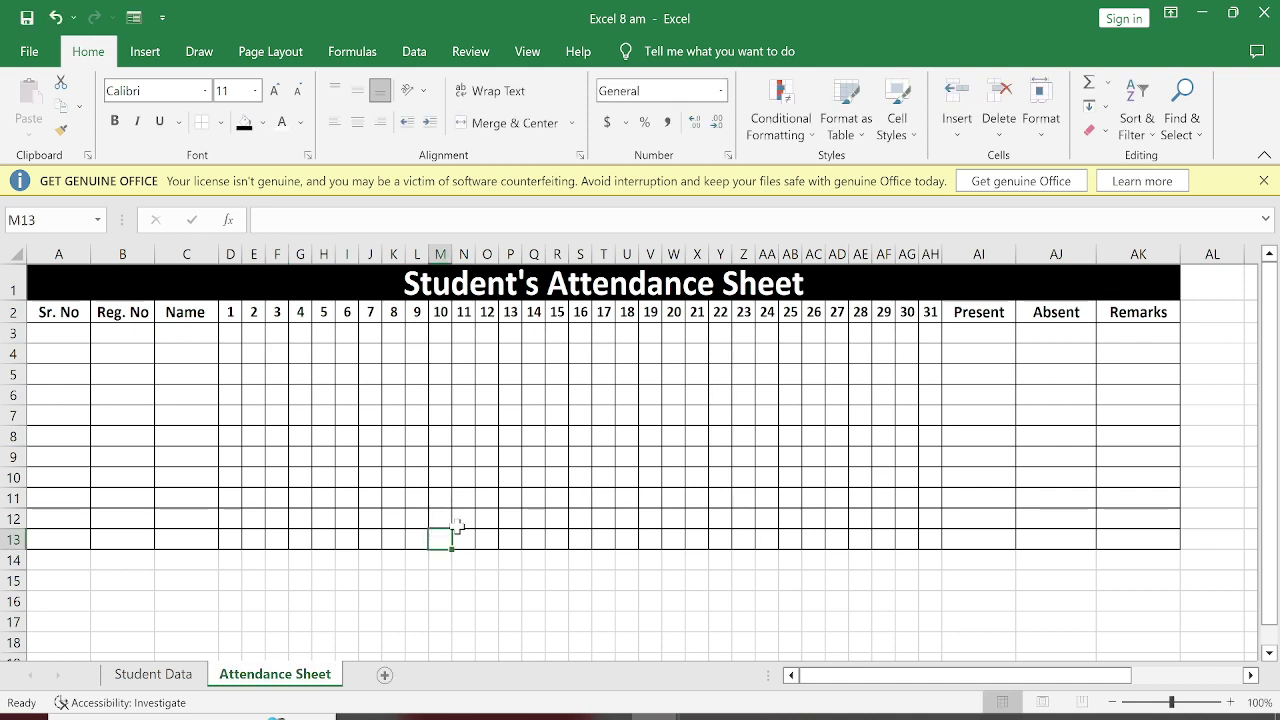
Step: Enter serial number 1 in cell A3 of the attendance table
{"action": "left_click", "coordinate": [78, 330]}
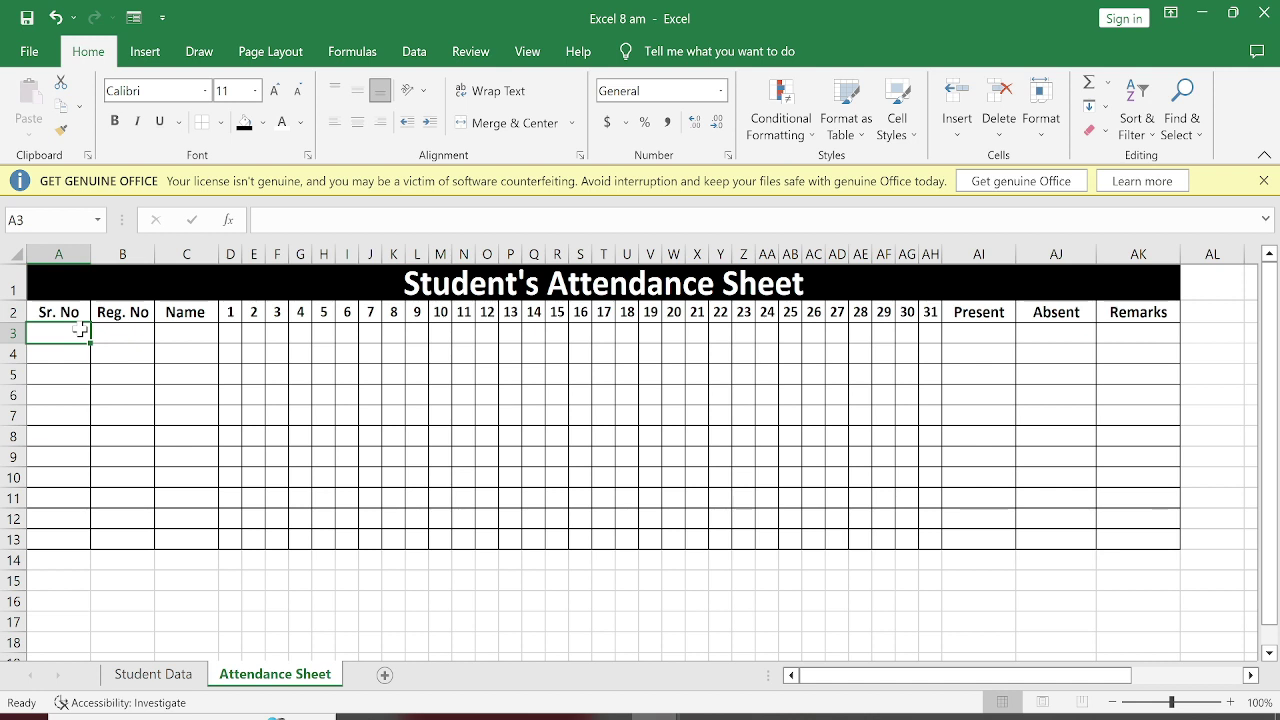
{"action": "type", "text": "1"}
{"action": "key", "text": "Tab"}
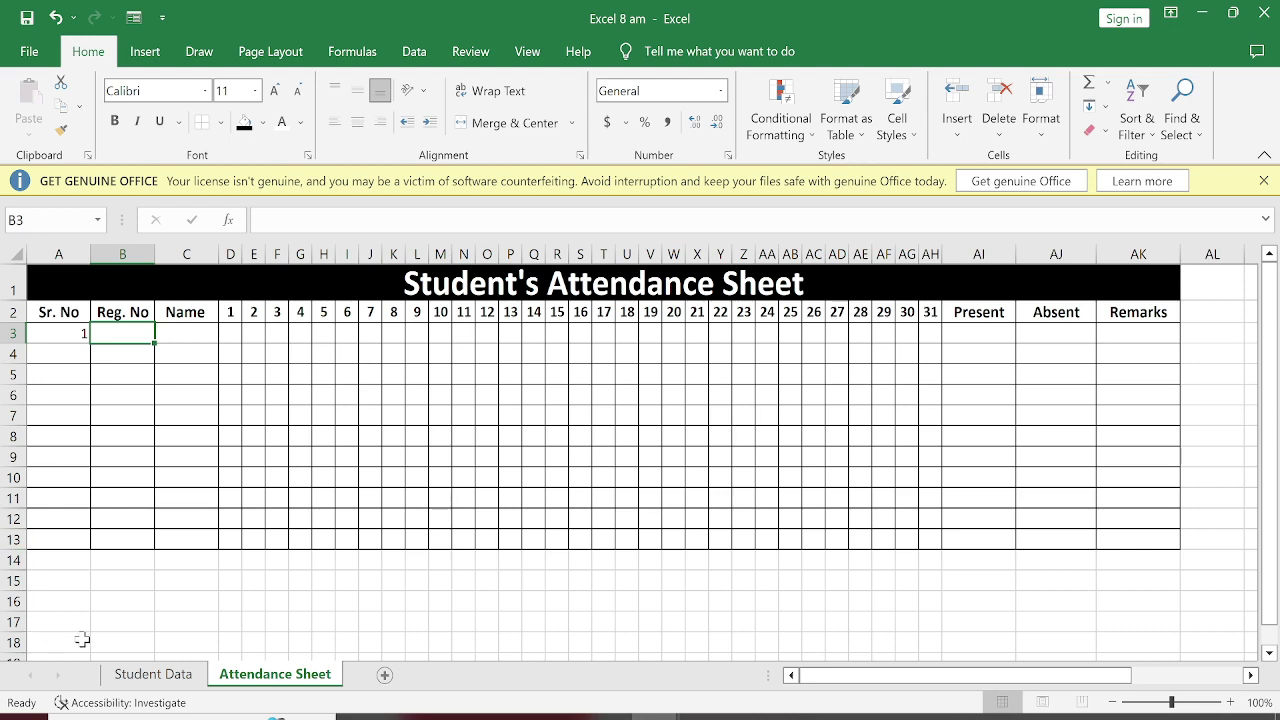
Step: Copy the first student's registration number and name from Student Data into B3:C3 of Attendance Sheet and widen the Name column to fit
{"action": "left_click", "coordinate": [177, 684]}
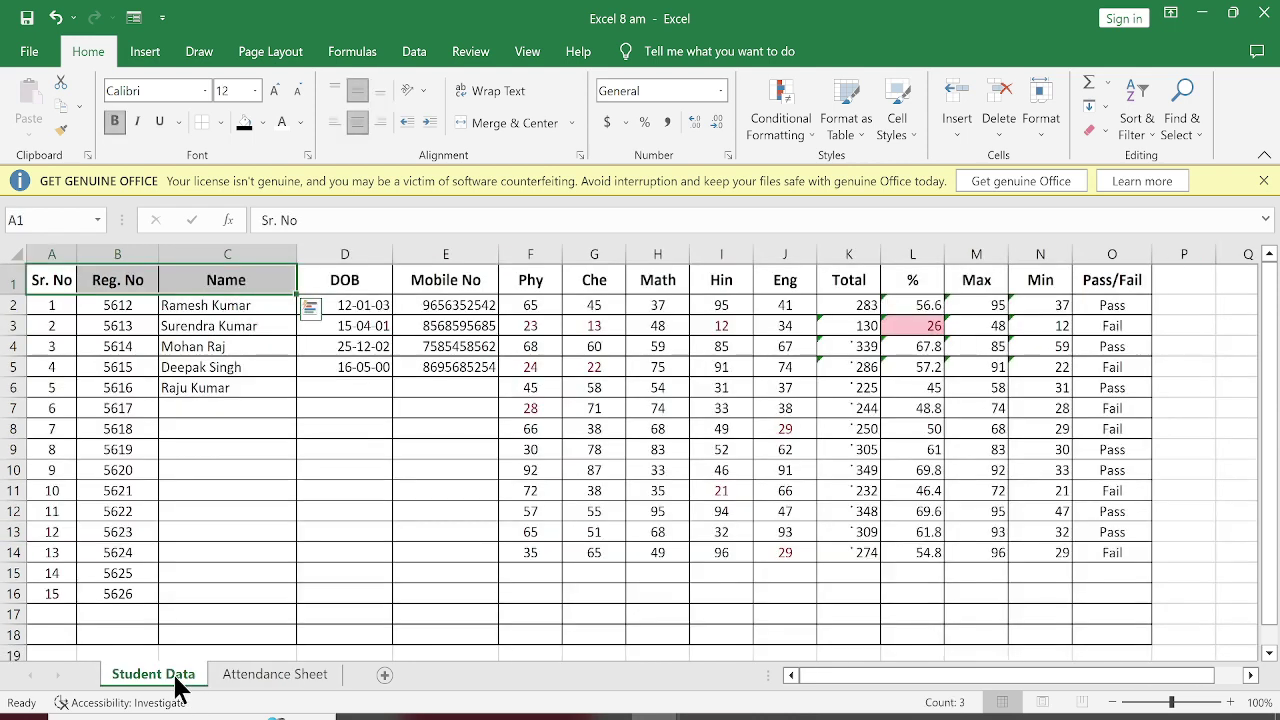
{"action": "left_click", "coordinate": [237, 677]}
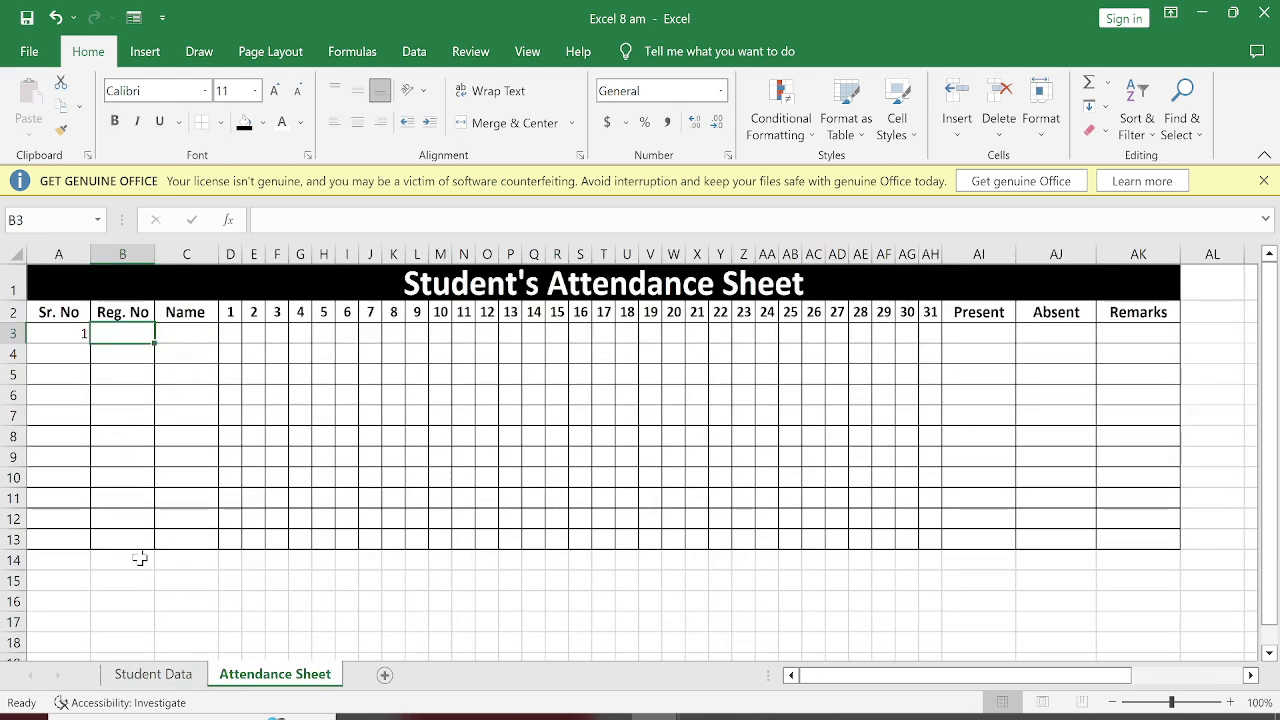
{"action": "left_click", "coordinate": [155, 678]}
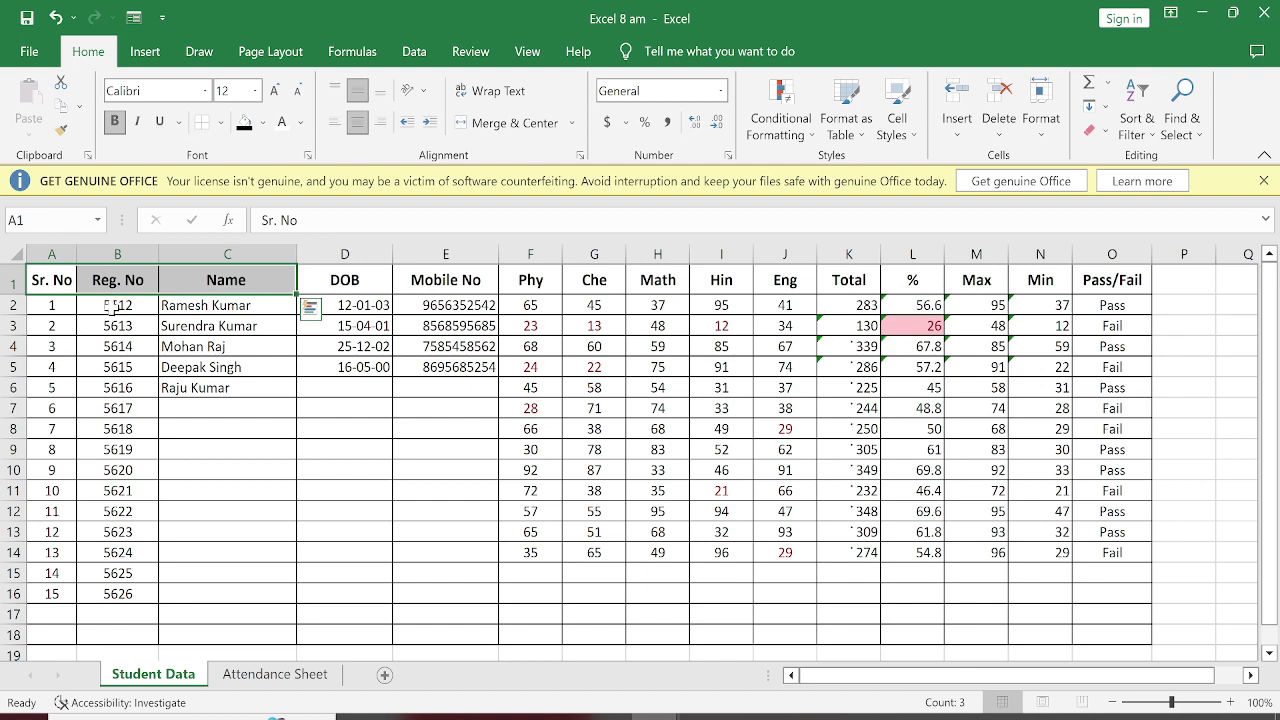
{"action": "left_click_drag", "start_coordinate": [116, 308], "coordinate": [207, 306]}
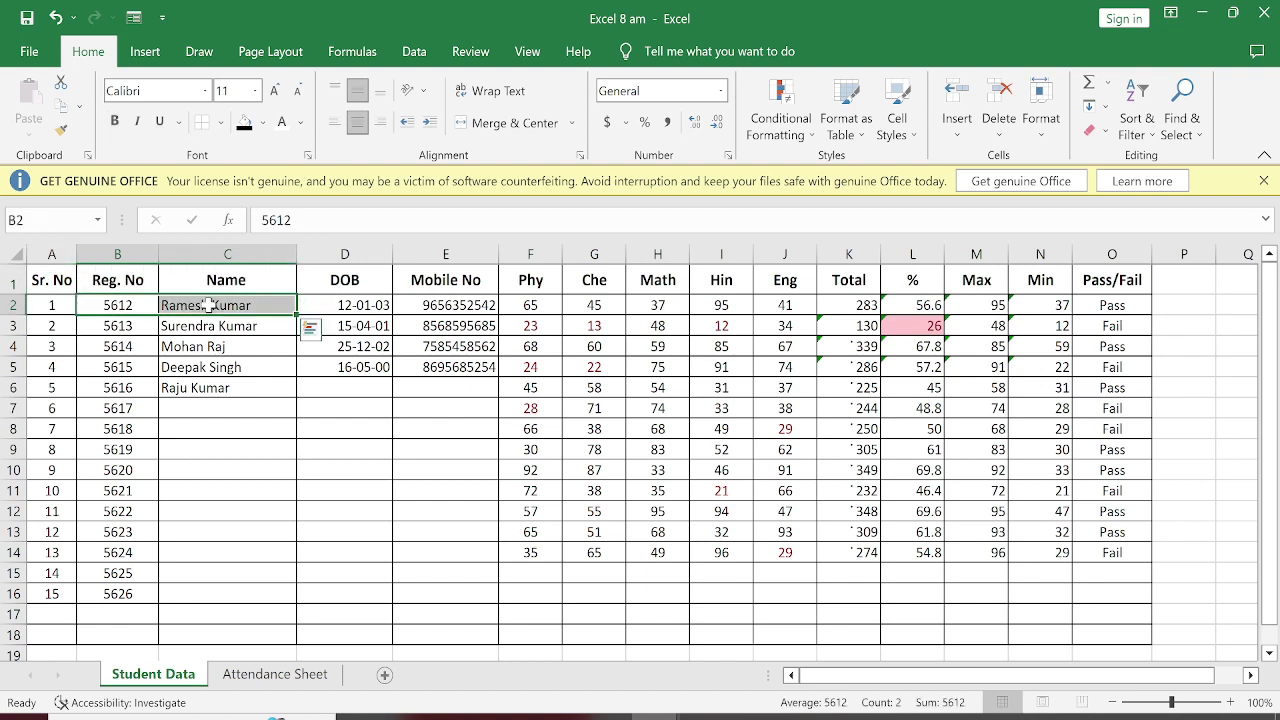
{"action": "key", "text": "ctrl+c"}
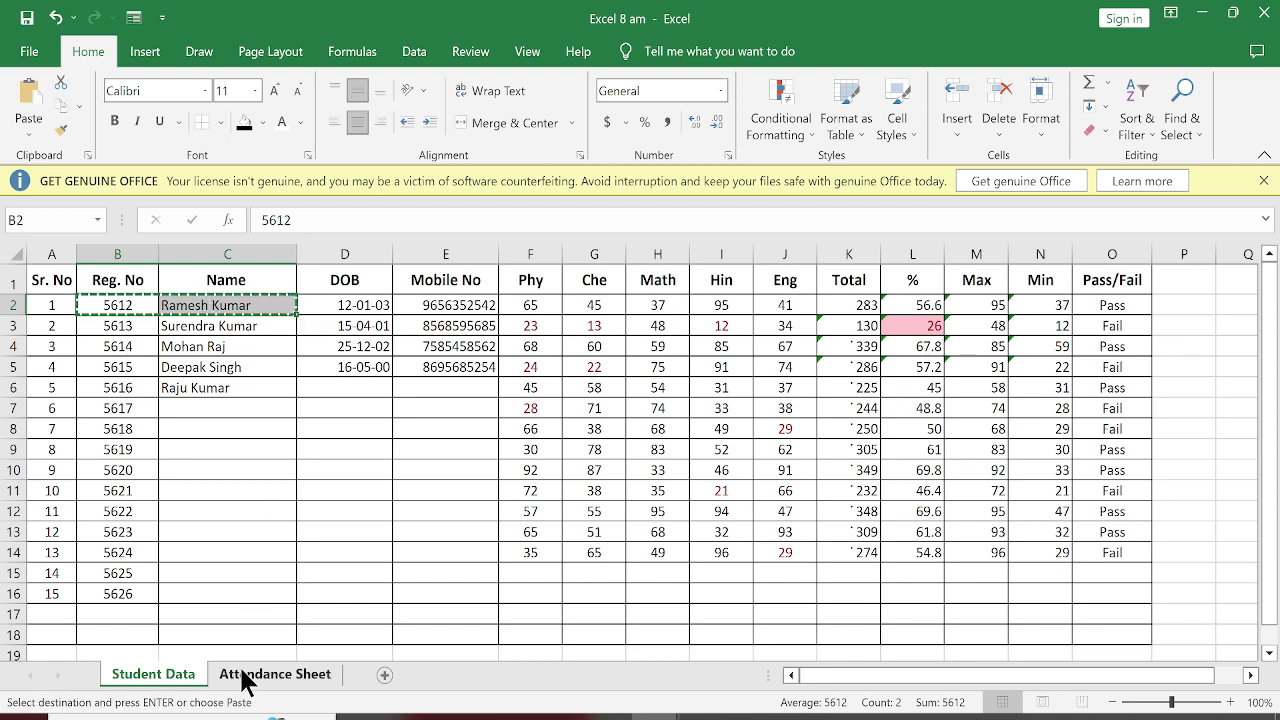
{"action": "key", "text": "ctrl+Page_Down"}
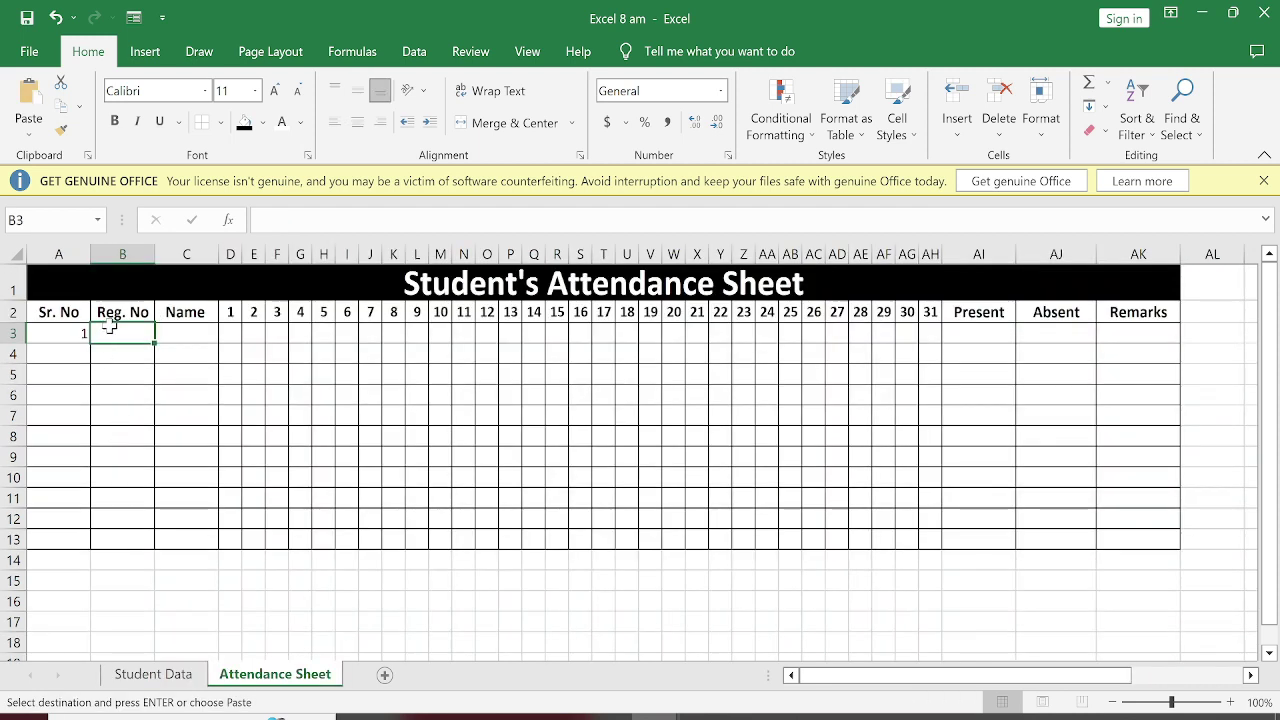
{"action": "key", "text": "ctrl+v"}
{"action": "left_click", "coordinate": [157, 396]}
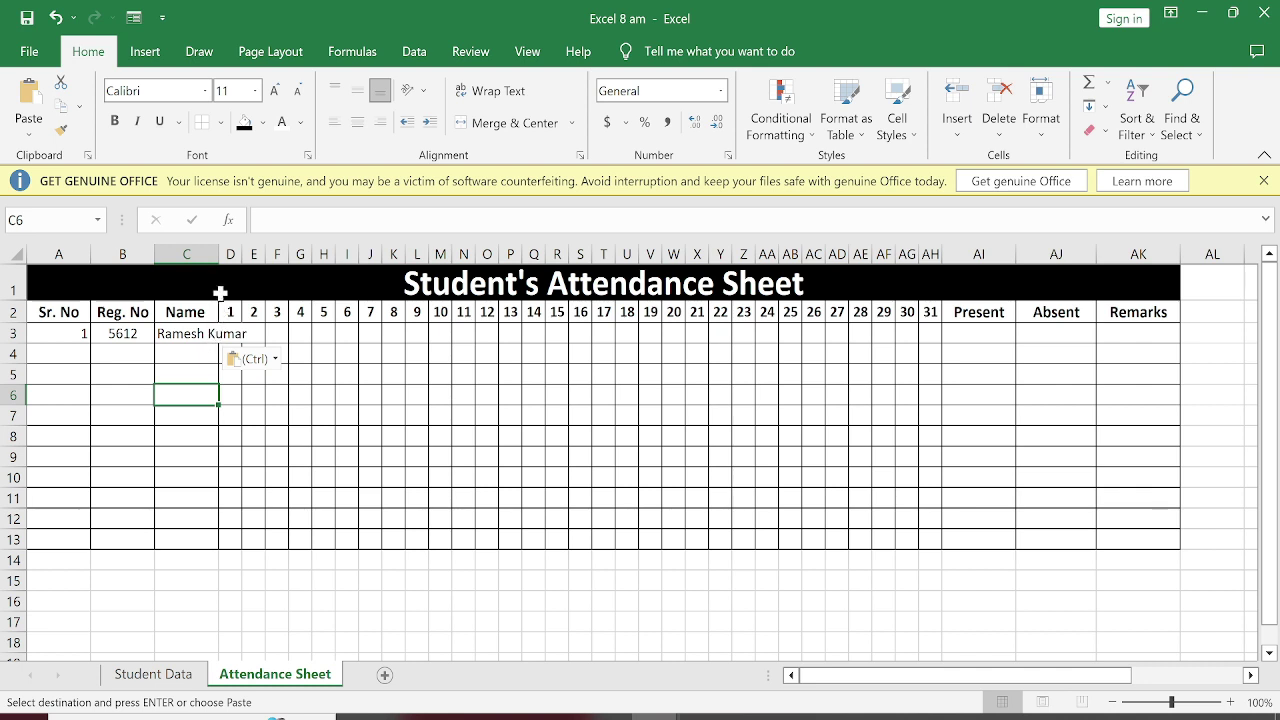
{"action": "left_click_drag", "start_coordinate": [219, 254], "coordinate": [288, 259]}
{"action": "left_click", "coordinate": [303, 333]}
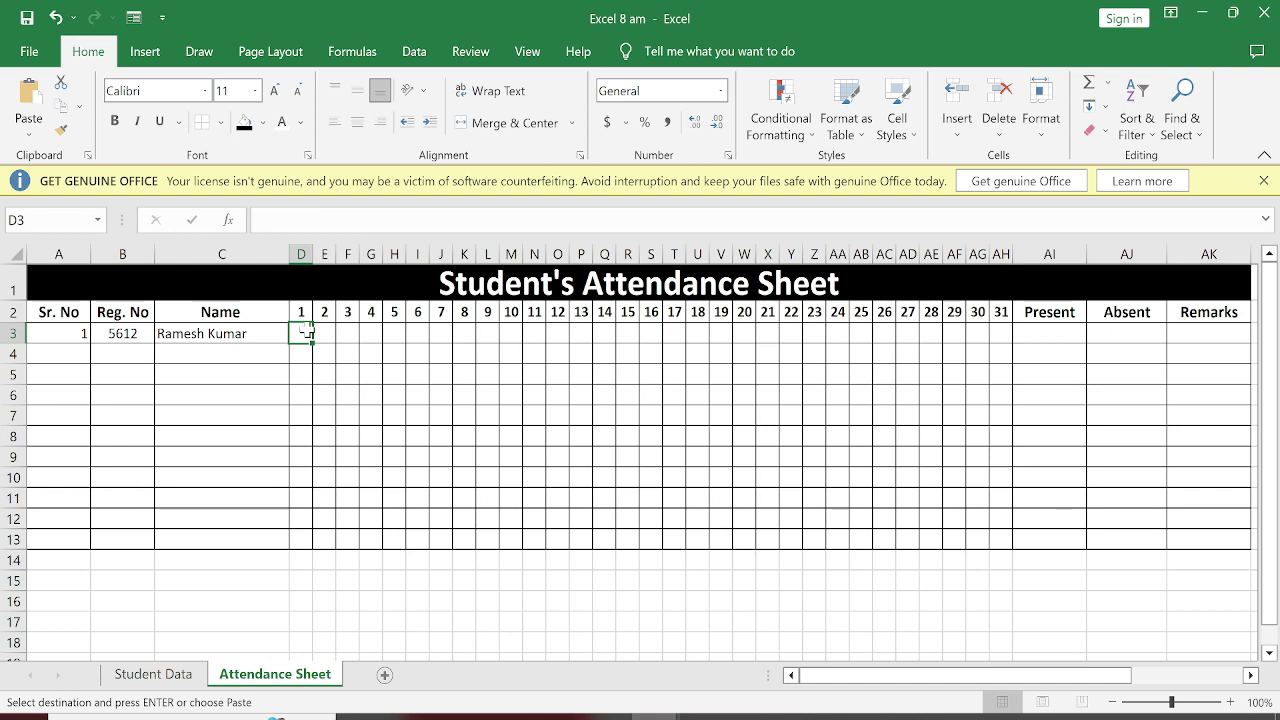
Step: Enter a dot in G3 under day 4 and copy it down the column through G13
{"action": "left_click", "coordinate": [370, 332]}
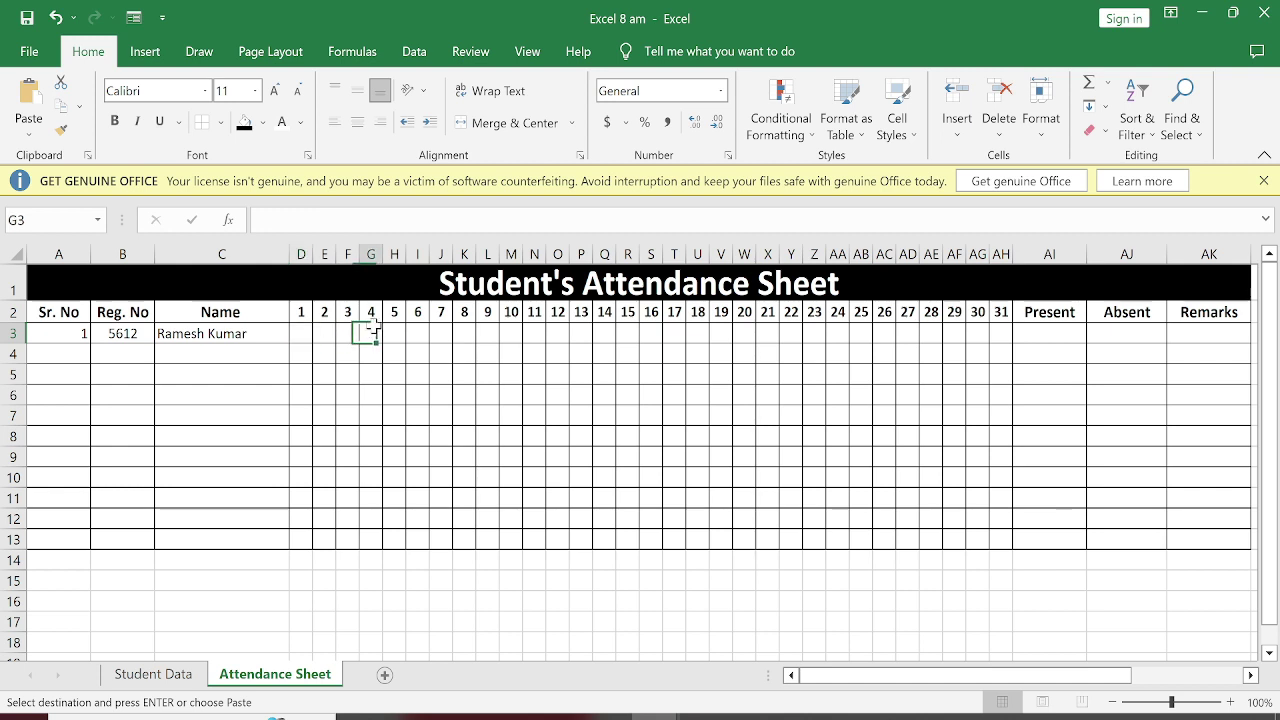
{"action": "key", "text": "Escape"}
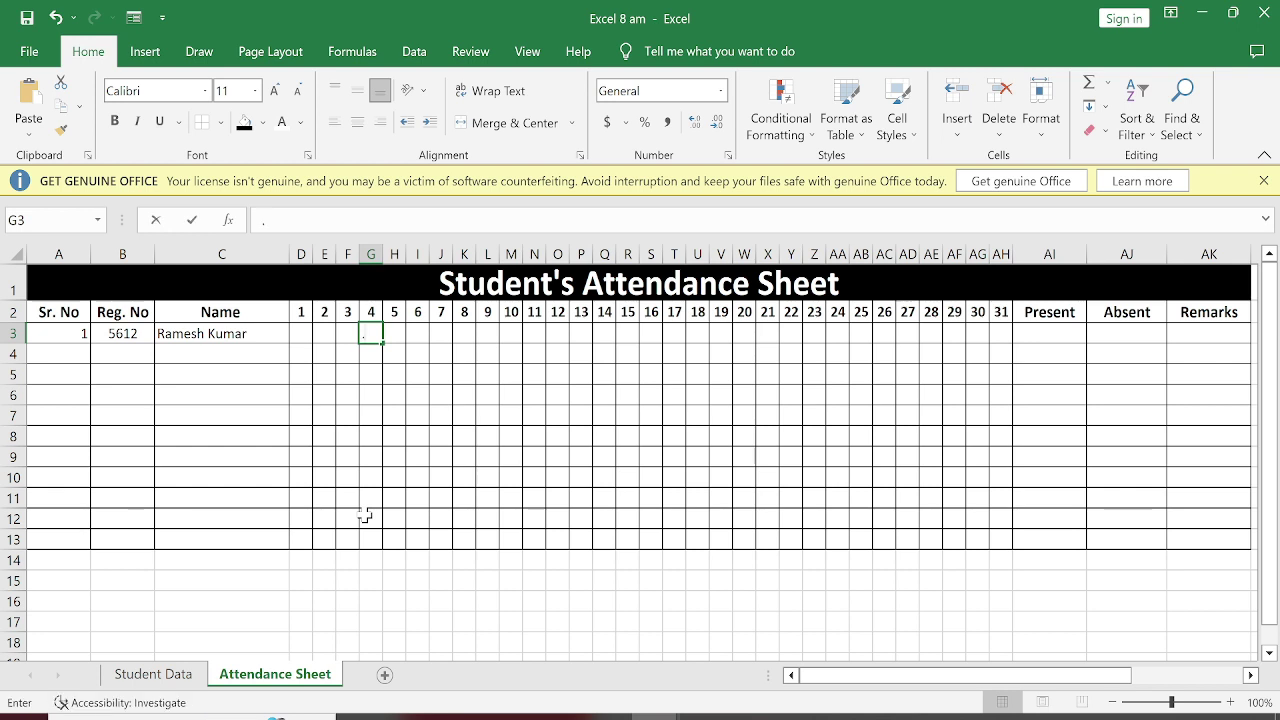
{"action": "type", "text": "."}
{"action": "left_click", "coordinate": [297, 432]}
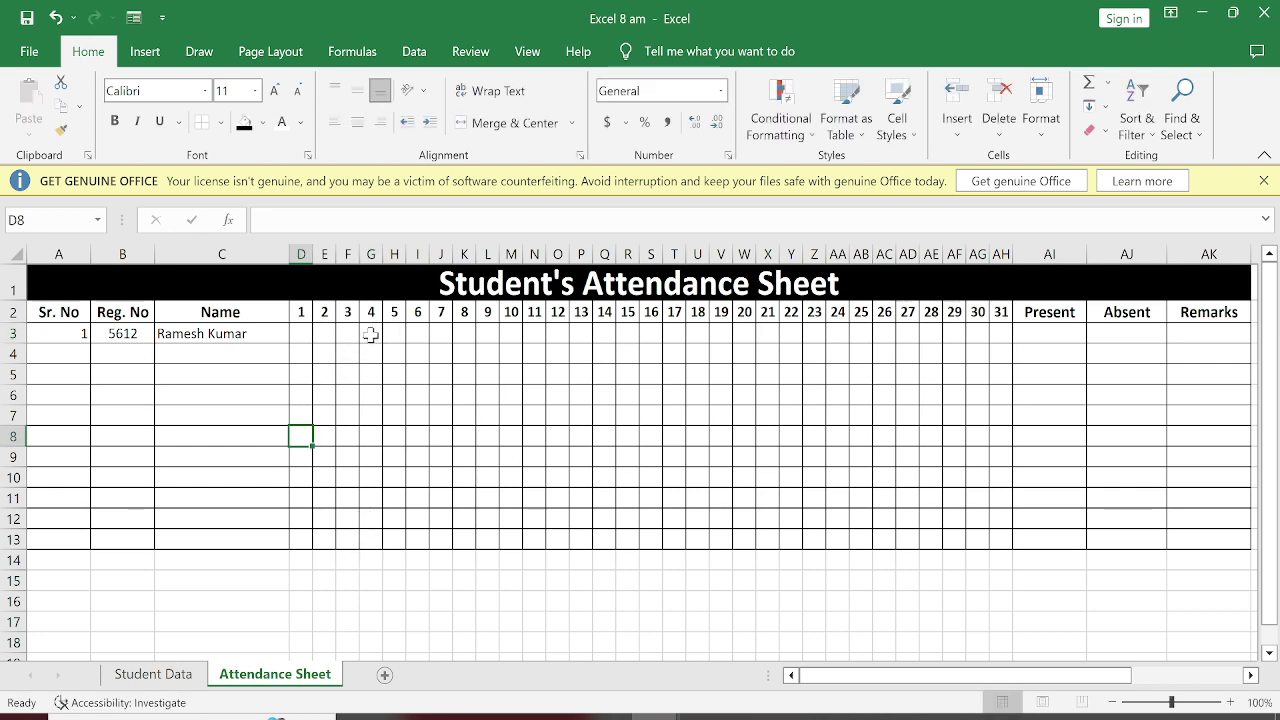
{"action": "left_click", "coordinate": [371, 334]}
{"action": "key", "text": "ctrl+c"}
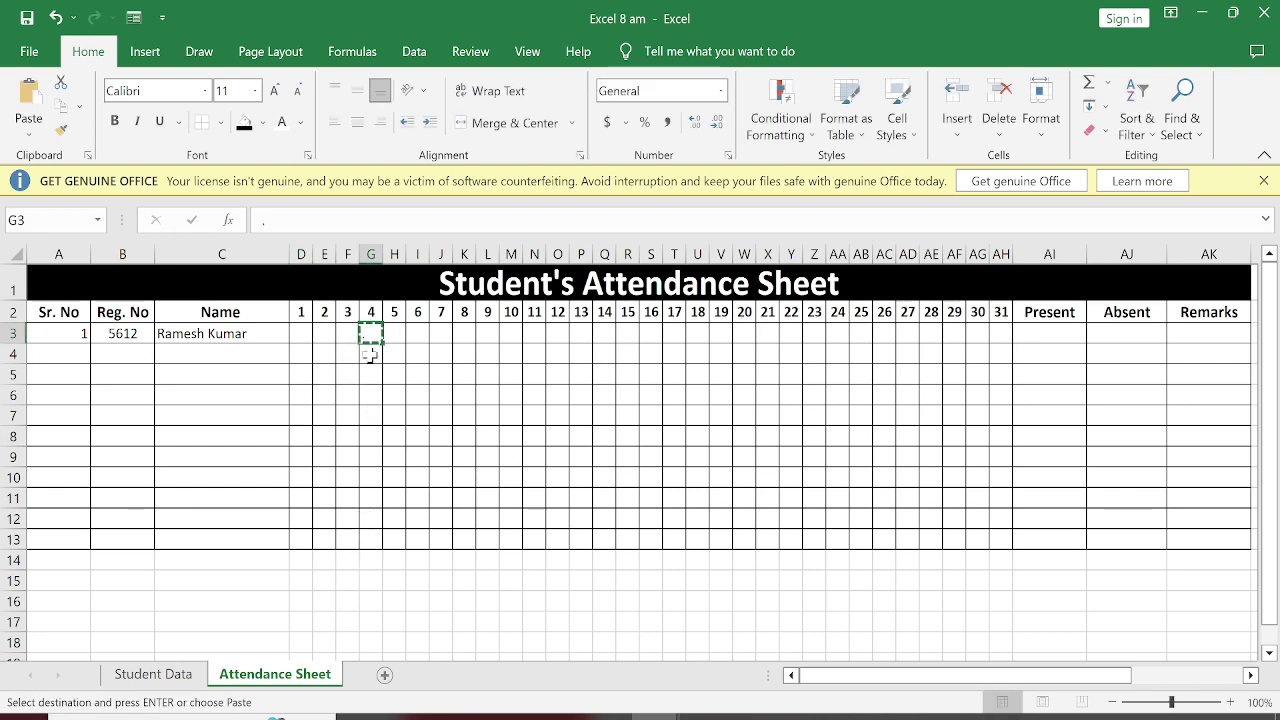
{"action": "left_click_drag", "start_coordinate": [370, 334], "coordinate": [365, 537]}
{"action": "key", "text": "ctrl+v"}
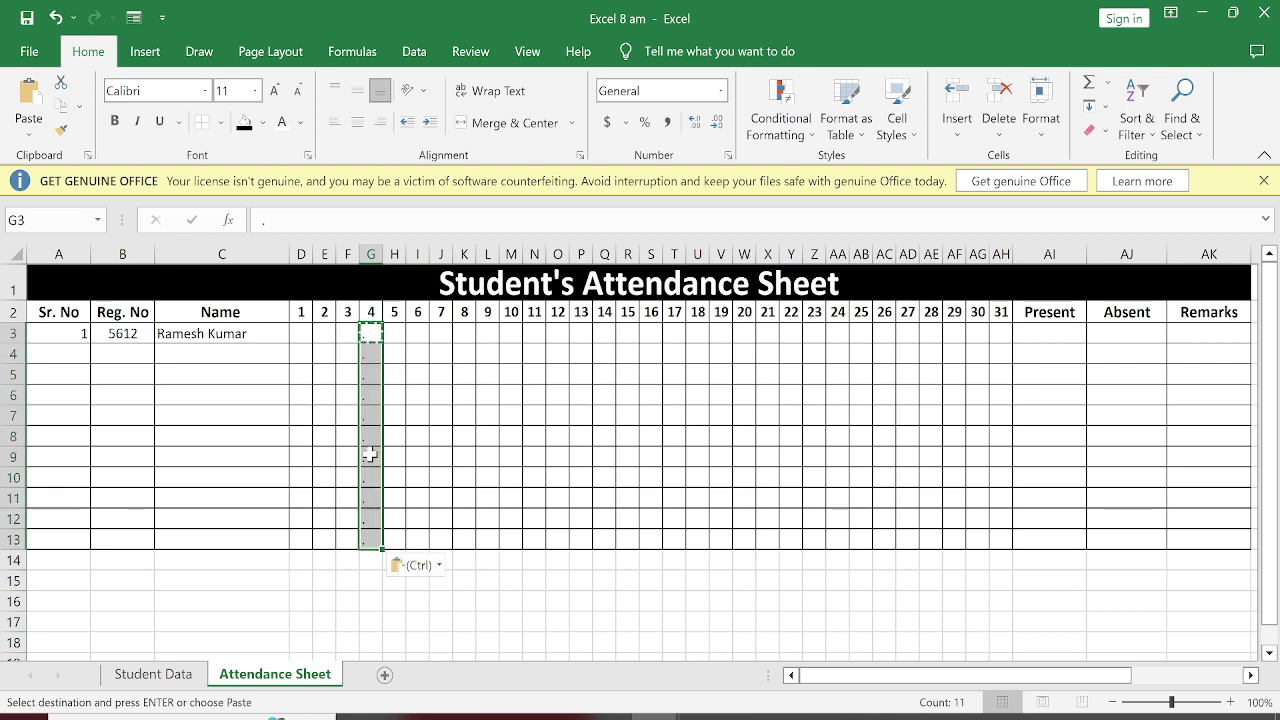
Step: Copy the day 4 column of dots into the day 11, 18 and 25 columns, rows 3 to 13
{"action": "key", "text": "ctrl+c"}
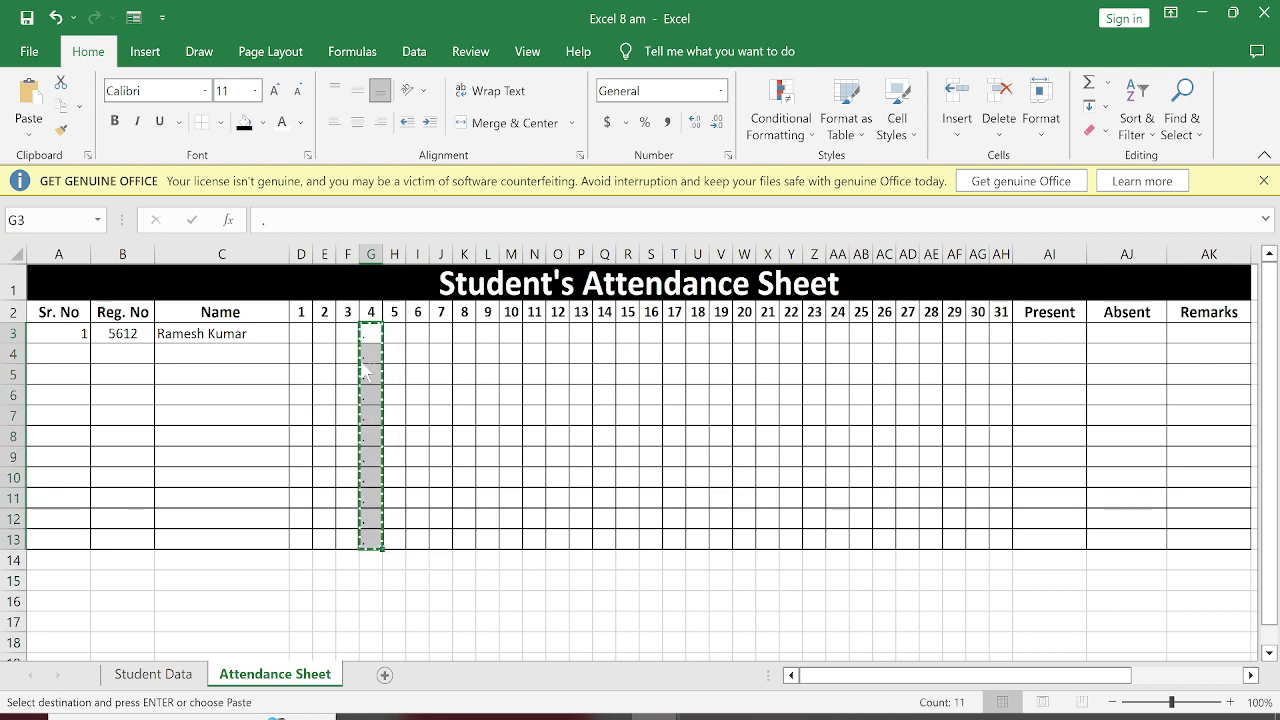
{"action": "left_click", "coordinate": [537, 335]}
{"action": "key", "text": "ctrl+v"}
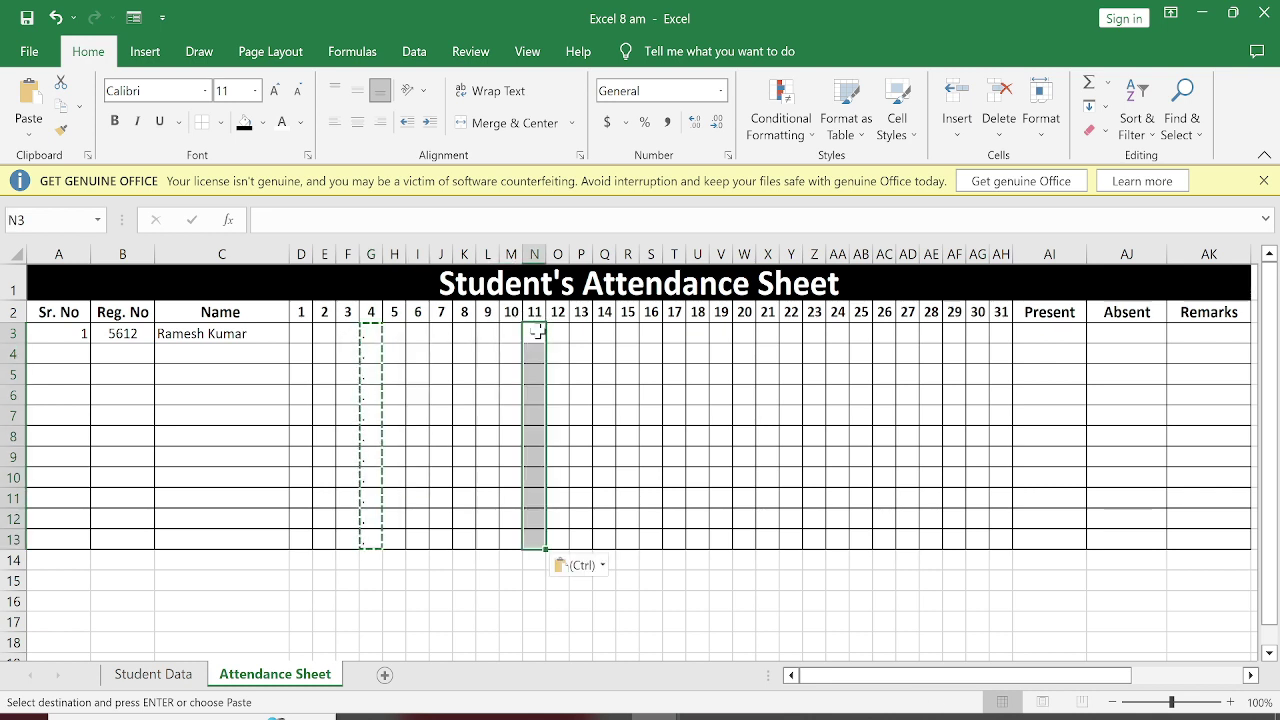
{"action": "left_click", "coordinate": [697, 334]}
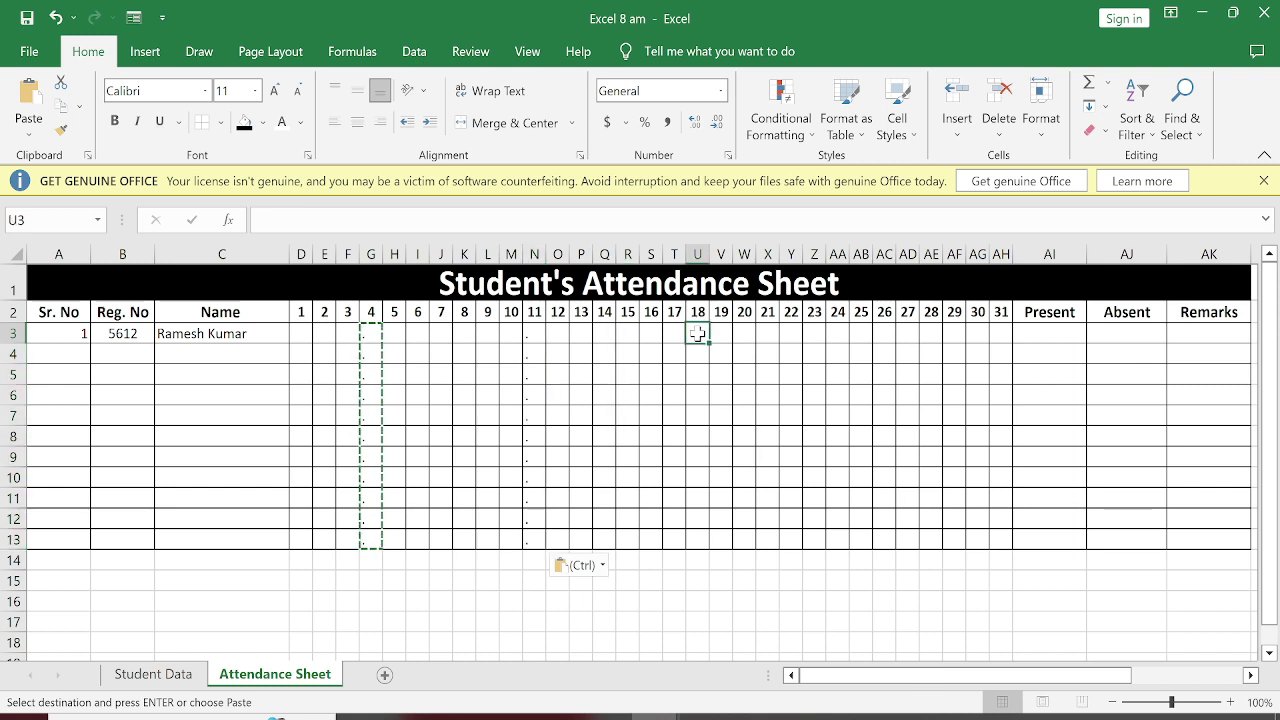
{"action": "key", "text": "ctrl+v"}
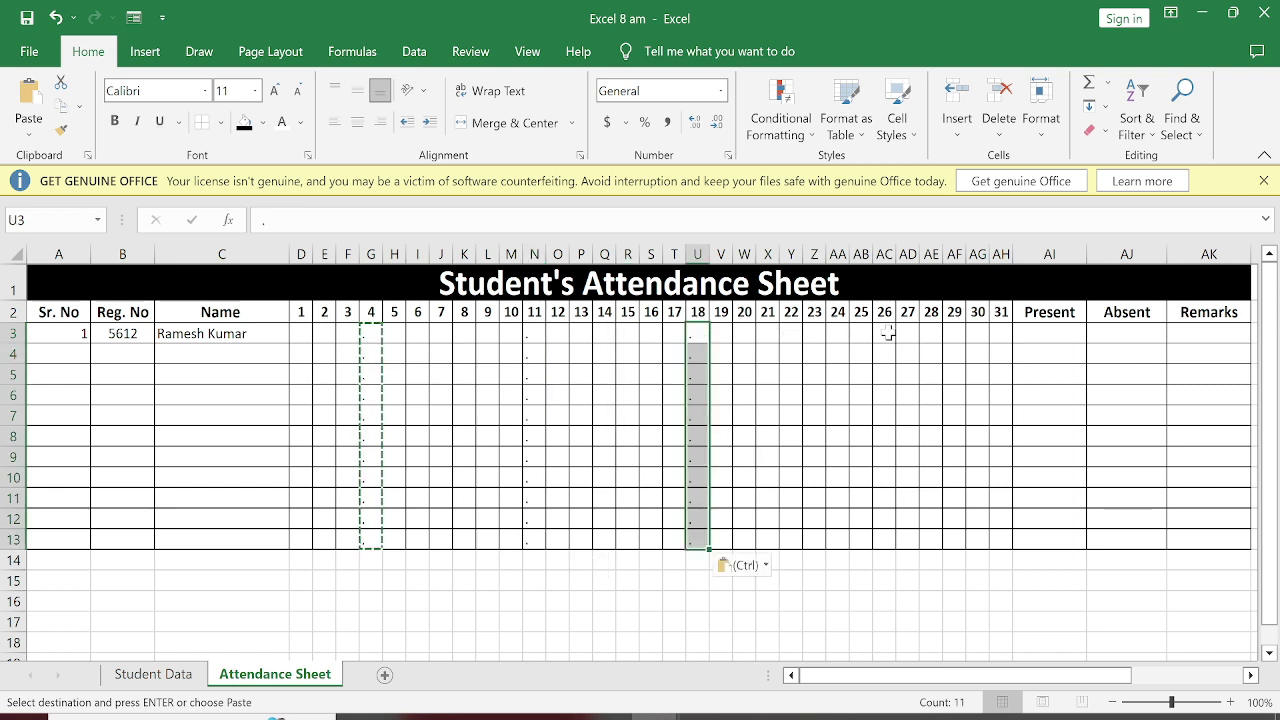
{"action": "left_click", "coordinate": [860, 334]}
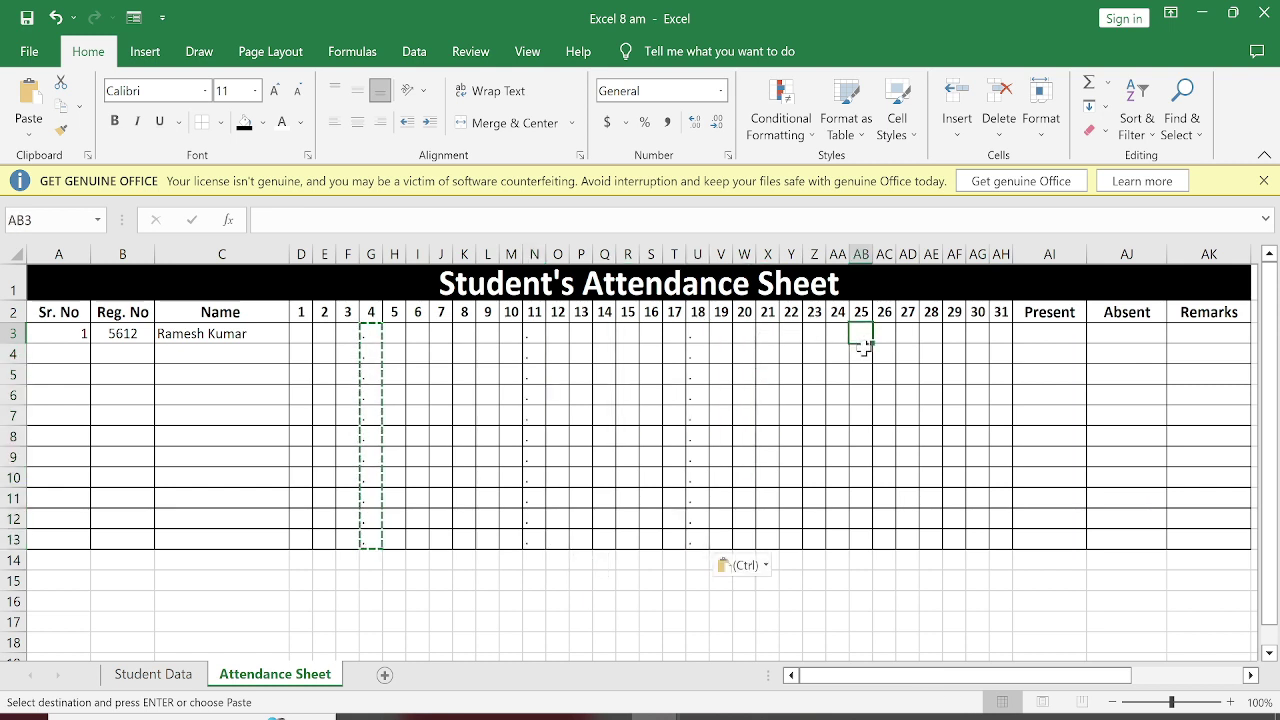
{"action": "key", "text": "ctrl+v"}
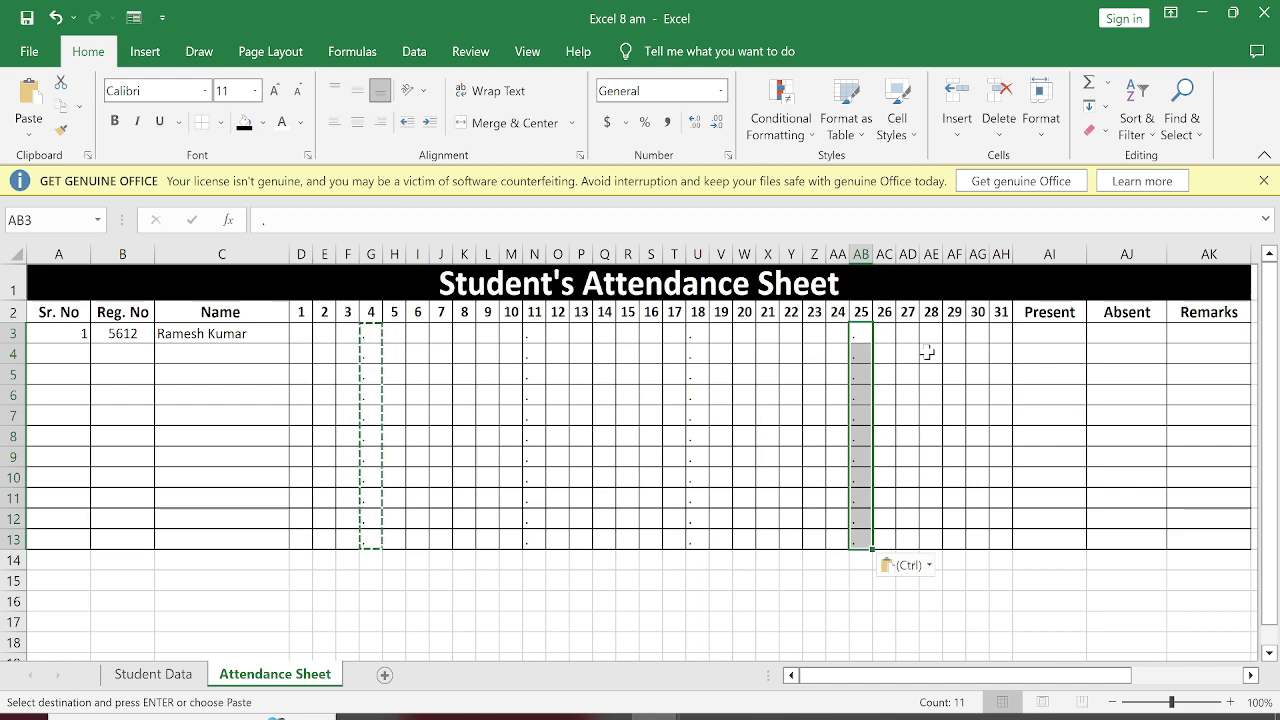
{"action": "key", "text": "Escape"}
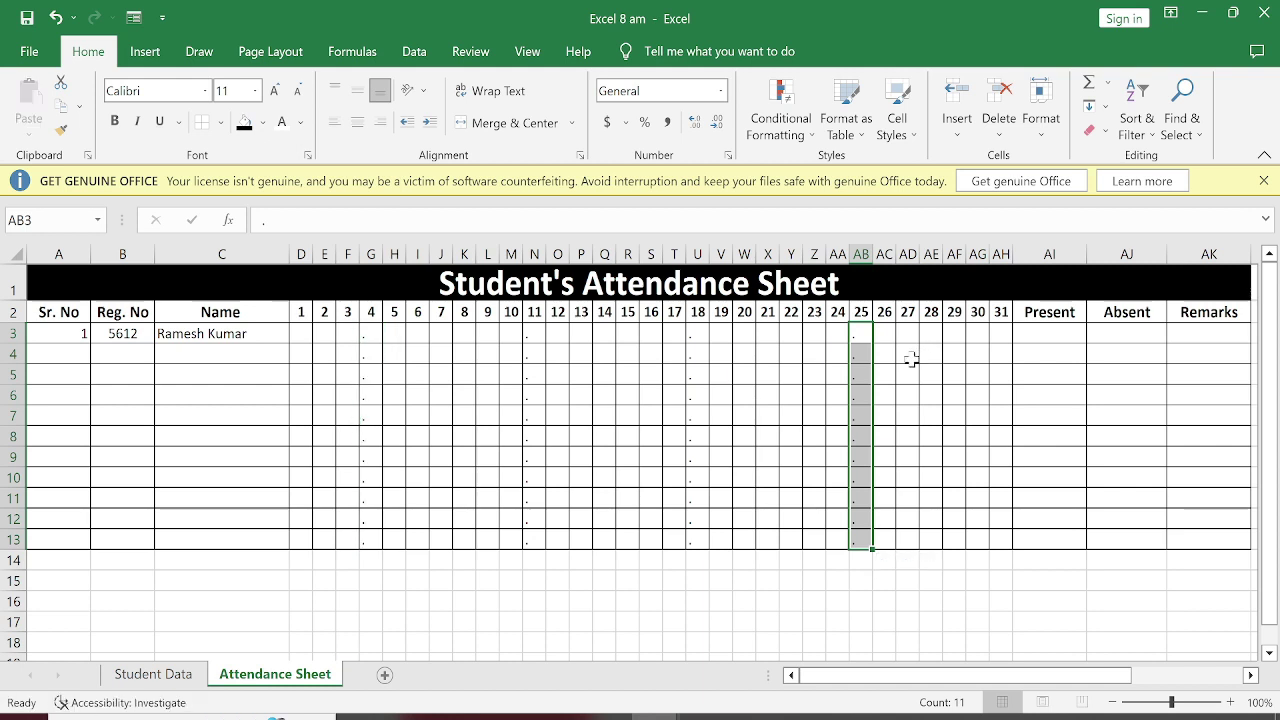
{"action": "left_click", "coordinate": [392, 352]}
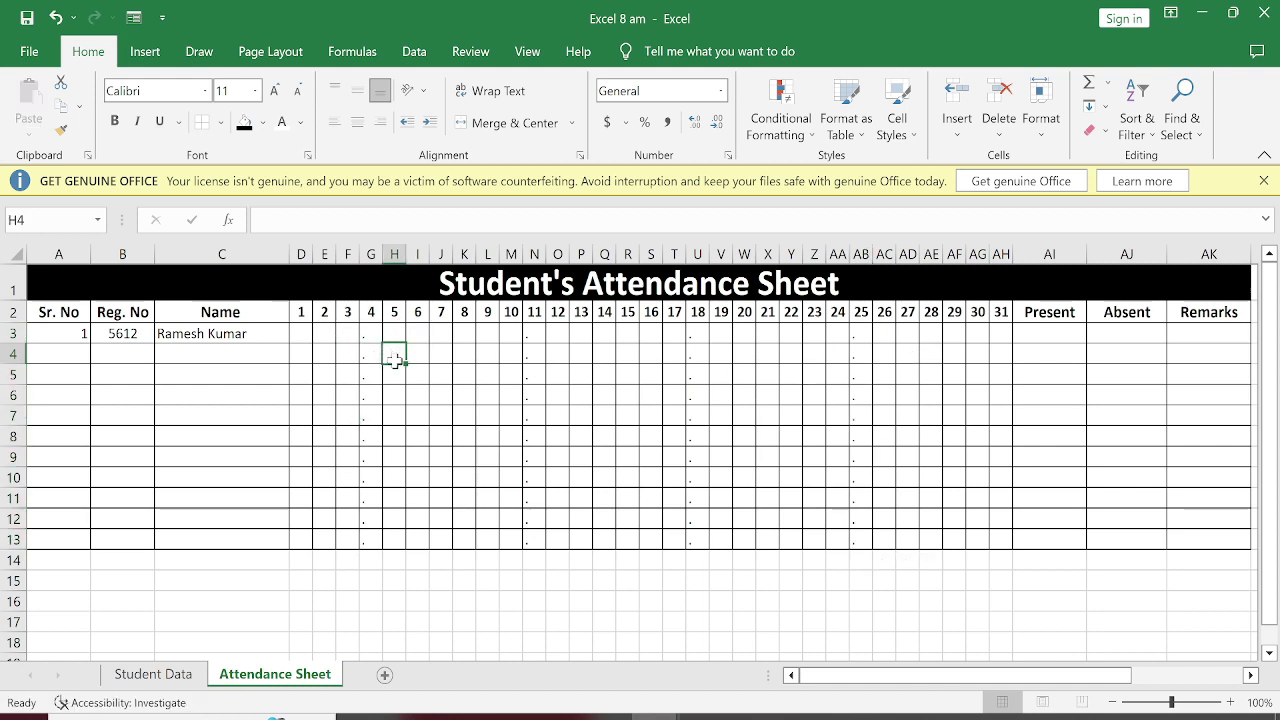
{"action": "key", "text": "ctrl+c"}
{"action": "left_click", "coordinate": [463, 456]}
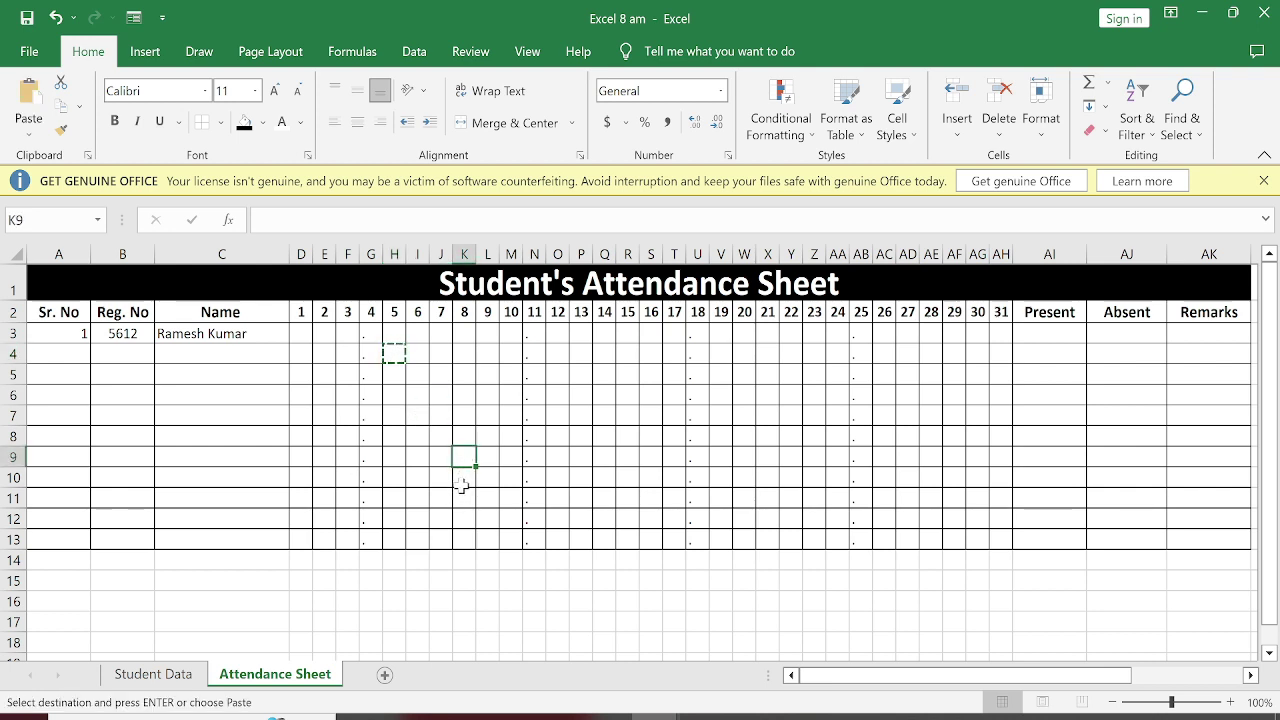
{"action": "key", "text": "Escape"}
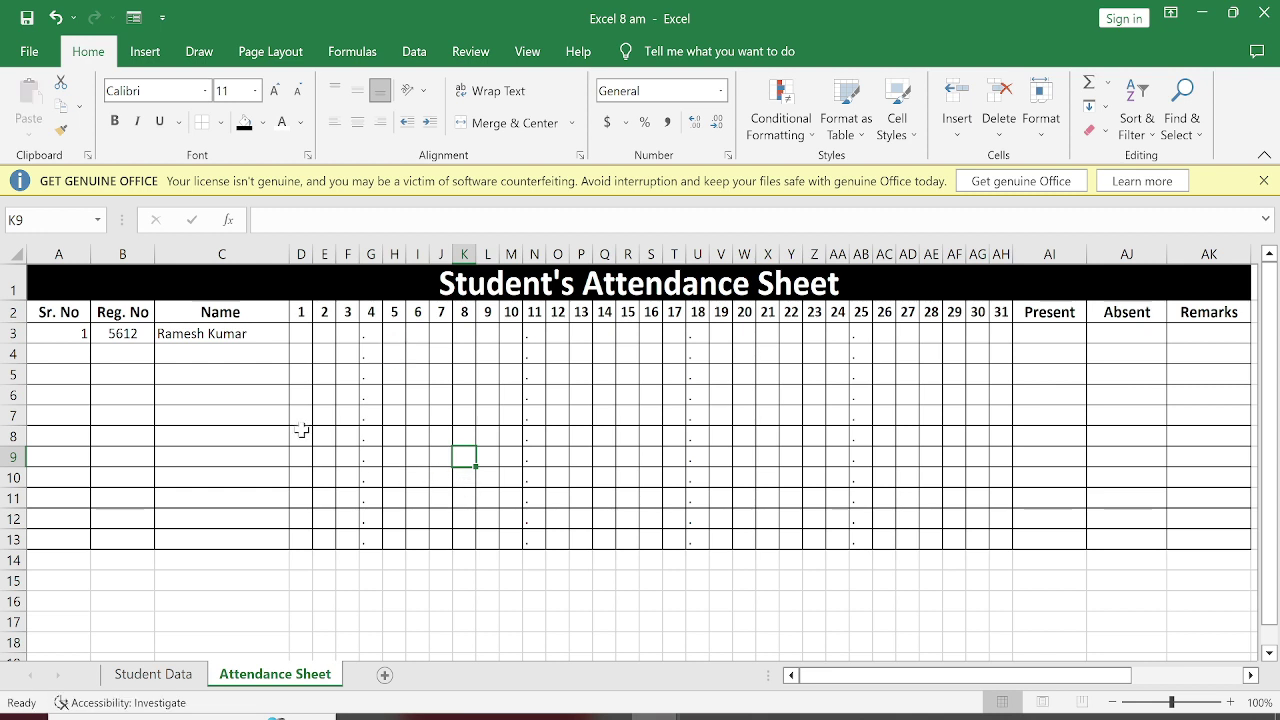
{"action": "left_click", "coordinate": [296, 332]}
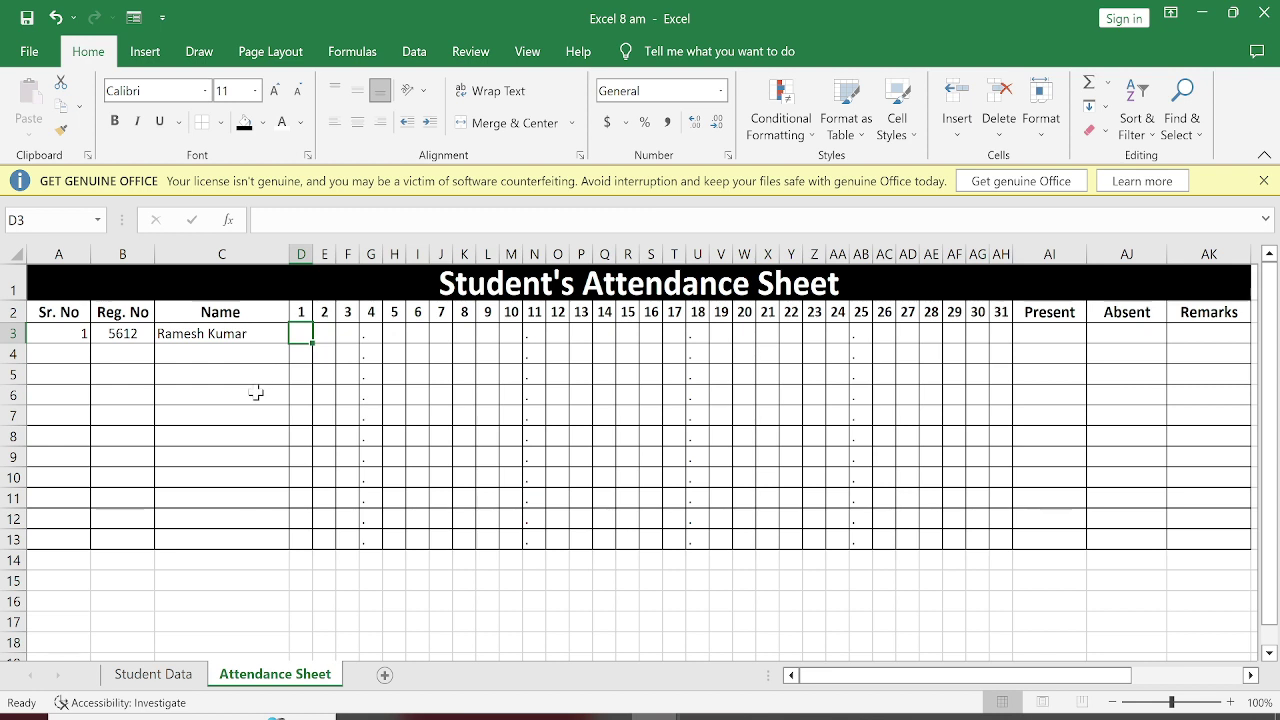
Step: Mark the first student present with p for days 1 to 3 in D3:F3
{"action": "type", "text": "p"}
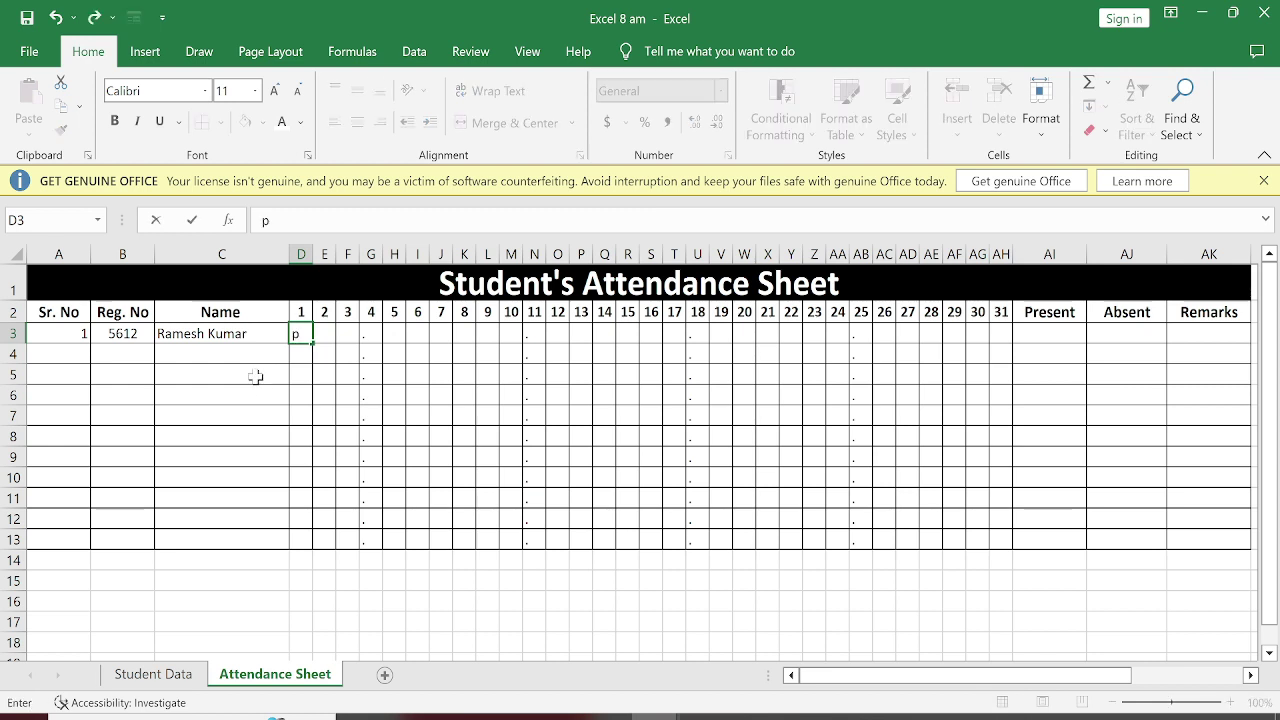
{"action": "key", "text": "Tab"}
{"action": "type", "text": "p"}
{"action": "key", "text": "Tab"}
{"action": "type", "text": "p"}
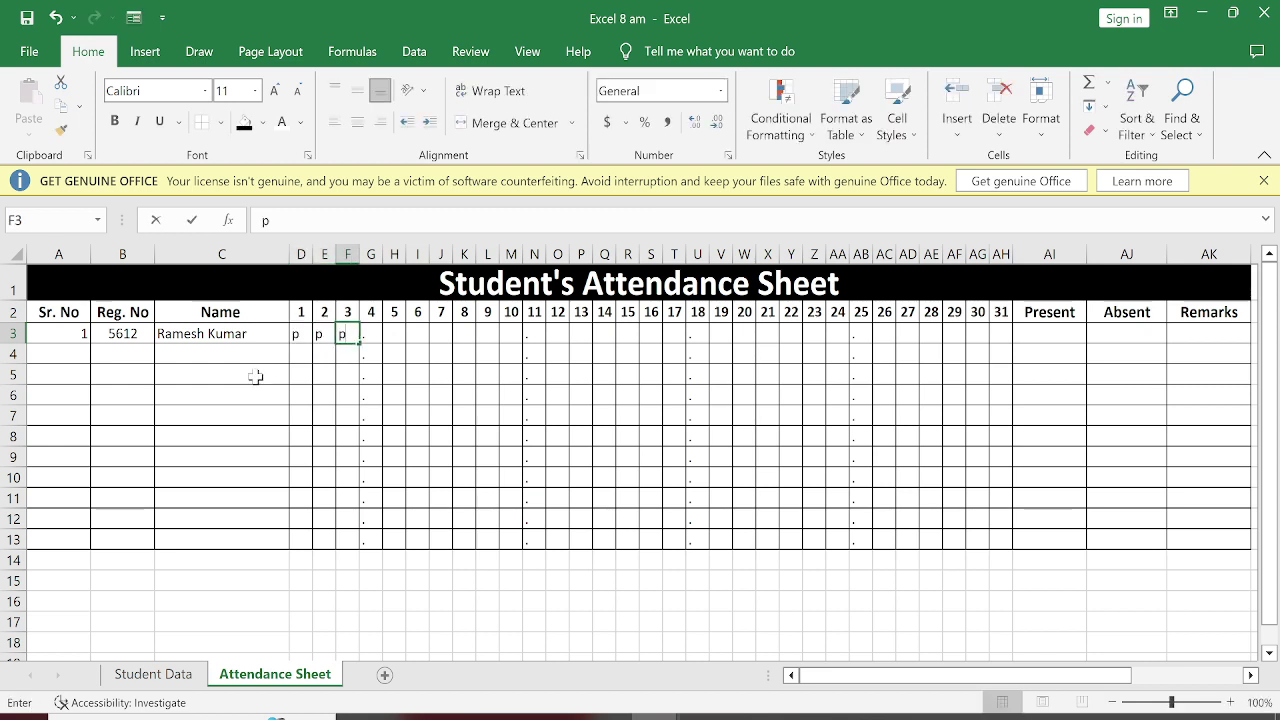
{"action": "key", "text": "Tab"}
{"action": "key", "text": "Tab"}
Step: Enter p for days 5 to 9 and a dot for day 10 in the first student's row
{"action": "type", "text": "p"}
{"action": "key", "text": "Tab"}
{"action": "type", "text": "p"}
{"action": "key", "text": "Tab"}
{"action": "type", "text": "p"}
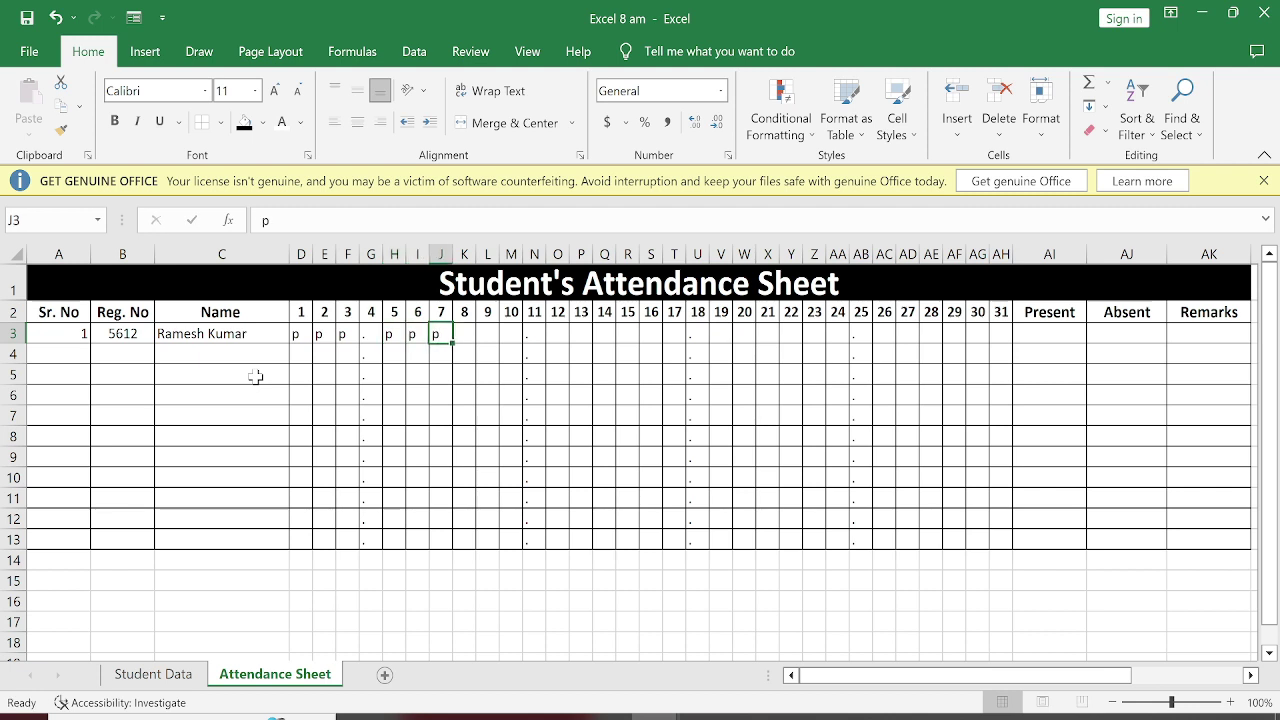
{"action": "key", "text": "Tab"}
{"action": "type", "text": "p"}
{"action": "key", "text": "Tab"}
{"action": "type", "text": "p"}
{"action": "key", "text": "Tab"}
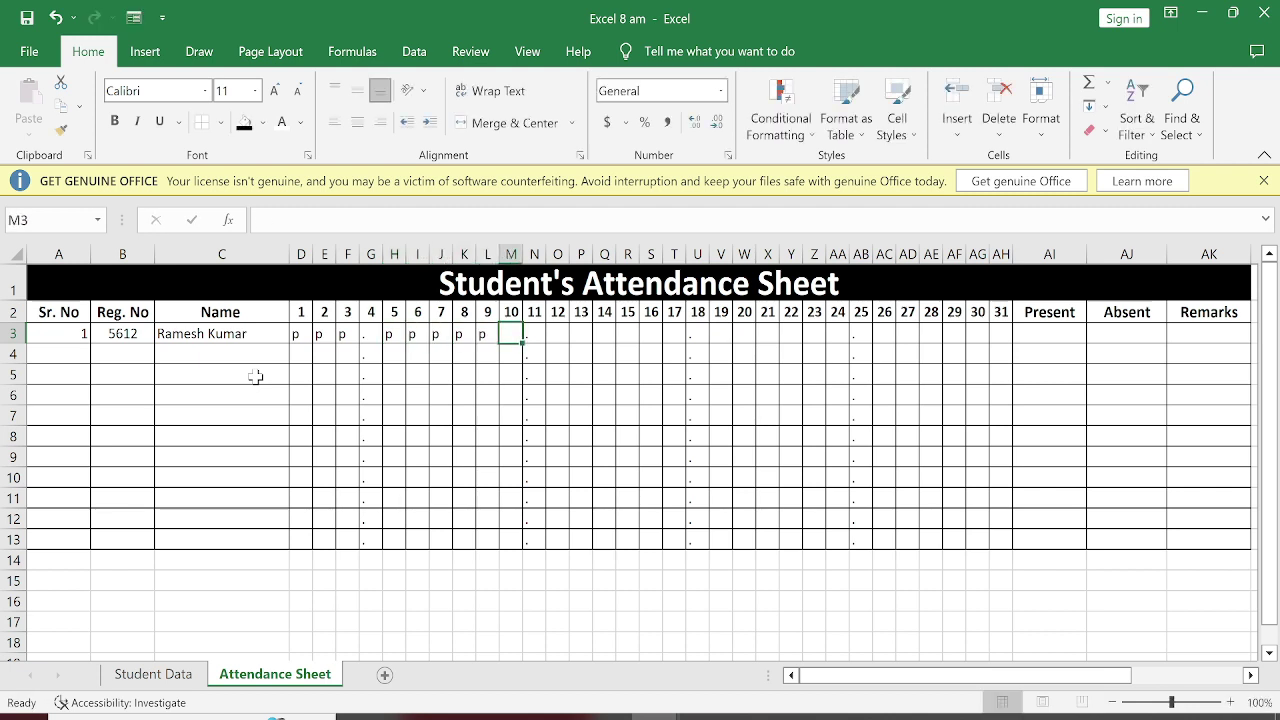
{"action": "type", "text": "."}
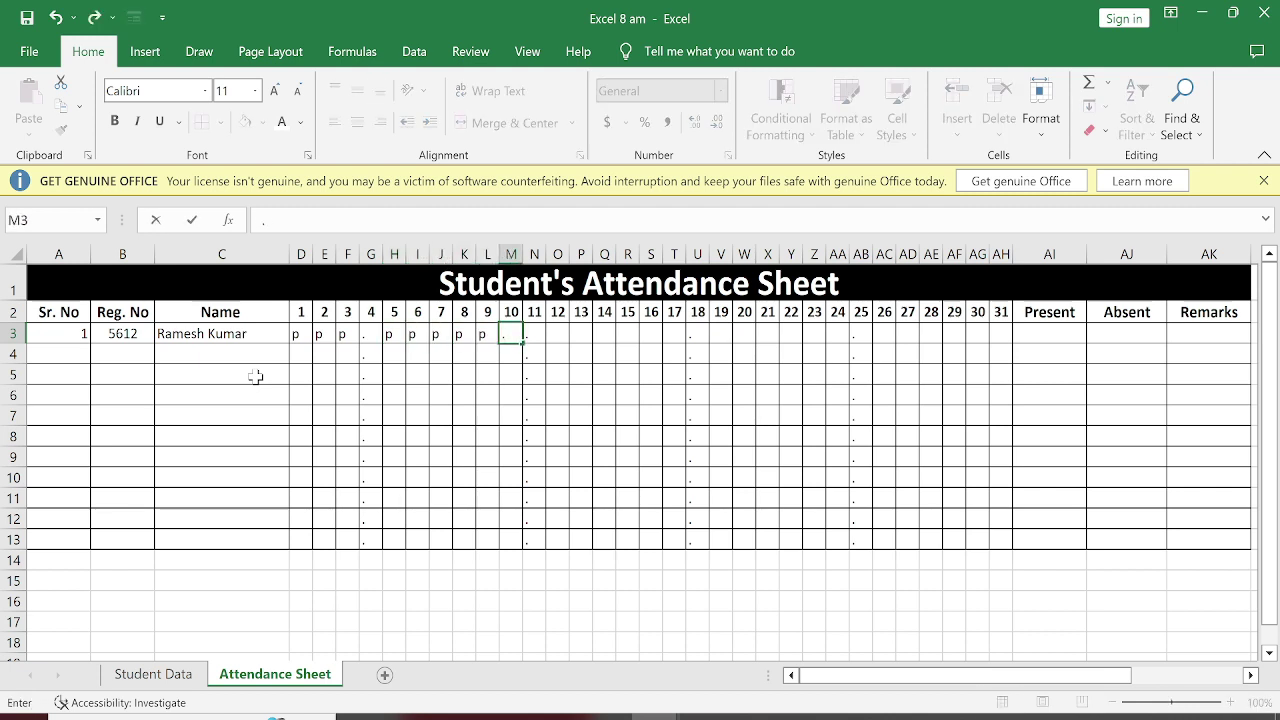
{"action": "key", "text": "Tab"}
{"action": "key", "text": "Tab"}
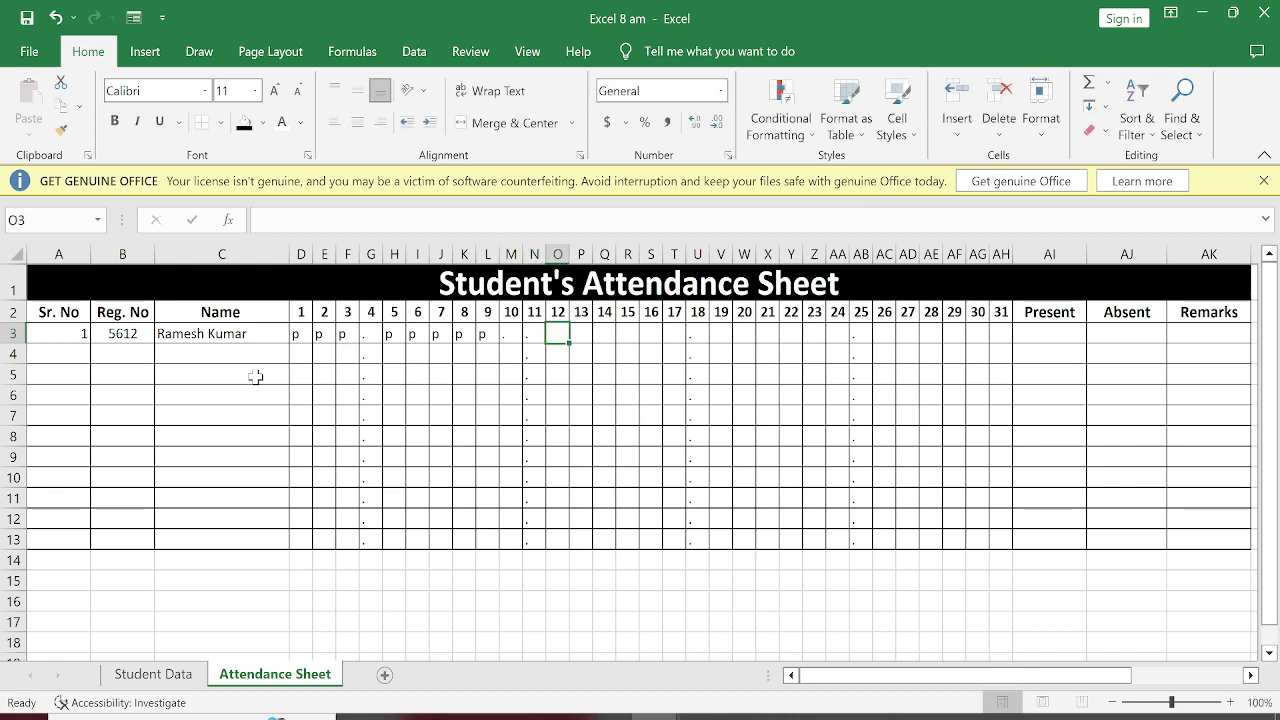
Step: Enter p for days 12 to 14, dots for days 15 and 16, and p for day 17 in row 3
{"action": "type", "text": "p"}
{"action": "key", "text": "Tab"}
{"action": "type", "text": "p"}
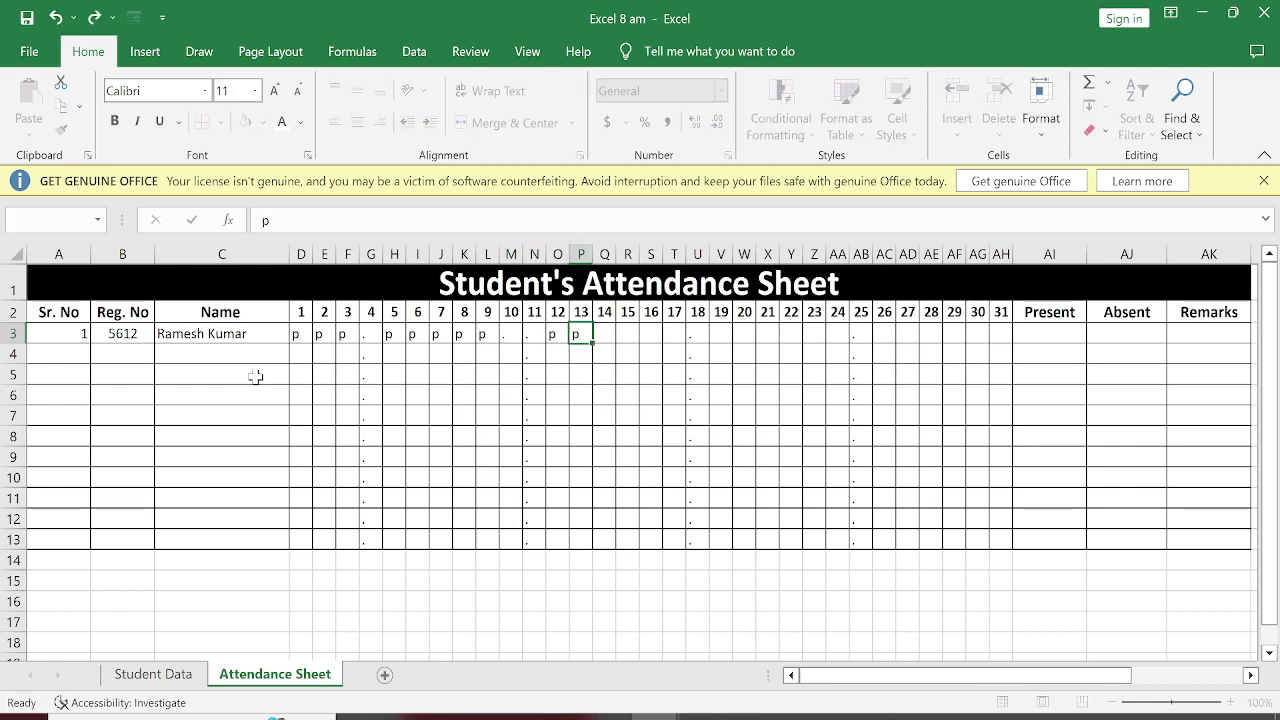
{"action": "key", "text": "Tab"}
{"action": "type", "text": "p"}
{"action": "key", "text": "Tab"}
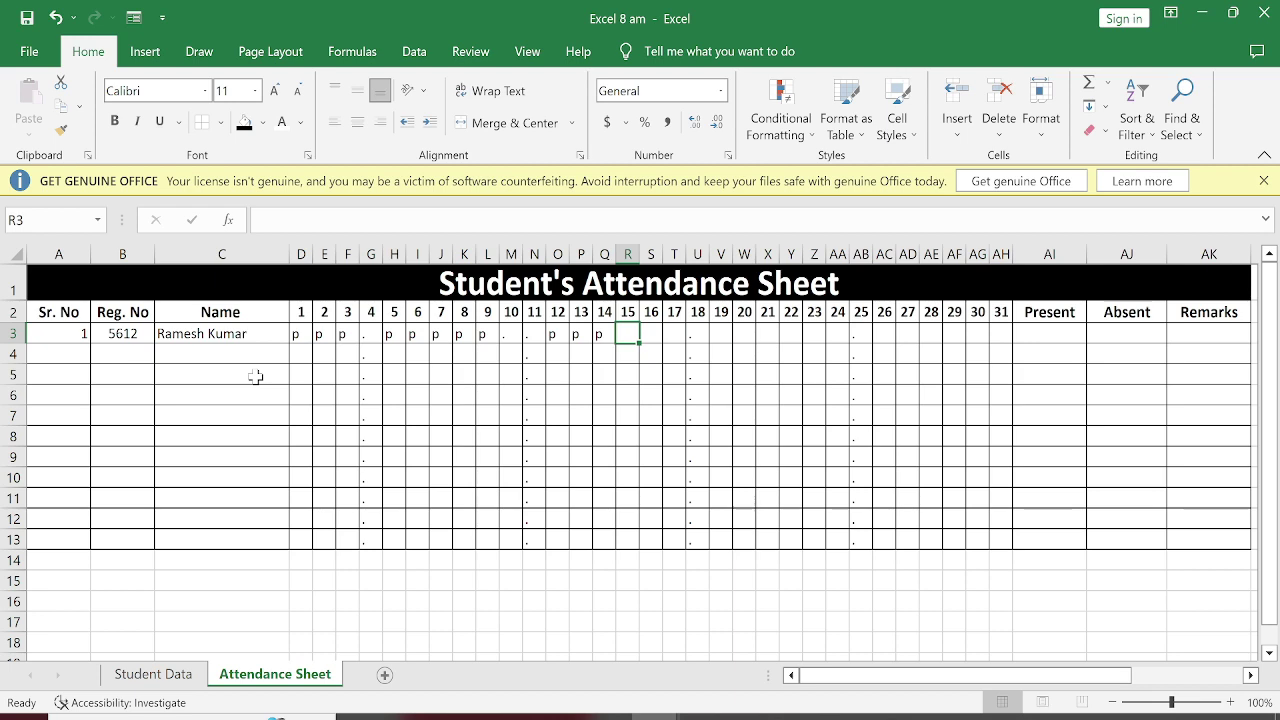
{"action": "key", "text": "alt+n"}
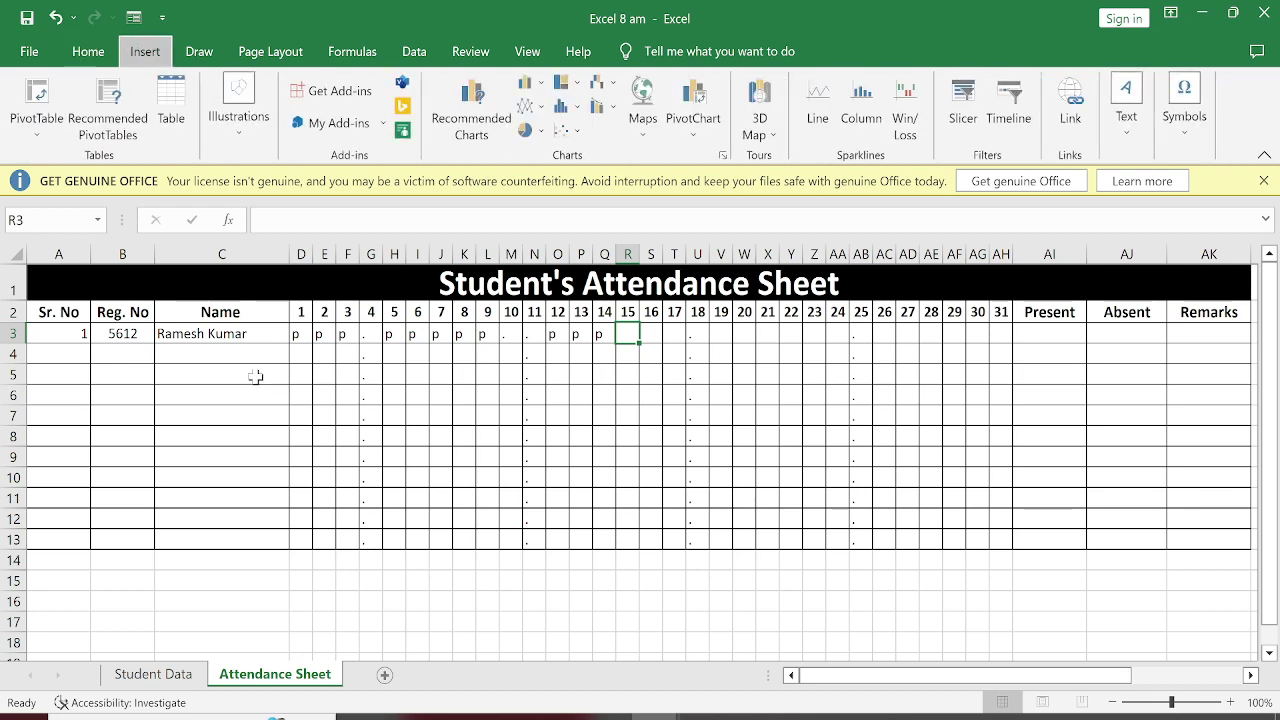
{"action": "left_click", "coordinate": [490, 394]}
{"action": "left_click", "coordinate": [636, 338]}
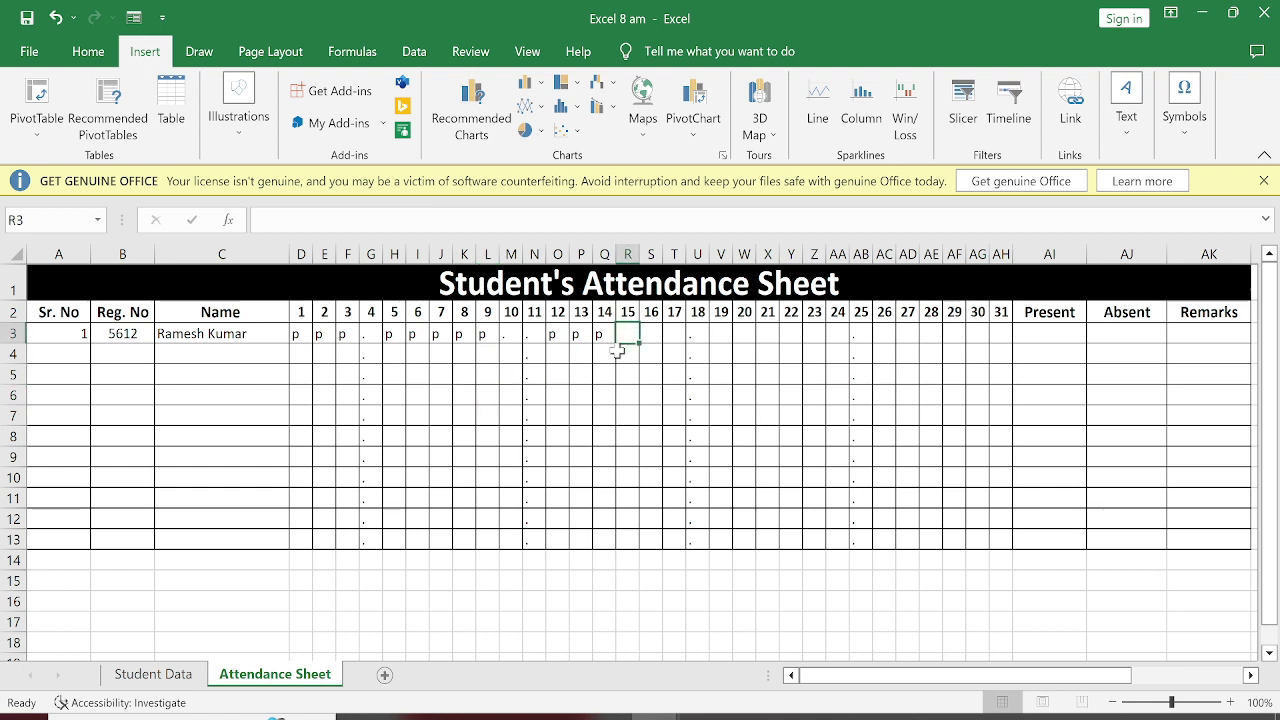
{"action": "type", "text": "."}
{"action": "key", "text": "Tab"}
{"action": "type", "text": "."}
{"action": "key", "text": "Tab"}
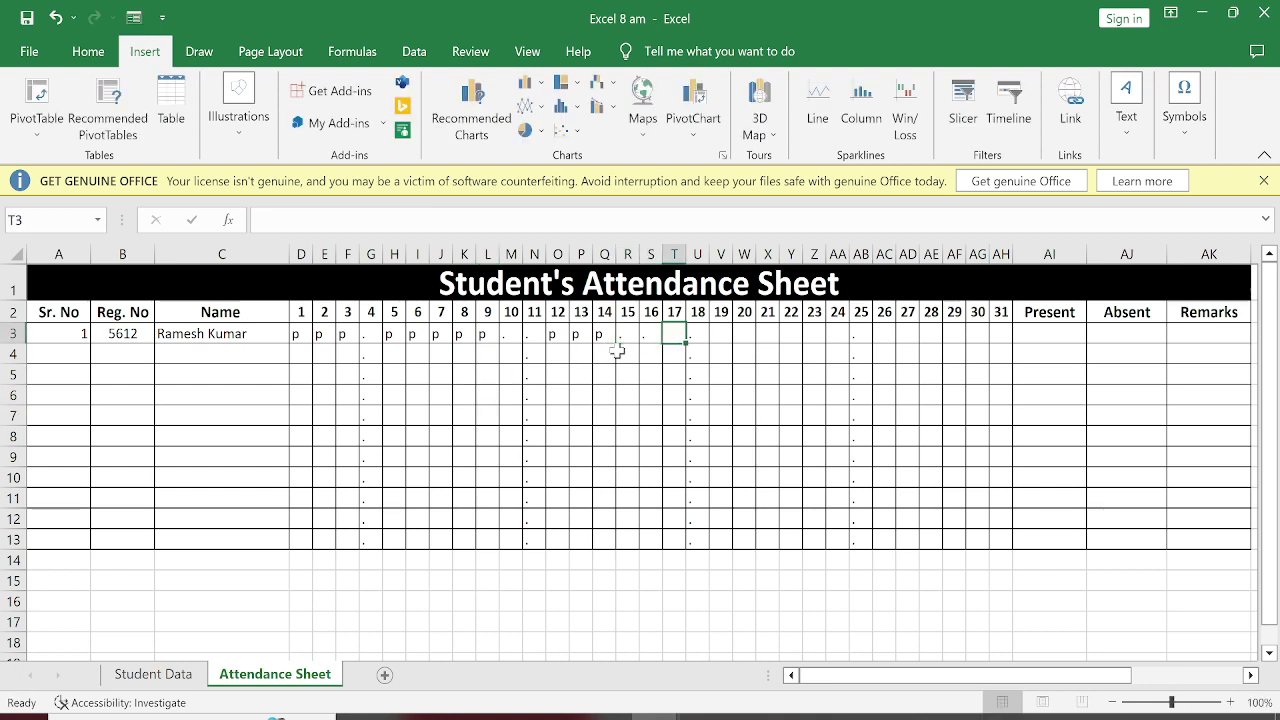
{"action": "type", "text": "p"}
{"action": "key", "text": "Tab"}
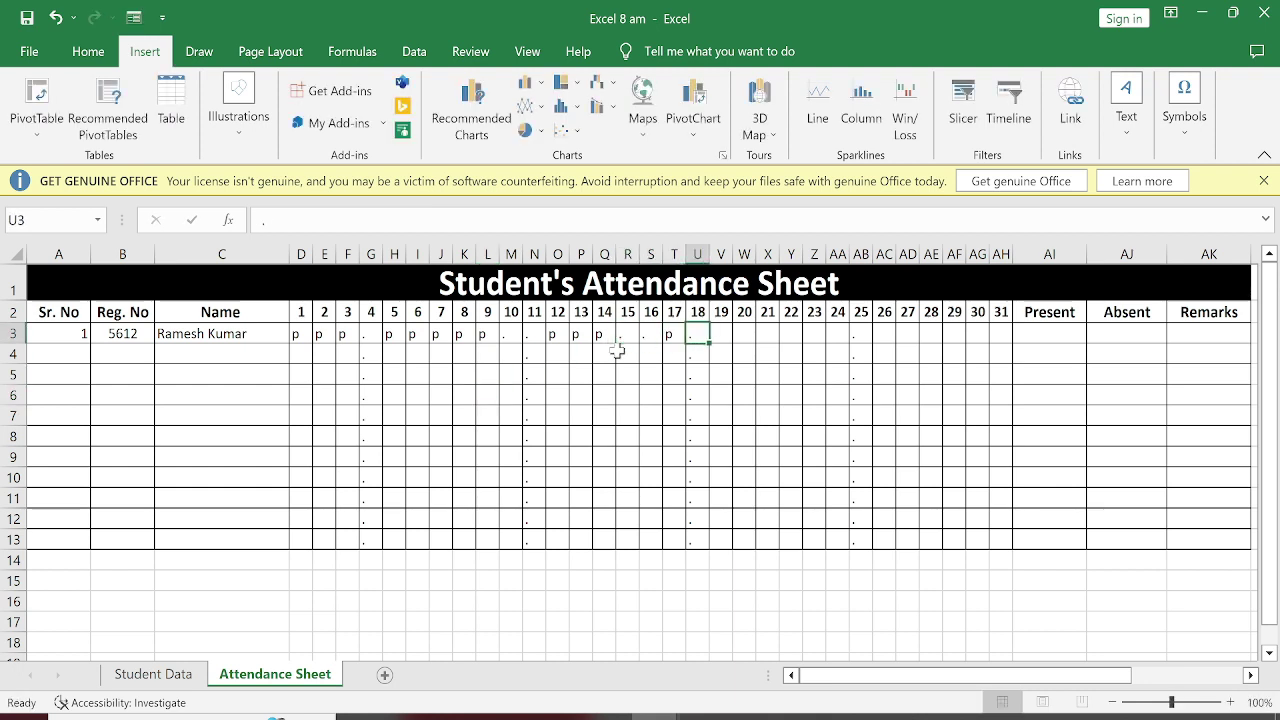
{"action": "key", "text": "Tab"}
Step: Enter a dot for day 19 and p for days 20 to 24 in row 3
{"action": "type", "text": "."}
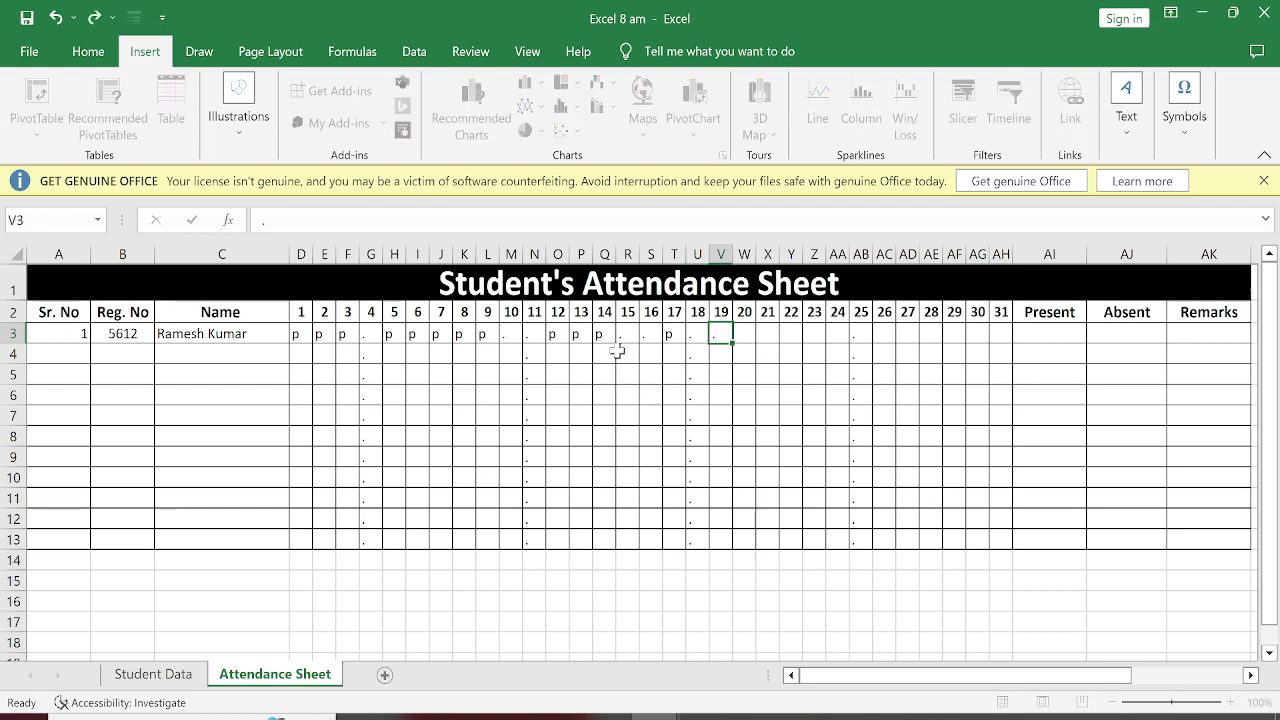
{"action": "key", "text": "Tab"}
{"action": "type", "text": "p"}
{"action": "key", "text": "Tab"}
{"action": "type", "text": "p"}
{"action": "key", "text": "Tab"}
{"action": "type", "text": "p"}
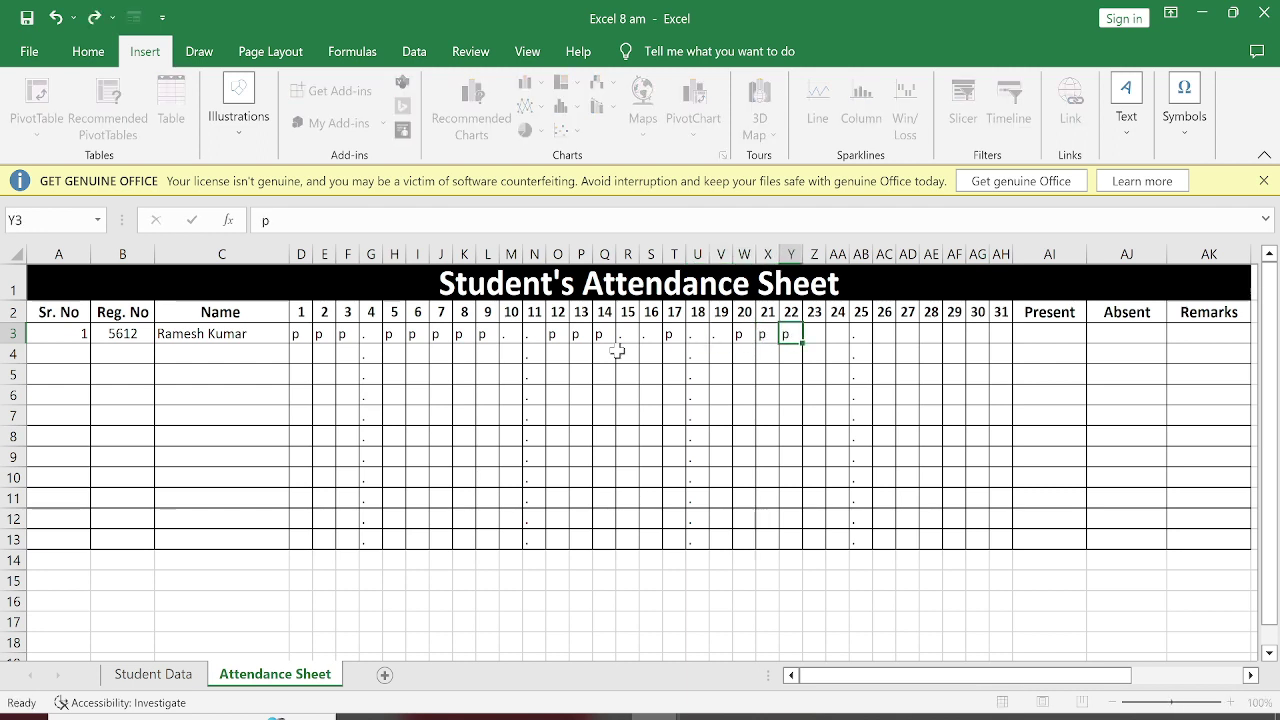
{"action": "key", "text": "Tab"}
{"action": "type", "text": "p"}
{"action": "key", "text": "Tab"}
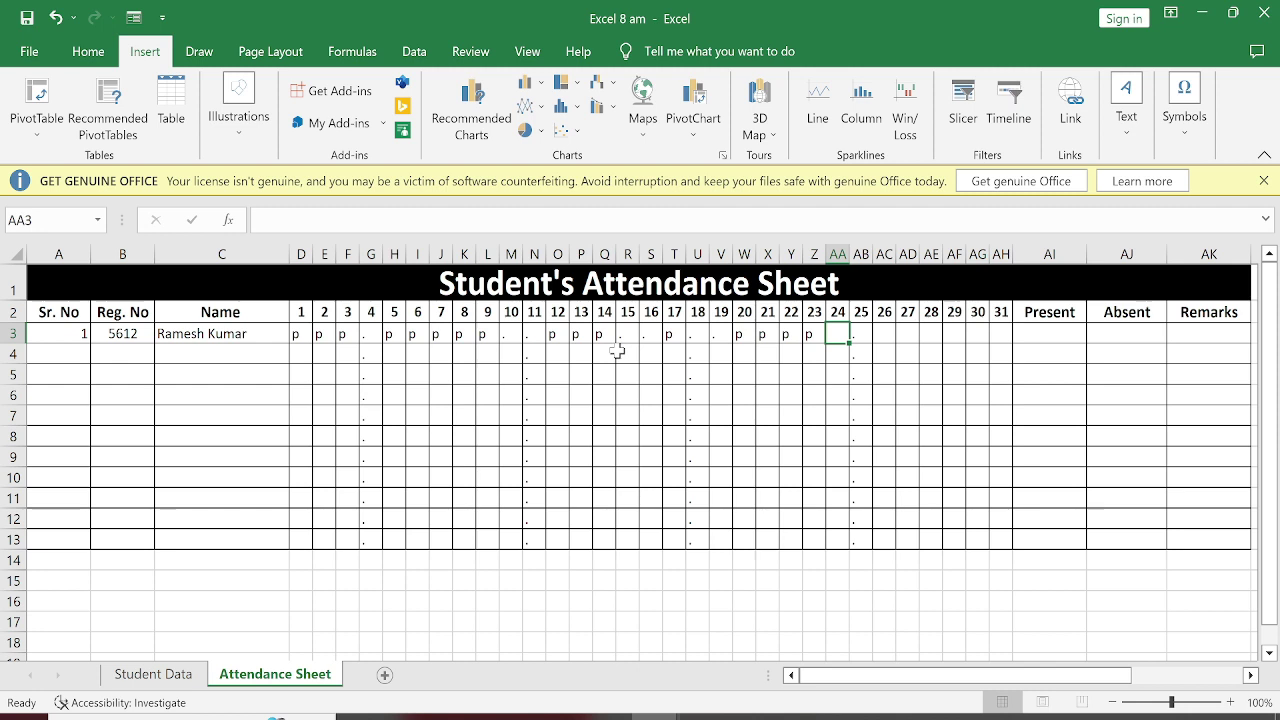
{"action": "type", "text": "."}
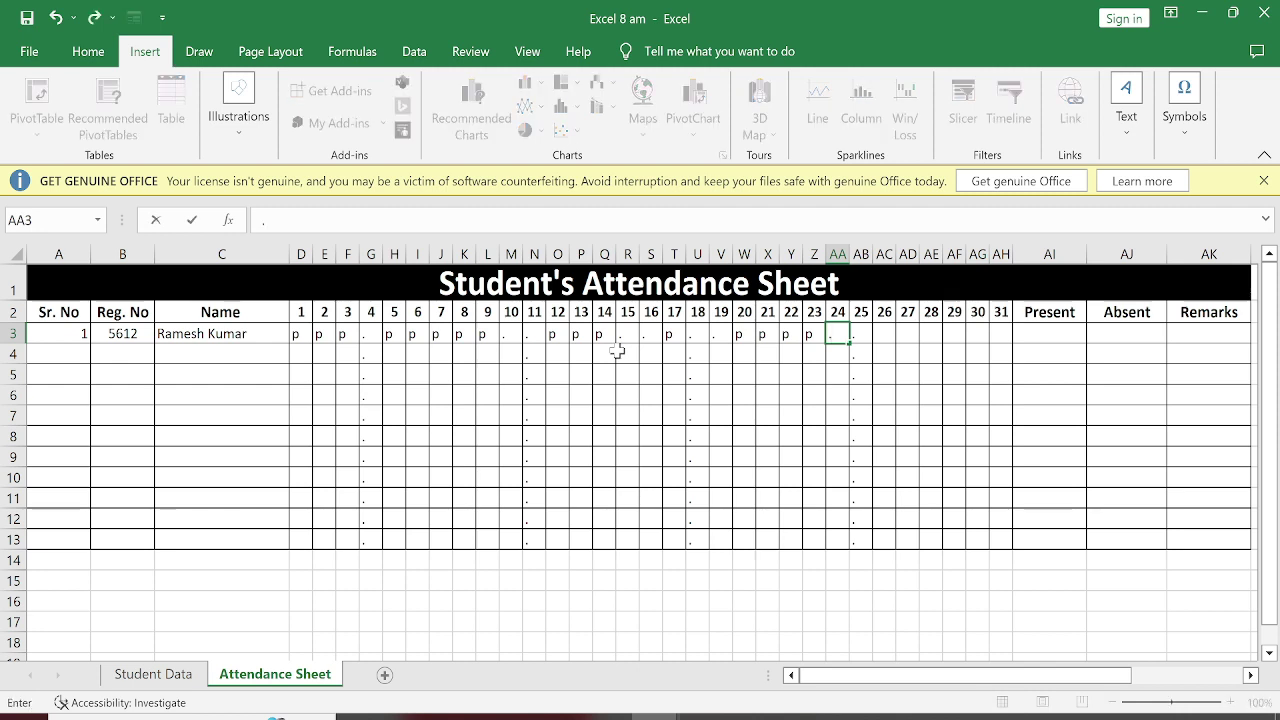
{"action": "key", "text": "BackSpace"}
{"action": "type", "text": "p"}
{"action": "key", "text": "Tab"}
{"action": "key", "text": "Tab"}
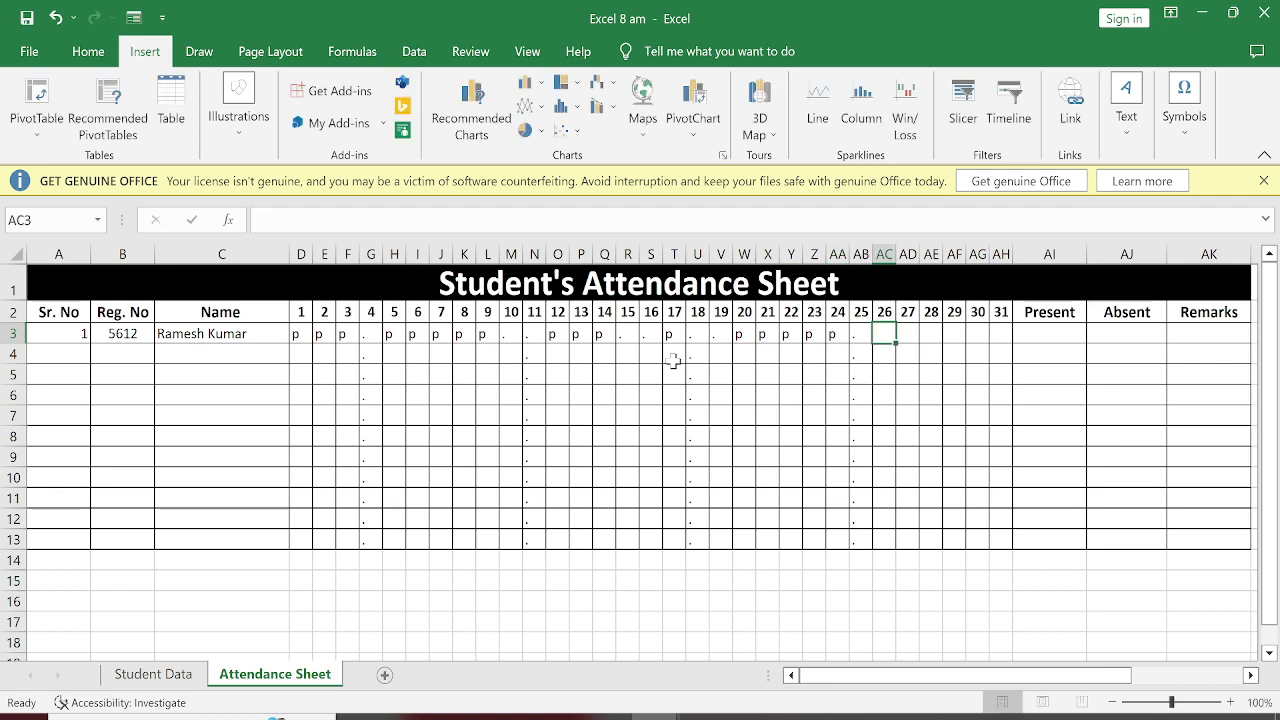
Step: Enter p for days 26 to 29 and dots for days 30 and 31 in row 3
{"action": "type", "text": "p"}
{"action": "key", "text": "Tab"}
{"action": "type", "text": "p"}
{"action": "key", "text": "Tab"}
{"action": "type", "text": "p"}
{"action": "key", "text": "Tab"}
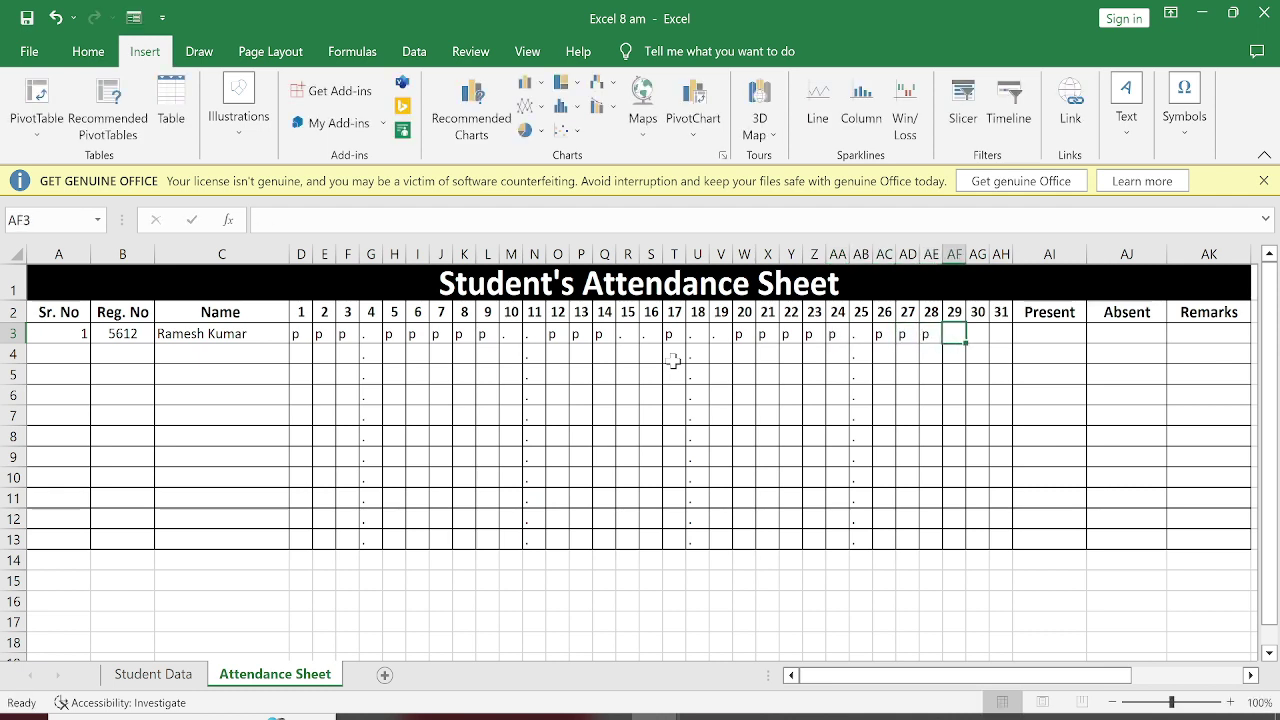
{"action": "type", "text": "p"}
{"action": "key", "text": "Tab"}
{"action": "type", "text": "."}
{"action": "key", "text": "Tab"}
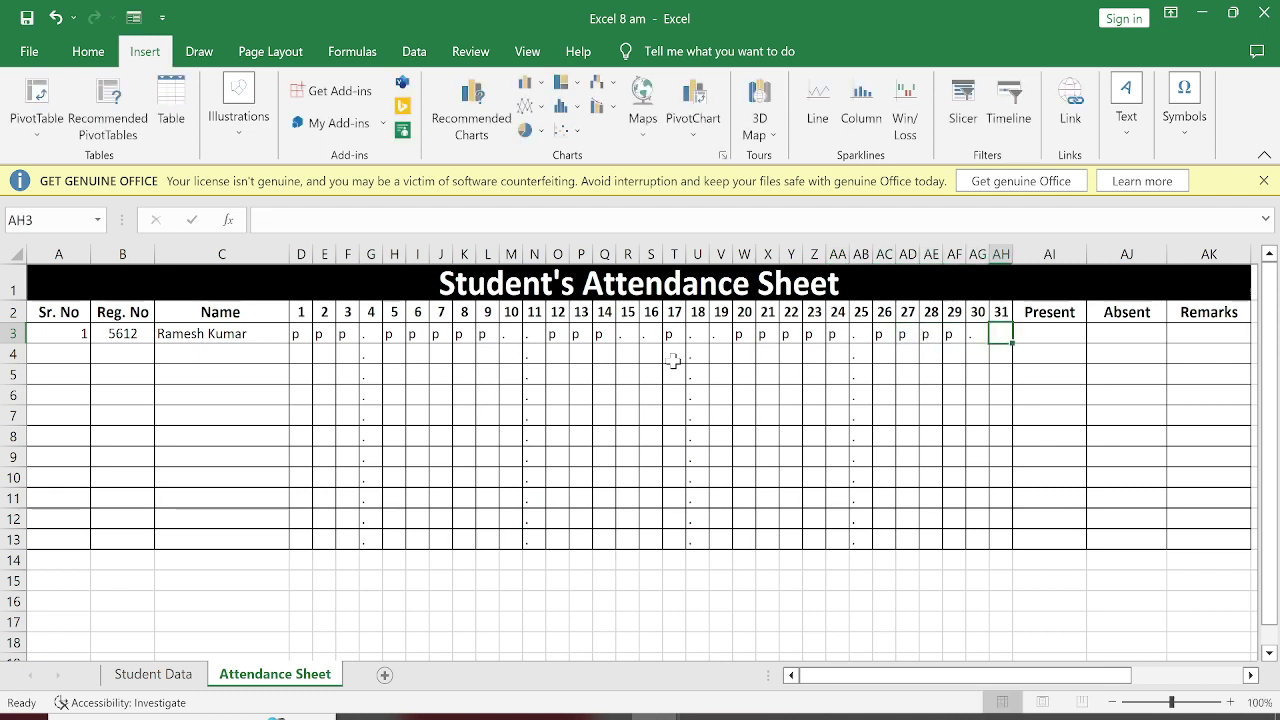
{"action": "type", "text": "."}
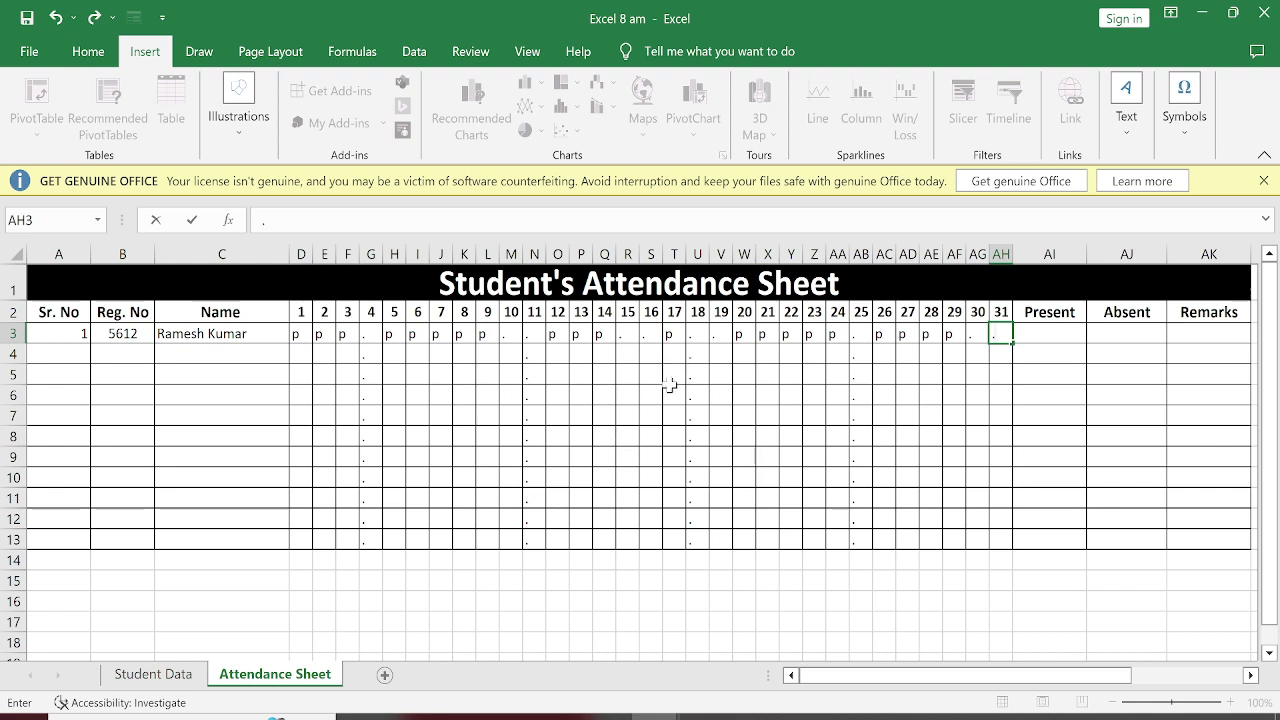
{"action": "left_click", "coordinate": [1051, 336]}
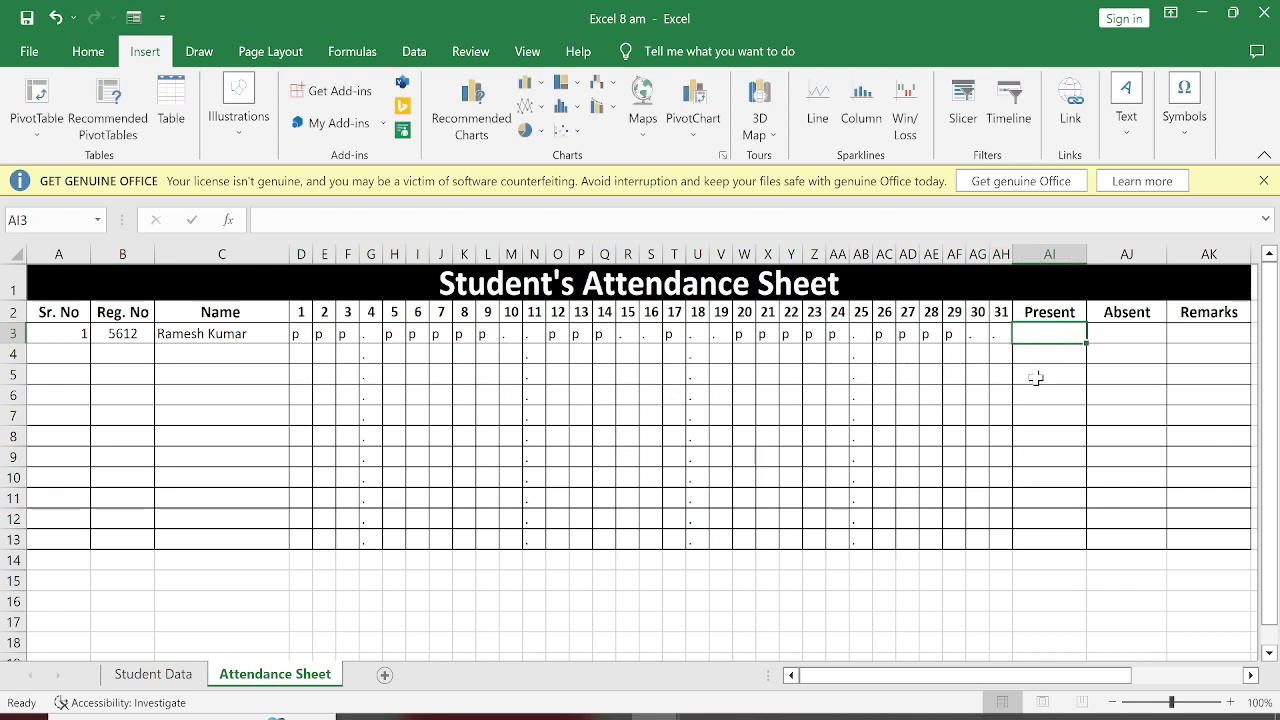
{"action": "type", "text": "=s"}
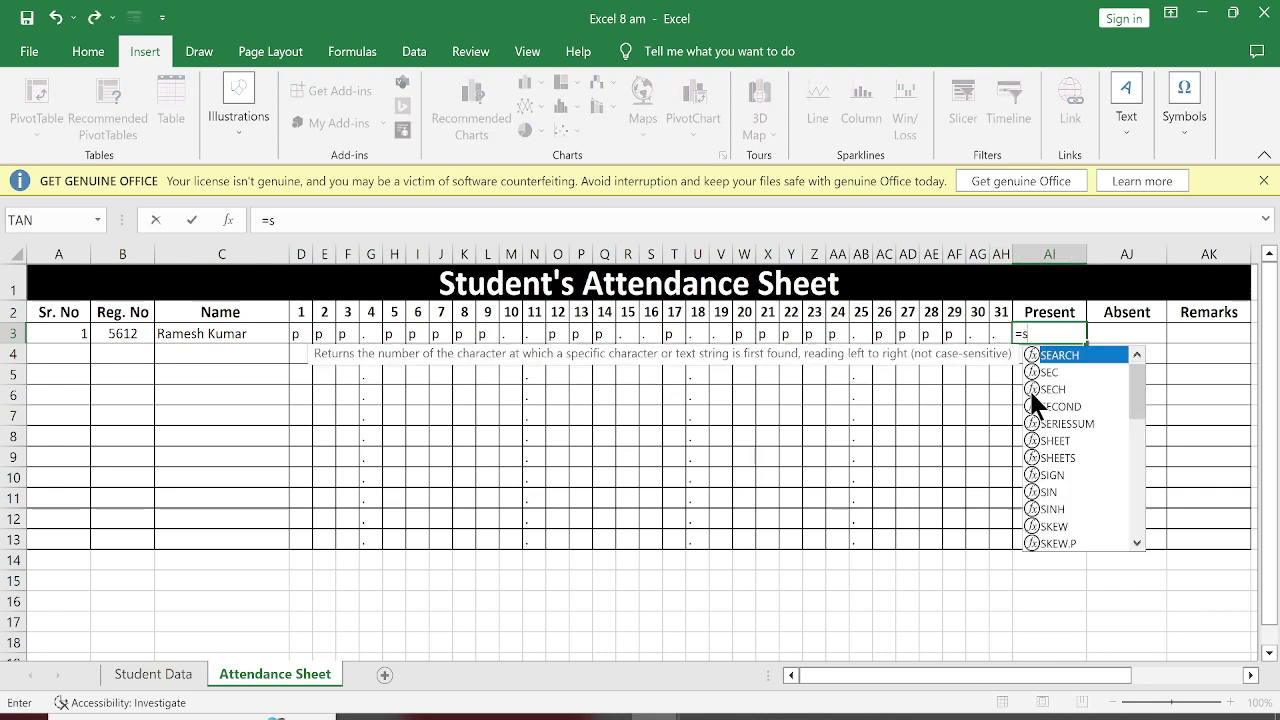
{"action": "type", "text": "um"}
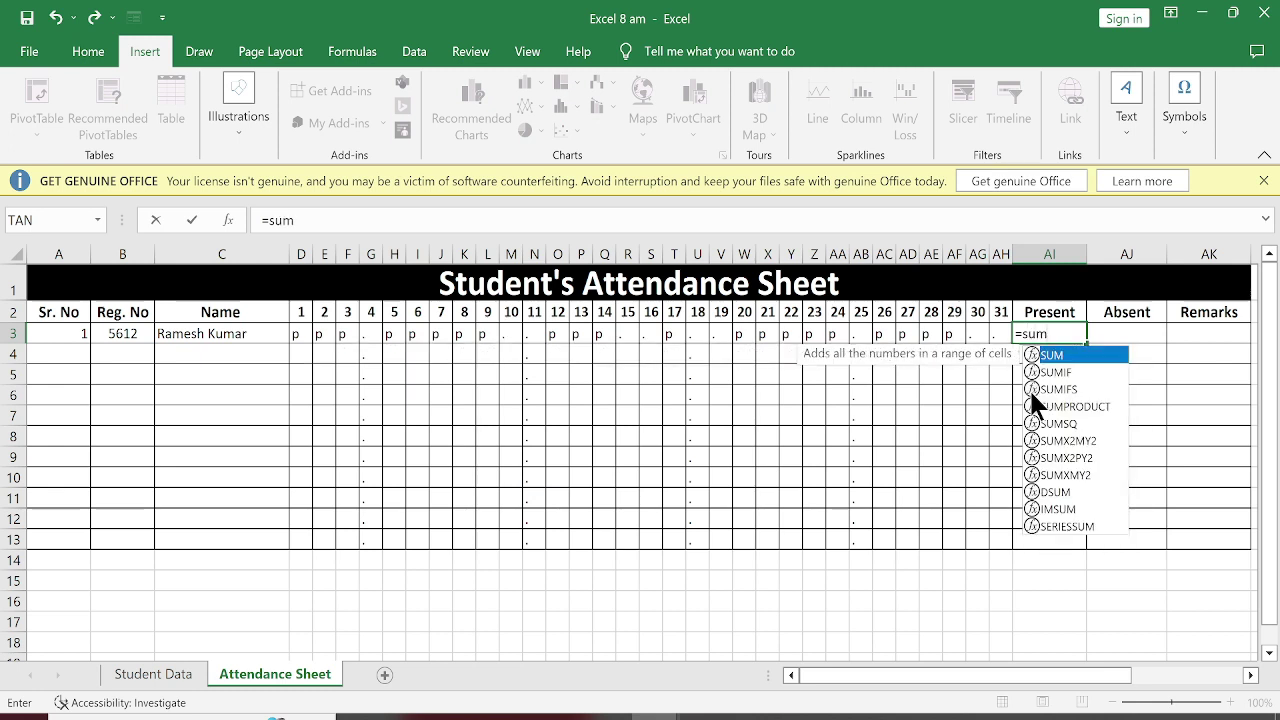
{"action": "key", "text": "Tab"}
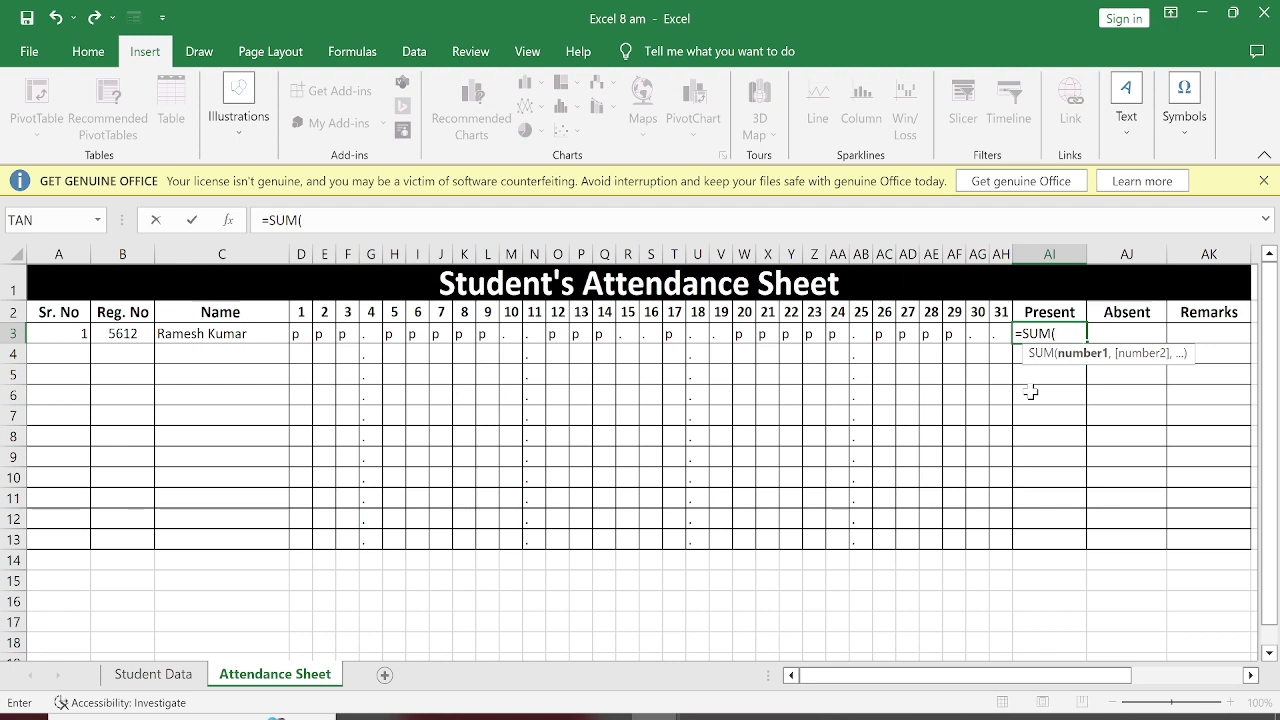
{"action": "key", "text": "BackSpace"}
{"action": "key", "text": "BackSpace"}
{"action": "key", "text": "BackSpace"}
{"action": "key", "text": "BackSpace"}
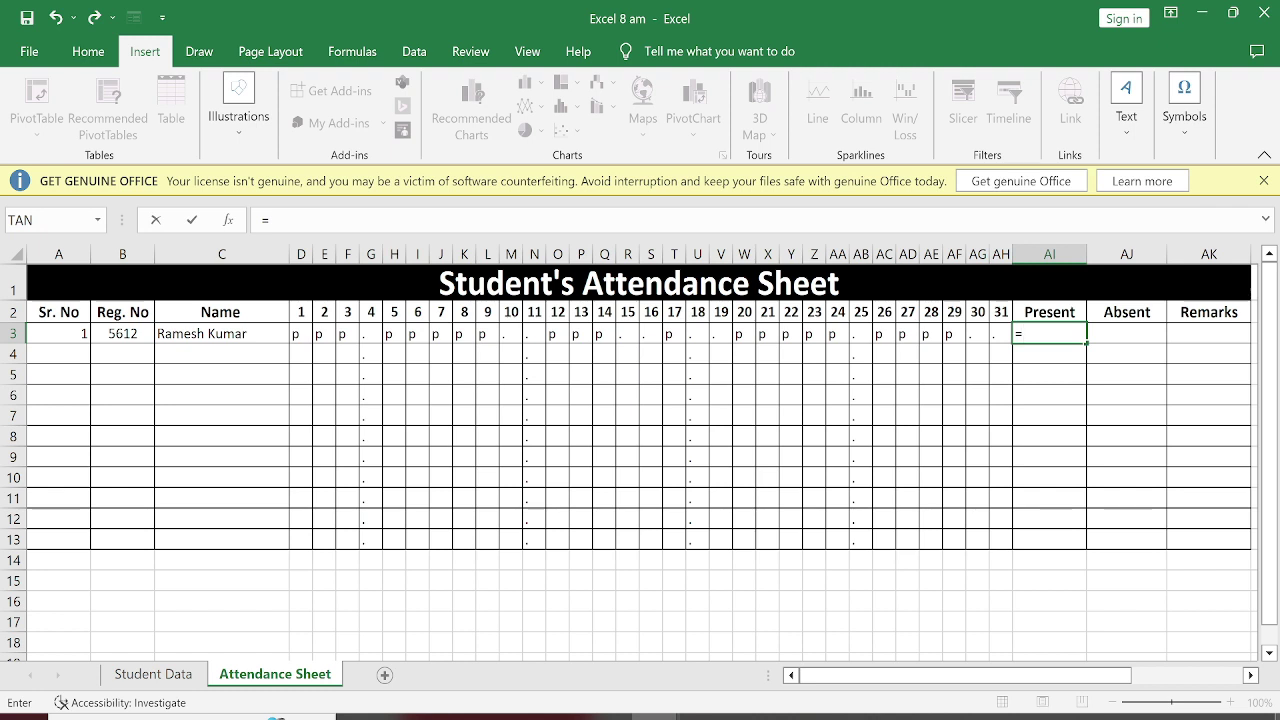
Step: Count the first student's present days in AI3 with the formula =COUNTIF(D3:AH3,"p")
{"action": "type", "text": "co"}
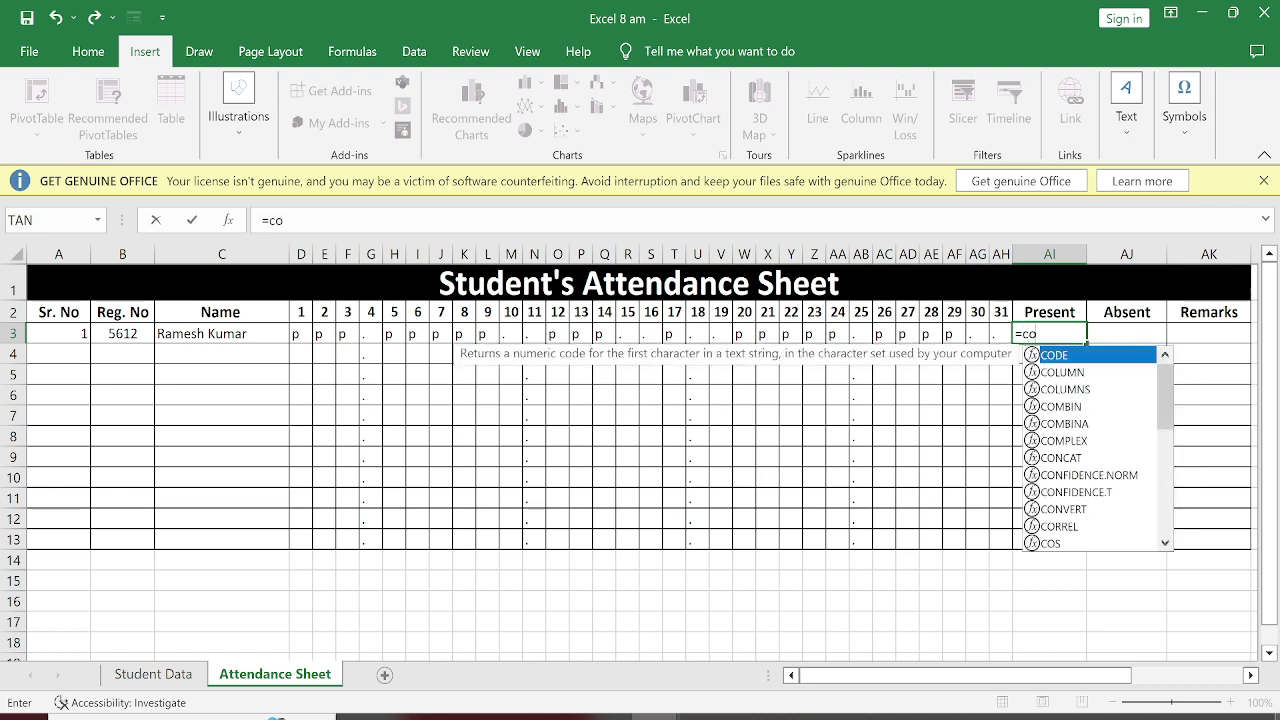
{"action": "type", "text": "untif"}
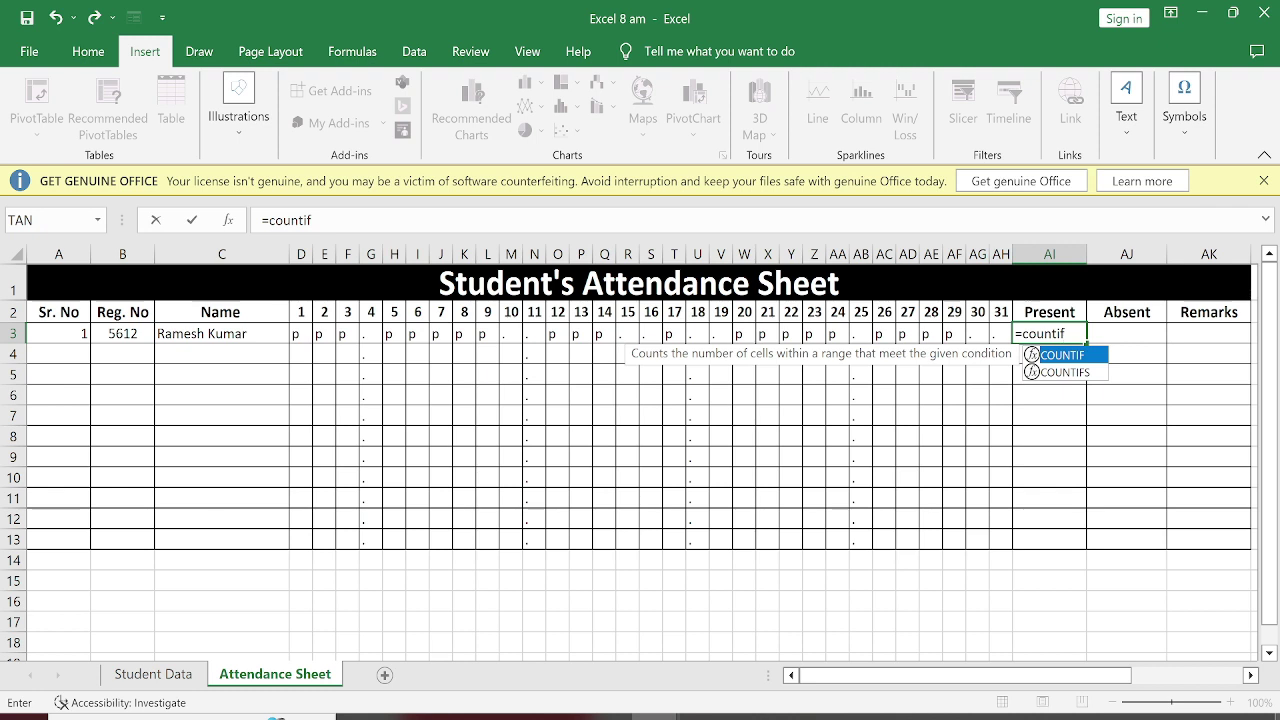
{"action": "key", "text": "Tab"}
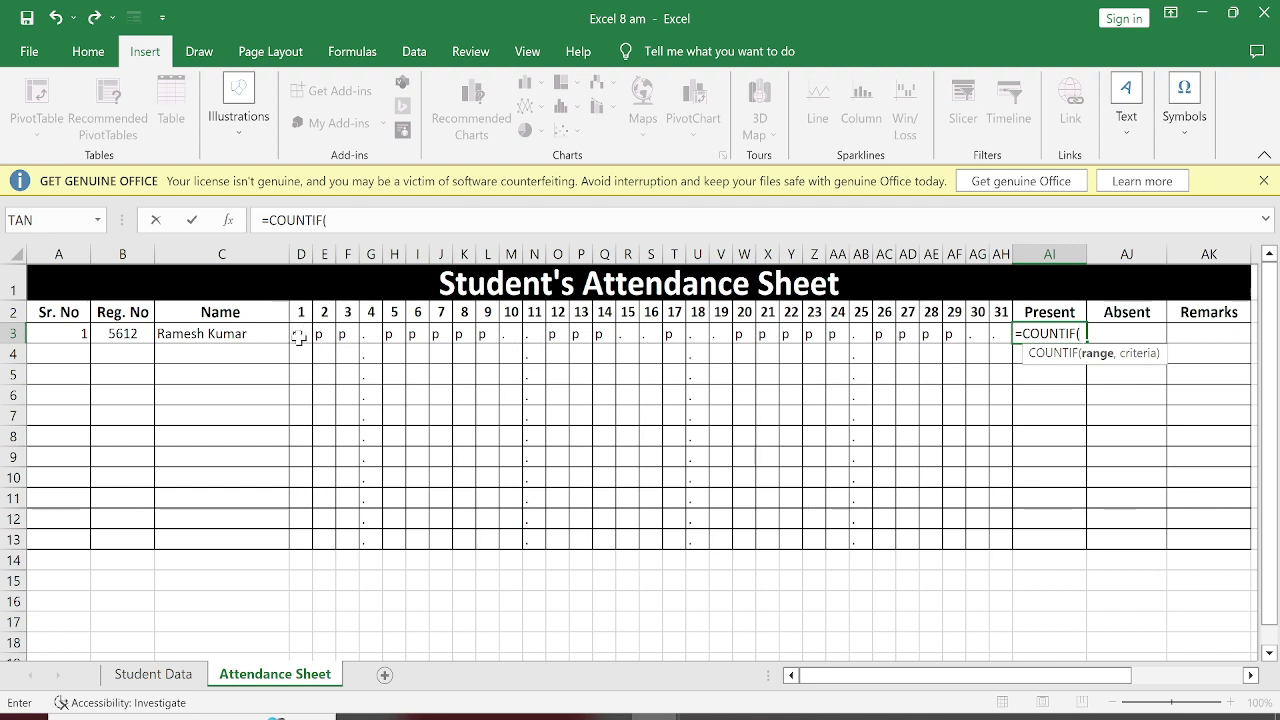
{"action": "left_click_drag", "start_coordinate": [294, 334], "coordinate": [1002, 336]}
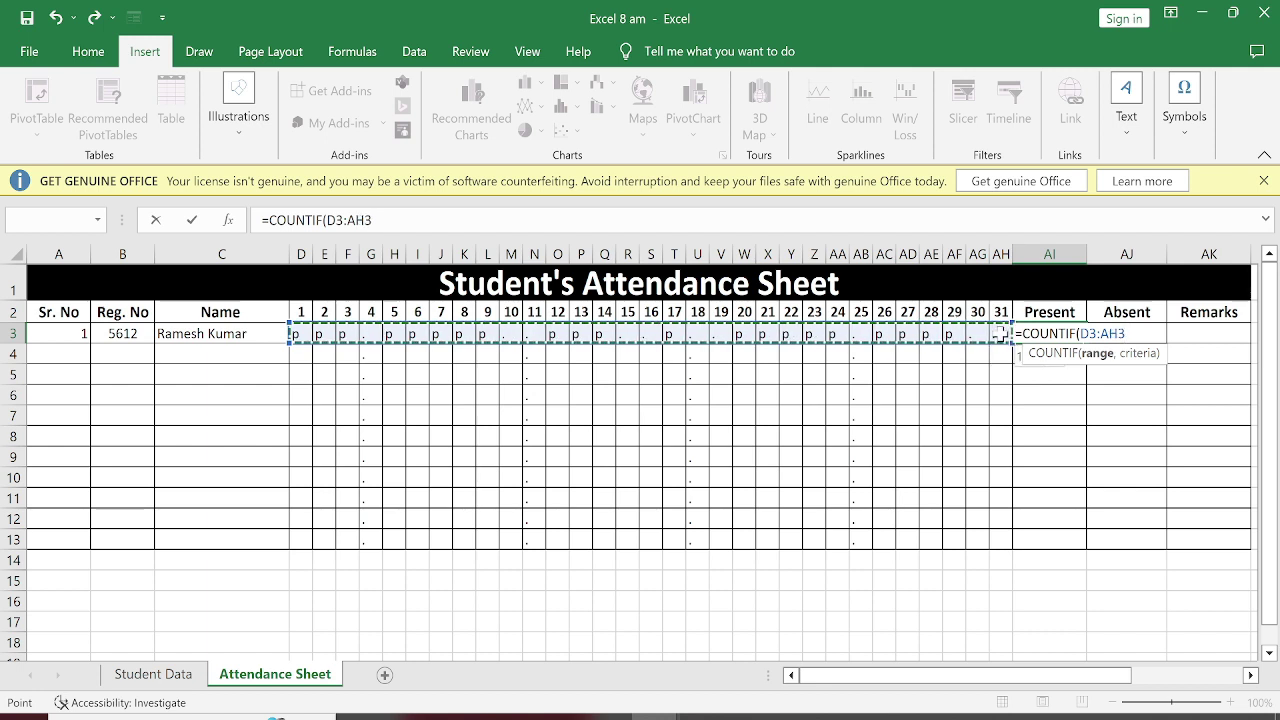
{"action": "type", "text": ","}
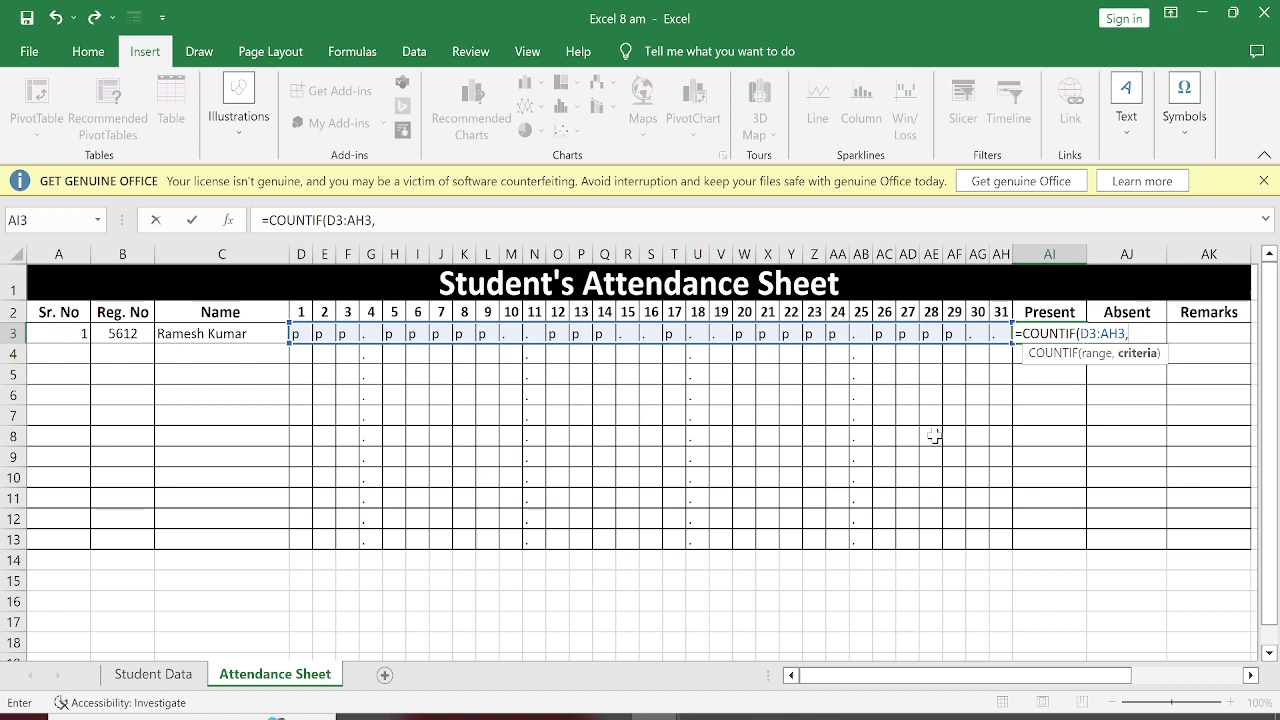
{"action": "type", "text": "\"p\""}
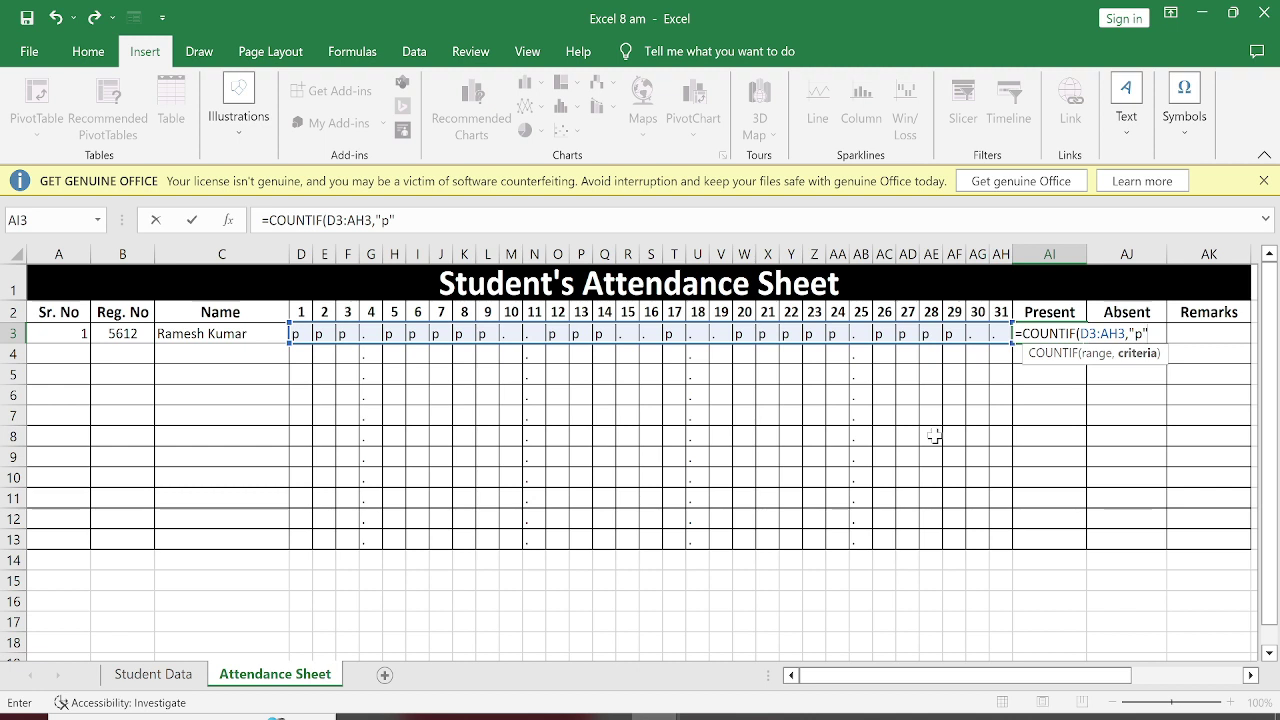
{"action": "type", "text": ")"}
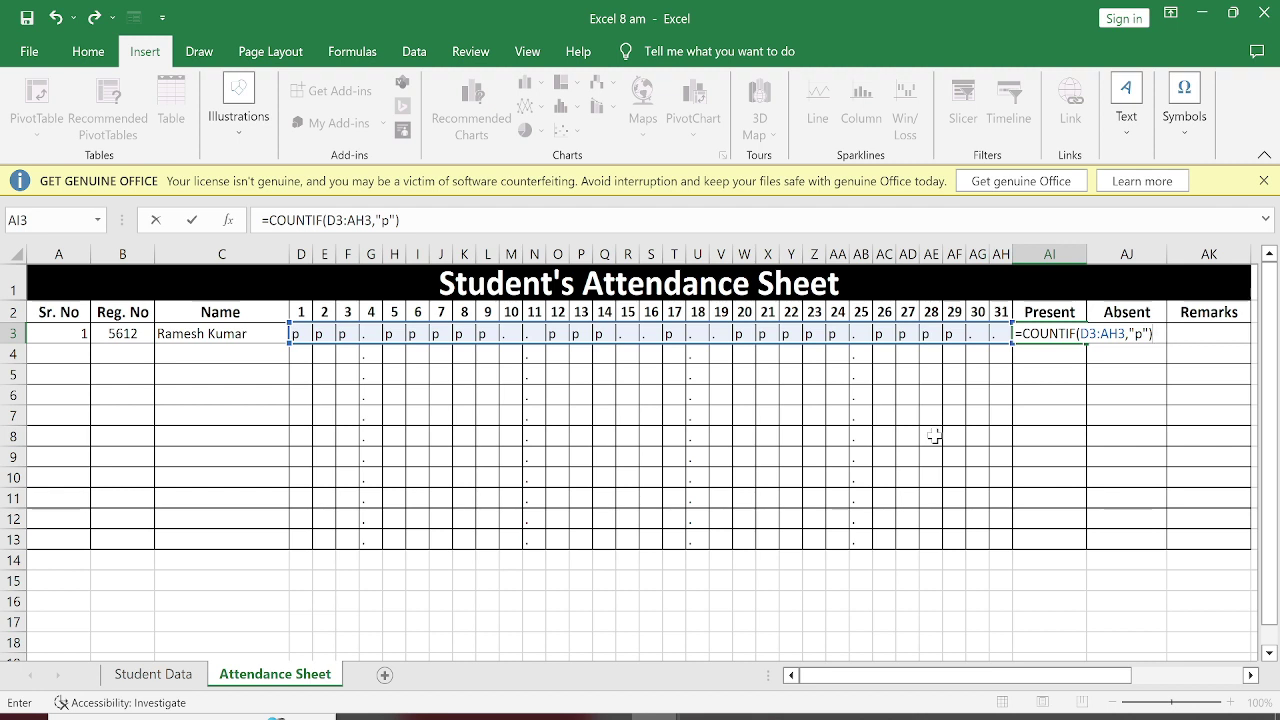
{"action": "key", "text": "Return"}
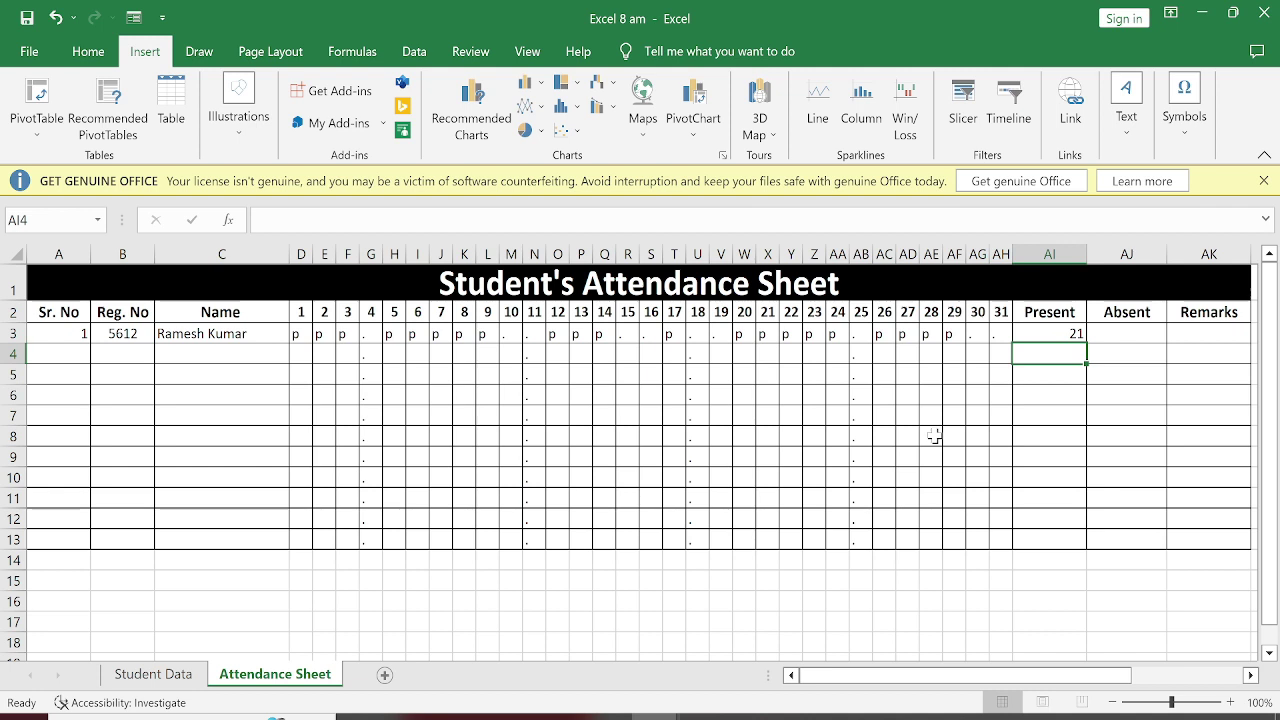
Step: Count the first student's dot-marked days in AJ3 with the formula =COUNTIF(D3:AH3,".")
{"action": "key", "text": "Up"}
{"action": "key", "text": "Right"}
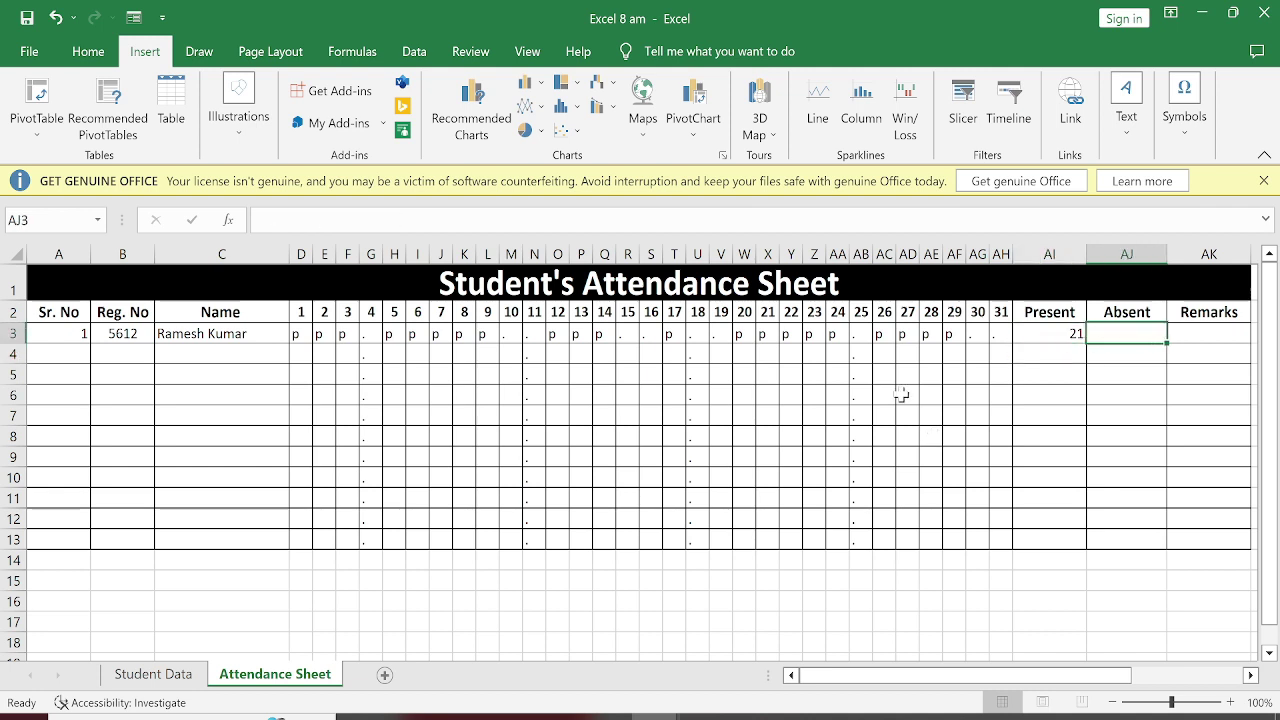
{"action": "type", "text": "="}
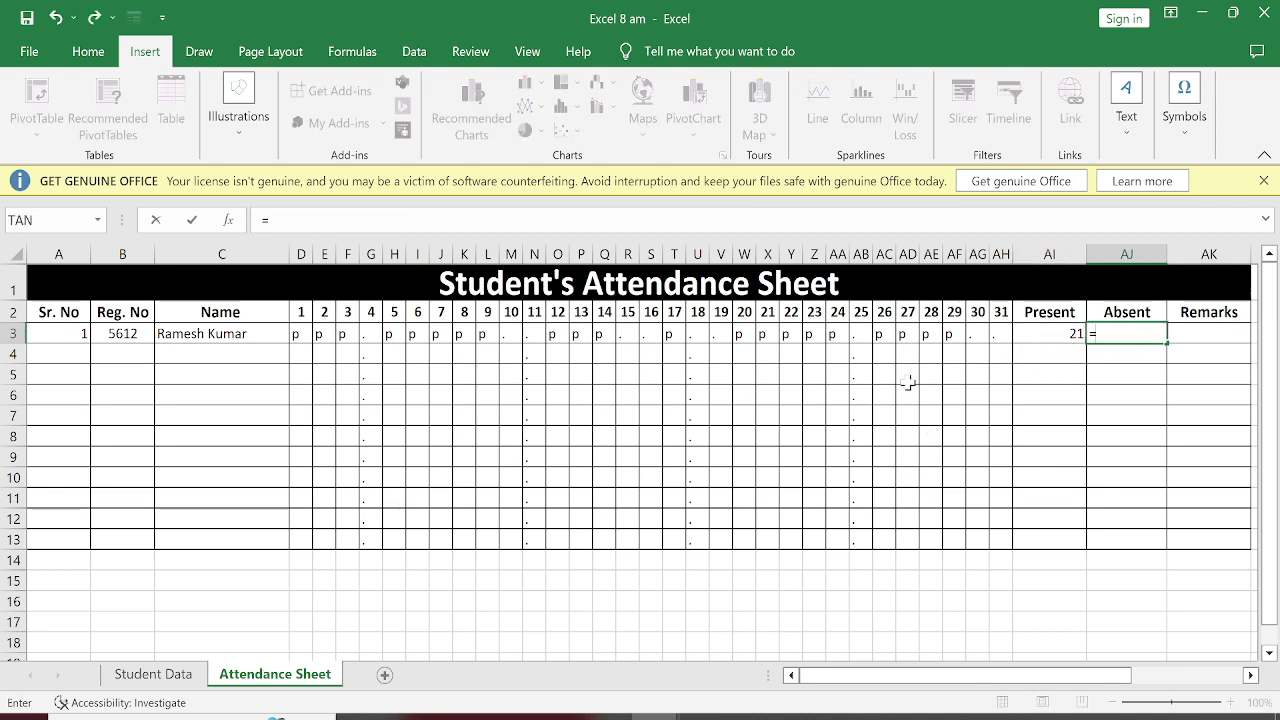
{"action": "type", "text": "c"}
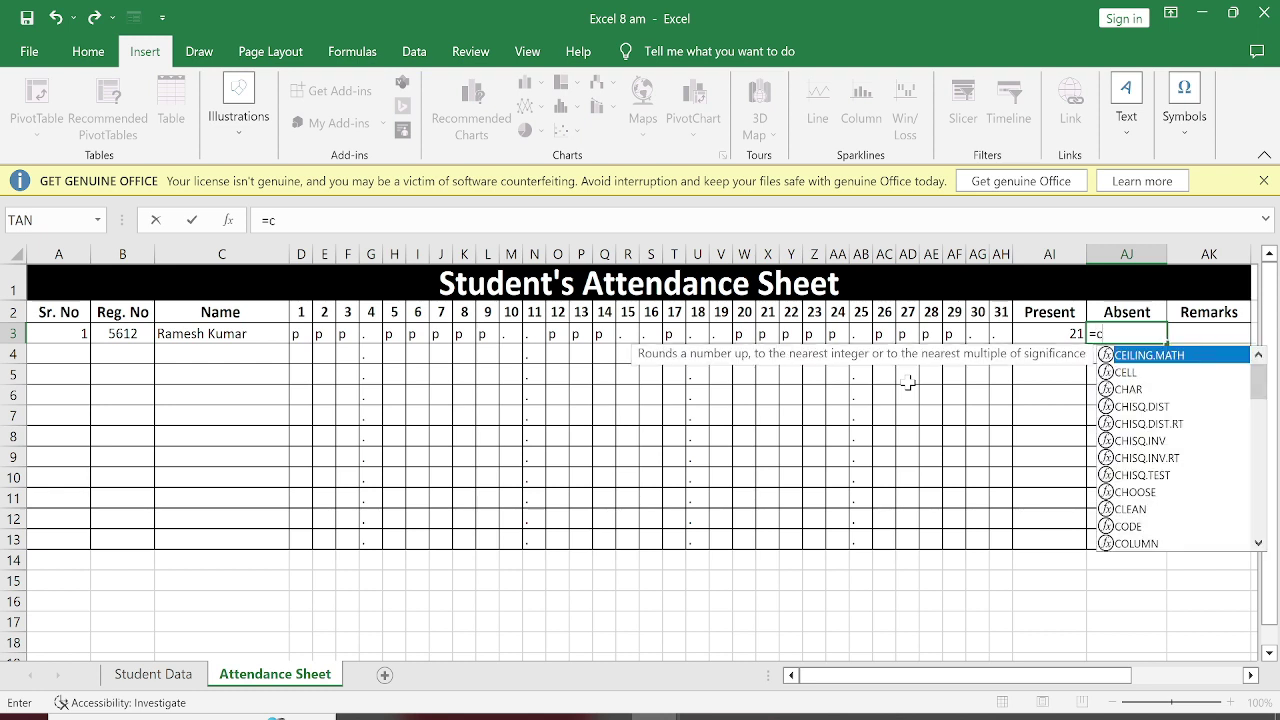
{"action": "type", "text": "ountif"}
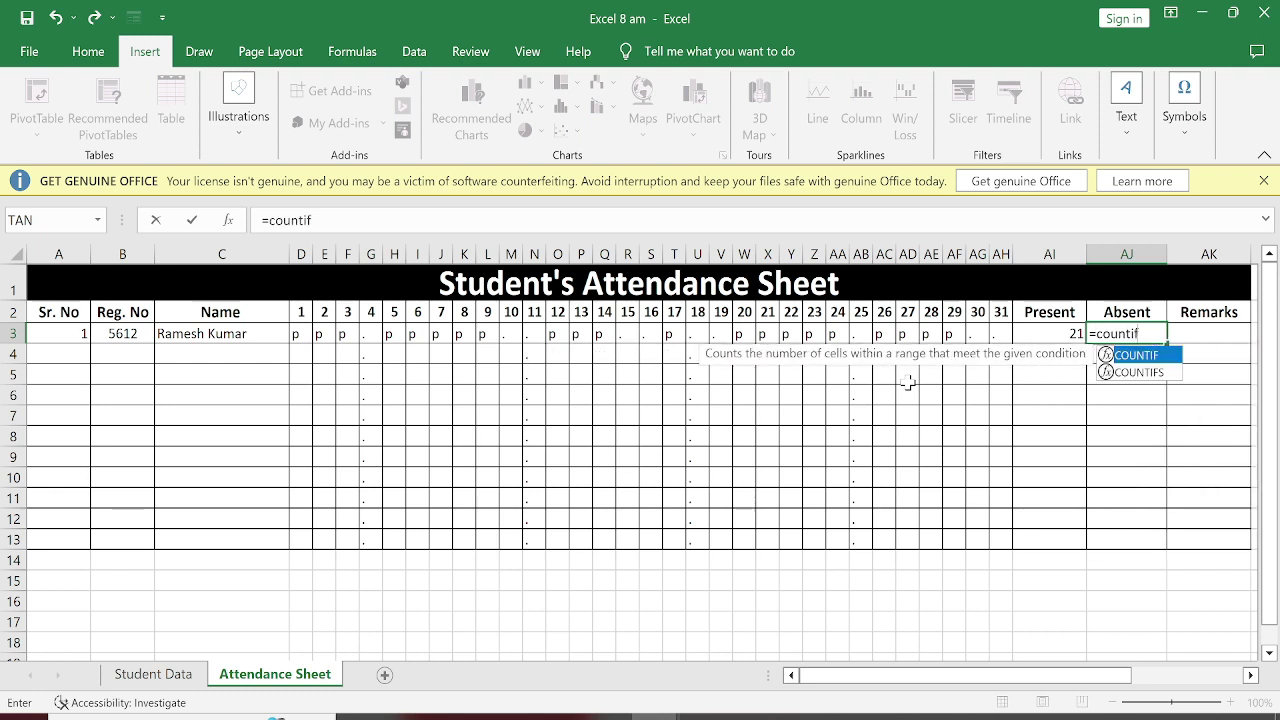
{"action": "key", "text": "Tab"}
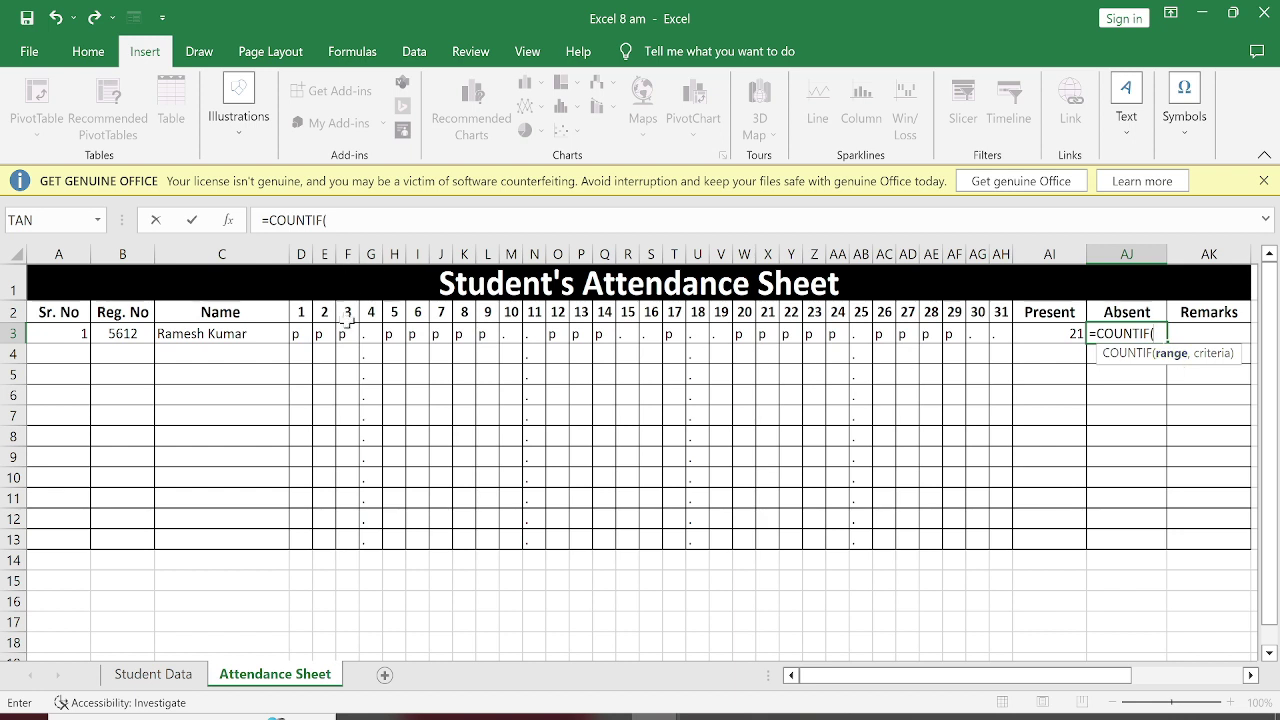
{"action": "left_click_drag", "start_coordinate": [300, 336], "coordinate": [993, 345]}
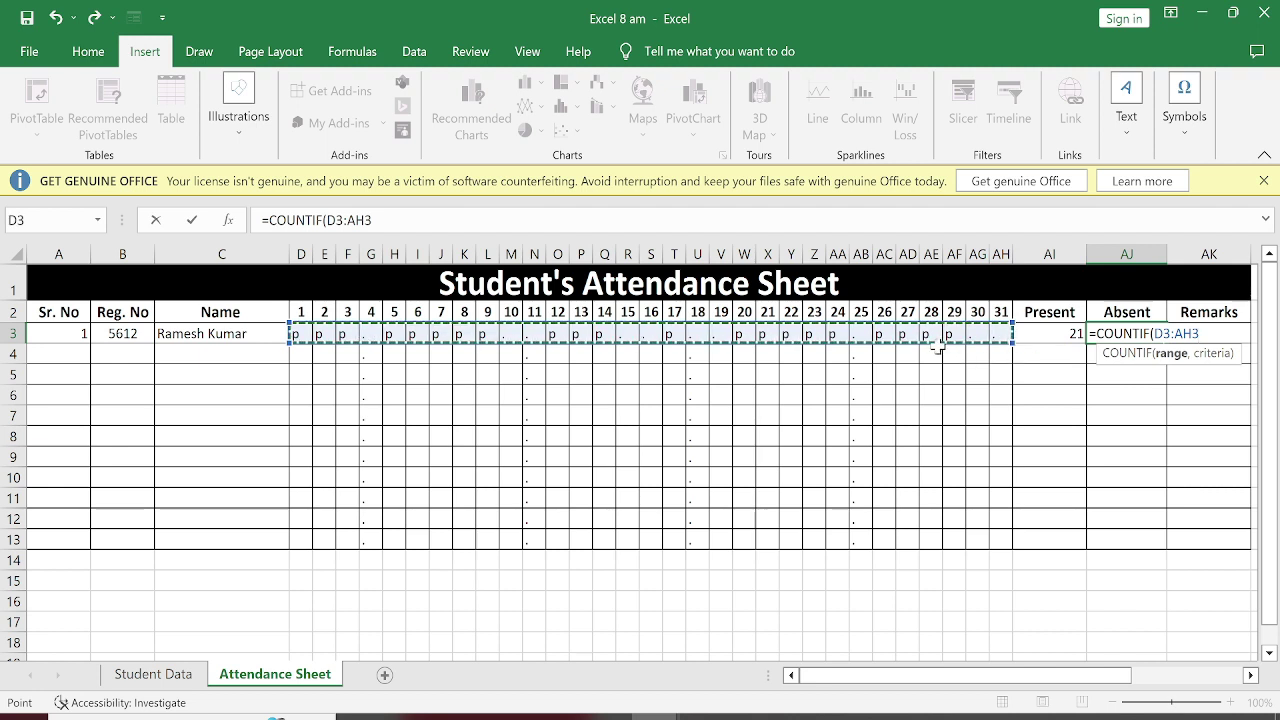
{"action": "type", "text": ","}
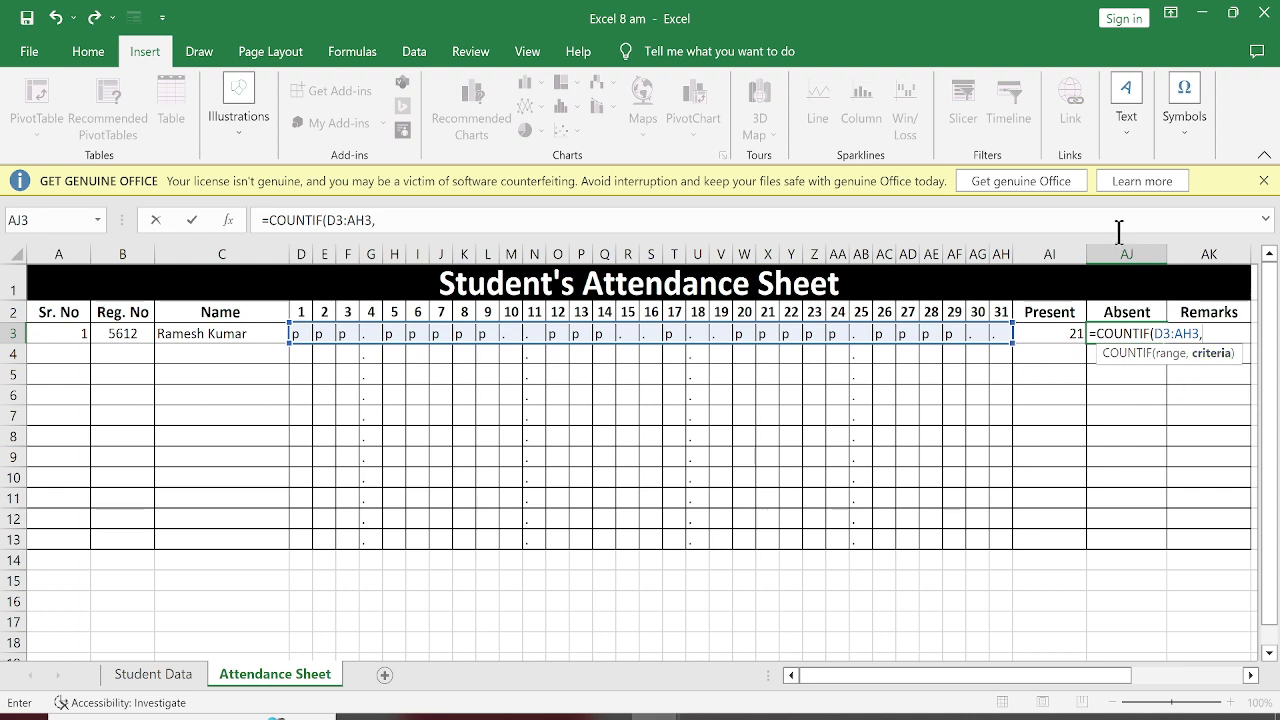
{"action": "type", "text": "\""}
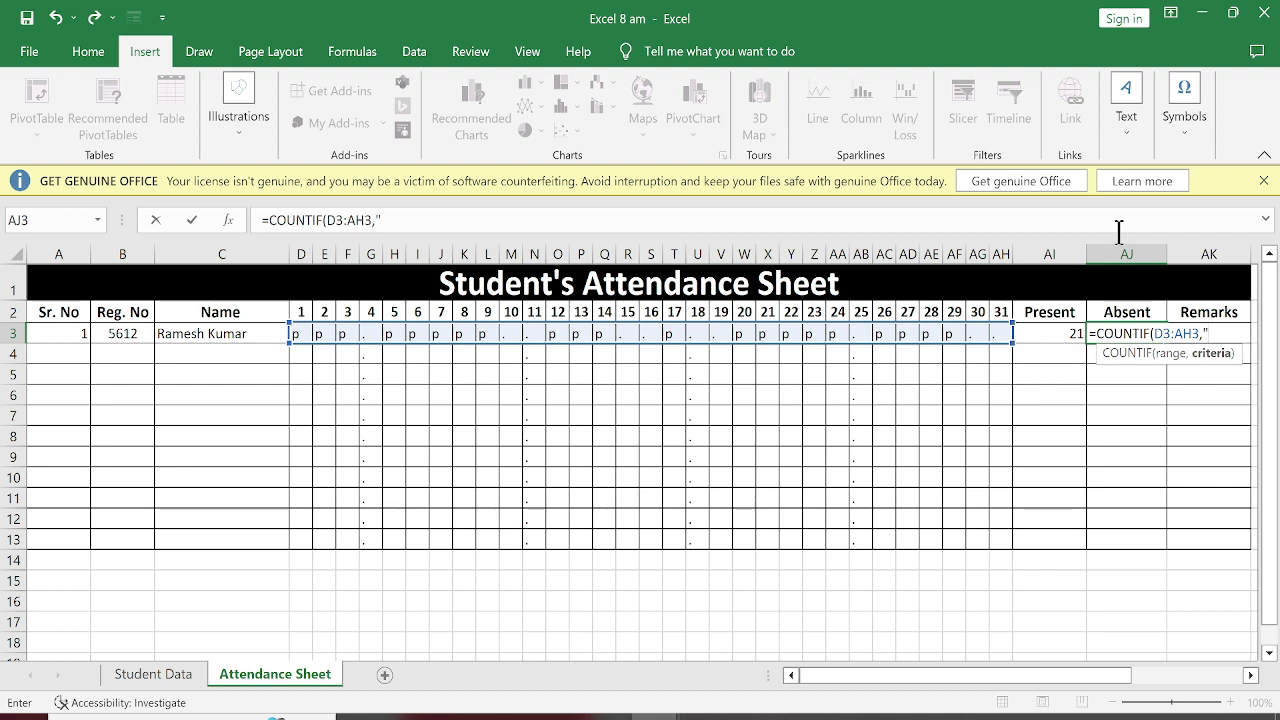
{"action": "type", "text": ".\""}
{"action": "type", "text": ")"}
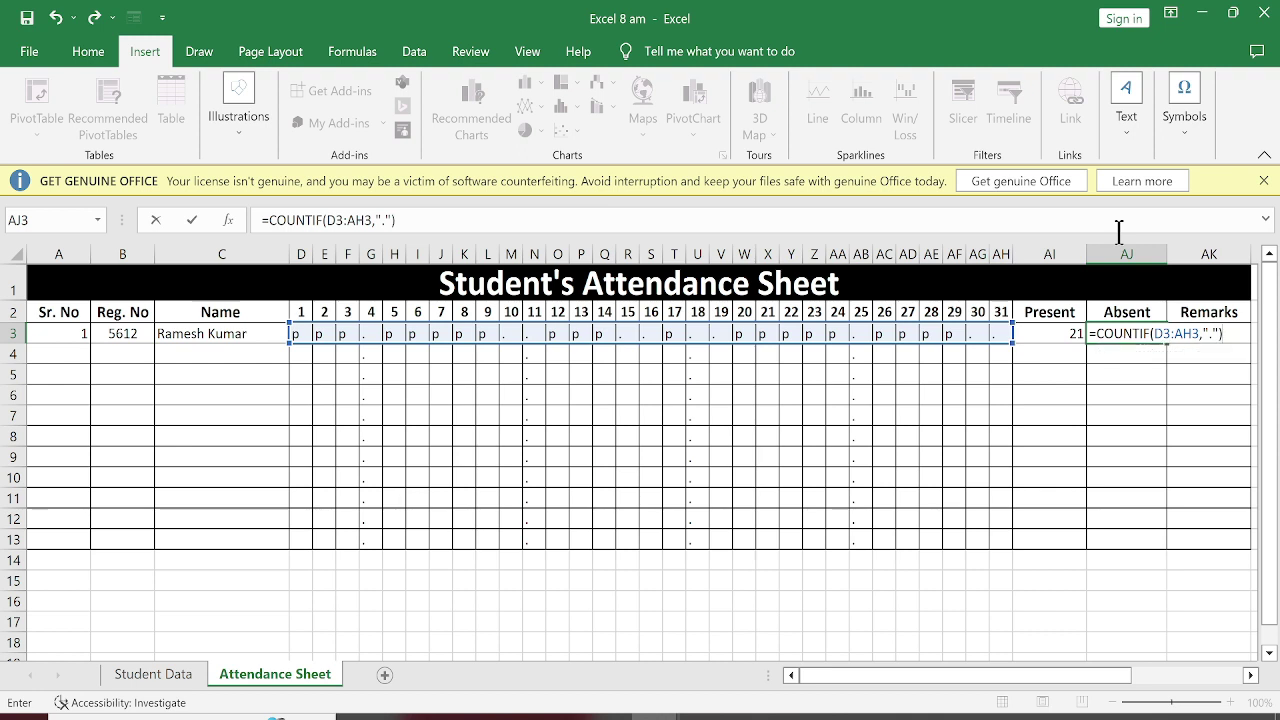
{"action": "key", "text": "Return"}
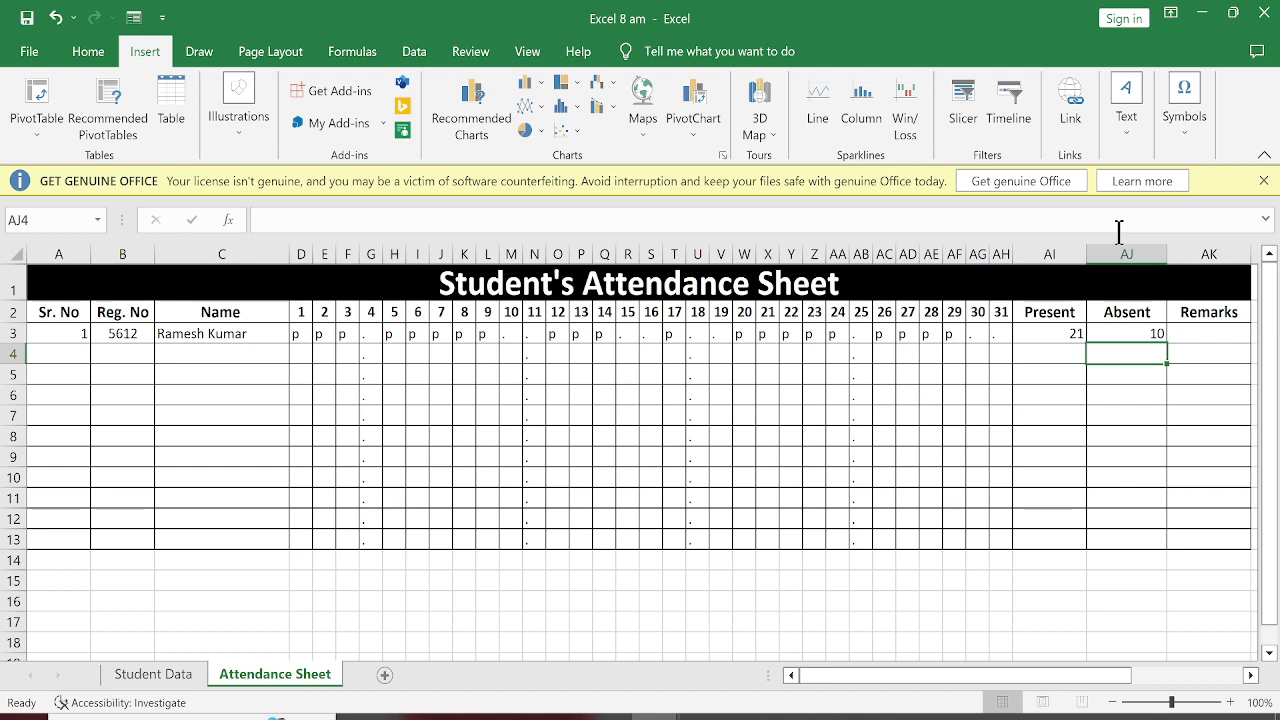
Step: Subtract the four weekly off-days from the absent count in AJ3, making the formula =COUNTIF(D3:AH3,".")-4
{"action": "key", "text": "Up"}
{"action": "key", "text": "F2"}
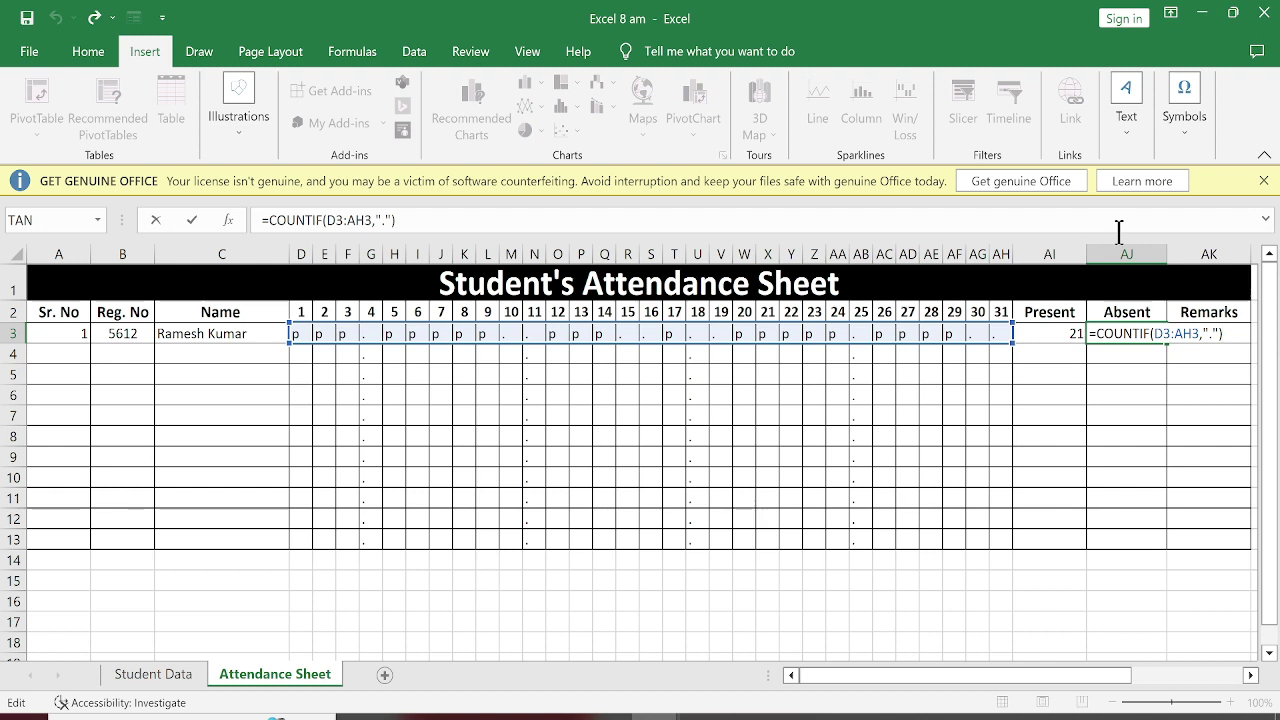
{"action": "type", "text": "-4"}
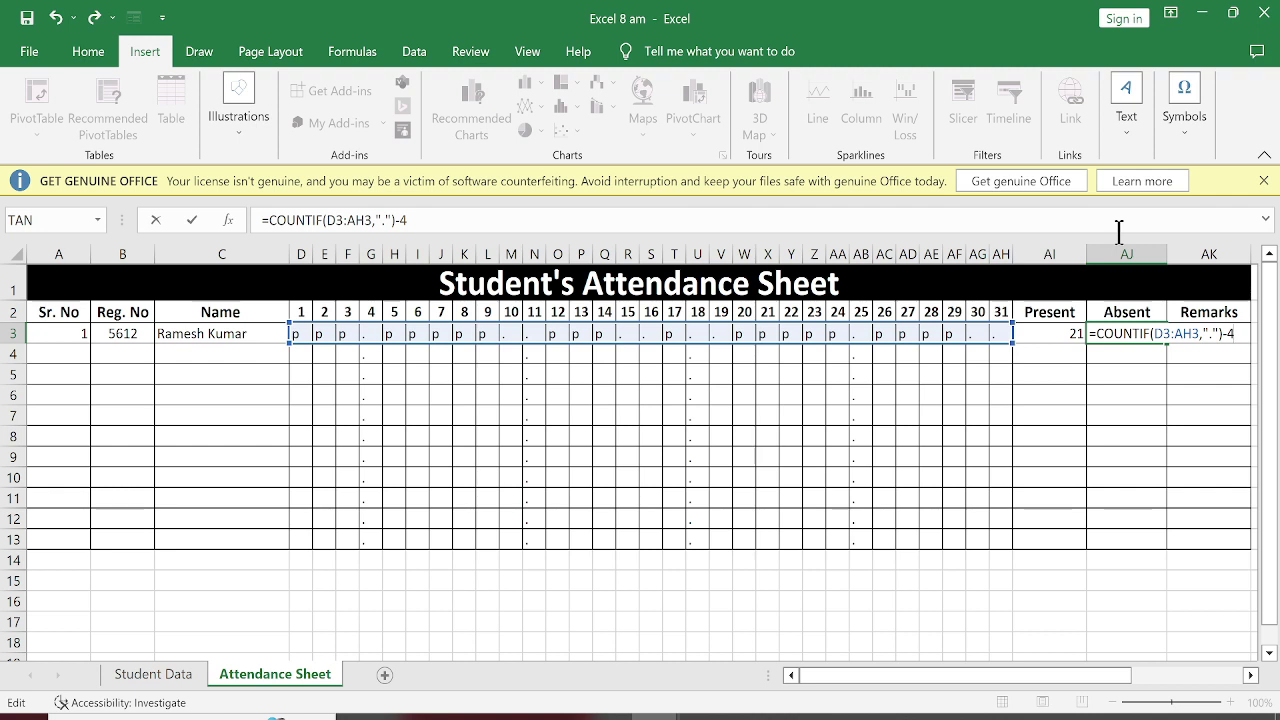
{"action": "key", "text": "Return"}
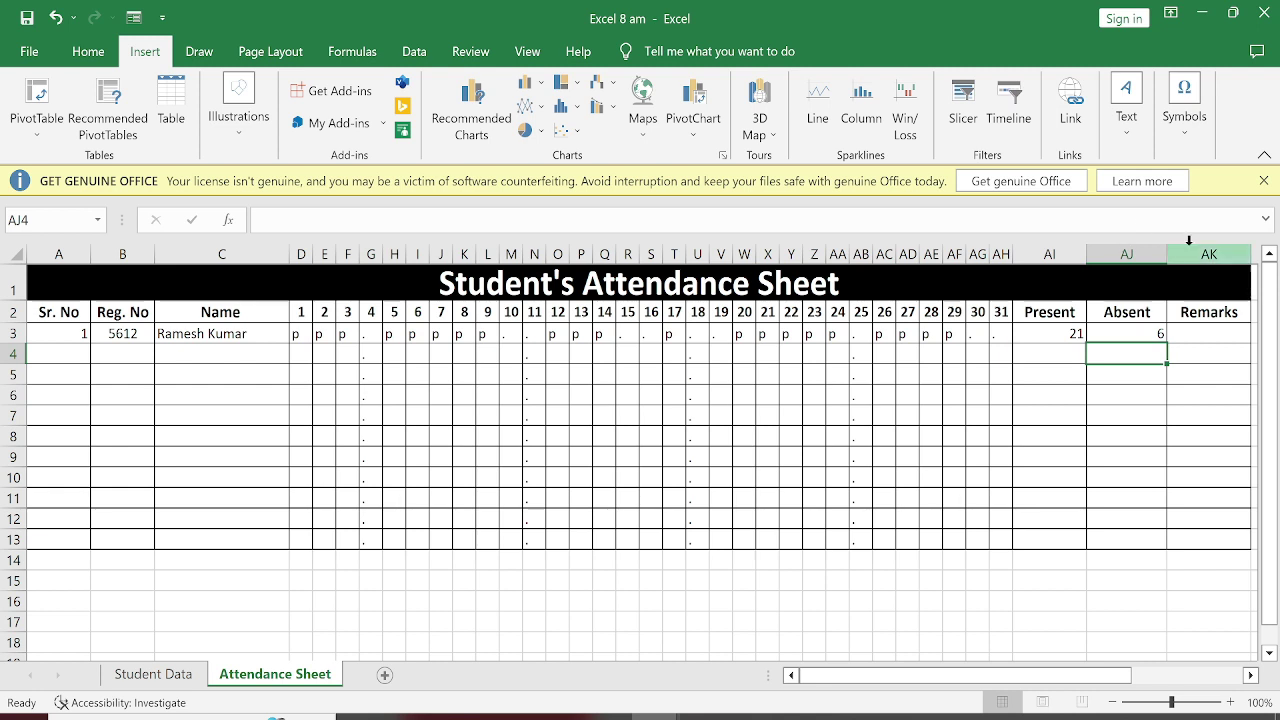
Step: Open the first student's present-count formula in AI3 for editing
{"action": "double_click", "coordinate": [1054, 331]}
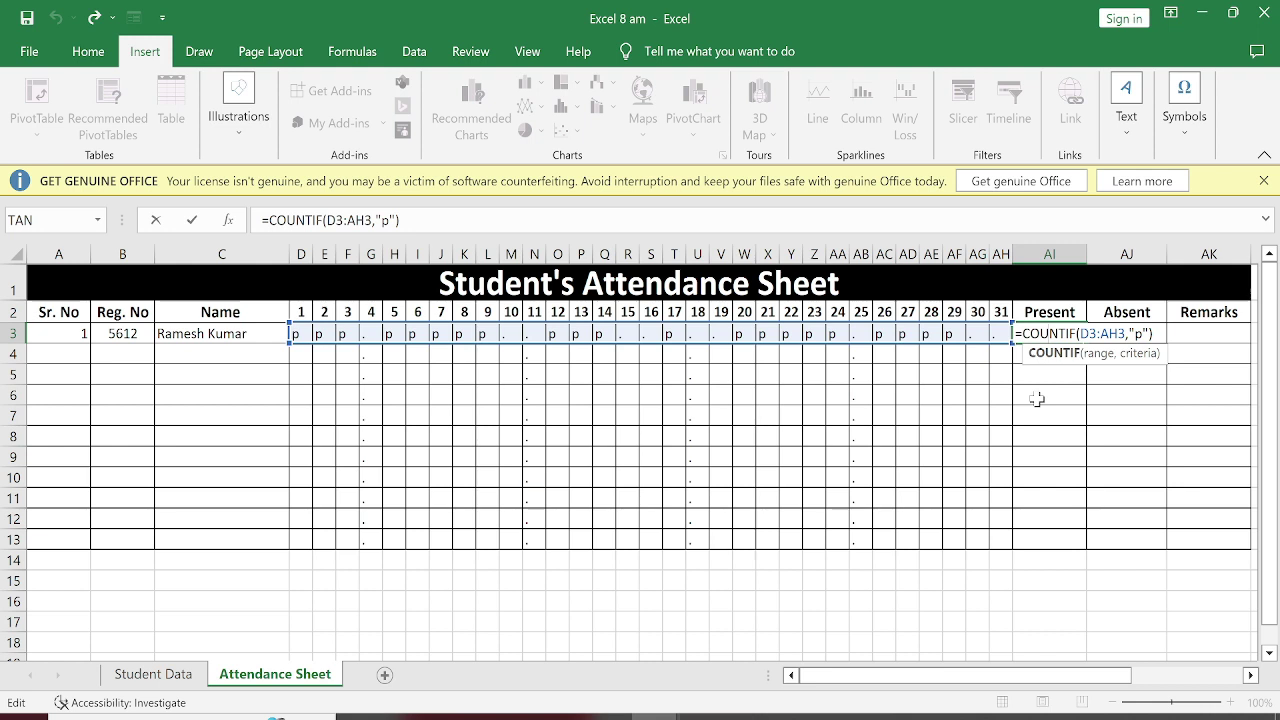